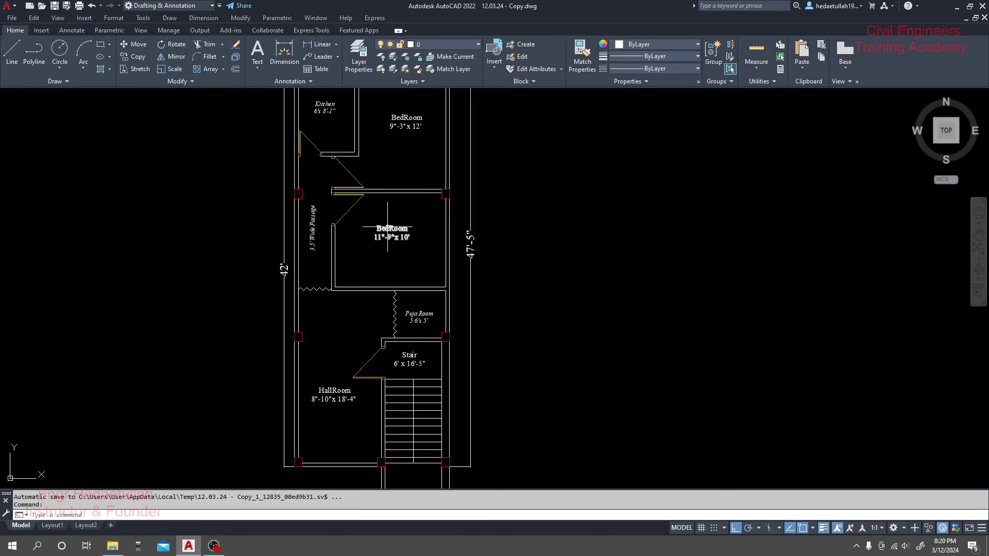
scroll(385, 227, "down", 3)
mouse_move(388, 169)
middle_mouse_down()
mouse_move(385, 201)
mouse_move(380, 191)
middle_mouse_up()
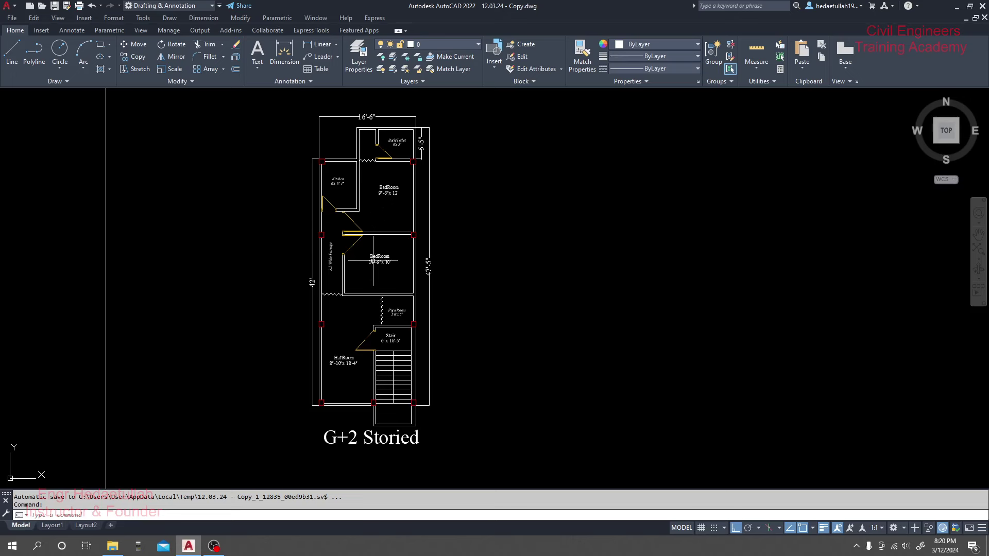
middle_click_drag(373, 262, 371, 264)
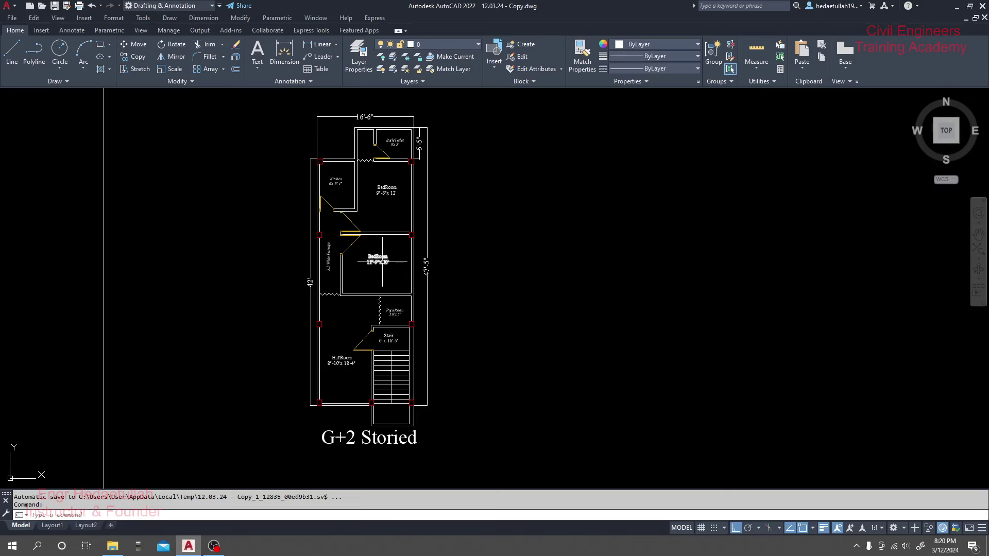
- Switch to File Explorer and open the Default Format Data folder within BUILDING DESIGN PARAMETERS
mouse_move(383, 262)
left_click(112, 546)
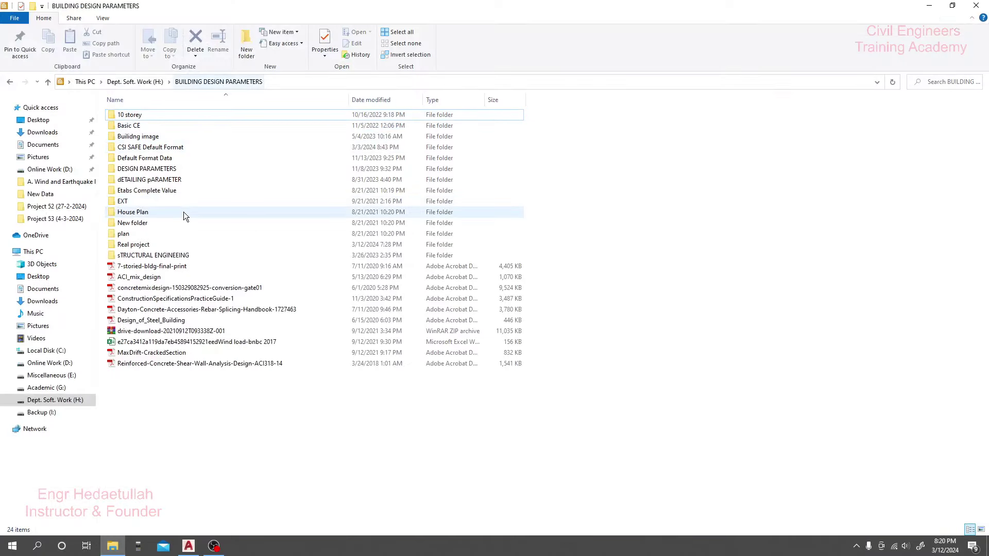
double_click(160, 160)
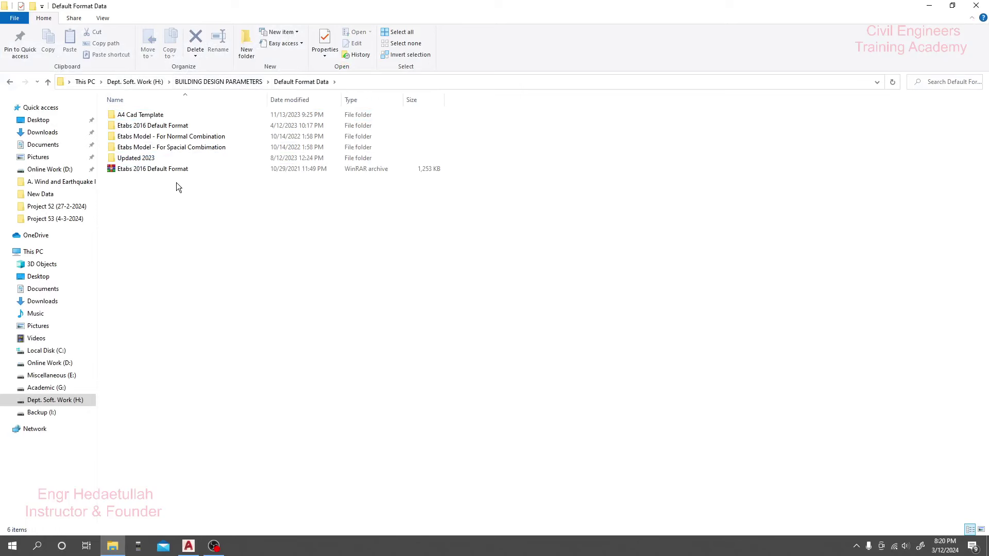
left_click(177, 137)
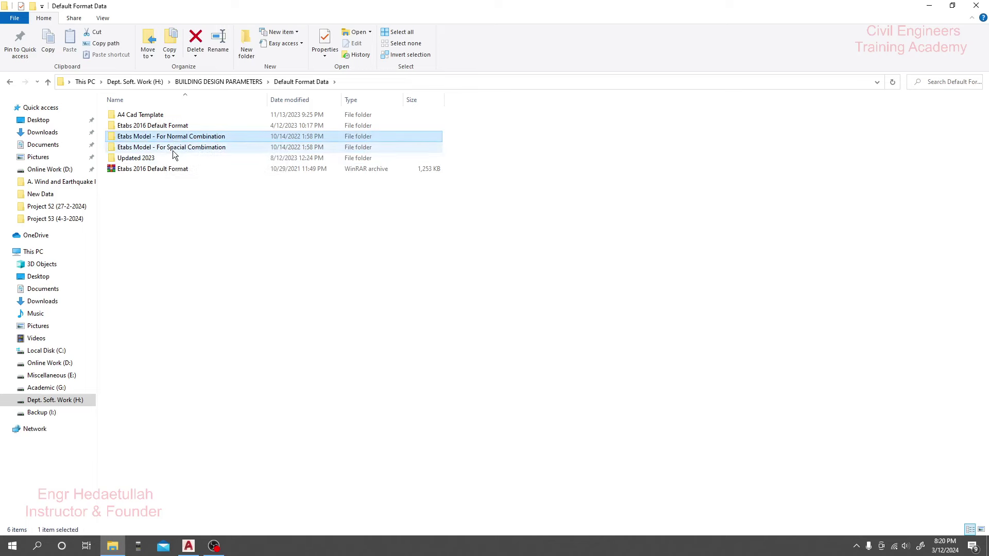
left_click(172, 149)
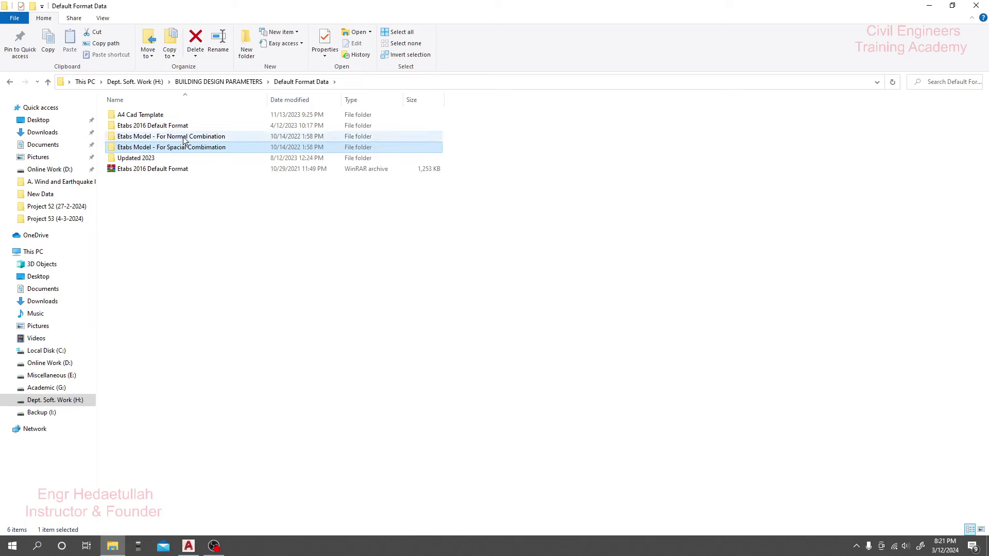
- Check the contents of the "Etabs Model - For Normal Combination" folder and return to Default Format Data
left_click(184, 139)
double_click(183, 138)
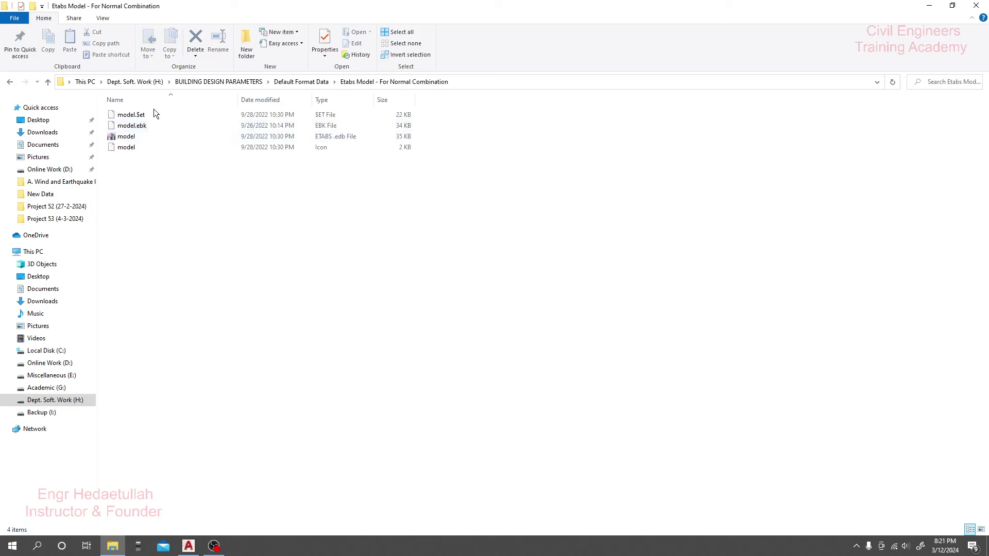
left_click(10, 82)
left_click(156, 148)
left_click(156, 140)
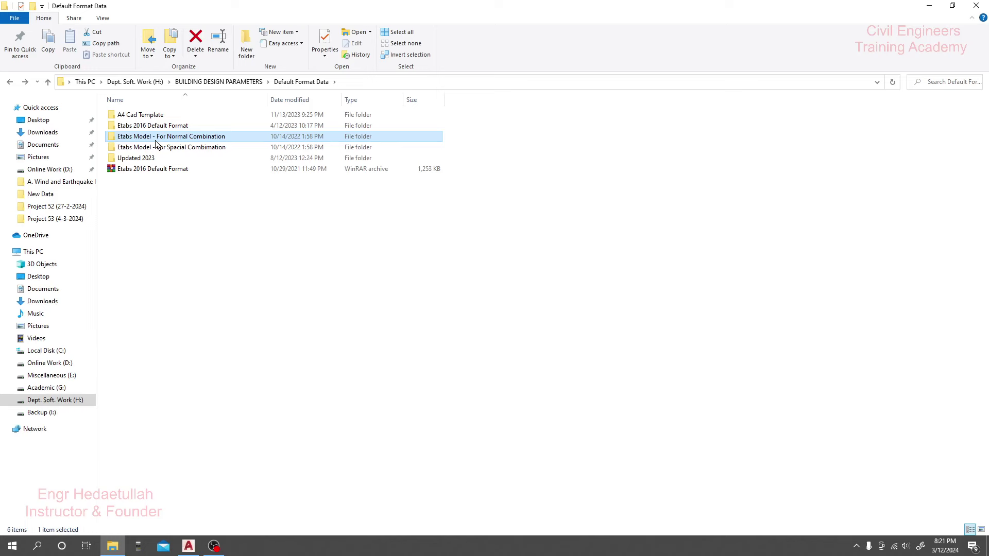
double_click(189, 140)
left_click(10, 82)
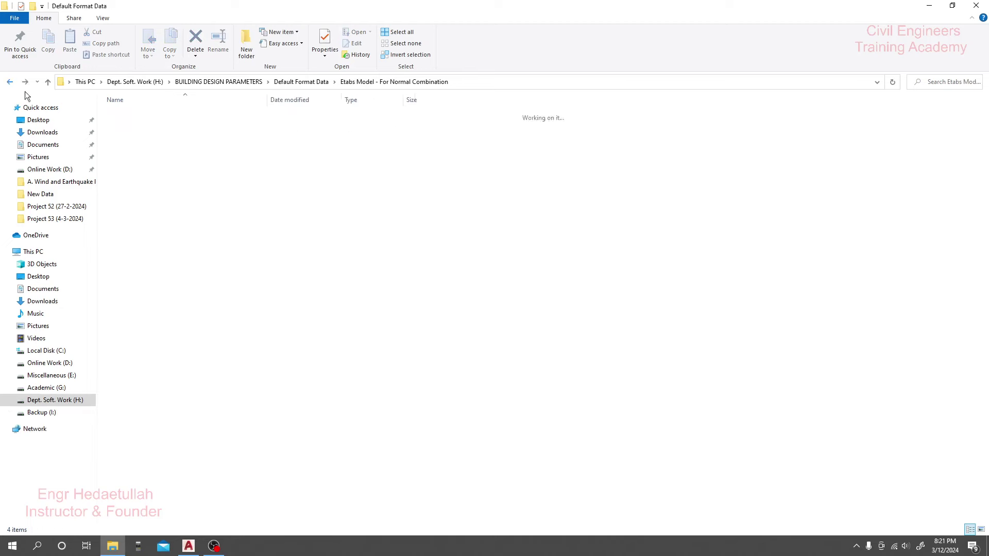
- Copy the "Etabs Model - For Normal Combination" folder into Project 55 (12-3-2024) under Real project
right_click(167, 140)
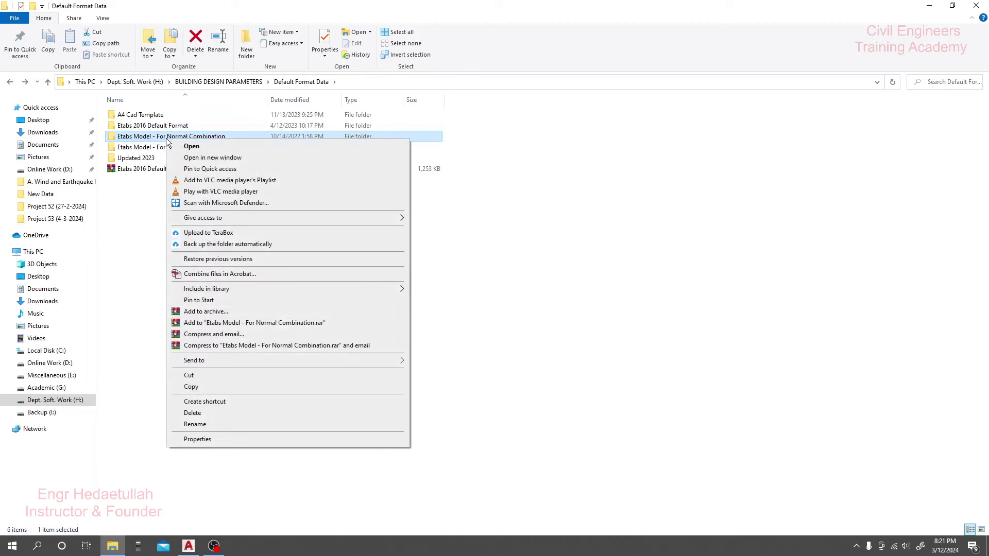
left_click(200, 386)
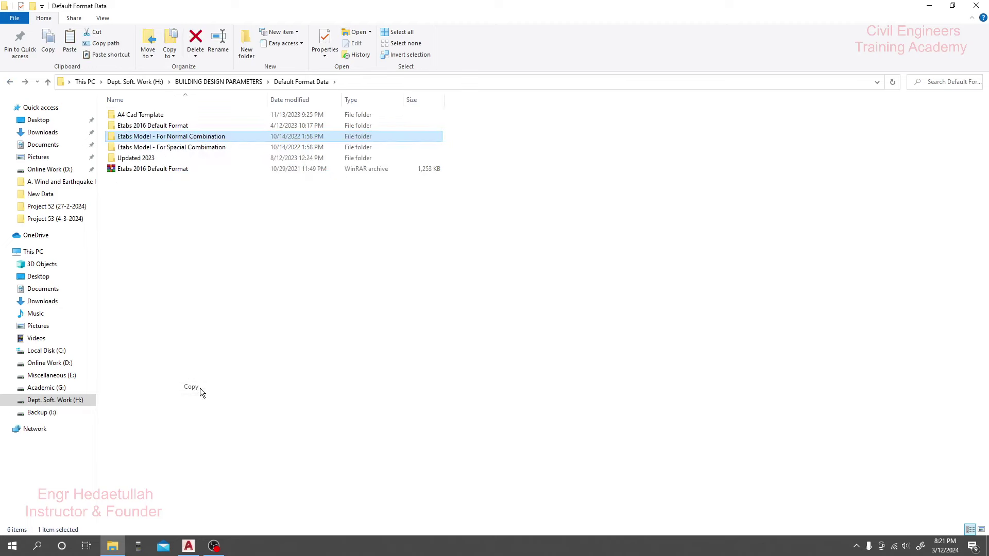
left_click(218, 82)
double_click(157, 244)
scroll(178, 284, "down", 5)
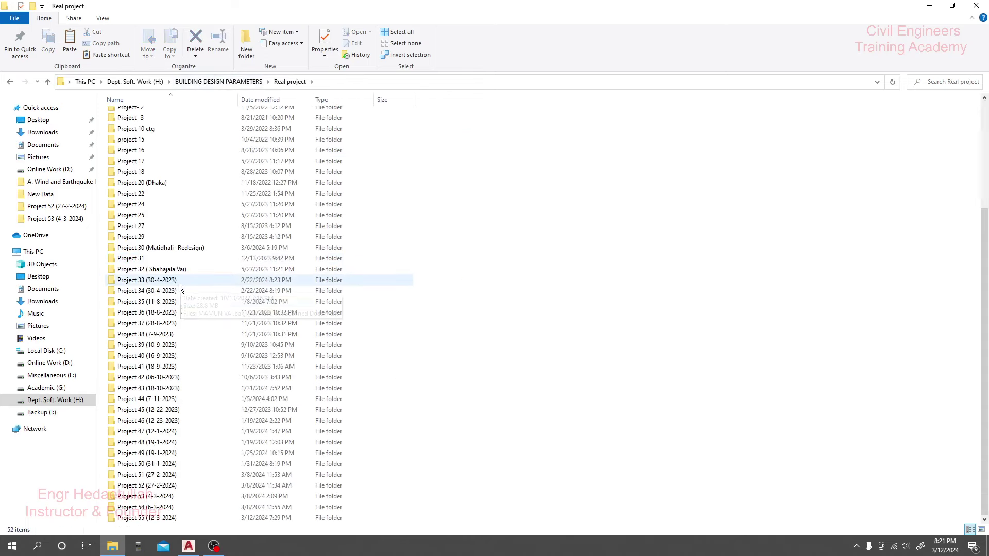
double_click(144, 518)
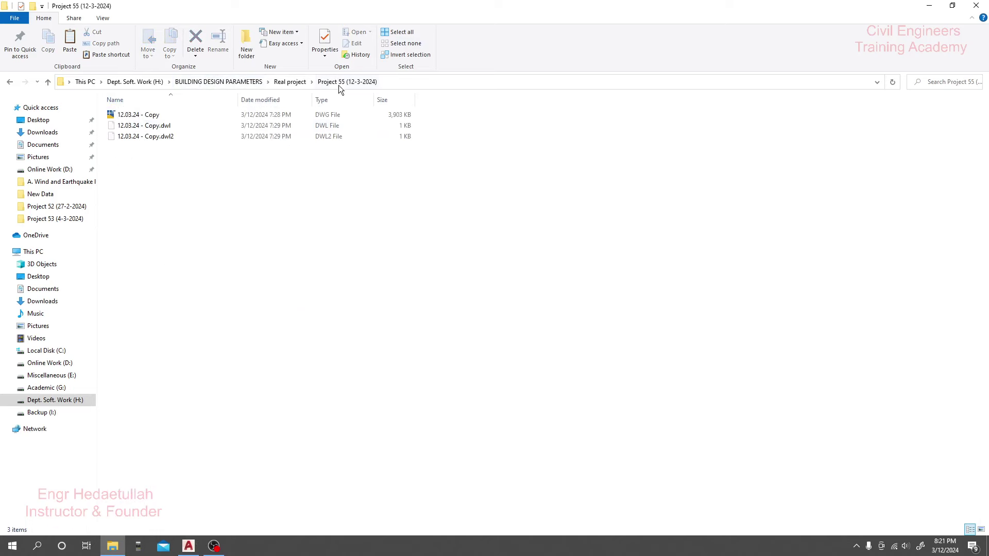
right_click(181, 211)
left_click(218, 282)
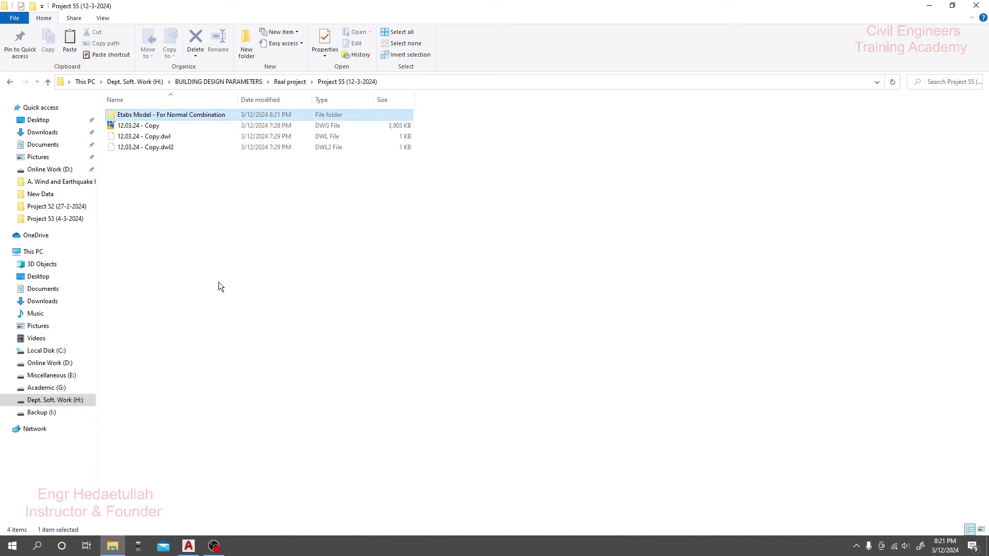
right_click(200, 218)
left_click(218, 261)
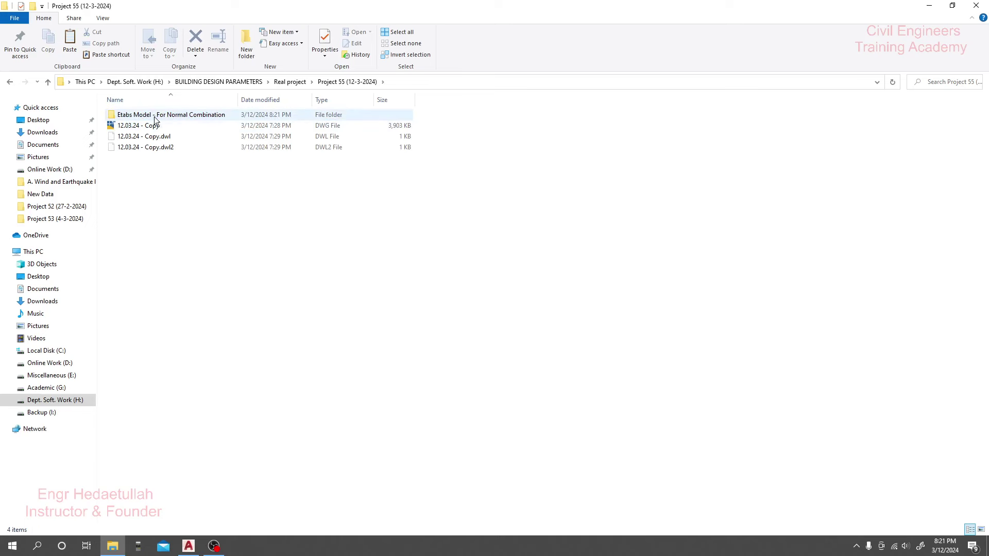
right_click(199, 226)
left_click(221, 268)
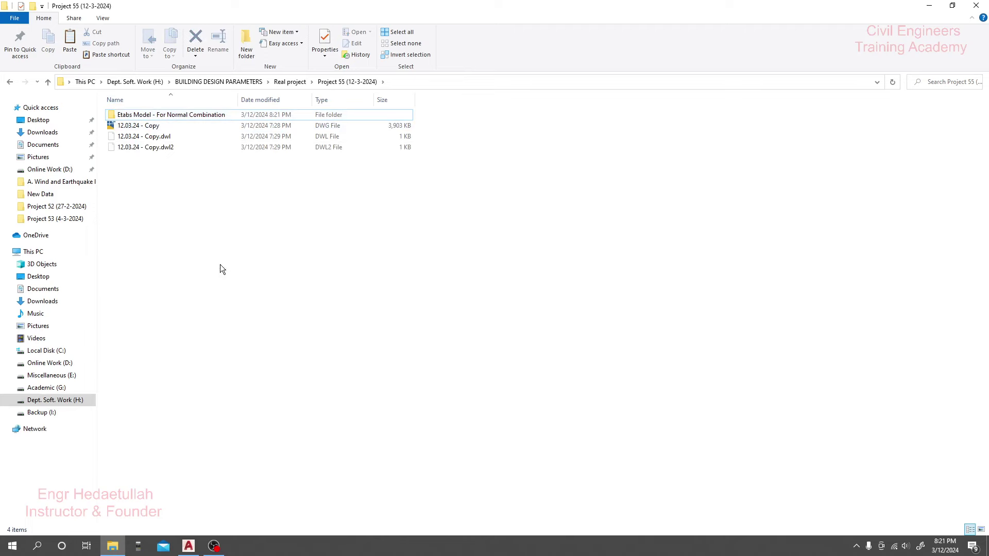
- Restore the Project 55 folder window to a floating size over the drawing and switch back to AutoCAD
left_click_drag(336, 6, 508, 23)
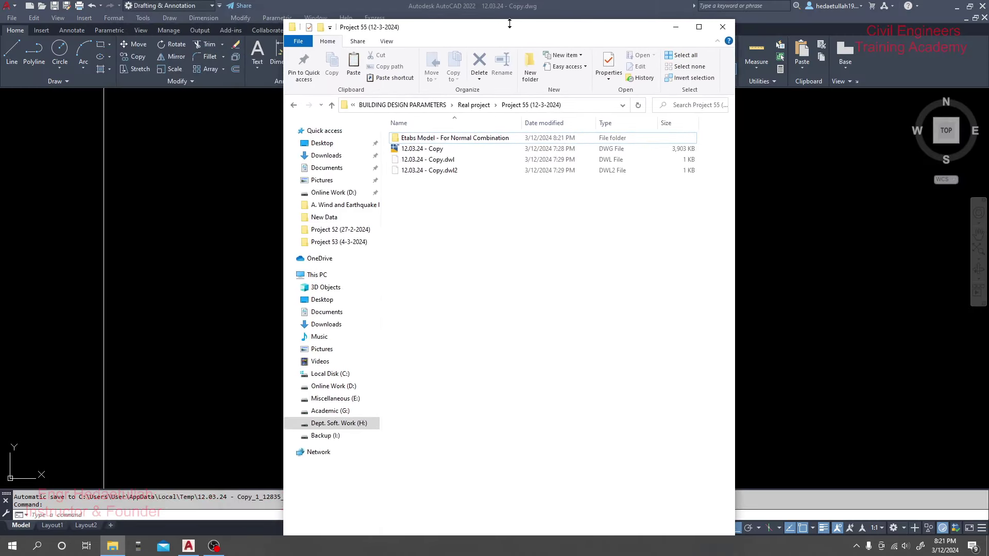
double_click(509, 24)
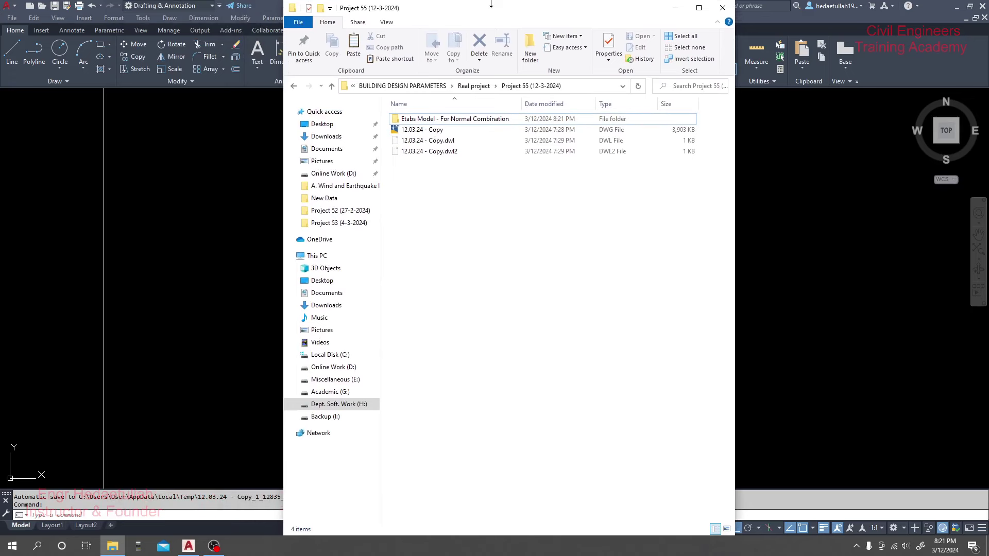
left_click_drag(499, 7, 528, 7)
double_click(528, 5)
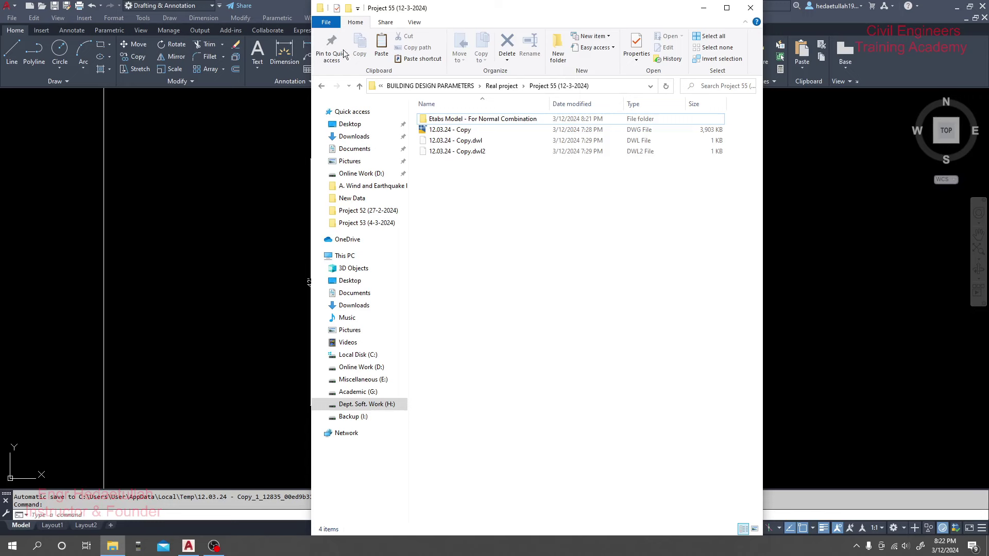
left_click(286, 6)
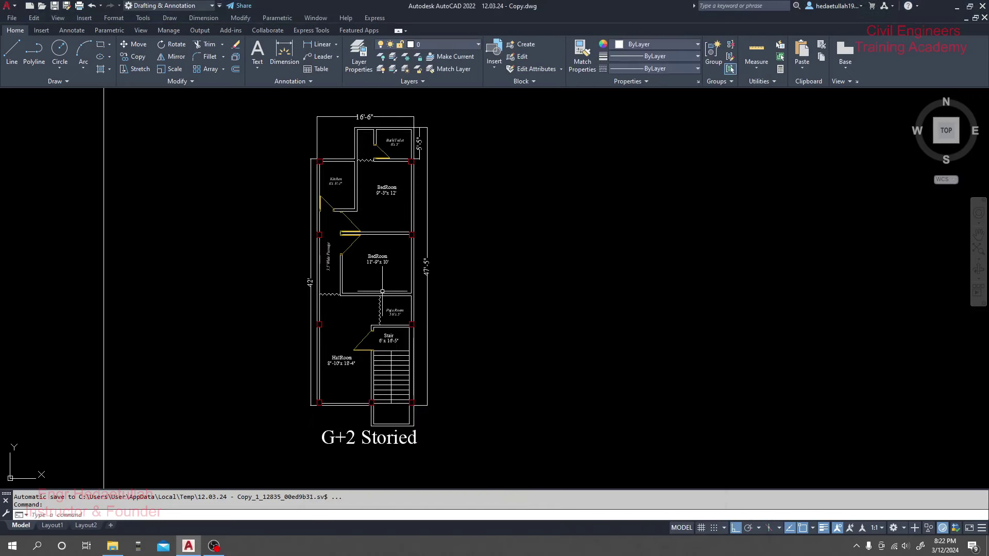
mouse_move(364, 245)
middle_mouse_down()
mouse_move(353, 248)
mouse_move(358, 281)
middle_mouse_up()
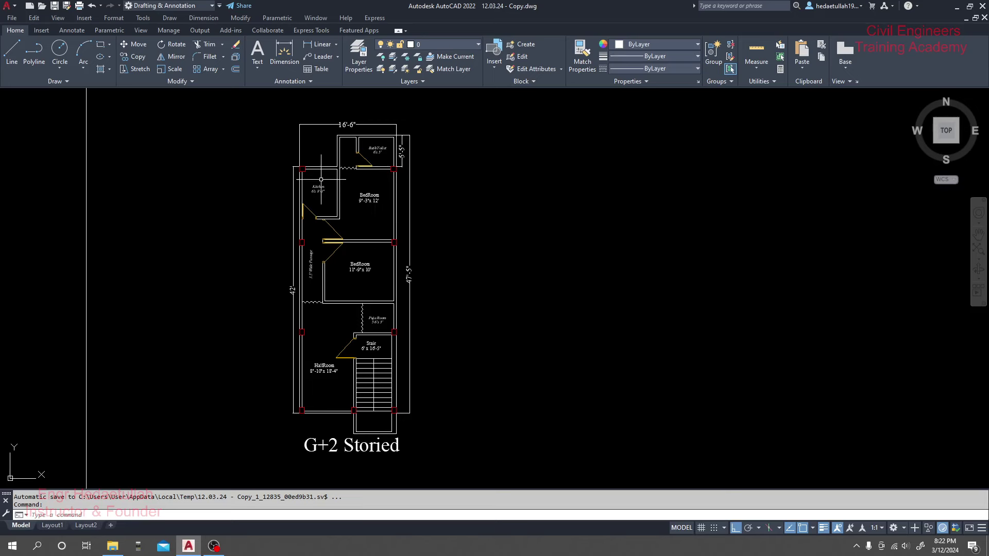
middle_click_drag(371, 211, 356, 208)
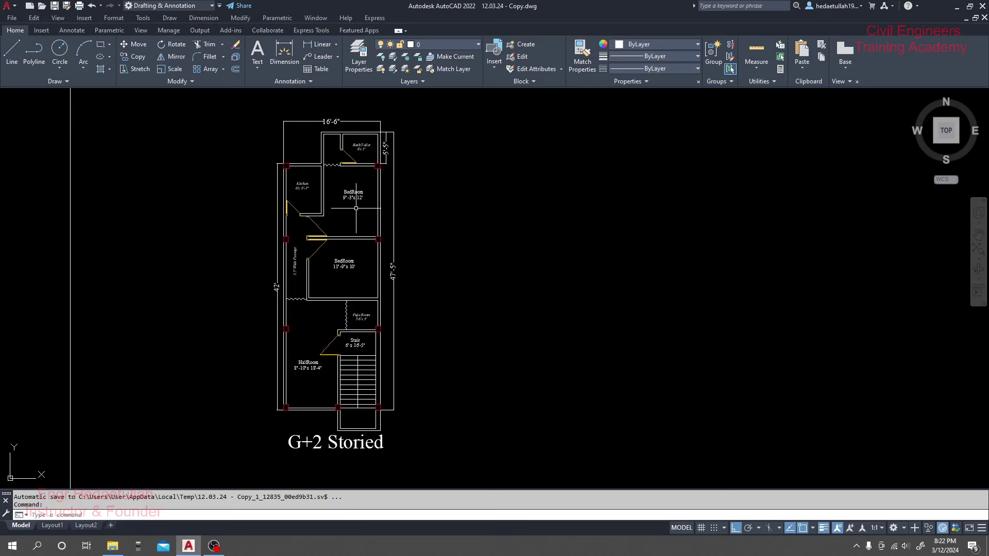
scroll(356, 208, "up", 2)
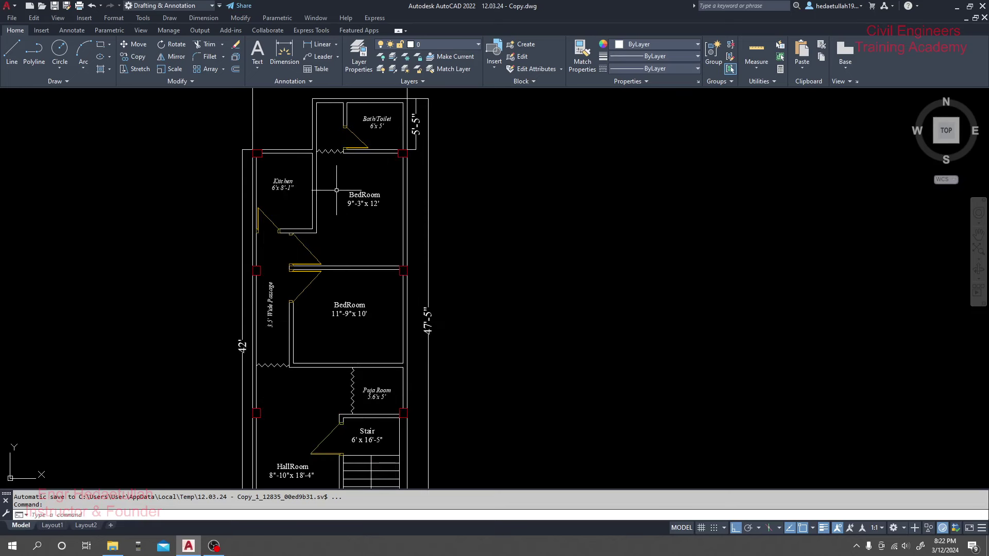
scroll(334, 226, "down", 2)
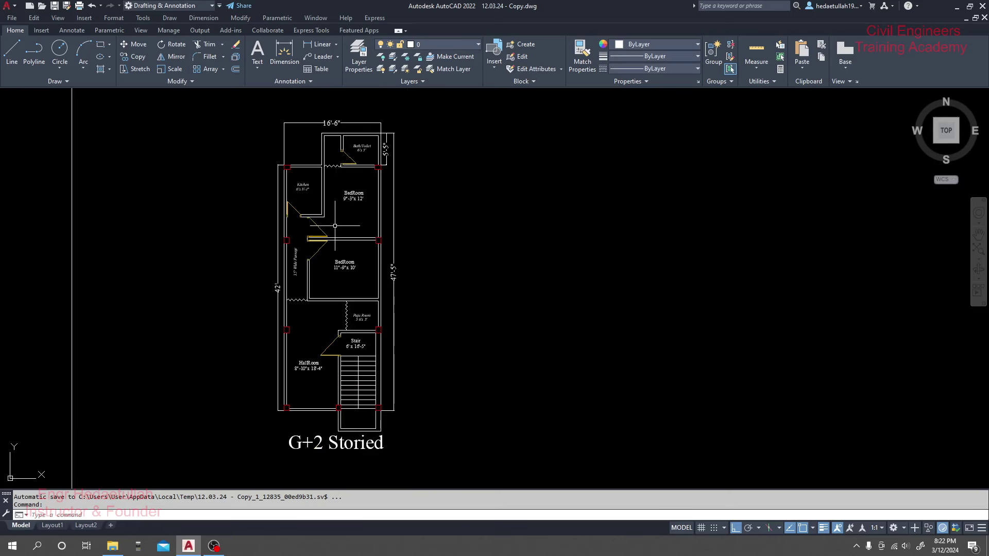
- Switch to File Explorer, highlight the copied ETABS model folder in Project 55, and move the window clear of the floor plan
left_click(112, 545)
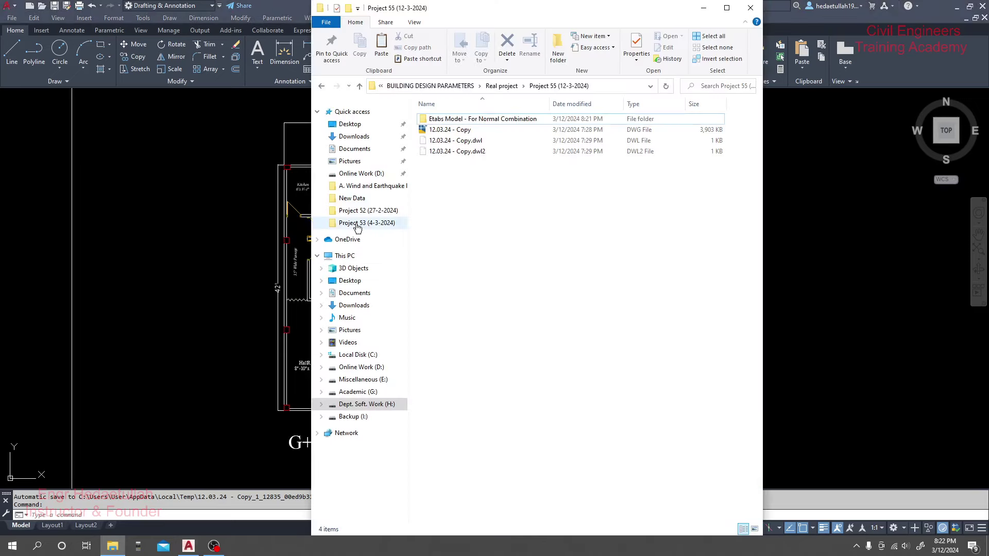
left_click(503, 119)
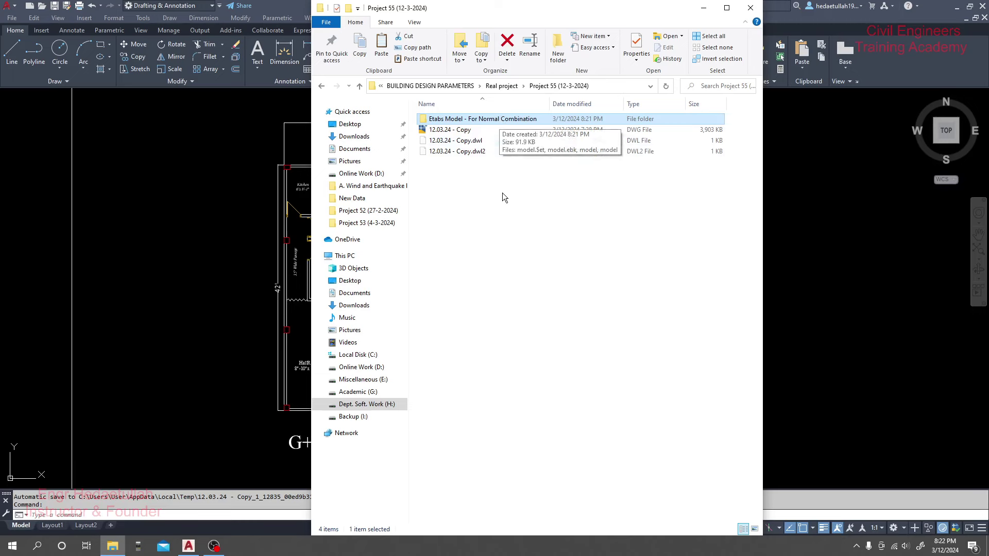
left_click(488, 225)
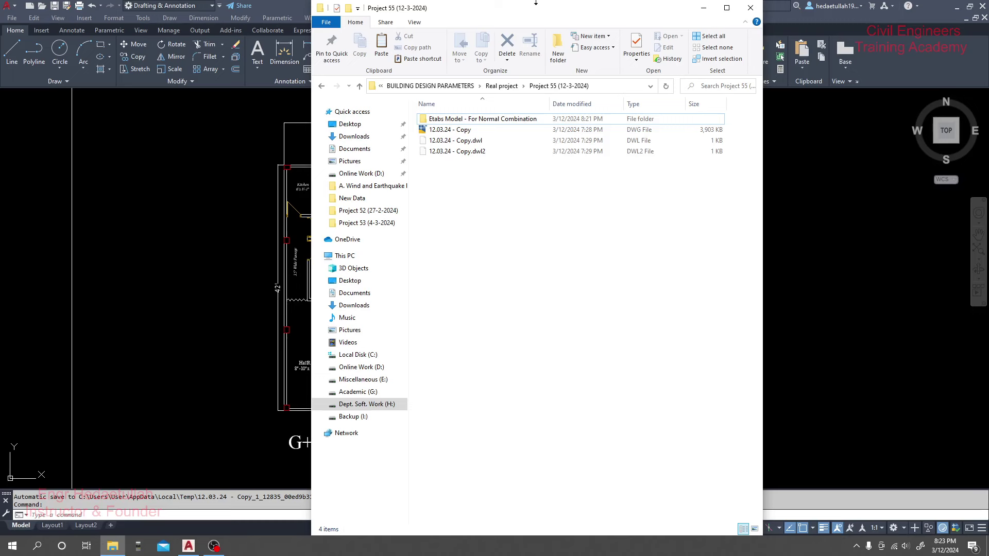
left_click(480, 121)
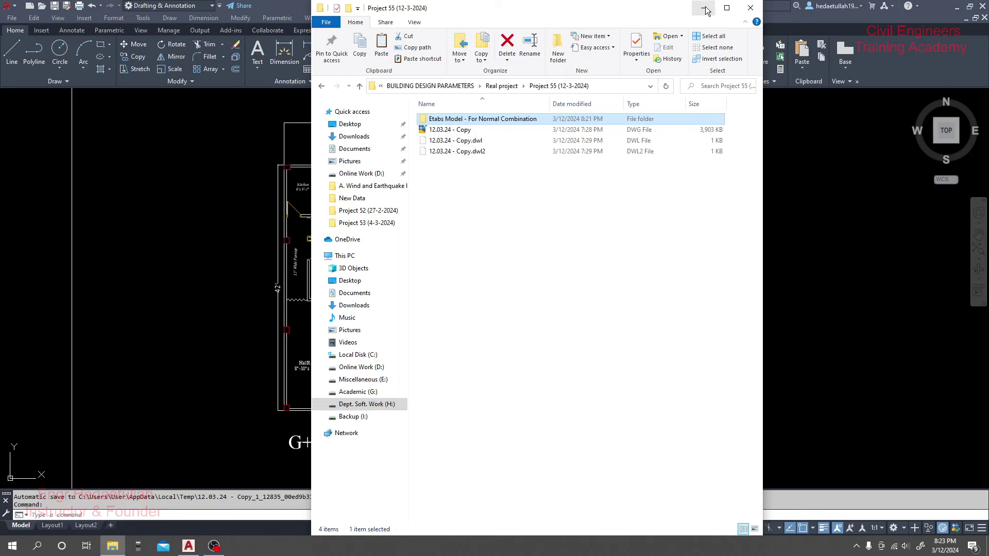
left_click_drag(592, 8, 616, 72)
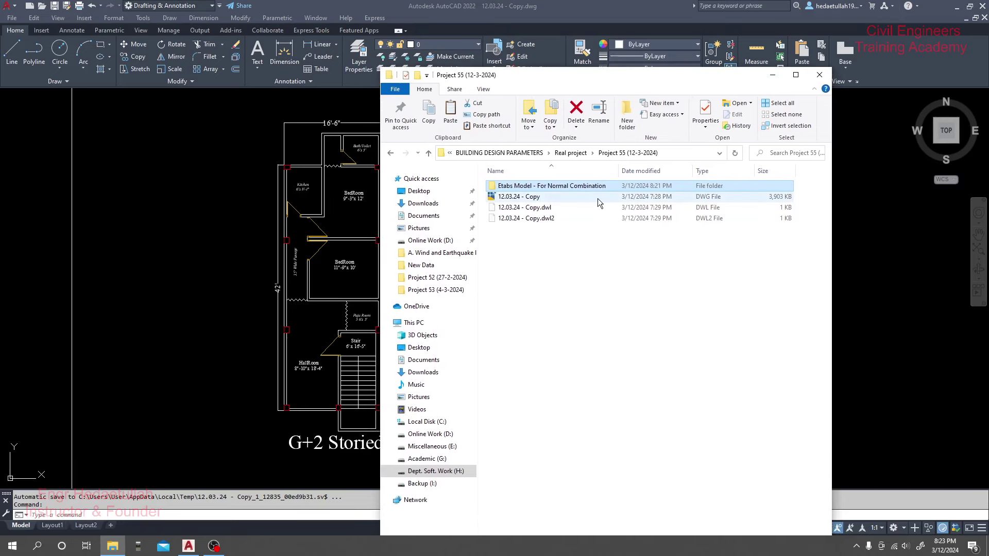
- Switch to AutoCAD and select all the red columns in the G+2 storied floor plan
left_click(462, 5)
middle_click_drag(437, 289, 468, 288)
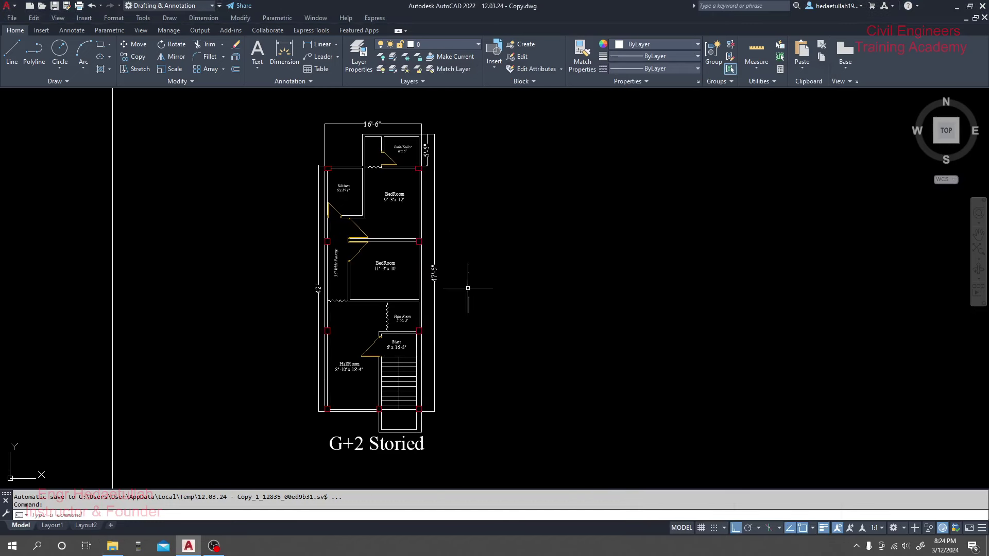
scroll(341, 172, "up", 4)
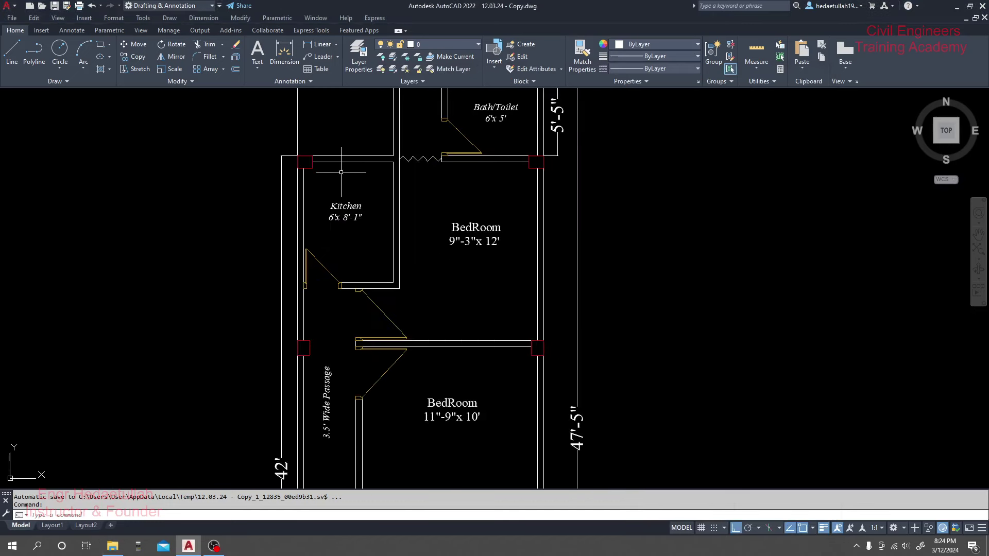
left_click(311, 168)
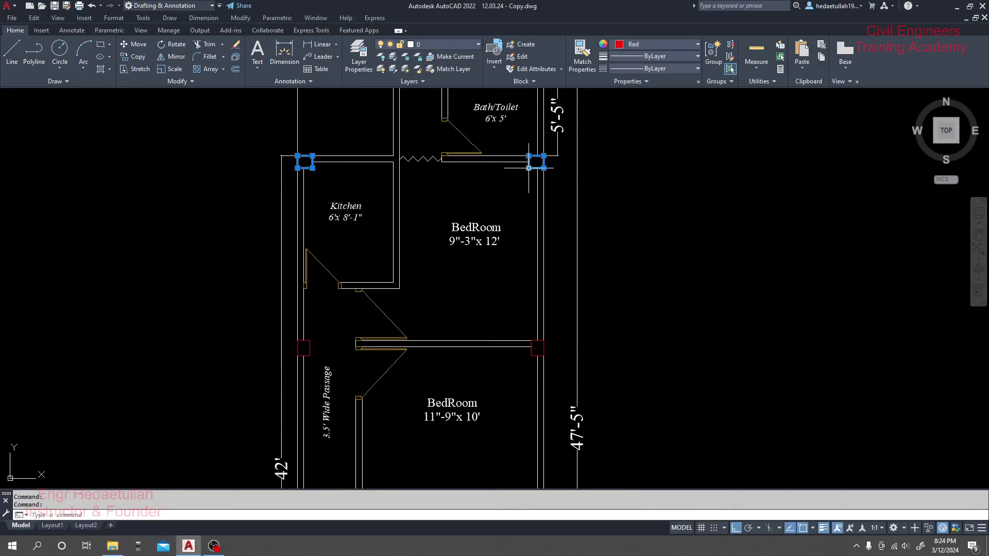
middle_click_drag(497, 216, 490, 88)
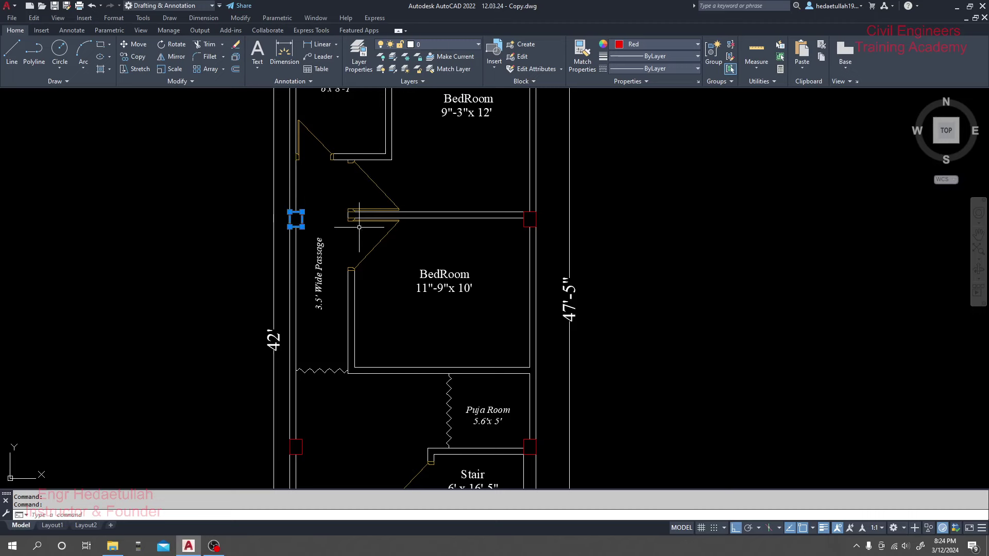
left_click(523, 224)
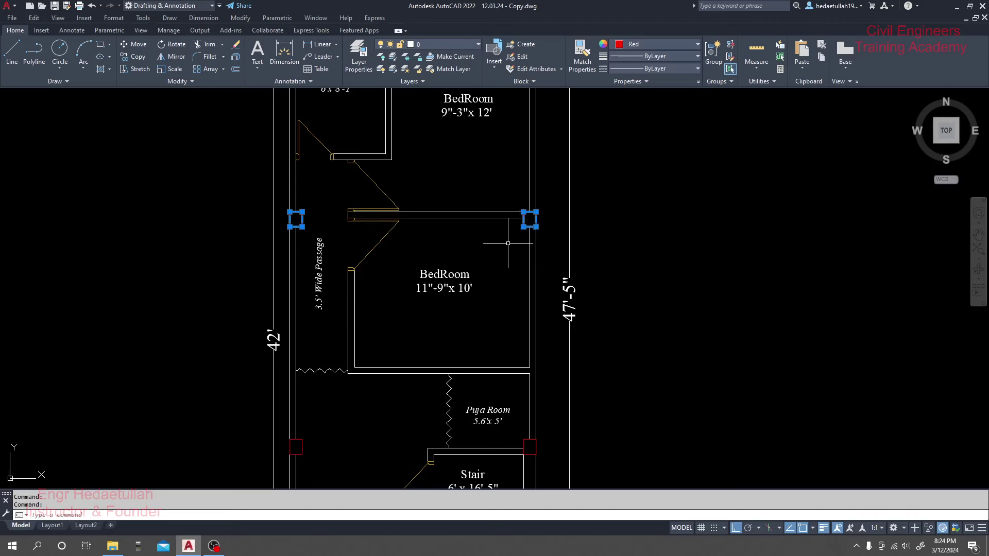
scroll(515, 227, "down", 2)
scroll(374, 255, "up", 4)
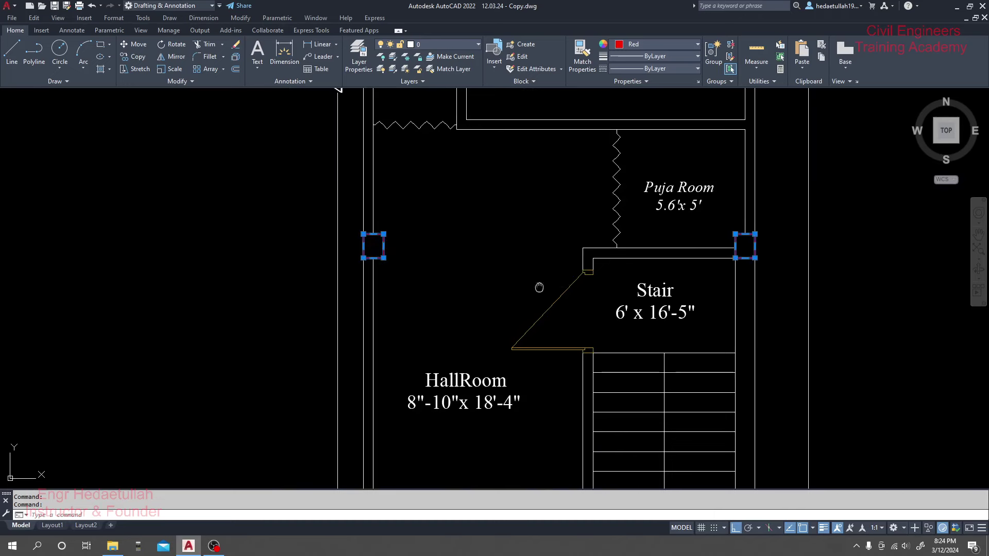
middle_click_drag(539, 287, 507, 83)
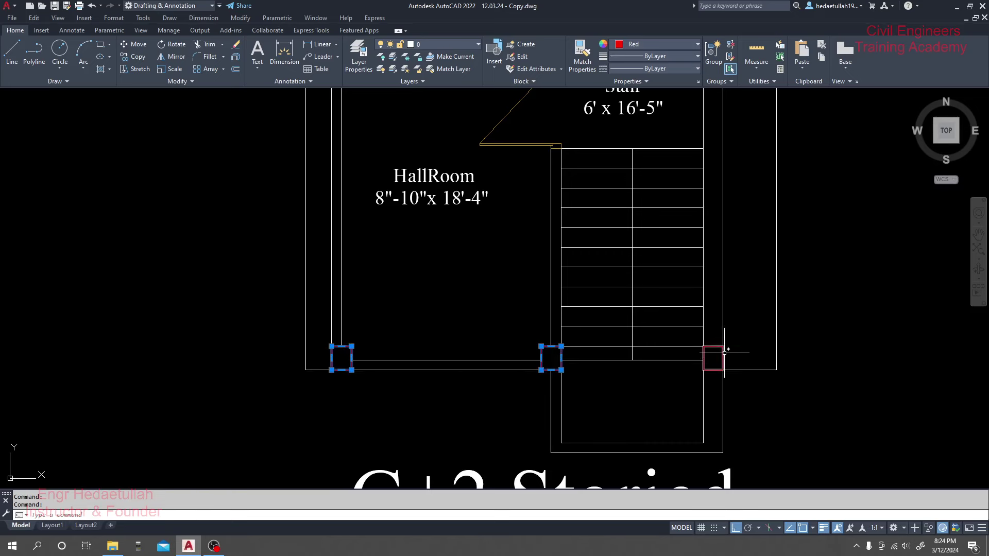
scroll(728, 337, "down", 4)
- Copy the selected columns horizontally into the empty space beside the plan, using the lower outer corner of the stair's front corner column as base point
type("X")
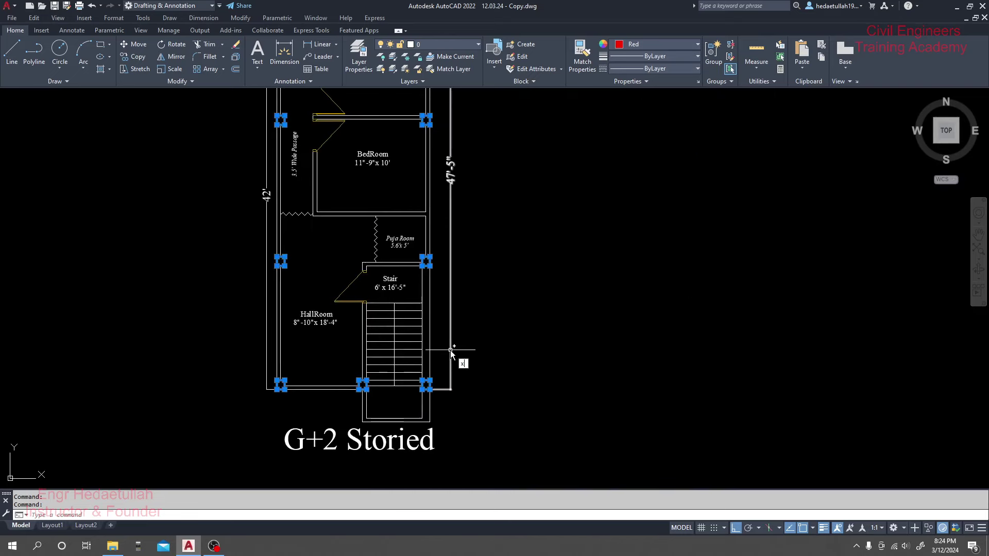
key("BackSpace")
type("co")
key("Return")
scroll(451, 350, "up", 3)
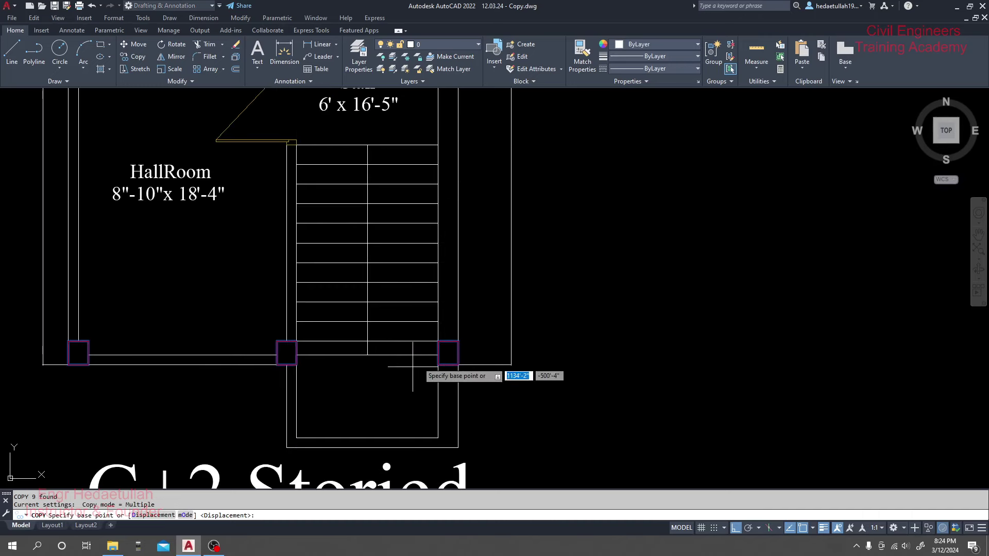
left_click(456, 364)
scroll(452, 367, "down", 5)
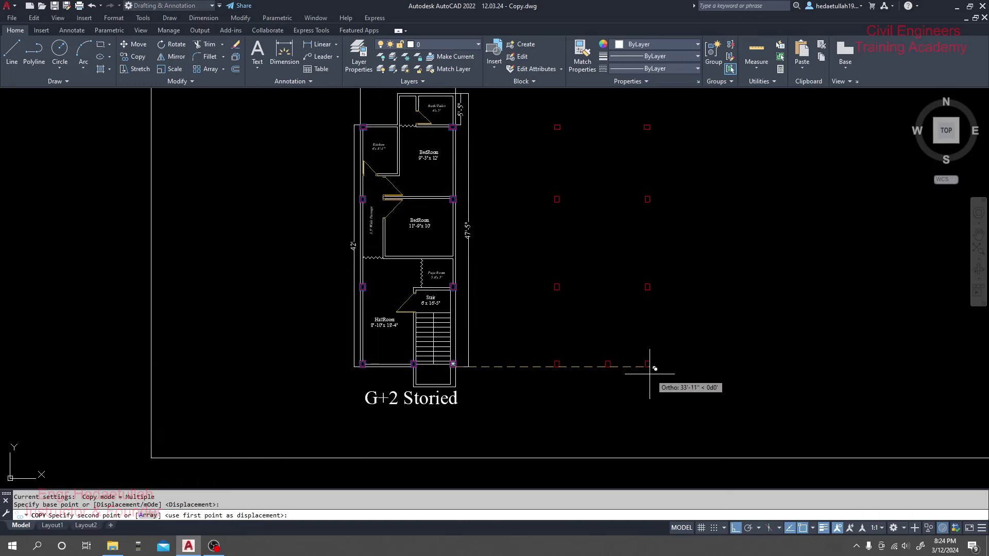
middle_click_drag(649, 373, 514, 360)
left_click(571, 326)
key("Escape")
middle_click_drag(611, 283, 536, 275)
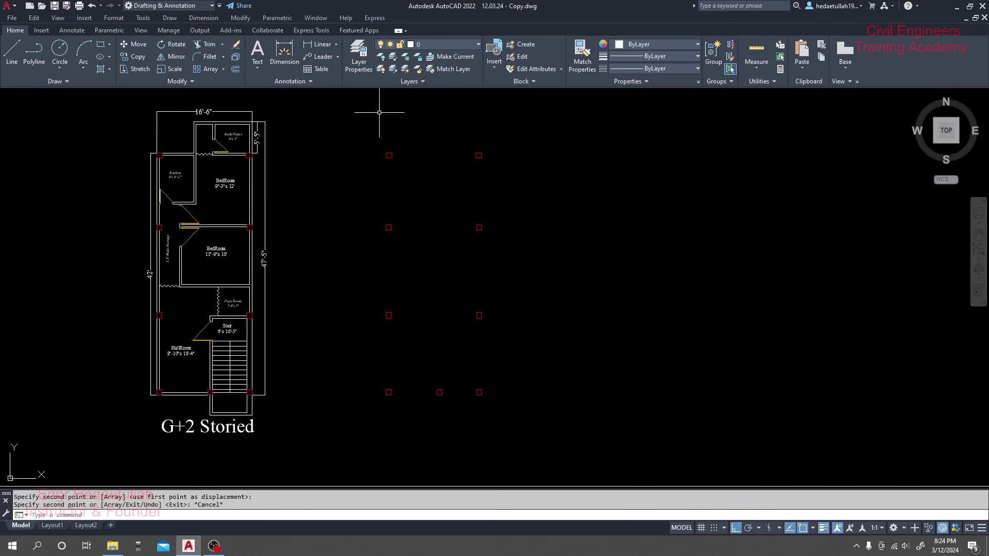
- Draw a rectangle enclosing the copied columns, between the outer corners of the upper-left and lower-right columns
left_click(101, 48)
scroll(398, 166, "up", 4)
left_click(343, 129)
scroll(390, 193, "down", 4)
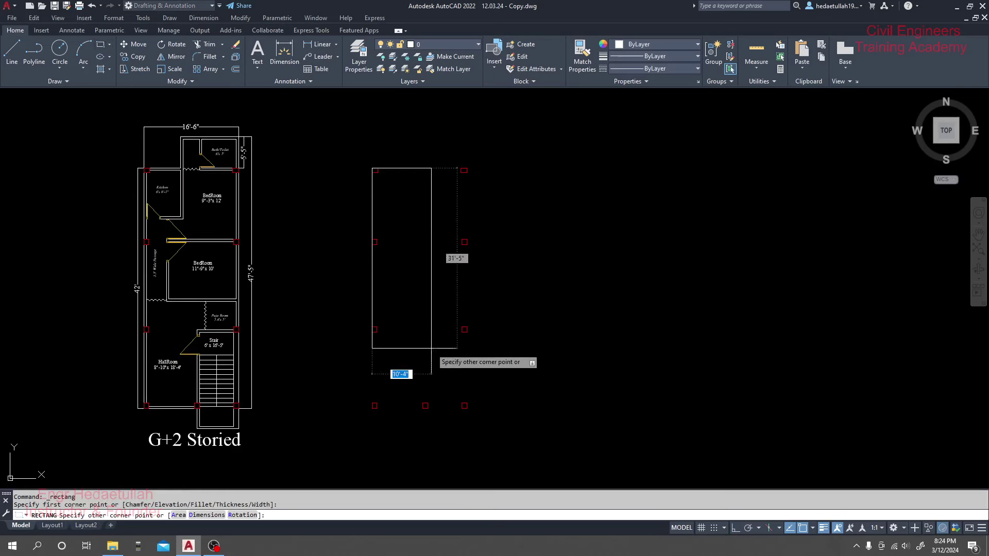
left_click(466, 408)
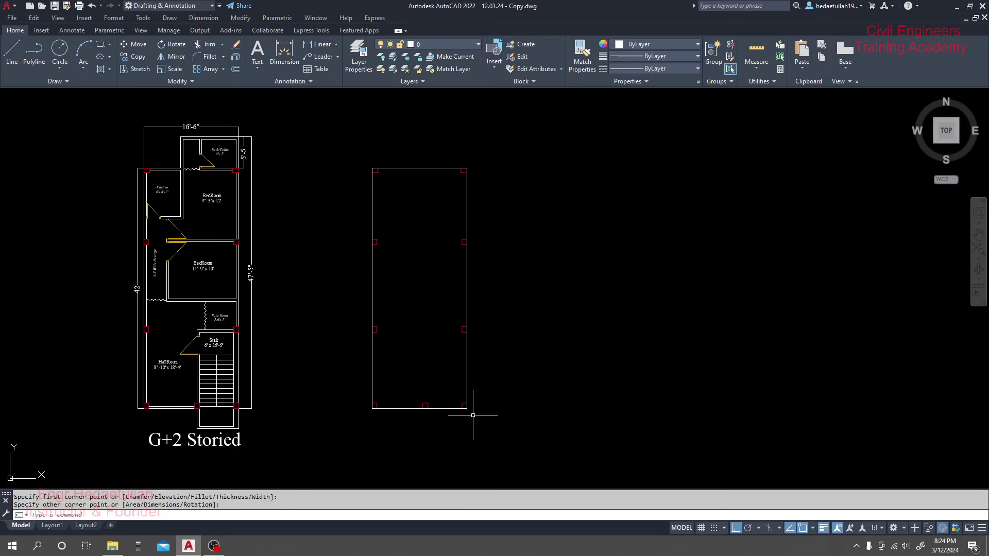
key("Escape")
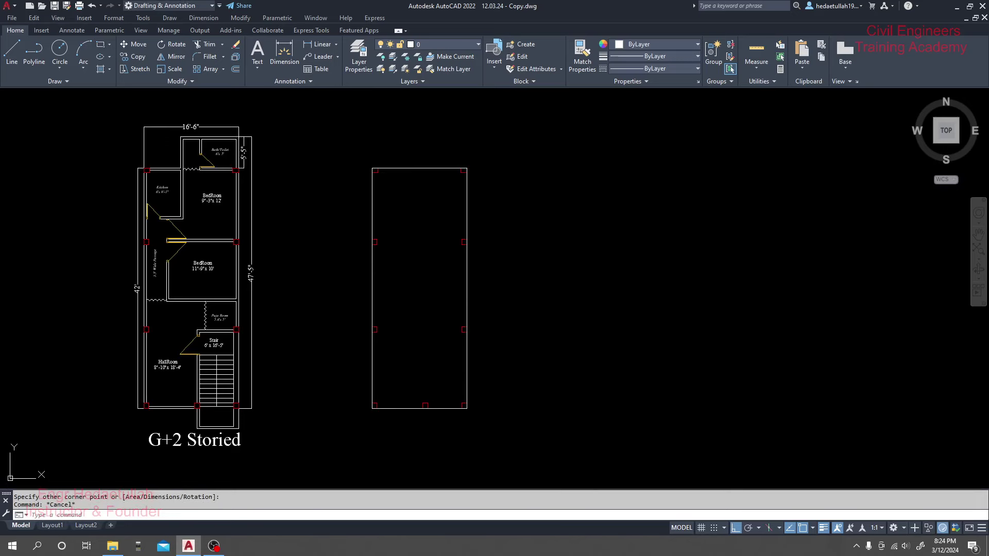
- Offset the rectangle around the copied columns outward by 60
type("o")
key("Return")
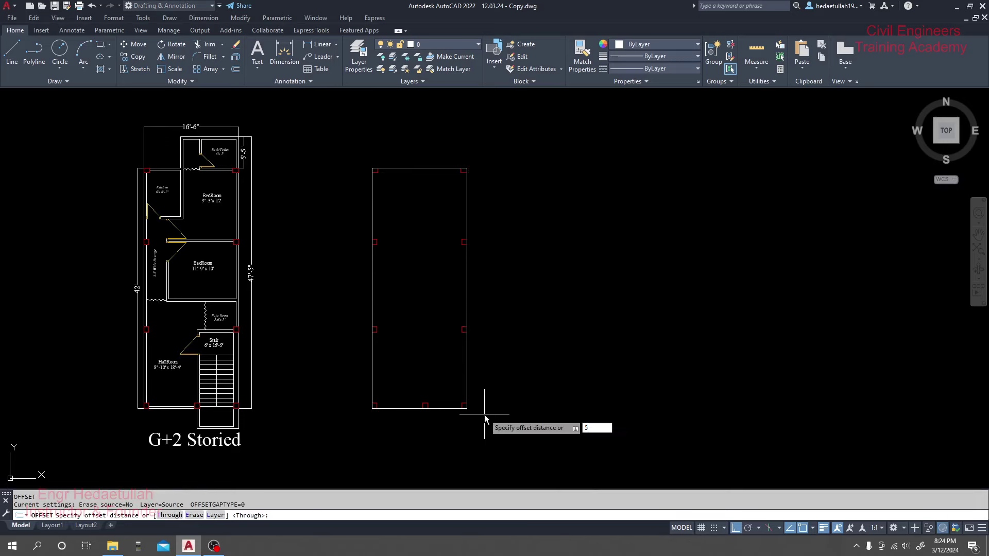
type("5")
key("BackSpace")
type("60")
key("Return")
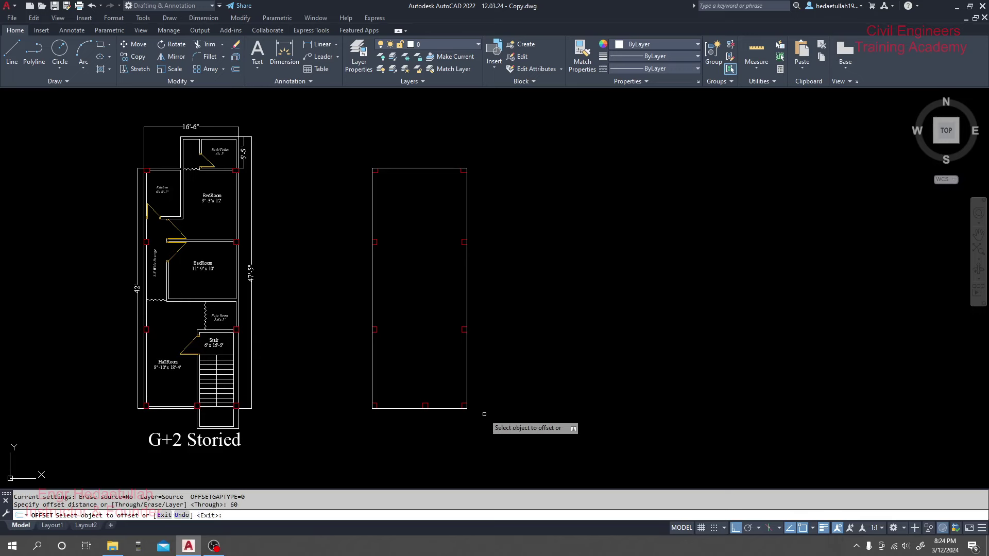
left_click(469, 370)
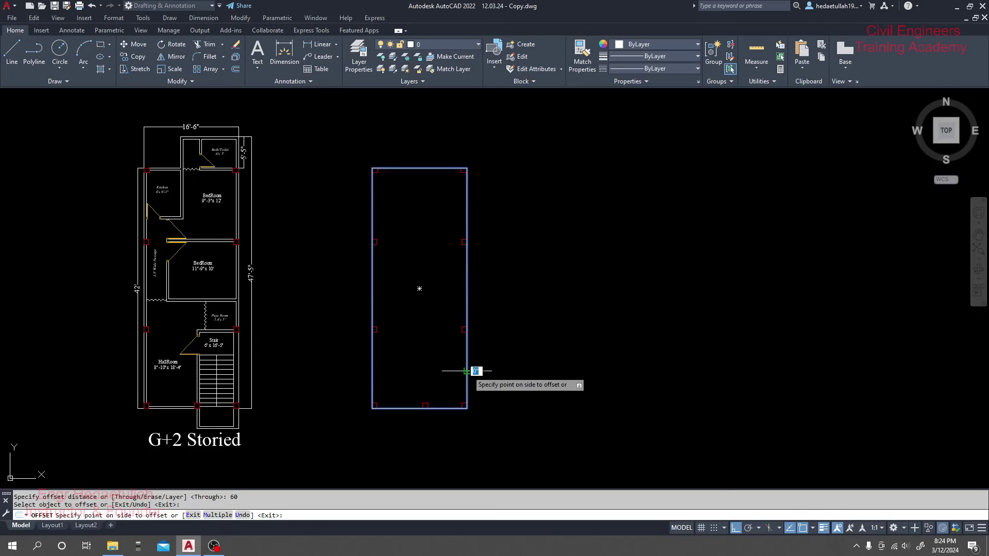
left_click(505, 371)
key("Escape")
key("Escape")
- Delete the inner rectangle that touches the outer faces of the copied columns
left_click(469, 350)
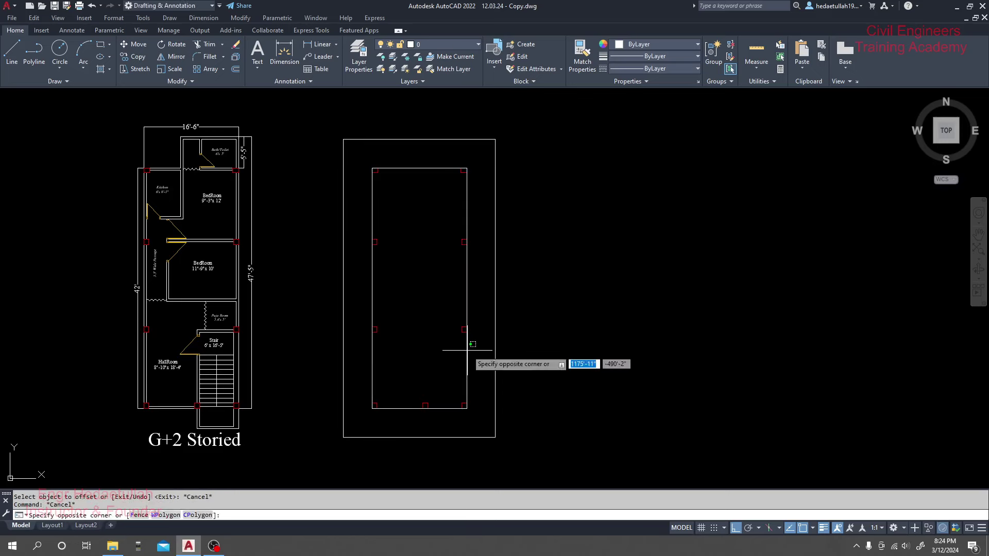
left_click(467, 350)
left_click(465, 350)
key("Delete")
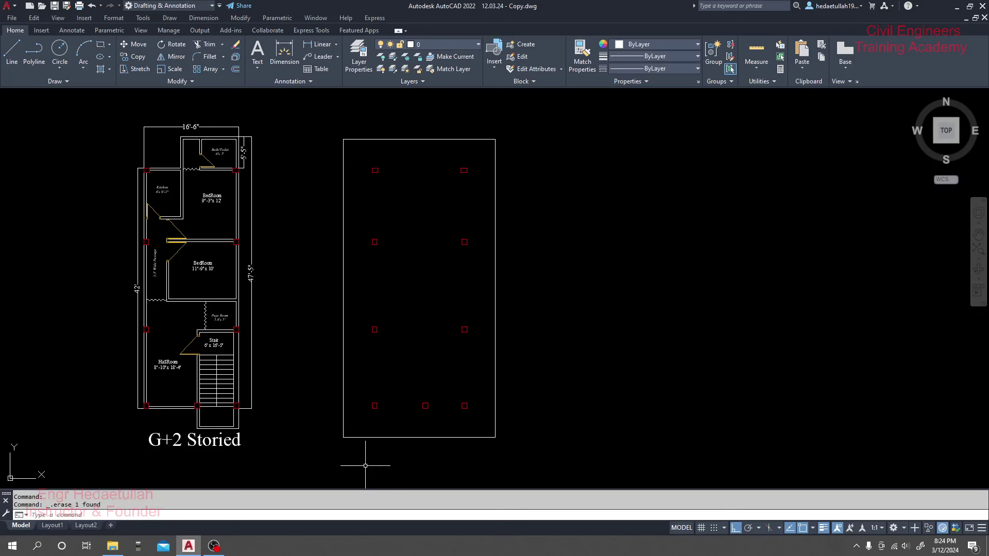
left_click(373, 437)
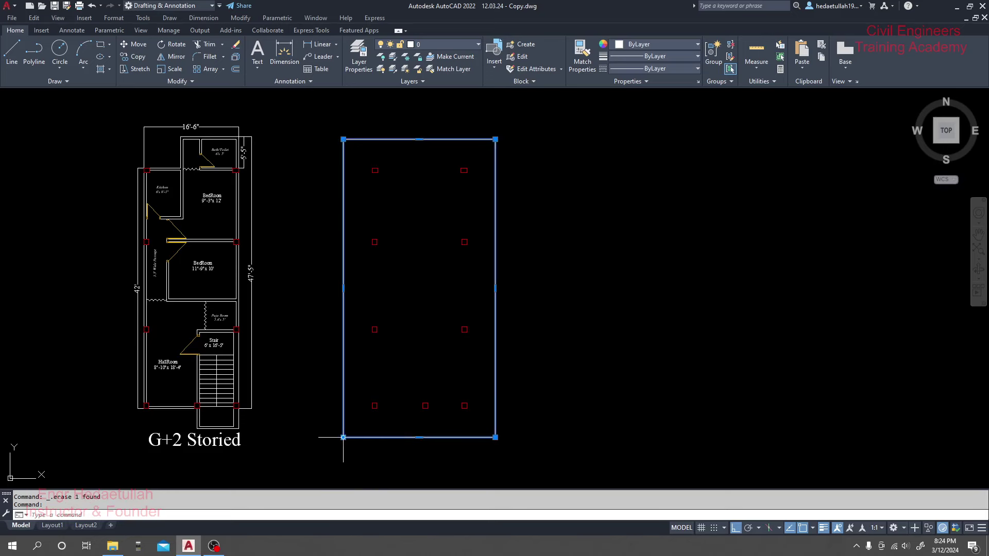
left_click(365, 455)
key("Escape")
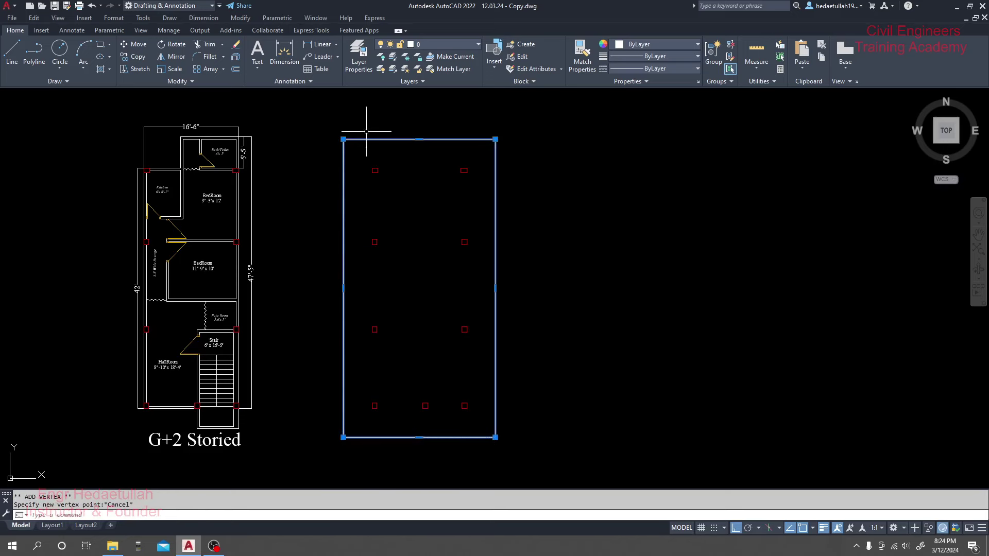
key("Escape")
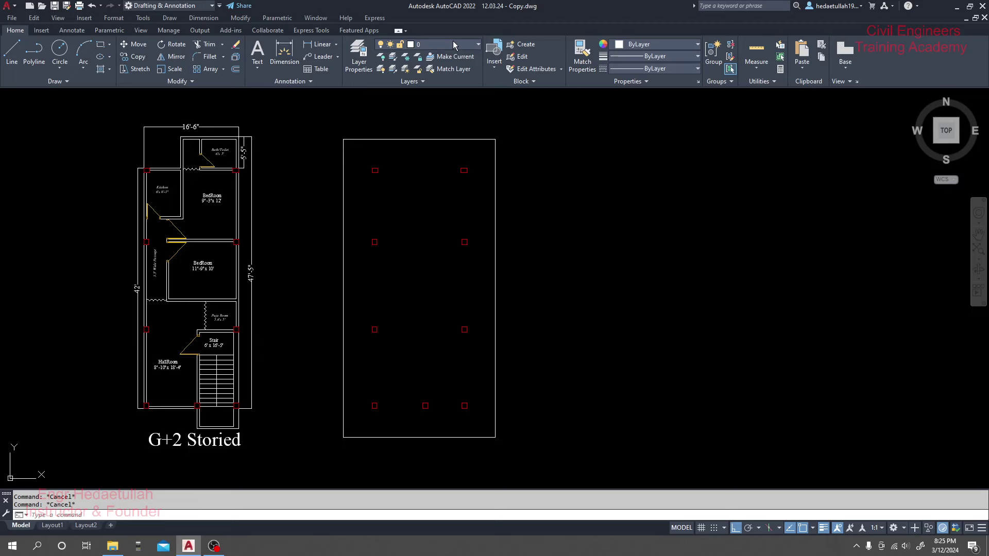
- Make "a section" the current layer
left_click(452, 44)
scroll(437, 206, "down", 1)
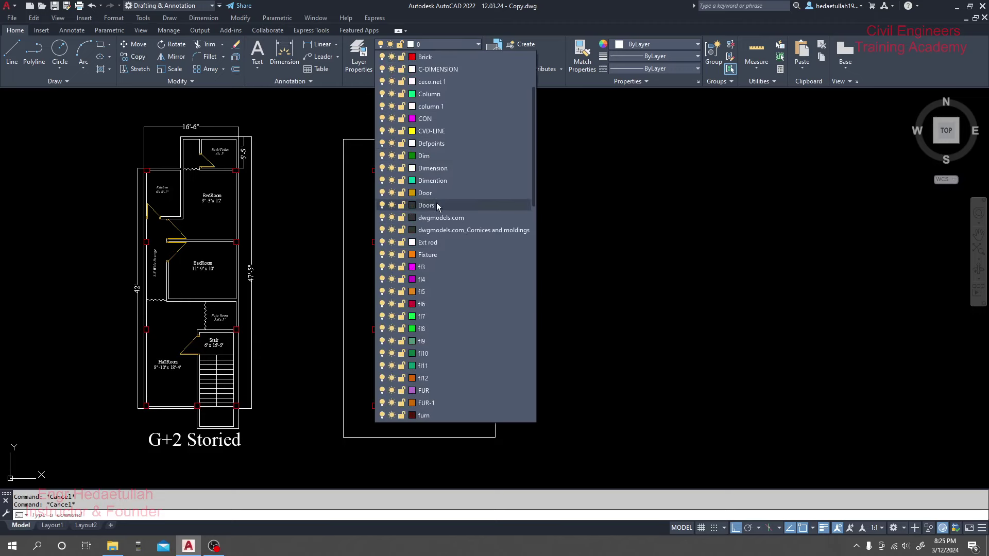
scroll(437, 232, "down", 1)
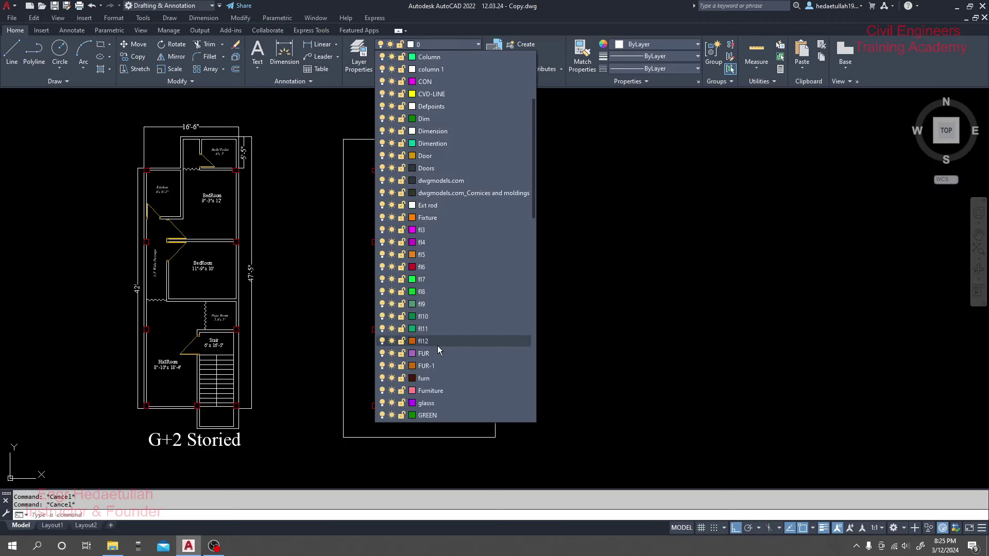
scroll(437, 344, "up", 3)
left_click(439, 145)
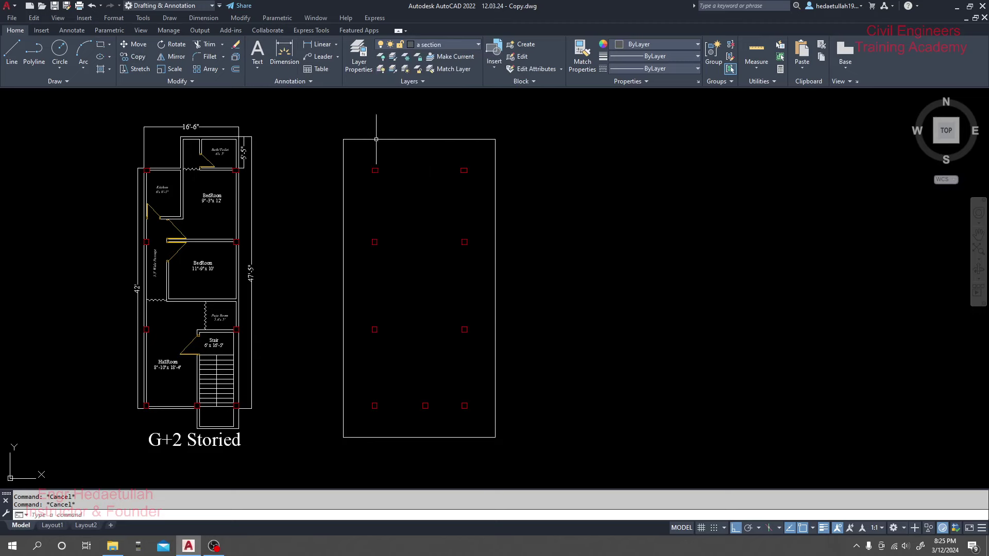
- Draw a horizontal grid line through the centres of the top row of copied columns, extending past the rectangle on both sides
left_click(11, 51)
scroll(379, 163, "up", 4)
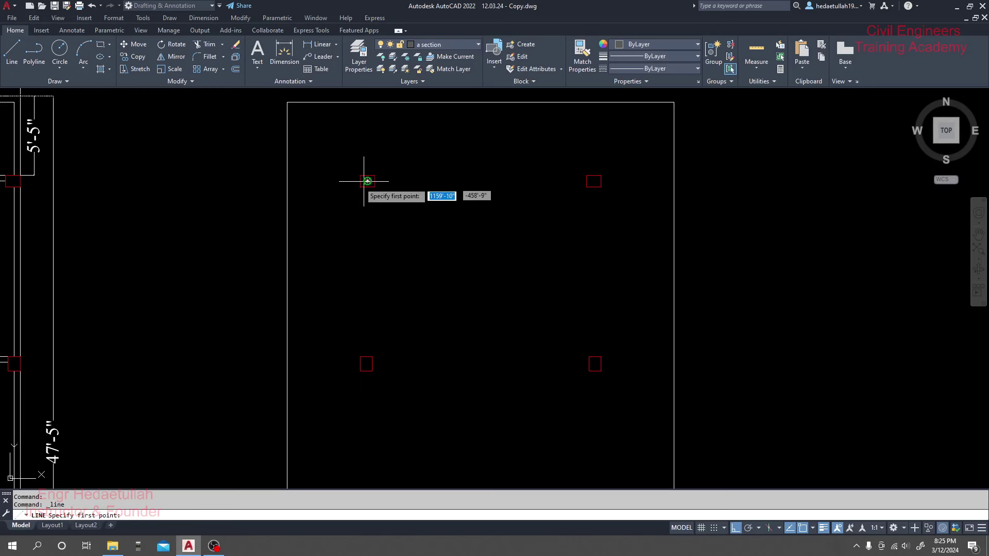
left_click(244, 181)
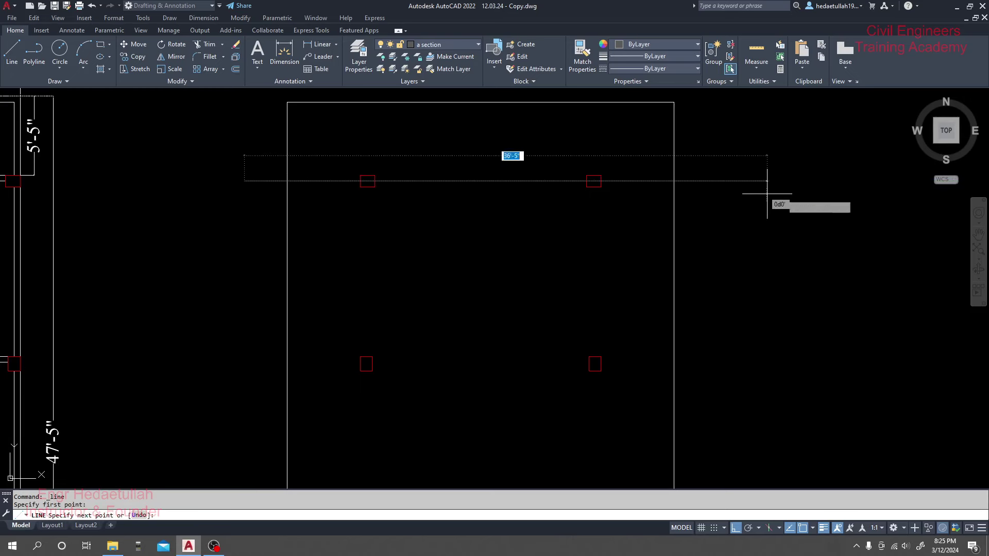
left_click(782, 195)
key("Escape")
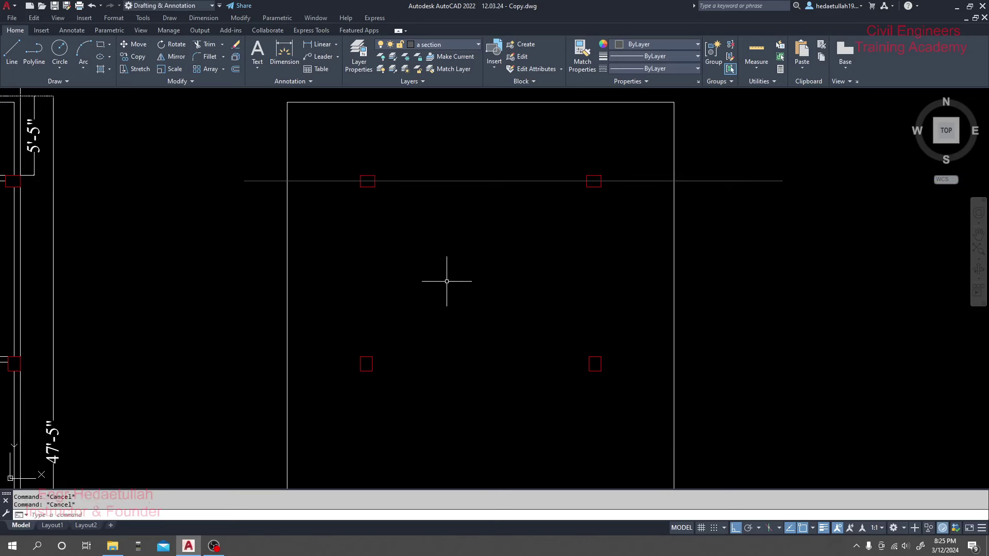
- Copy the horizontal grid line from the top row's column centre to the column centres of the other three rows
left_click(489, 180)
type("o")
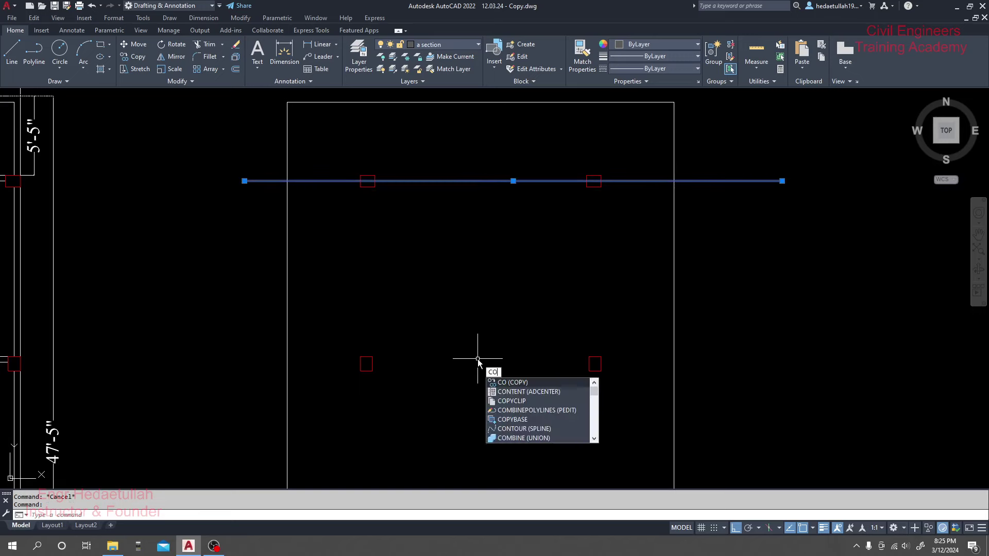
key("Return")
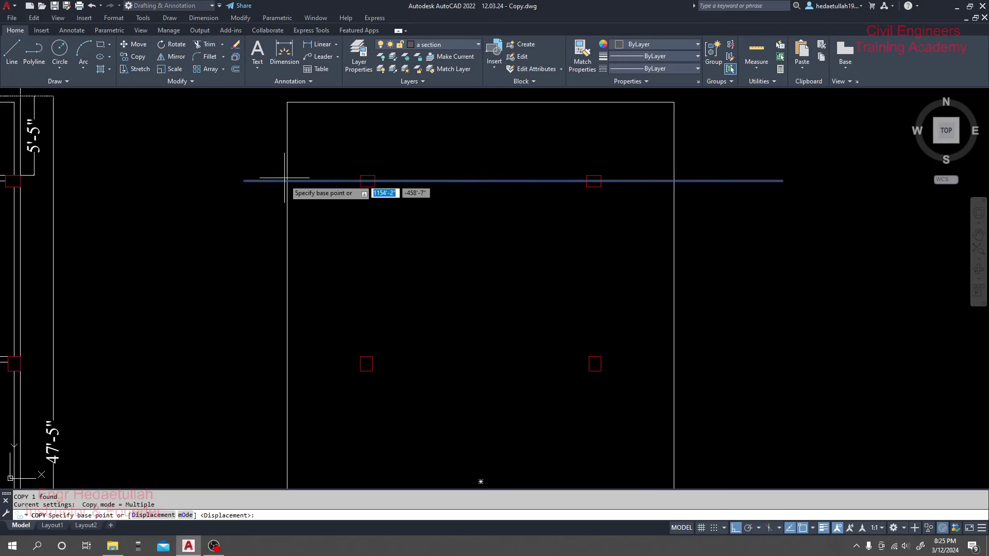
left_click(367, 181)
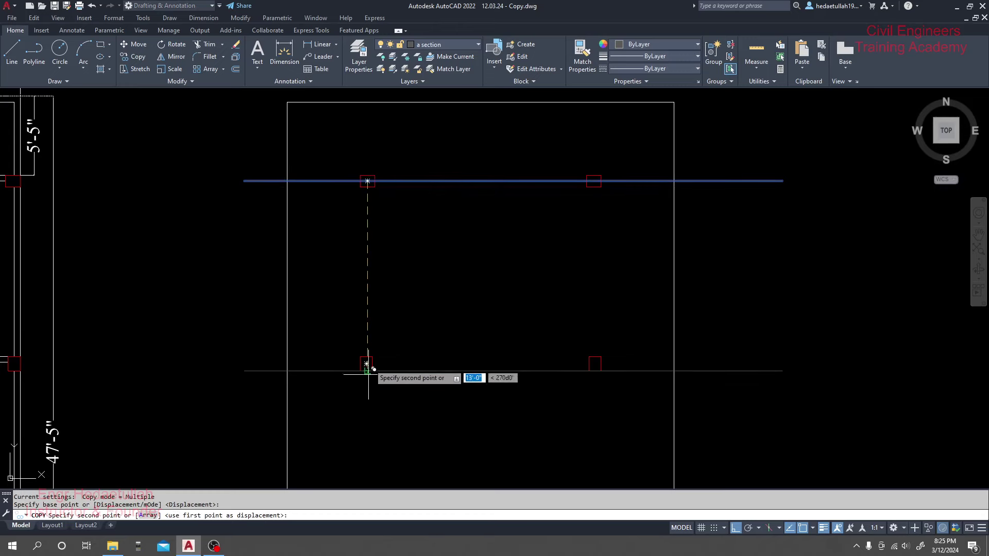
left_click(366, 364)
middle_click_drag(369, 355, 372, 95)
left_click(369, 326)
scroll(371, 309, "down", 2)
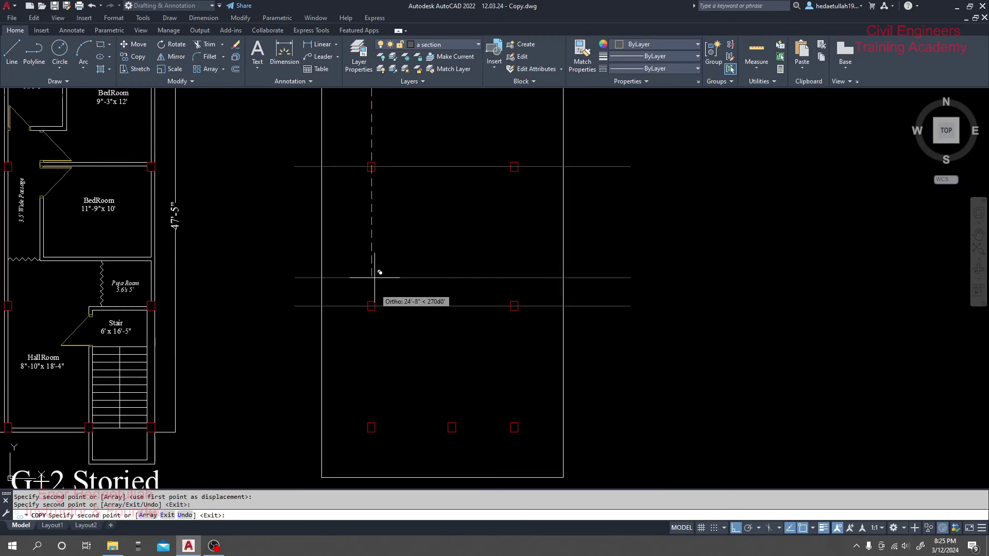
middle_click_drag(376, 281, 376, 137)
scroll(376, 139, "up", 3)
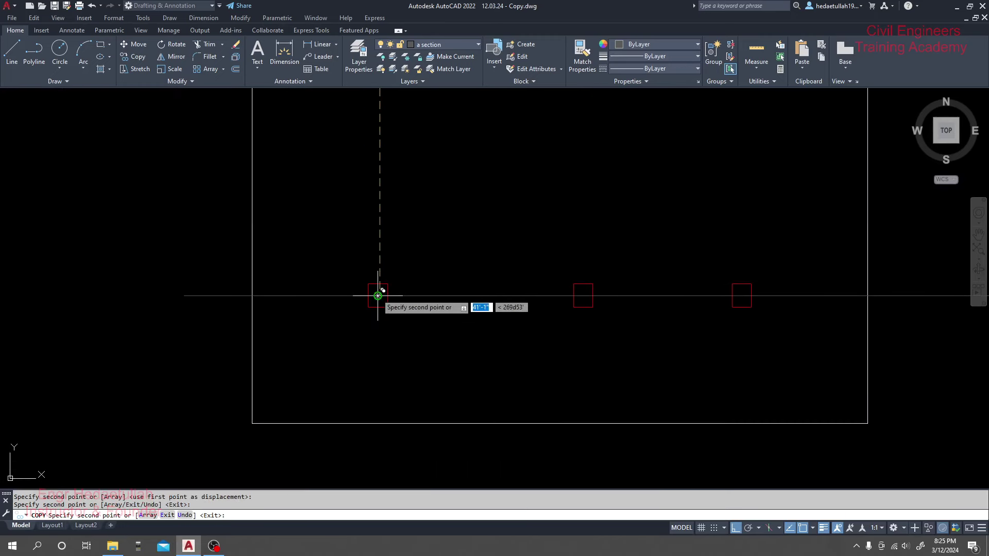
scroll(422, 216, "down", 2)
key("Escape")
middle_click_drag(426, 209, 395, 305)
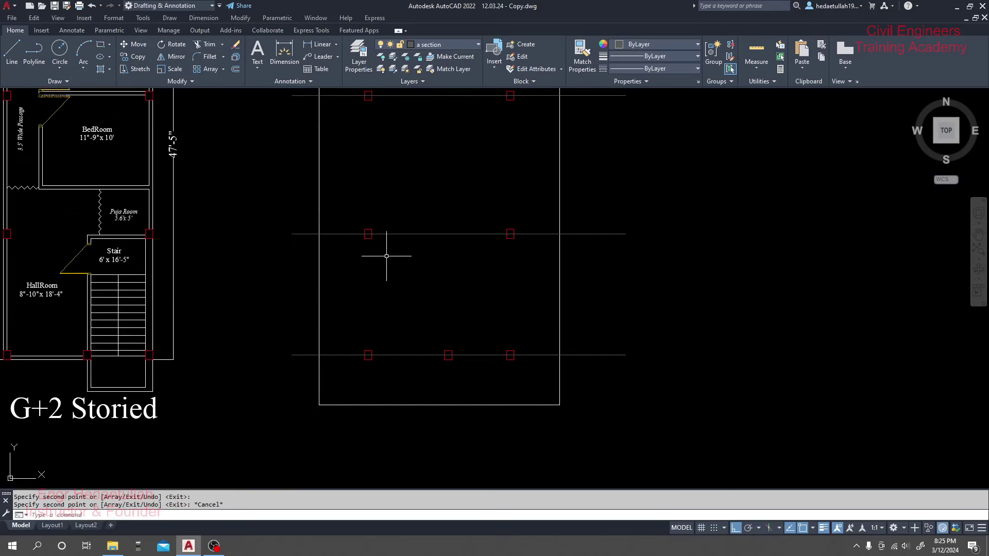
scroll(387, 256, "down", 3)
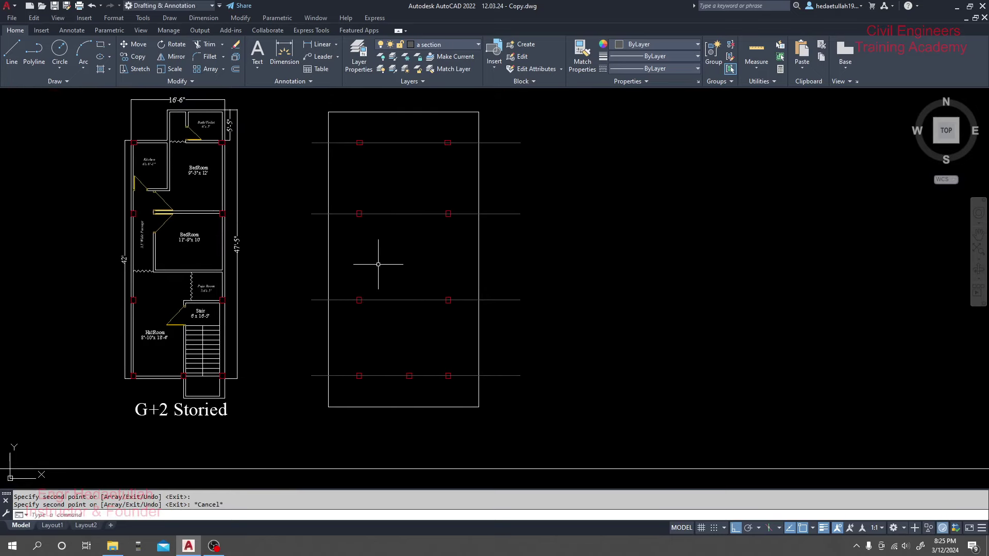
- Draw a vertical grid line through the centres of the left row of copied columns, from above the rectangle to its lower edge
left_click(20, 55)
scroll(397, 137, "up", 5)
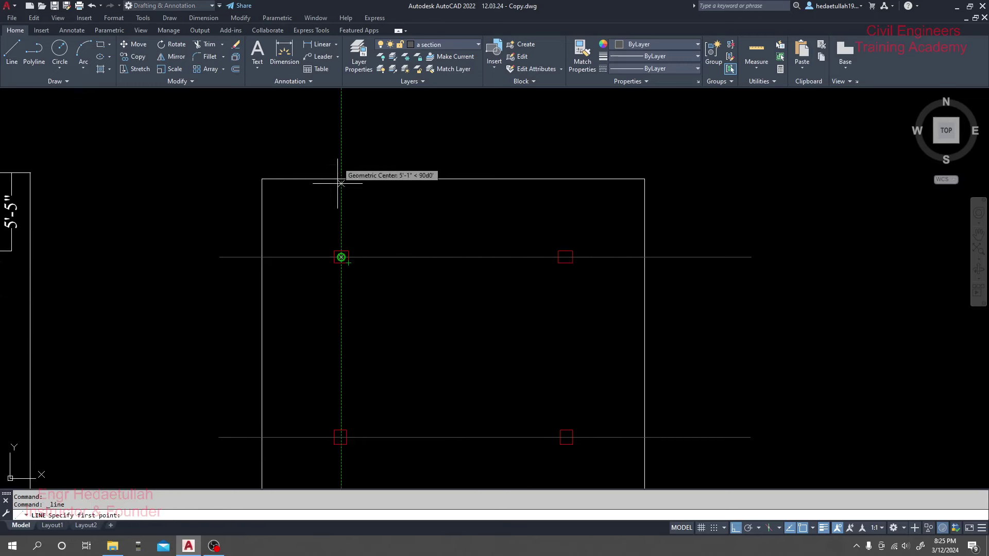
left_click(341, 154)
scroll(341, 153, "down", 3)
middle_click_drag(343, 216, 350, 62)
scroll(350, 349, "up", 3)
middle_click_drag(363, 287, 348, 357)
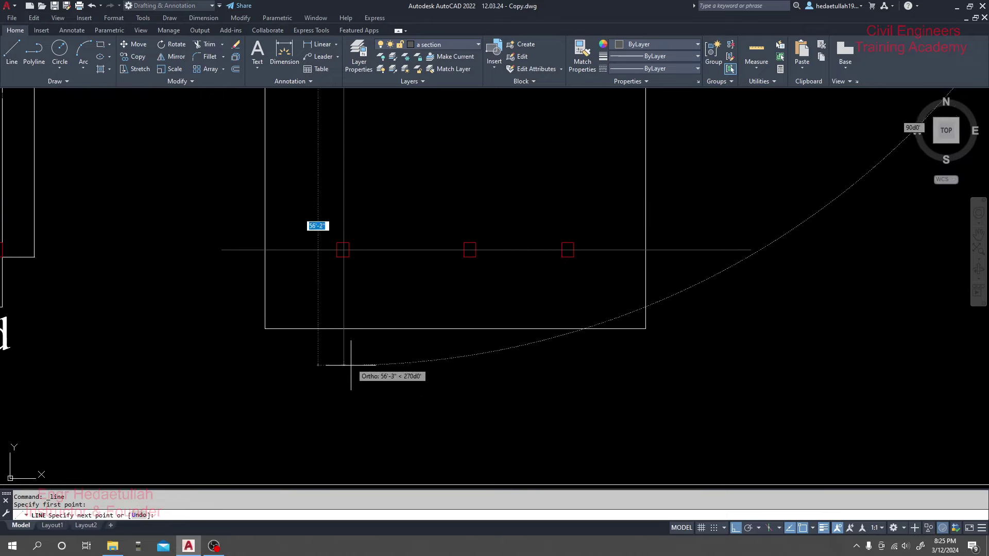
key("Escape")
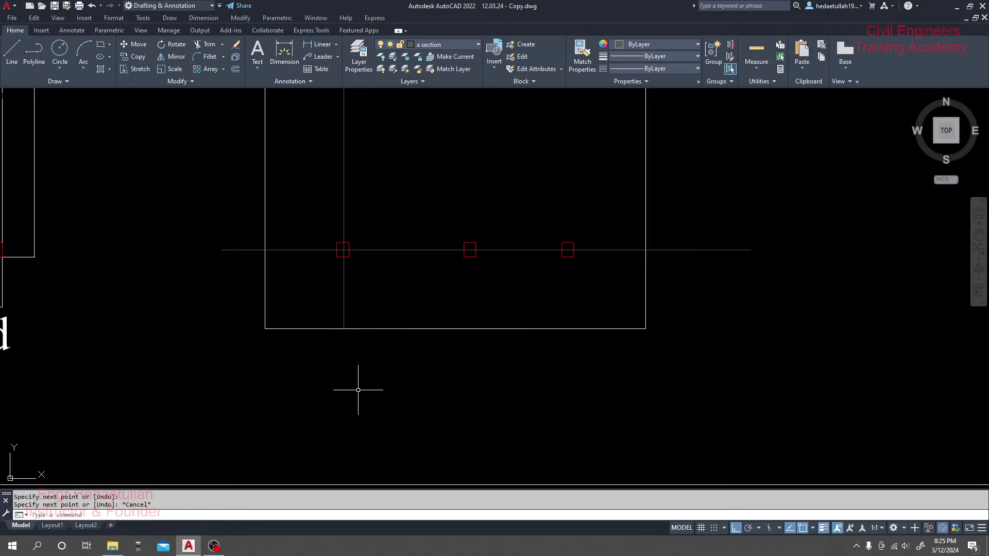
- Copy the vertical grid line from the lower-left column's centre to the centres of the other two columns in the bottom row
scroll(395, 217, "down", 2)
middle_click_drag(395, 216, 381, 288)
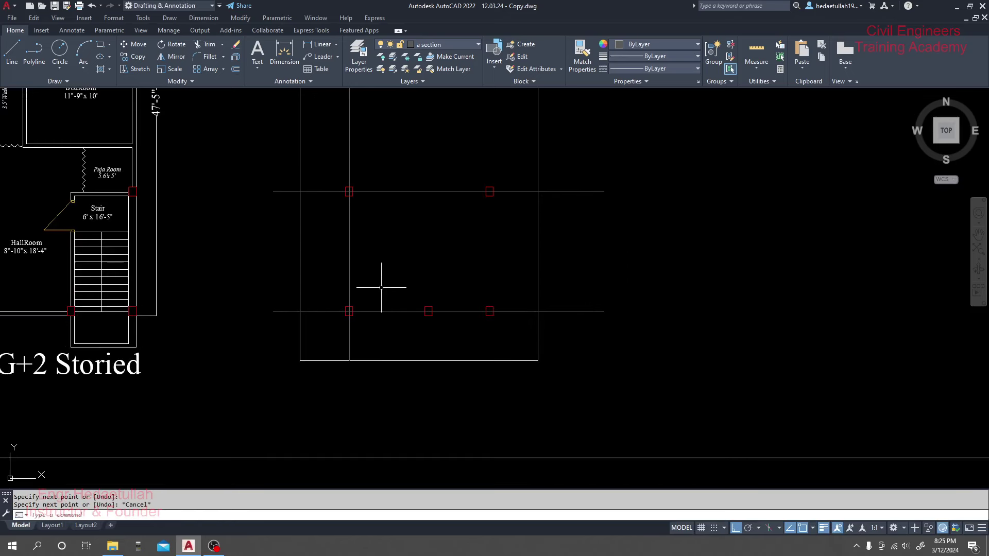
scroll(381, 287, "down", 3)
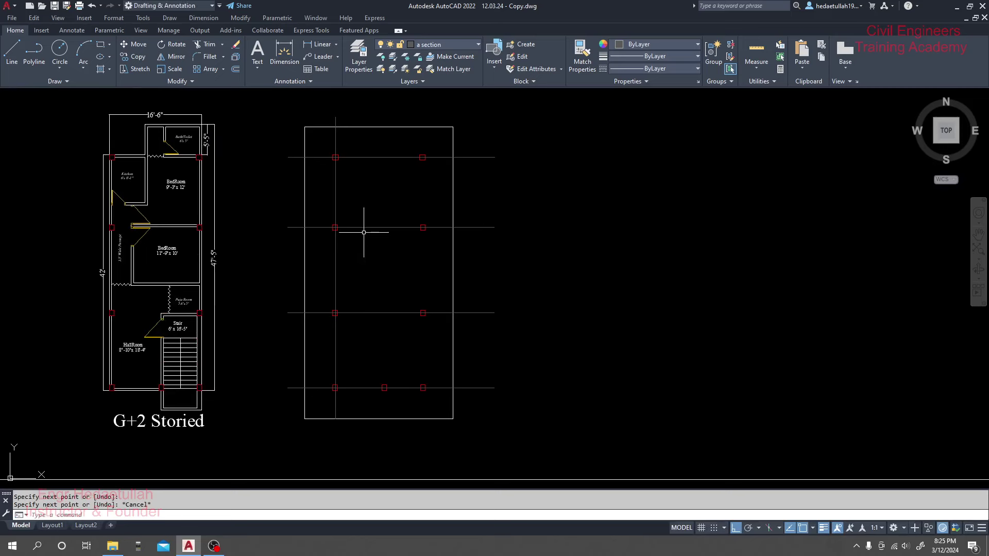
scroll(334, 218, "up", 4)
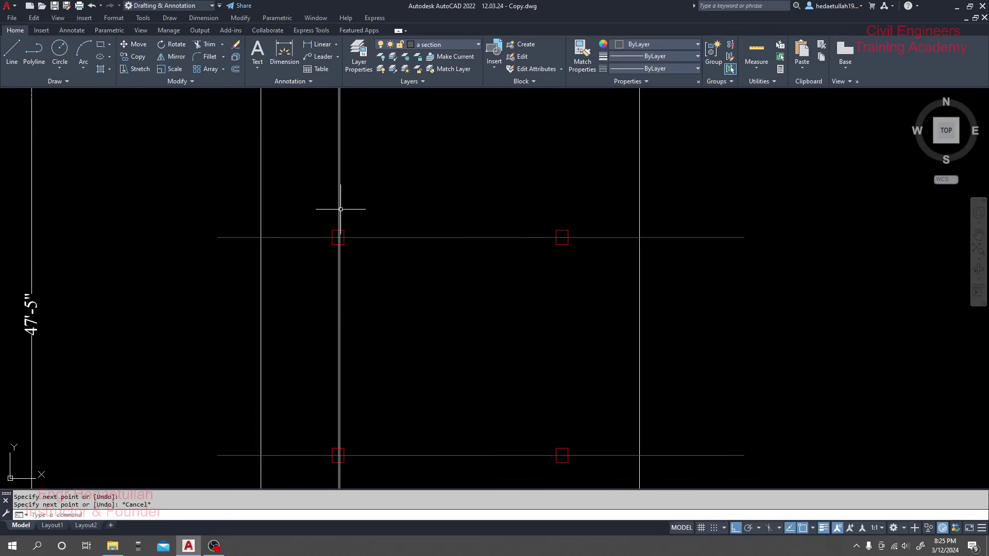
scroll(340, 252, "up", 5)
scroll(379, 150, "down", 7)
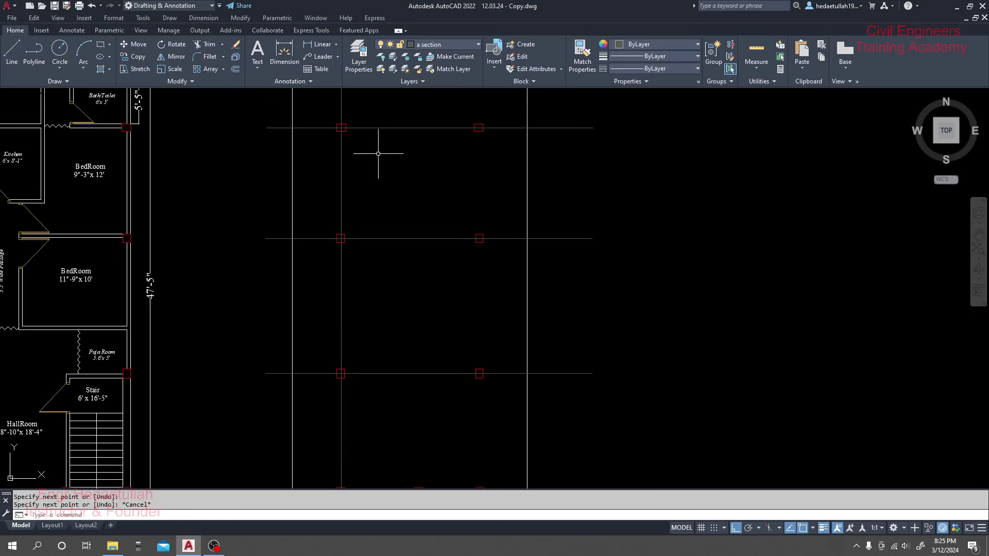
middle_click_drag(379, 150, 388, 185)
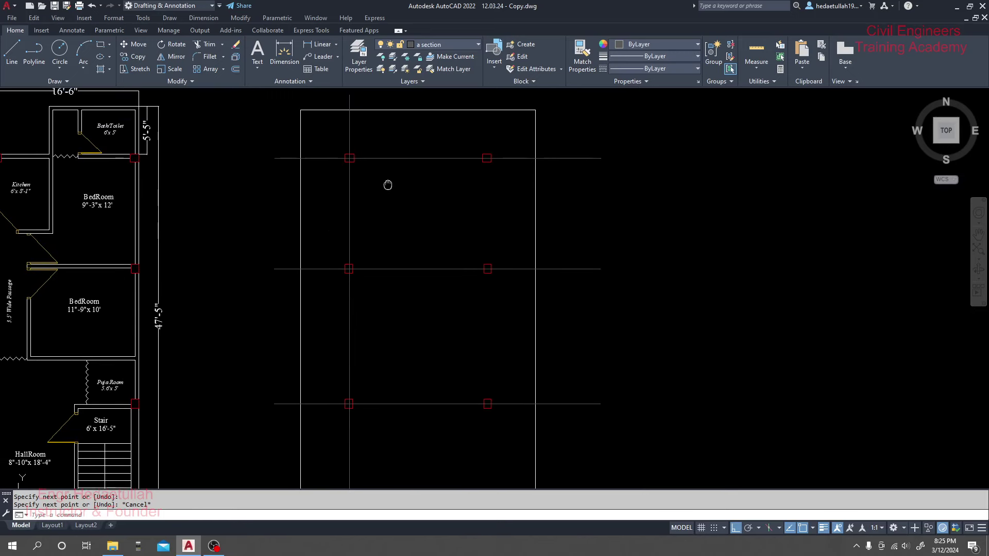
left_click(352, 338)
type("o")
key("Return")
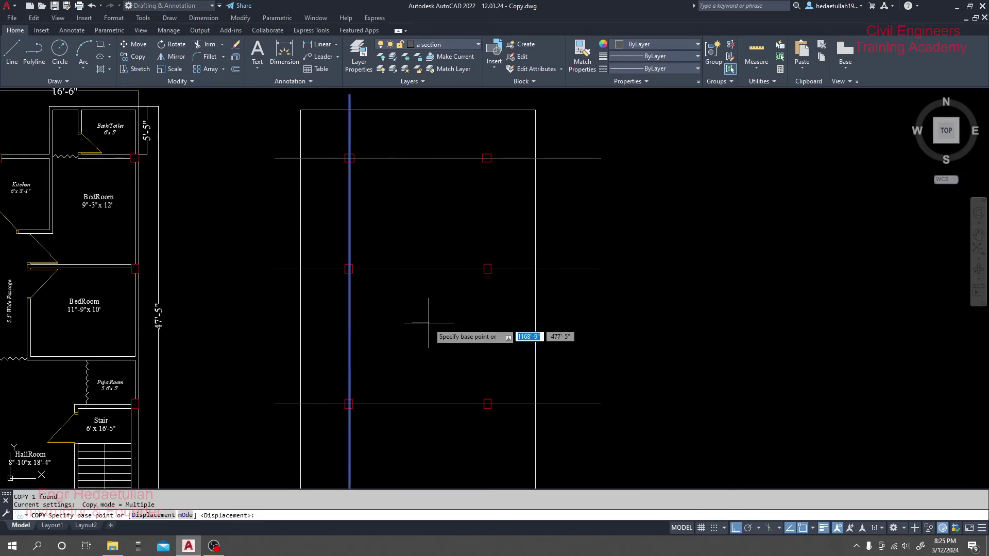
scroll(426, 327, "down", 4)
middle_click_drag(411, 336, 415, 312)
scroll(415, 311, "up", 6)
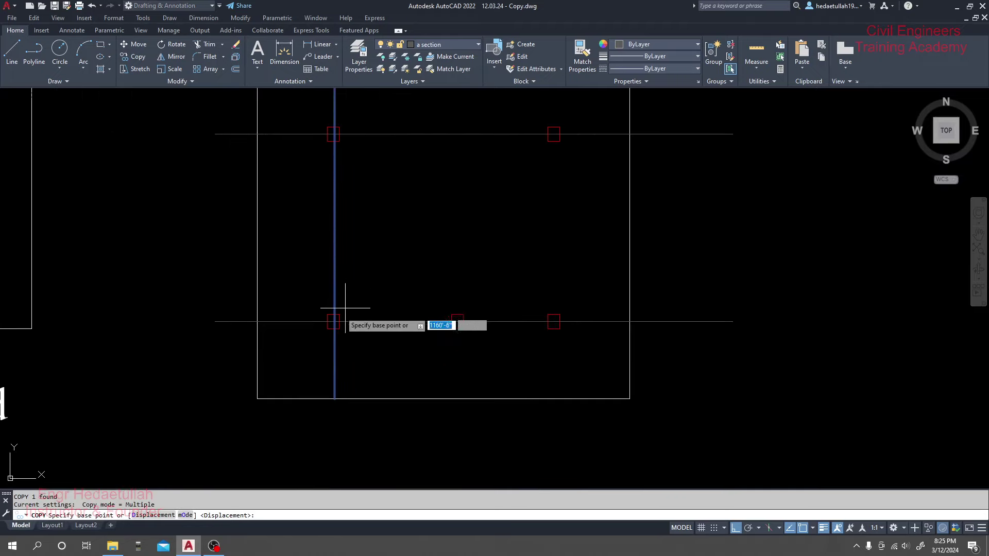
left_click(333, 321)
scroll(456, 320, "up", 4)
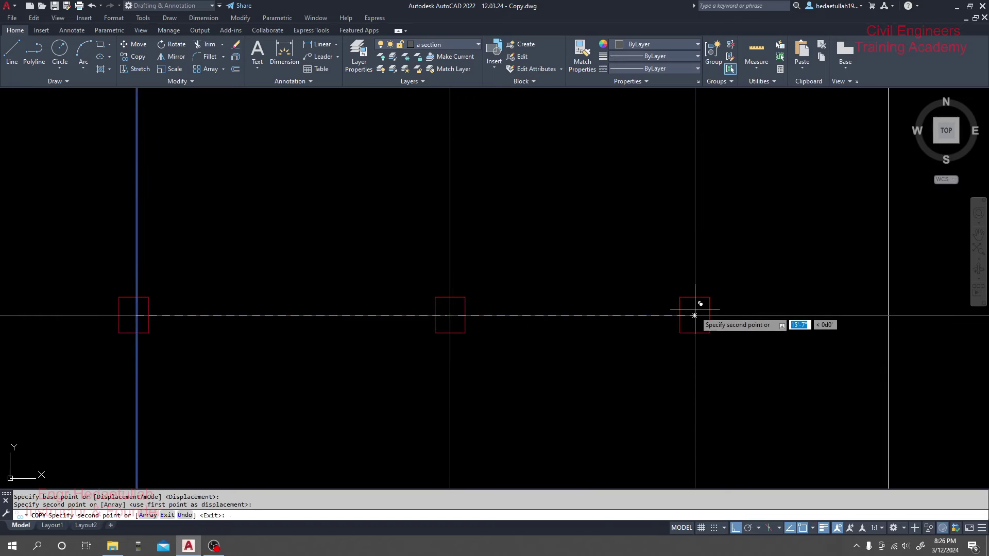
scroll(592, 315, "down", 2)
scroll(597, 315, "down", 4)
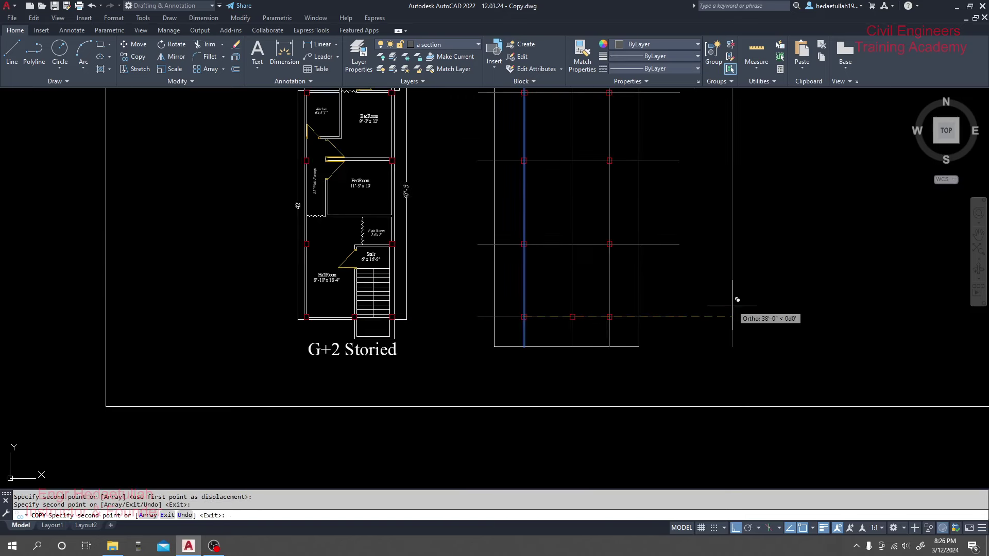
key("Escape")
- Trim the grid line ends that extend past the upper, right and left edges of the rectangle
middle_click_drag(706, 307, 594, 357)
middle_click_drag(584, 189, 590, 215)
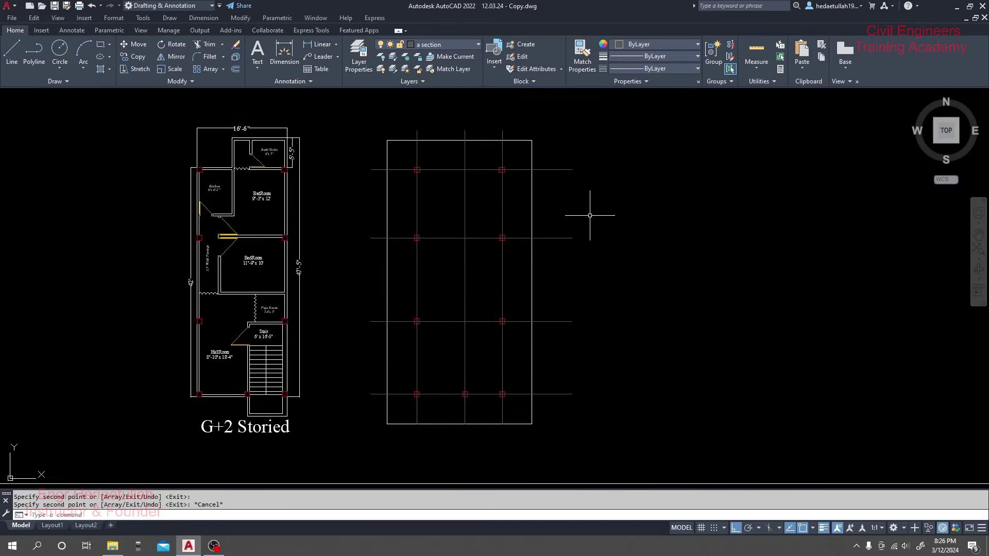
type("r")
key("Return")
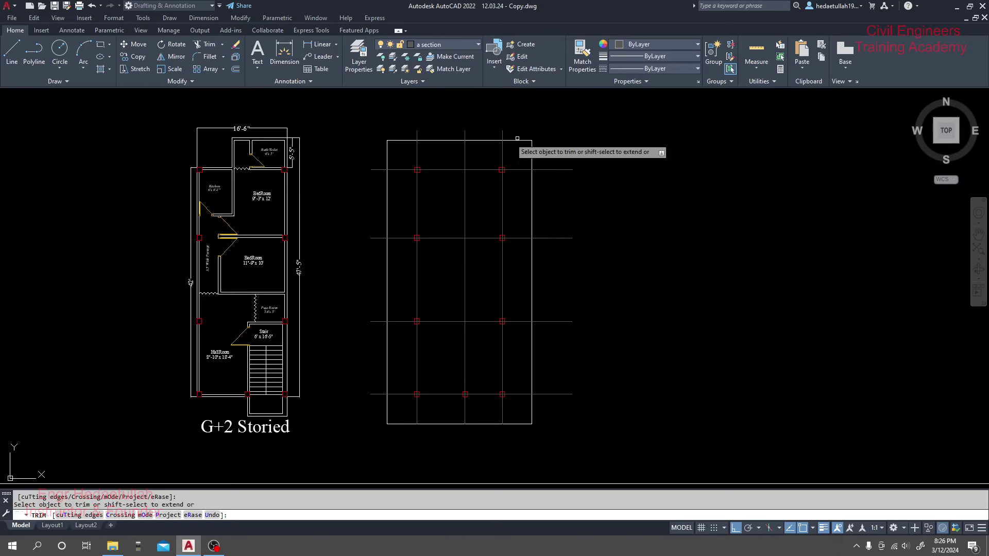
scroll(512, 132, "up", 2)
middle_click_drag(512, 132, 522, 136)
left_click_drag(522, 136, 407, 125)
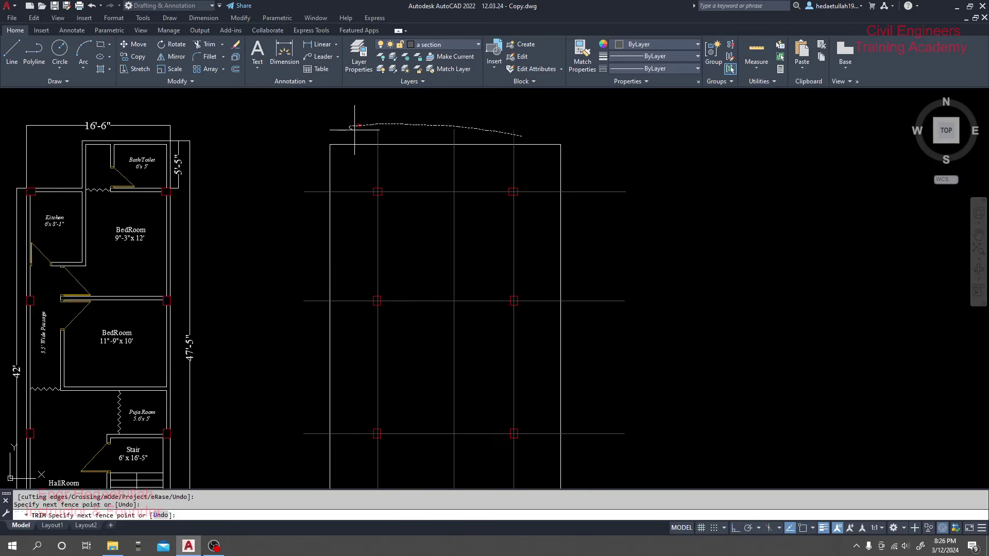
left_click_drag(480, 134, 520, 137)
scroll(603, 142, "down", 2)
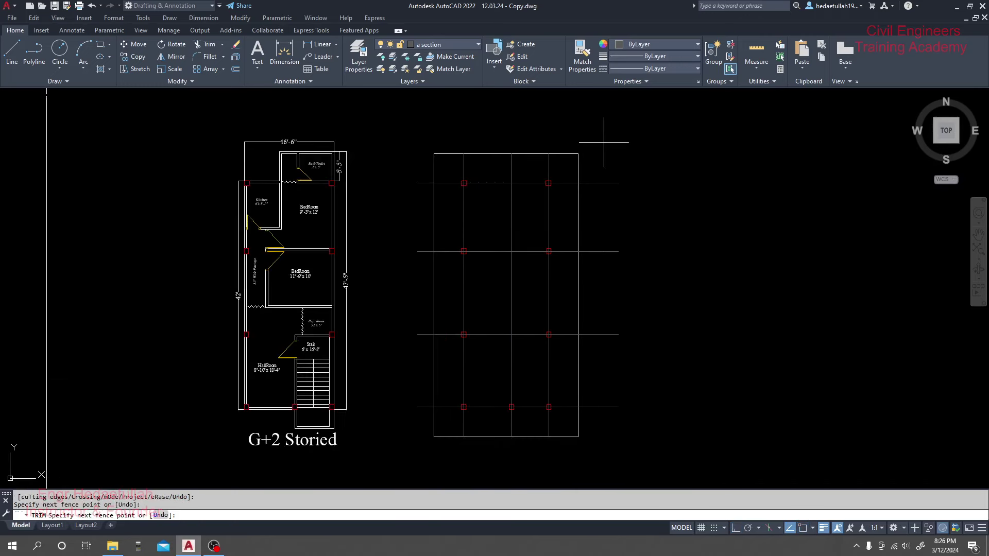
left_click_drag(602, 403, 597, 466)
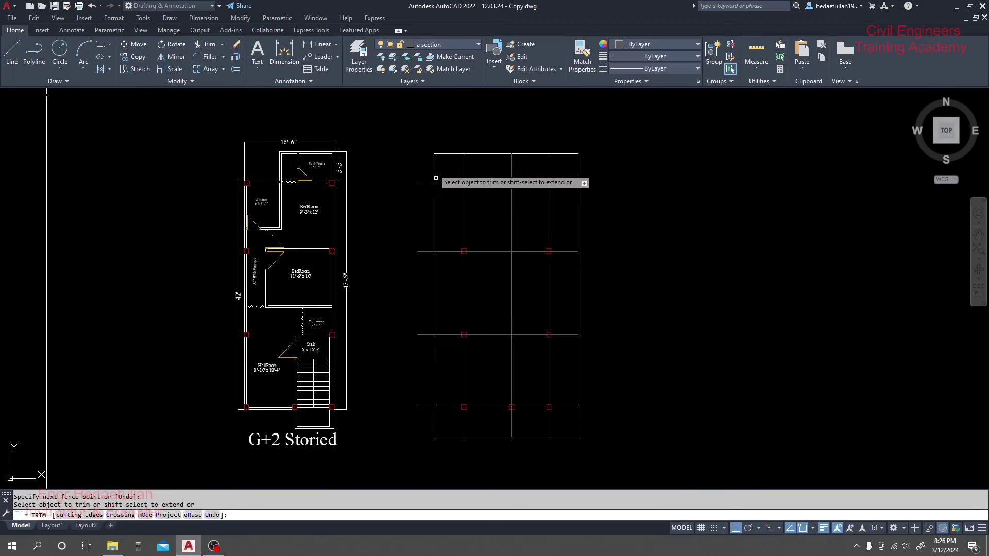
left_click_drag(422, 164, 428, 188)
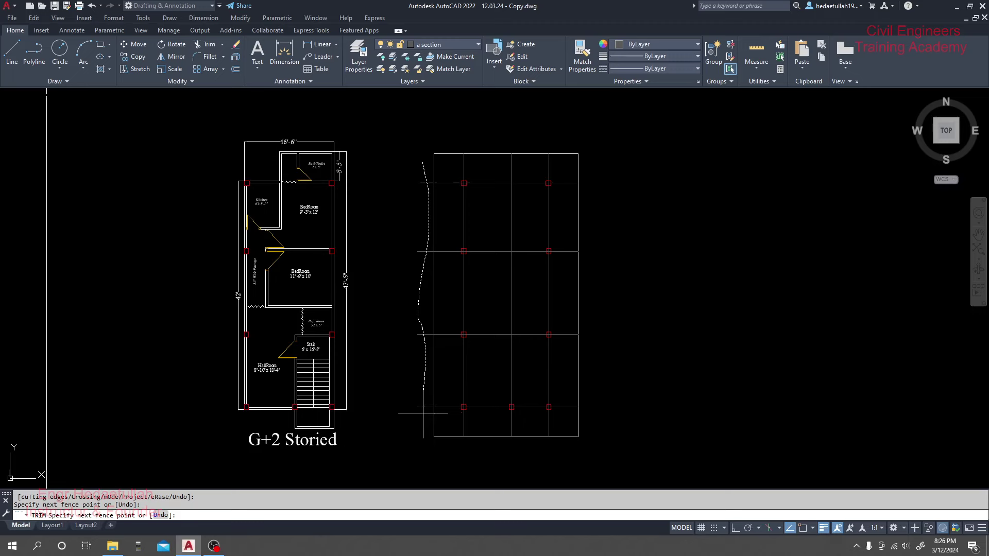
left_click_drag(423, 412, 421, 434)
key("Escape")
key("Escape")
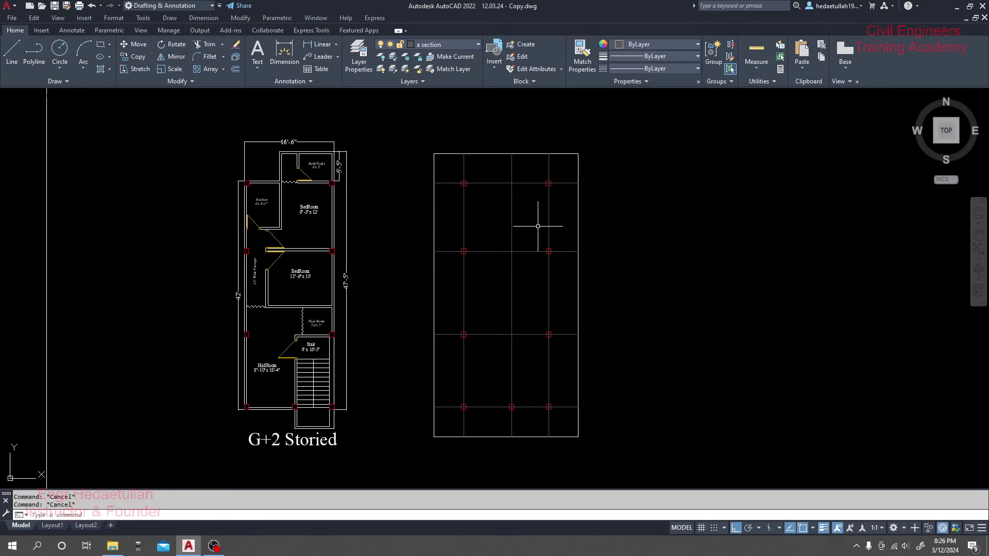
left_click(577, 224)
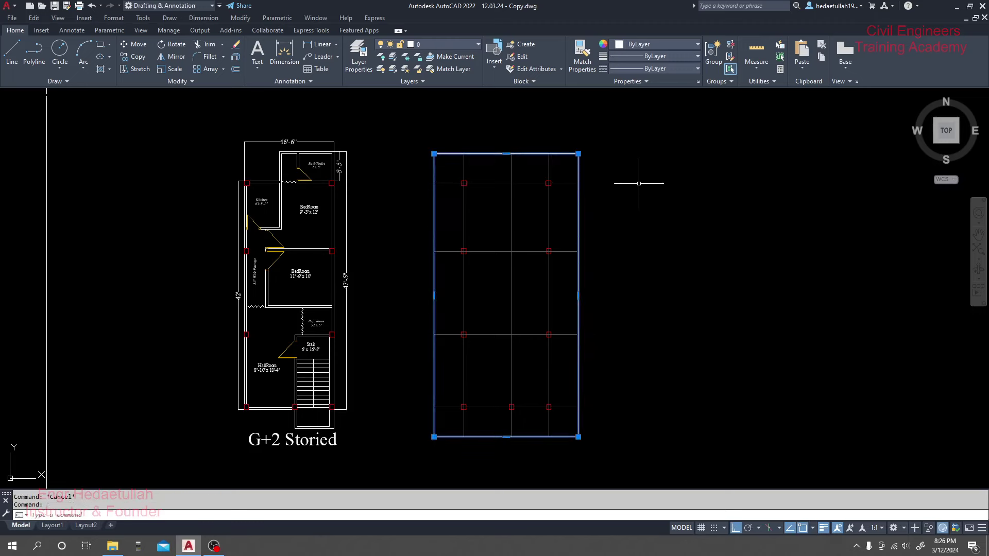
type("tr")
key("Return")
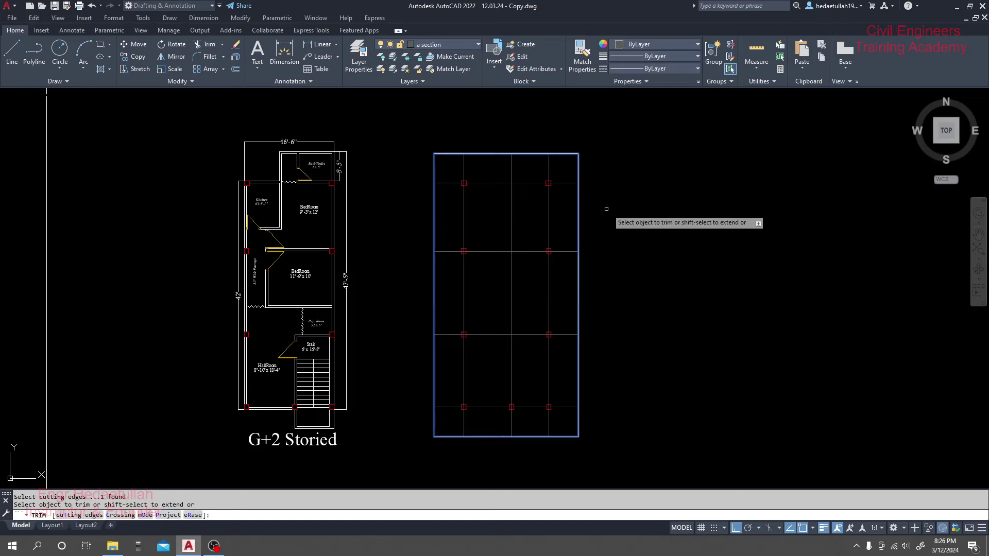
key("Escape")
left_click(577, 221)
left_click(579, 221)
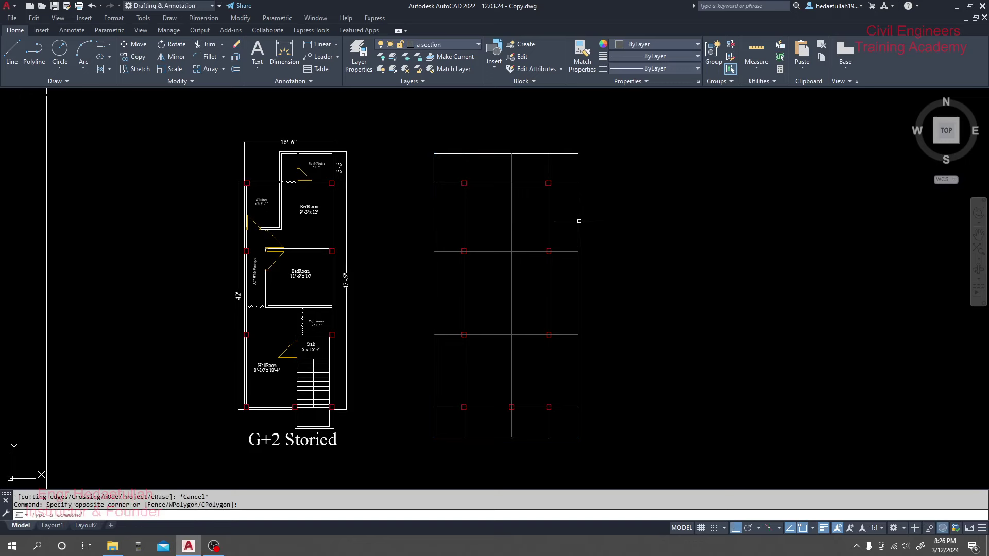
left_click(578, 222)
key("space")
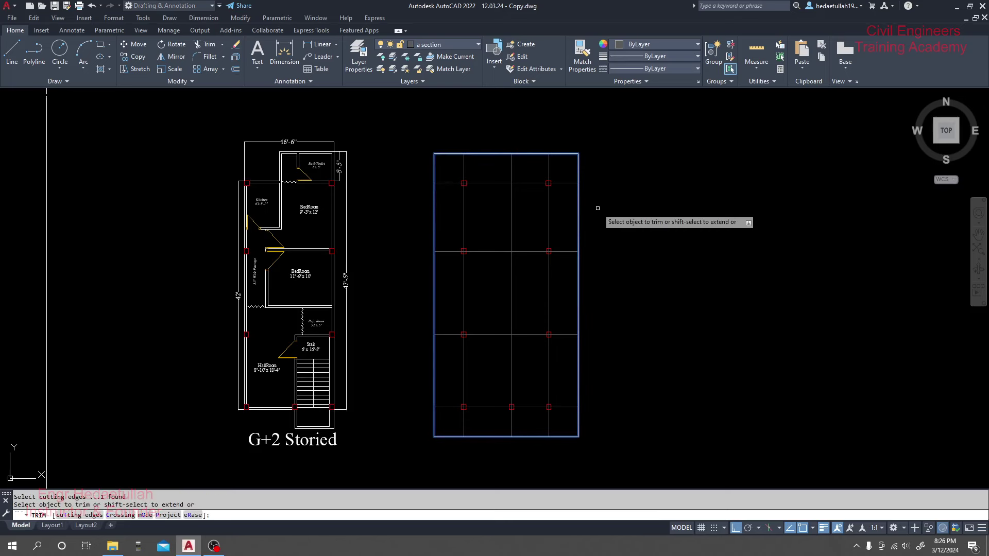
key("Escape")
- Delete the rectangle around the column grid
left_click(578, 212)
key("Delete")
middle_click_drag(577, 153, 558, 150)
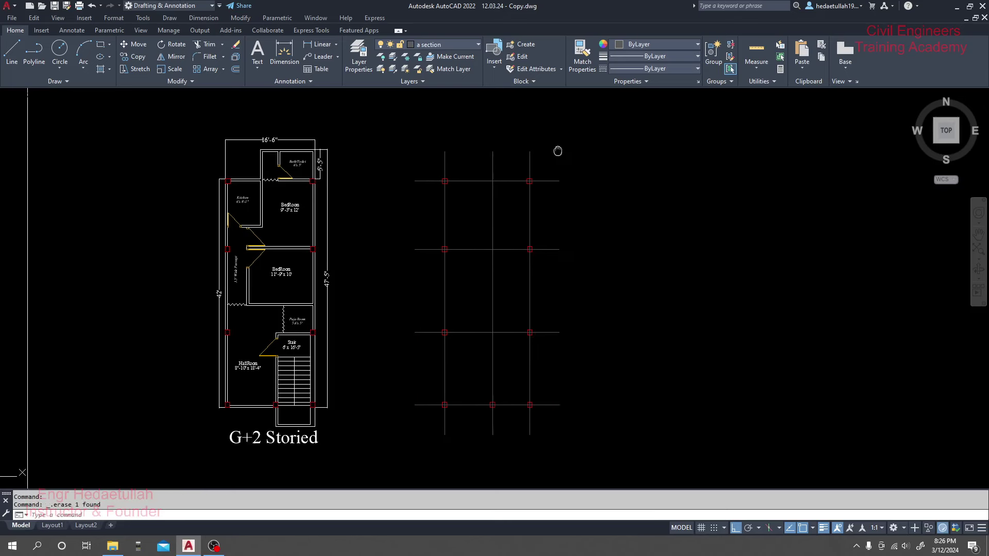
left_click(319, 45)
scroll(484, 169, "up", 2)
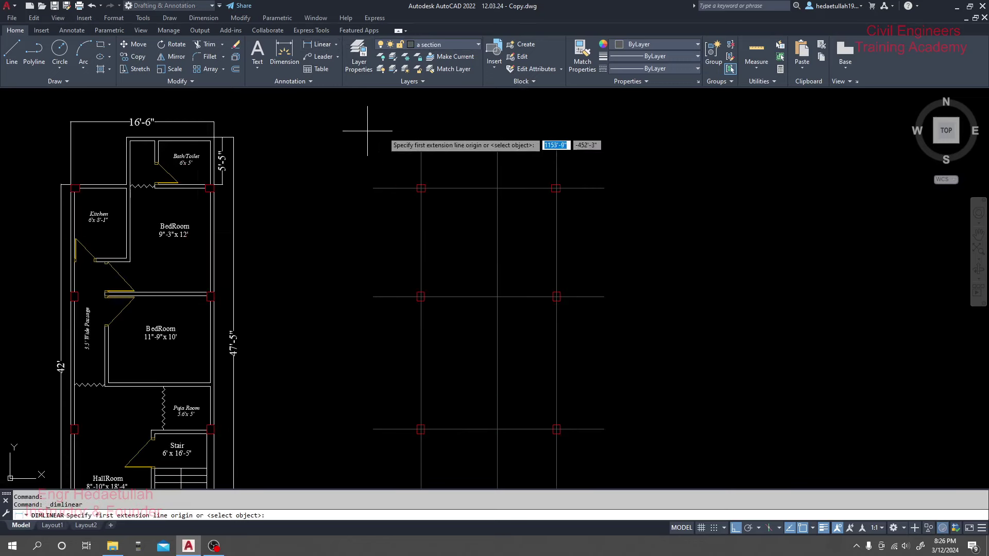
left_click(421, 149)
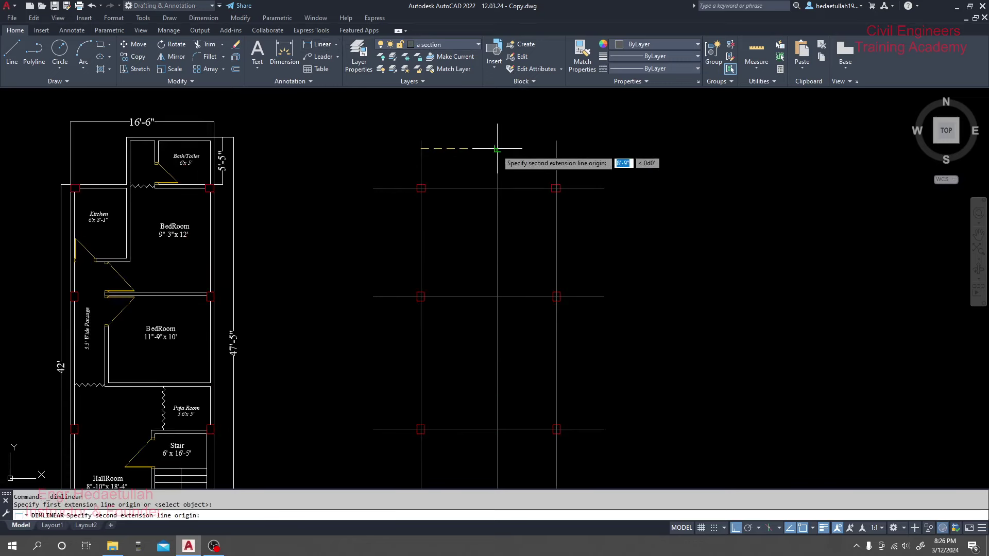
left_click(497, 149)
scroll(492, 154, "down", 5)
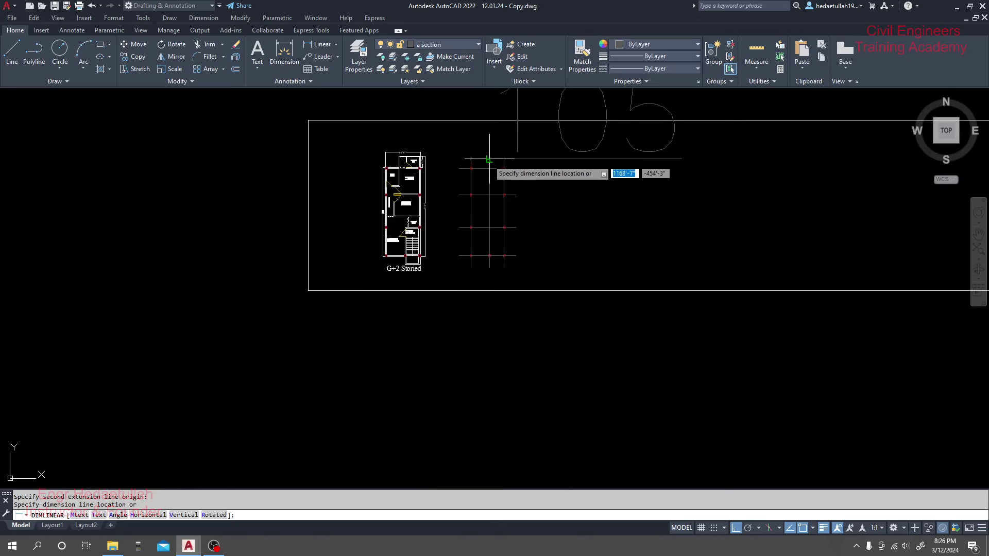
middle_click_drag(490, 159, 467, 266)
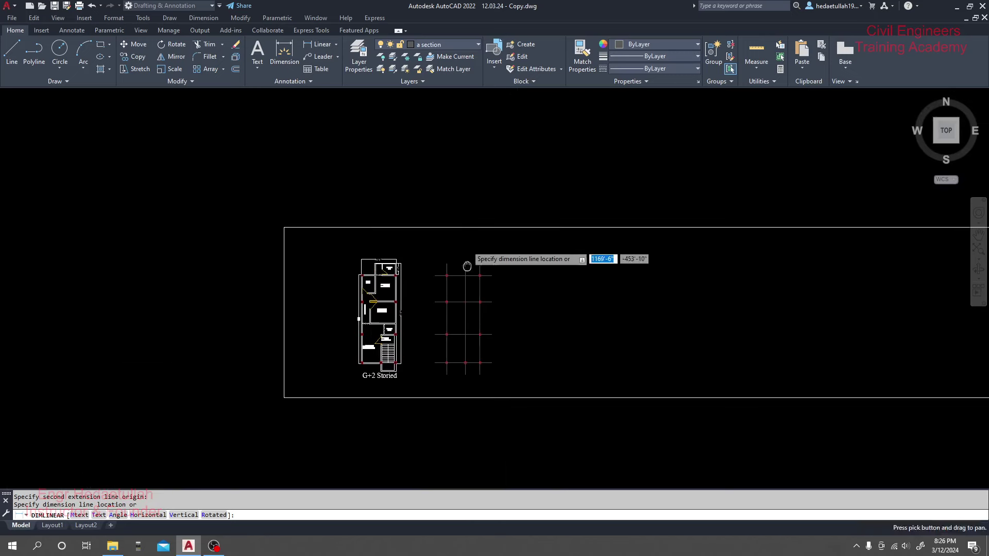
key("Escape")
- Check the drawing units for length, angle and insertion scale, and accept them without changes
middle_click_drag(440, 146, 409, 114)
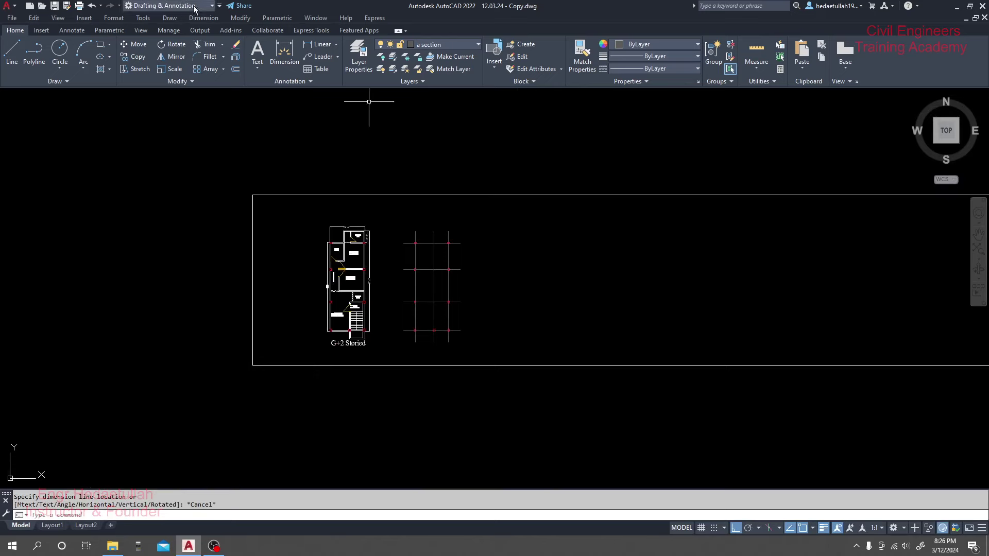
scroll(315, 261, "up", 2)
scroll(327, 260, "down", 1)
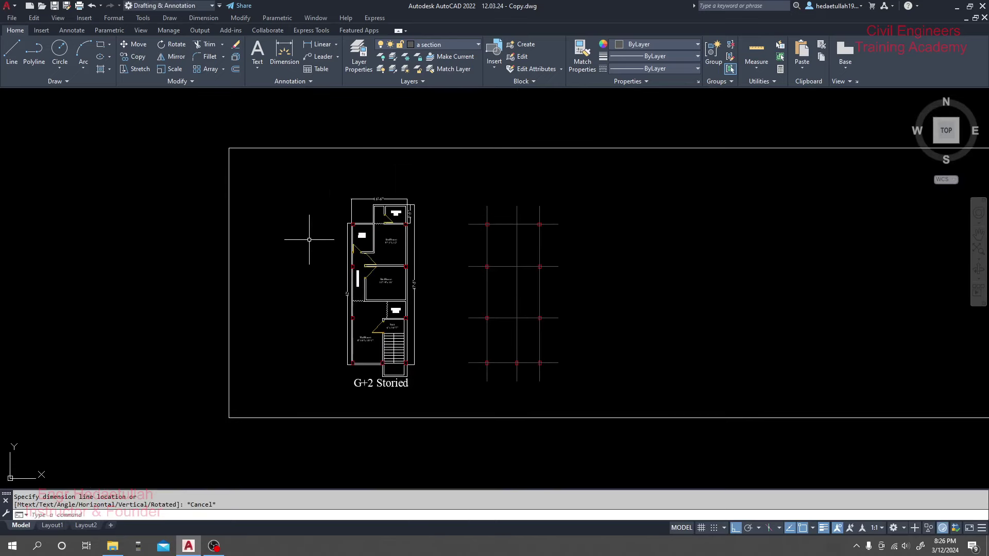
middle_click_drag(273, 184, 213, 153)
left_click(114, 17)
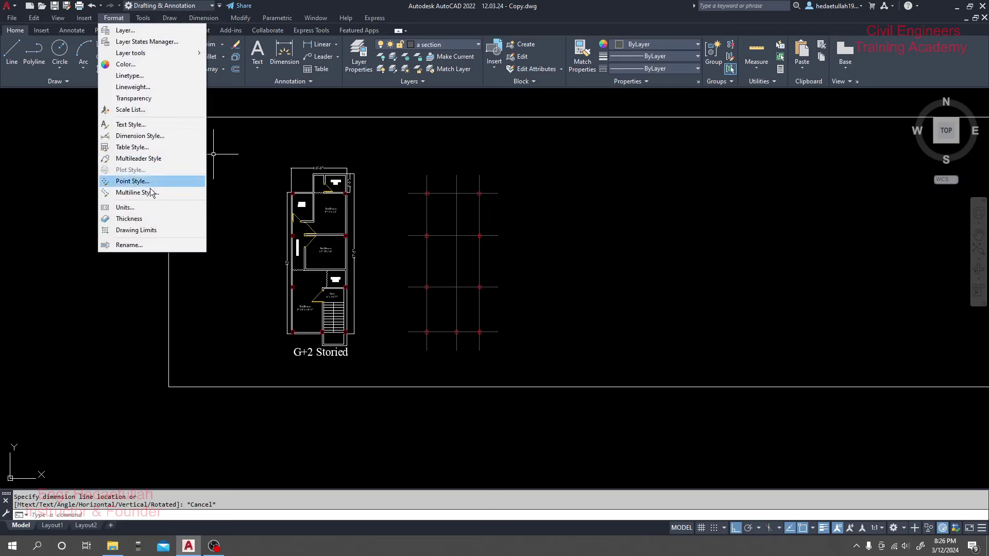
left_click(142, 208)
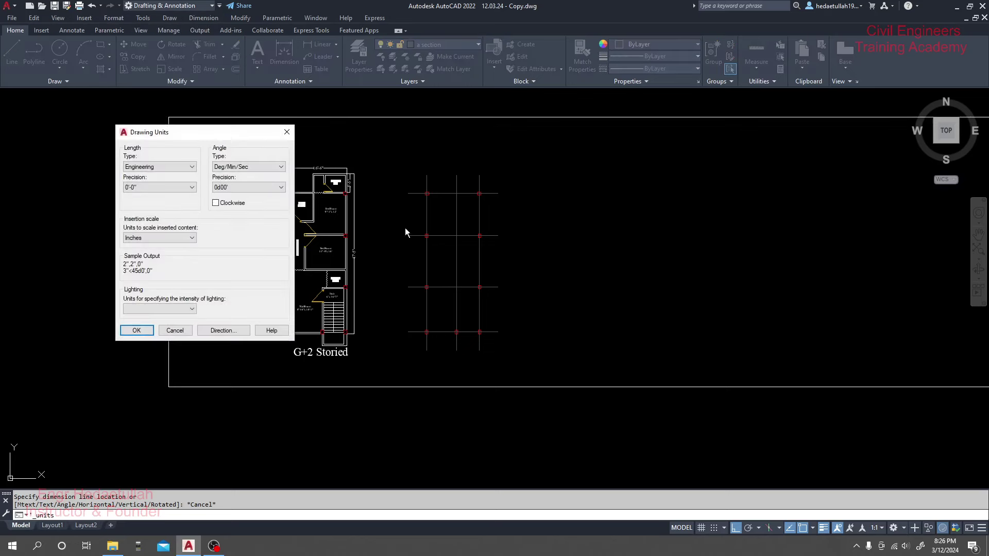
left_click_drag(203, 138, 217, 137)
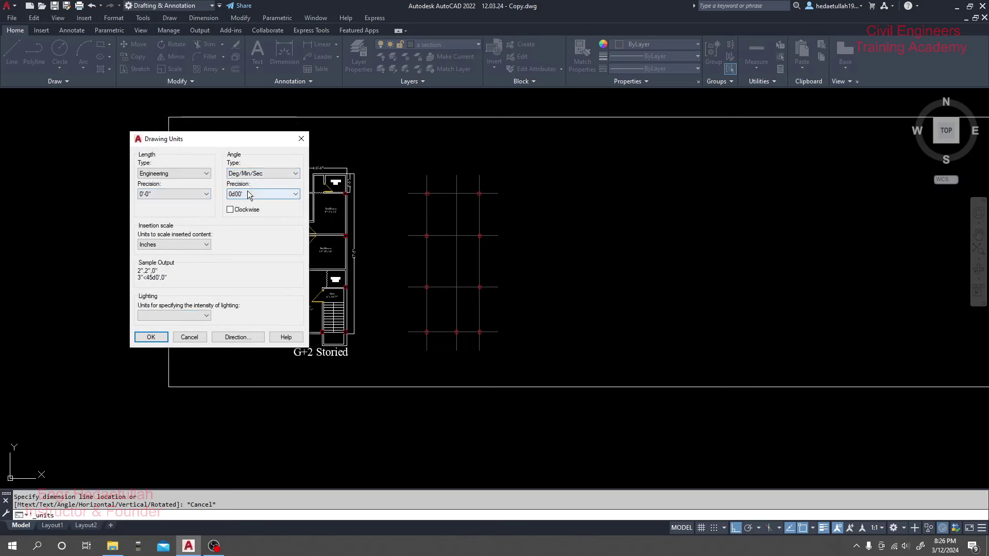
left_click(152, 338)
- Set the existing dimension style "Copy of 10" as the current style
left_click(114, 19)
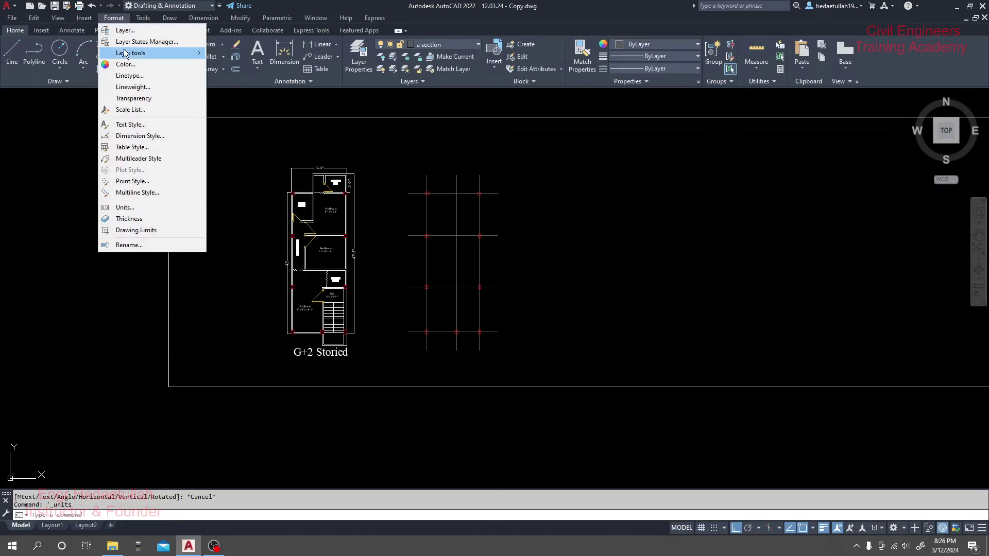
left_click(148, 136)
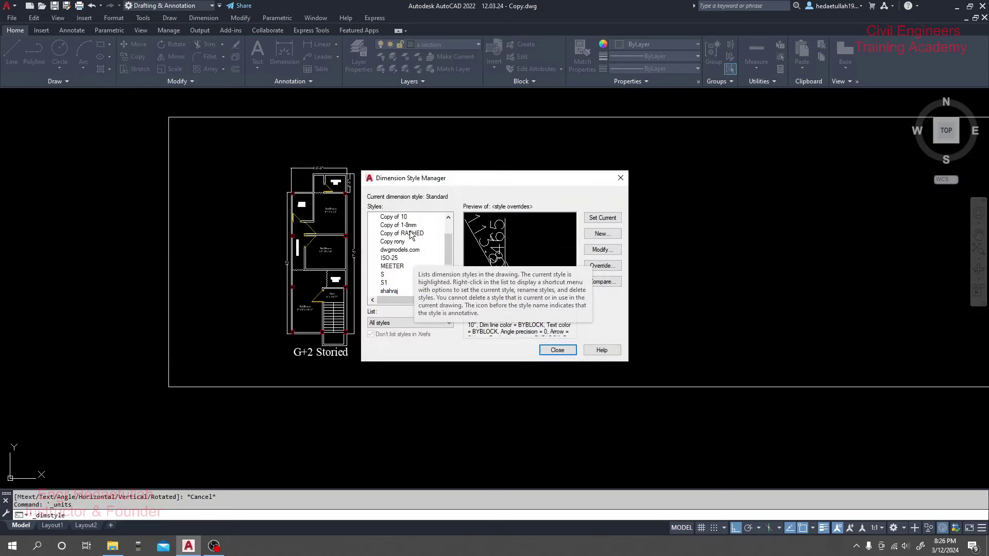
scroll(415, 242, "up", 3)
left_click(405, 249)
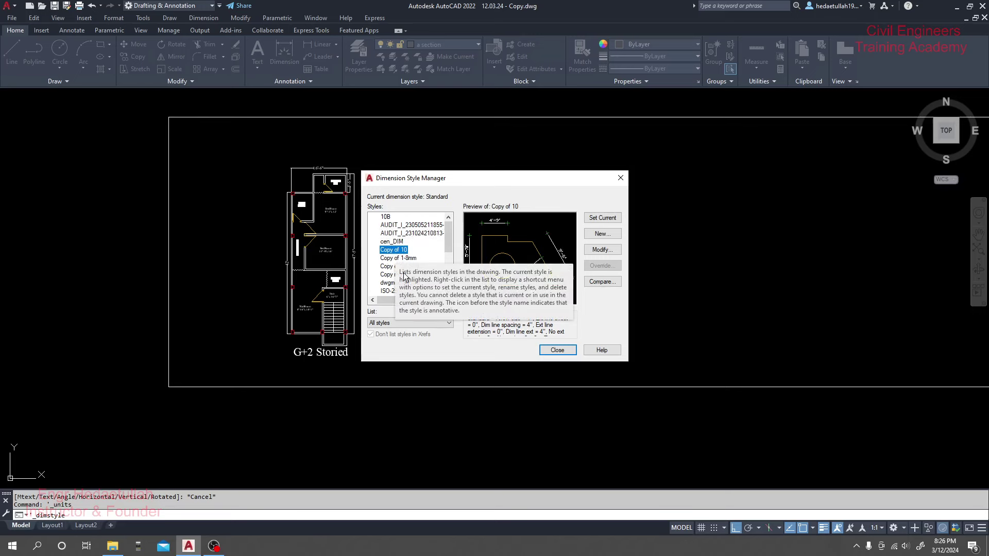
scroll(396, 271, "down", 5)
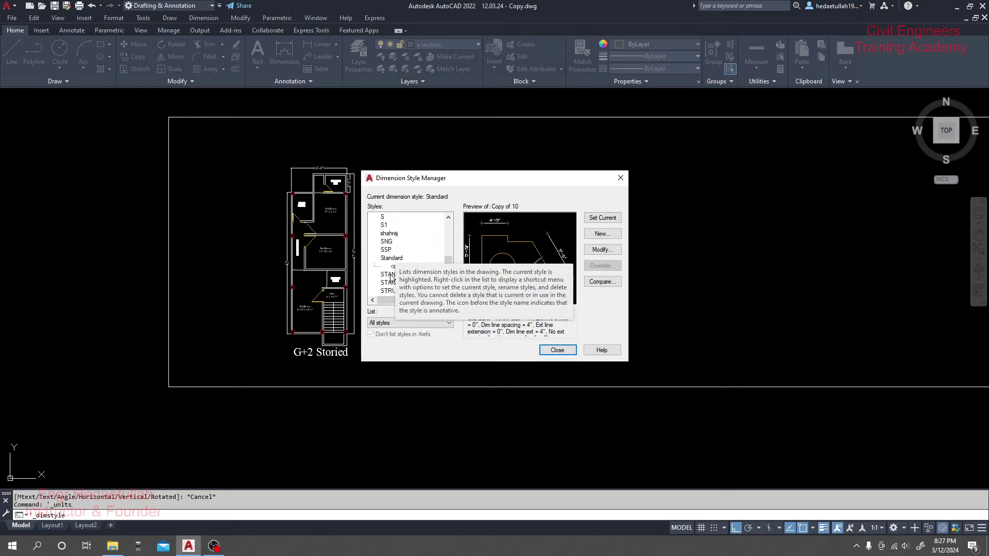
left_click(394, 257)
key("Up")
key("Up")
key("Up")
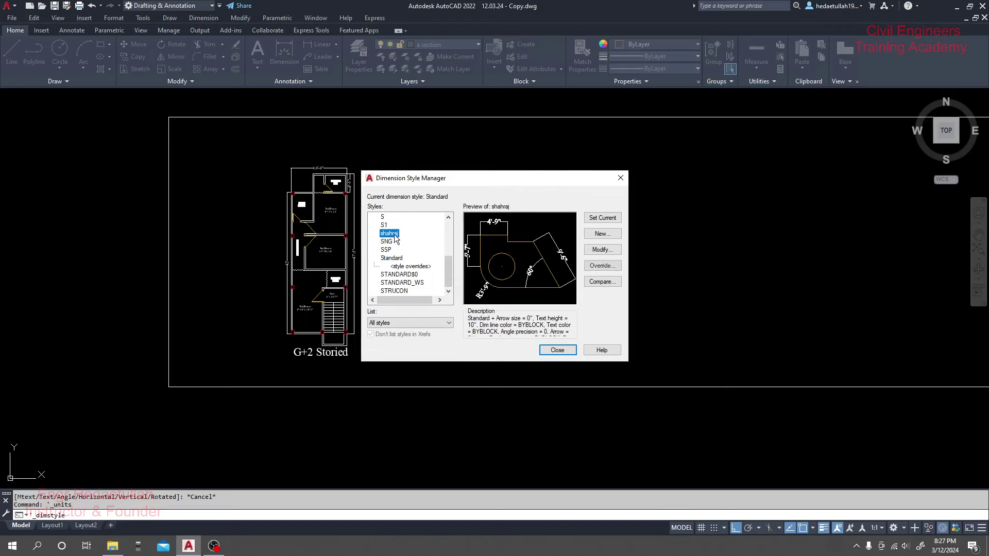
scroll(399, 266, "up", 5)
left_click(398, 251)
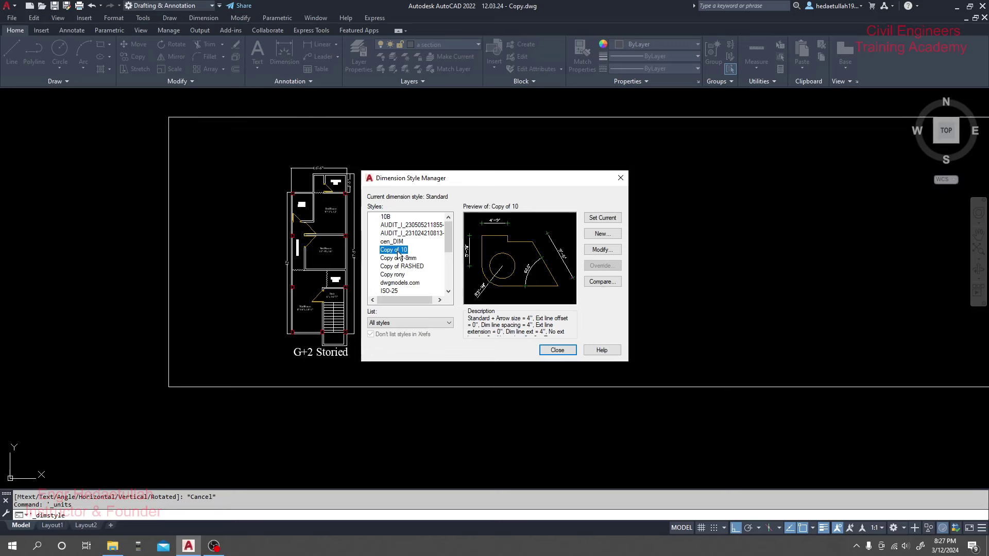
left_click(602, 218)
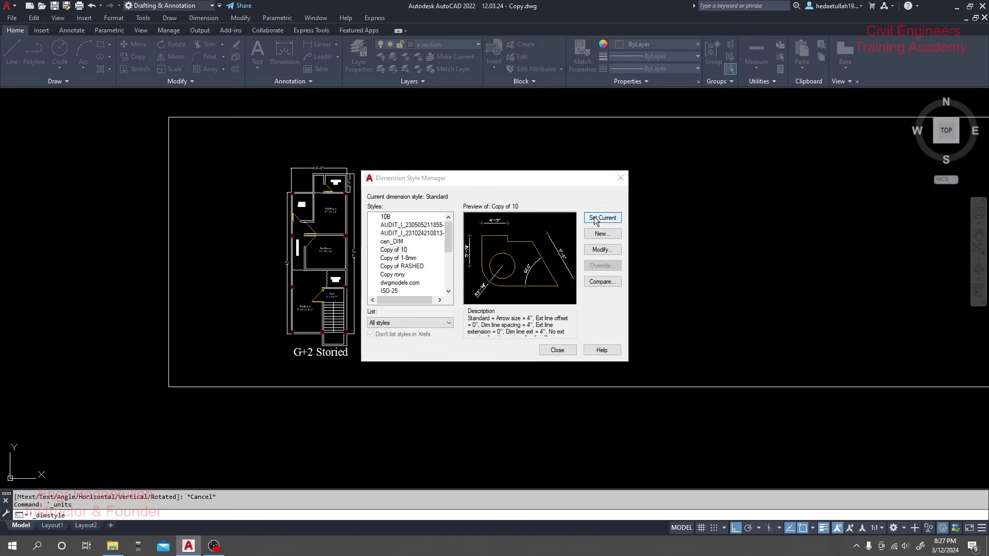
left_click(481, 279)
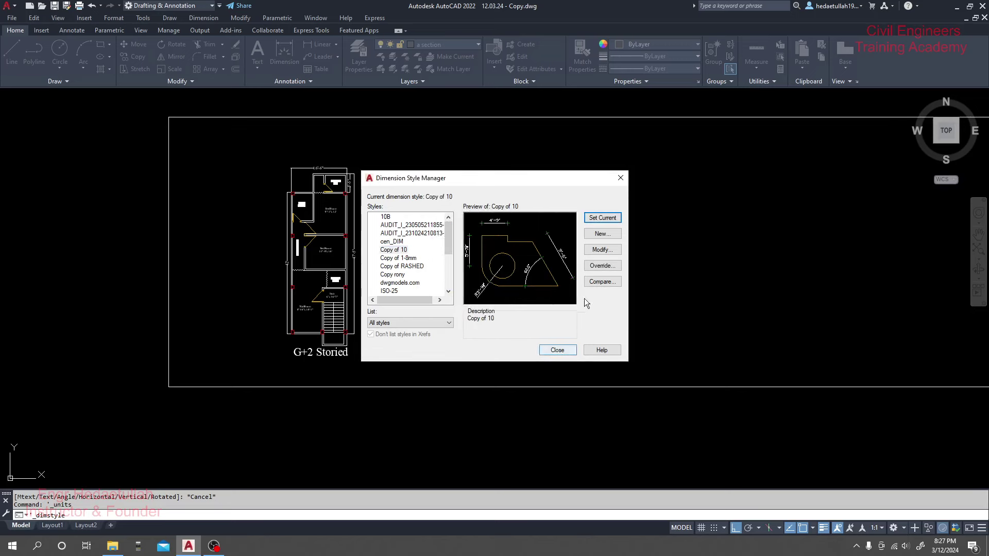
left_click(553, 352)
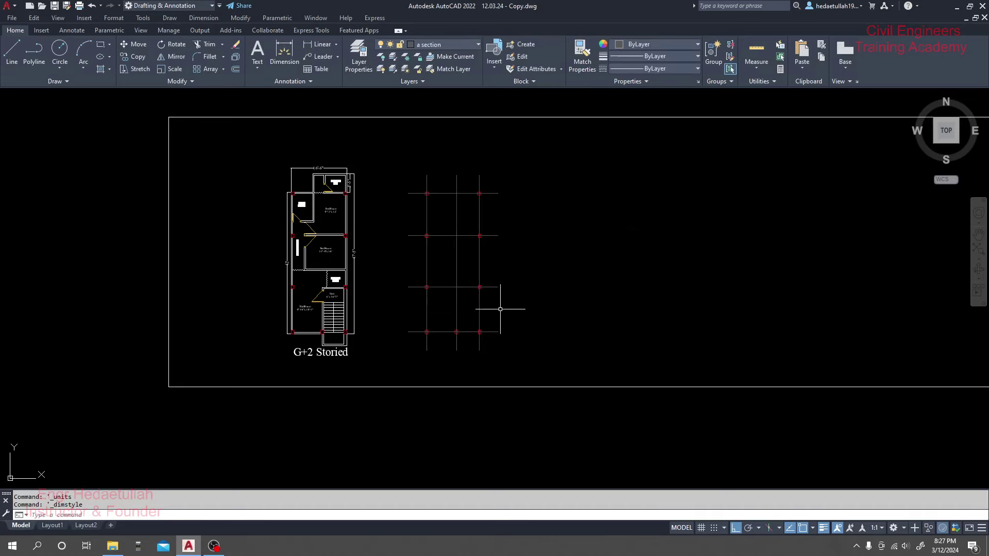
- Add a linear dimension between the left and middle vertical grid lines, near their upper ends above the top column row
scroll(471, 238, "up", 5)
scroll(416, 184, "down", 3)
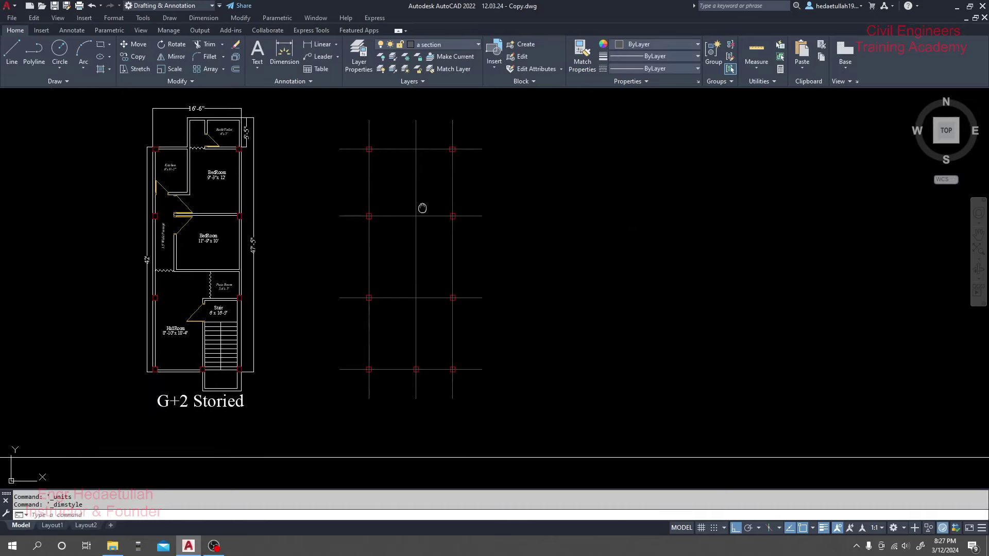
left_click(316, 45)
scroll(387, 165, "up", 5)
mouse_move(385, 145)
middle_mouse_down()
mouse_move(357, 214)
mouse_move(340, 226)
middle_mouse_up()
left_click(327, 222)
left_click(446, 221)
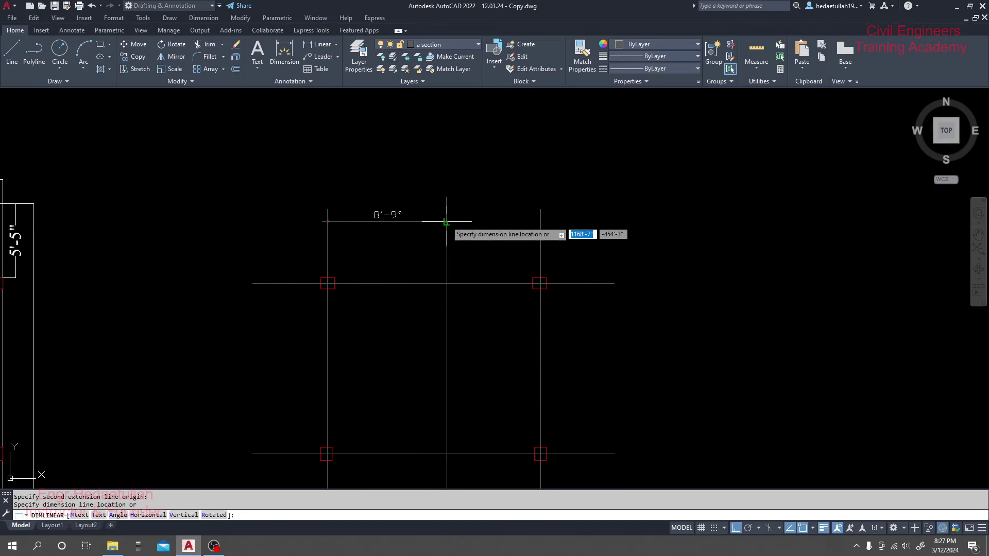
left_click(444, 217)
middle_click_drag(454, 251, 316, 266)
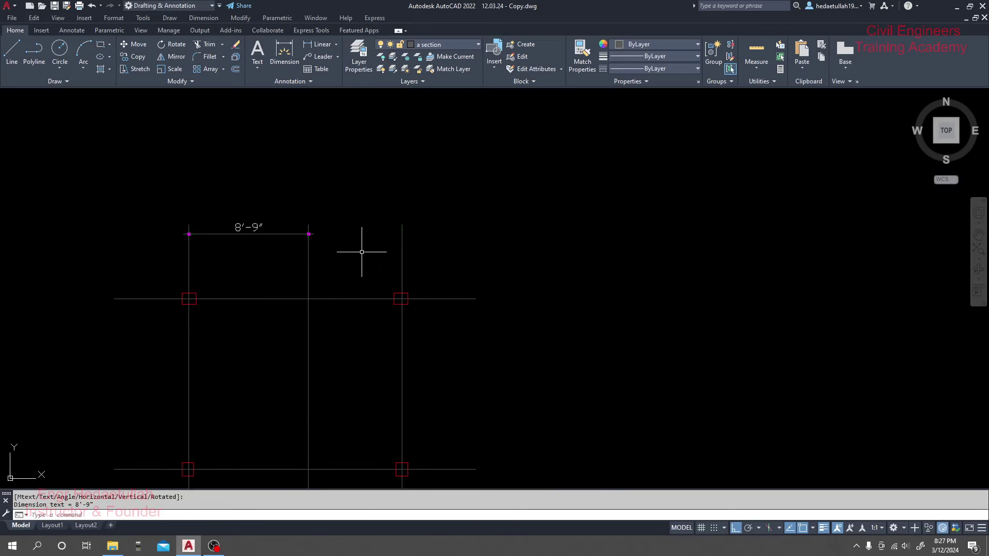
key("Return")
scroll(309, 233, "up", 5)
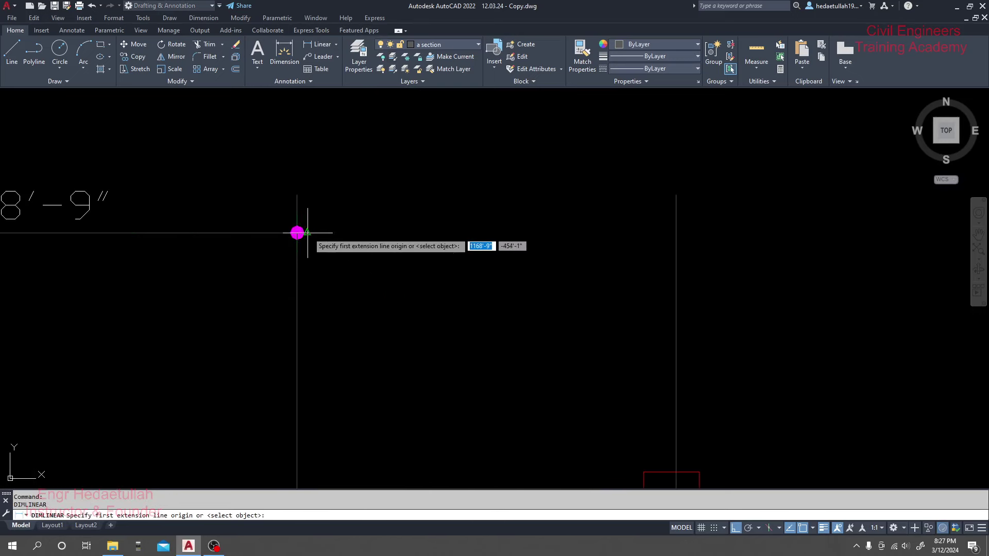
left_click(297, 233)
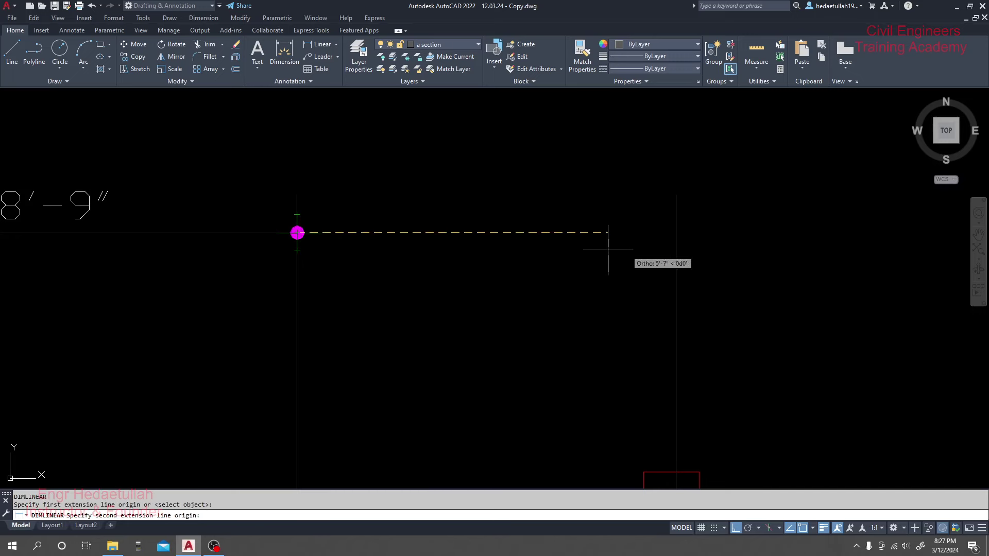
left_click(676, 232)
scroll(634, 238, "down", 2)
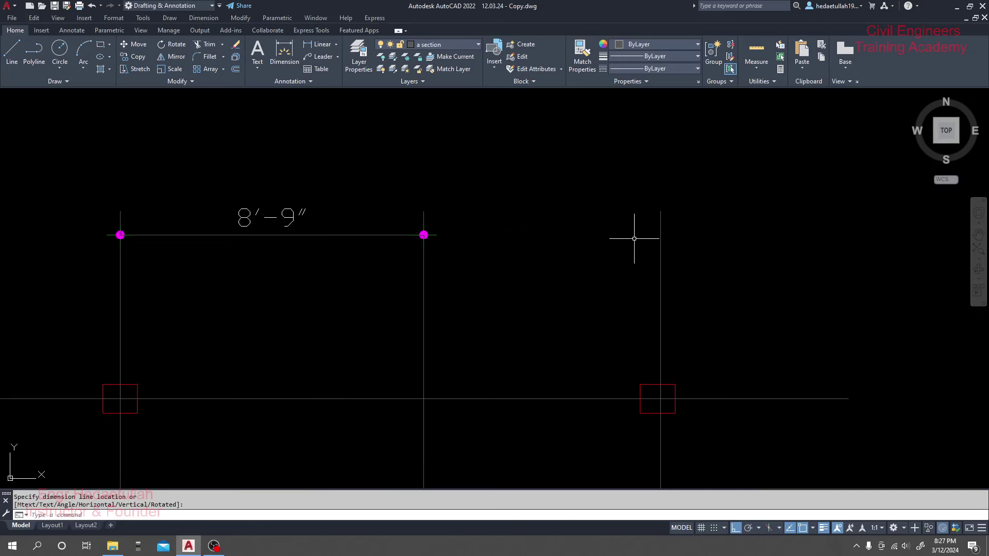
left_click(514, 233)
- Add a linear dimension between the middle and right vertical grid lines, in line with the dimension of the left bay
key("Return")
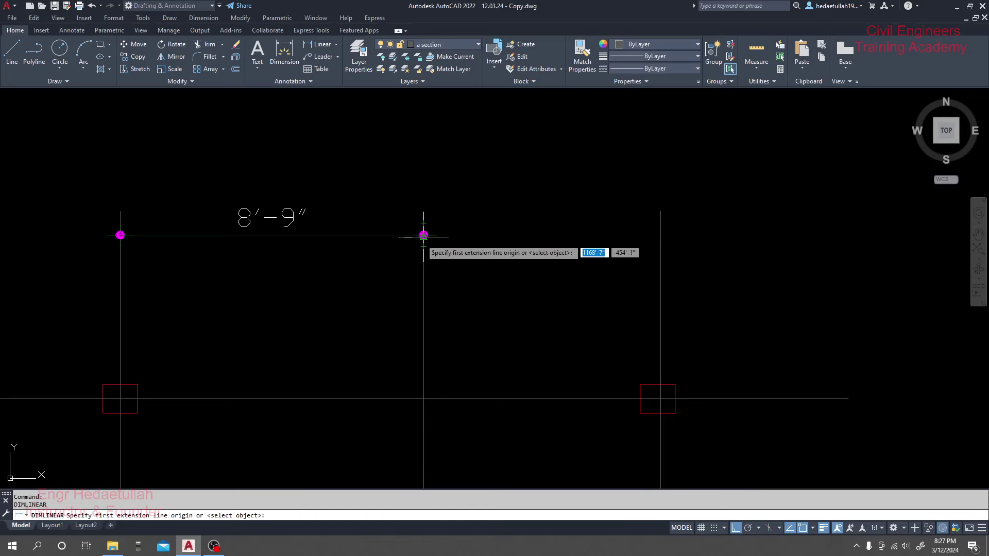
middle_click_drag(423, 235, 424, 230)
left_click(423, 229)
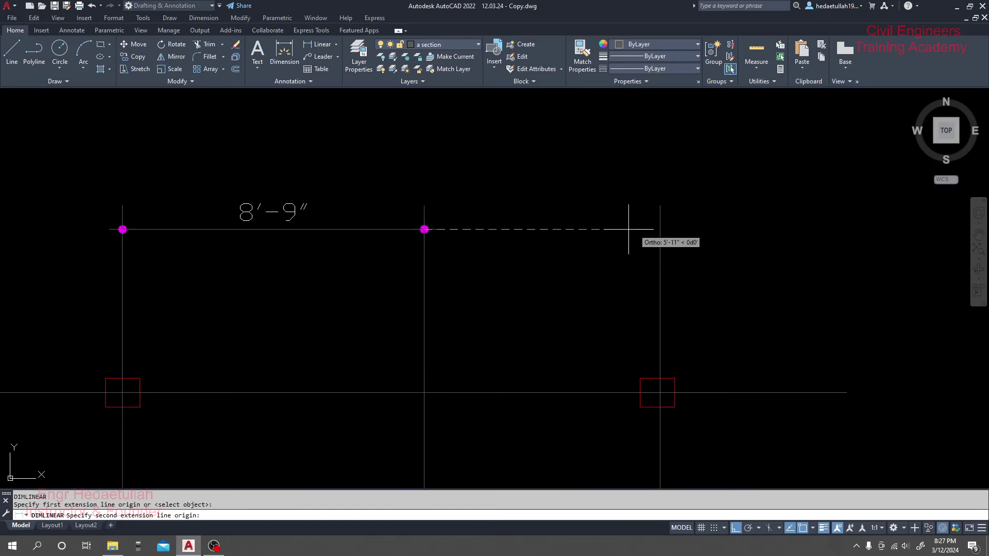
left_click(660, 229)
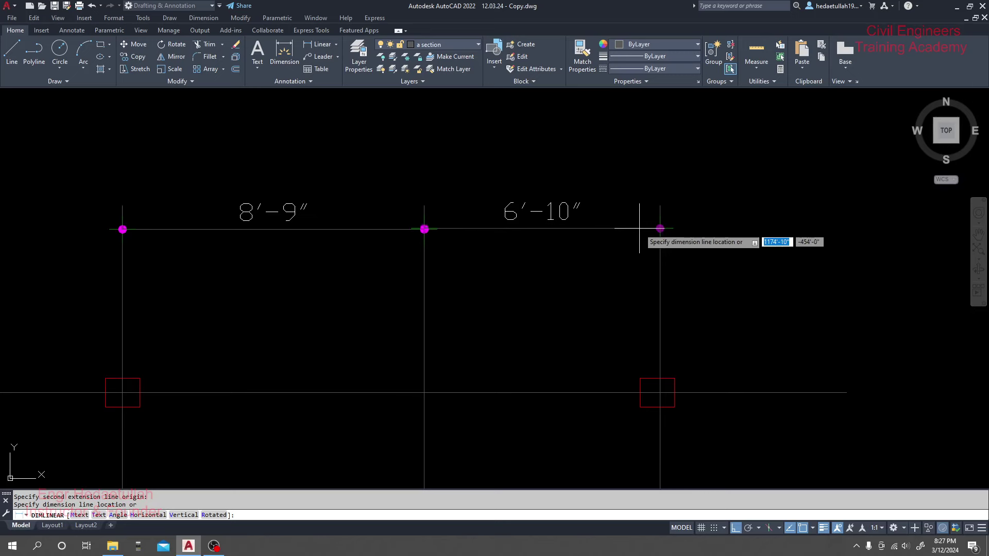
left_click(639, 228)
scroll(592, 227, "down", 4)
middle_click_drag(592, 226, 549, 180)
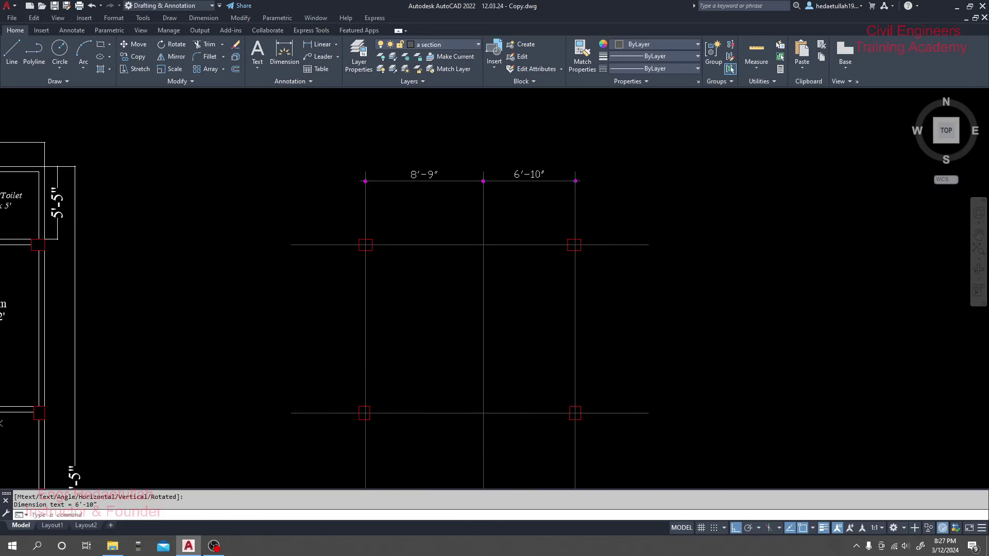
key("Escape")
scroll(428, 230, "down", 2)
scroll(448, 161, "up", 4)
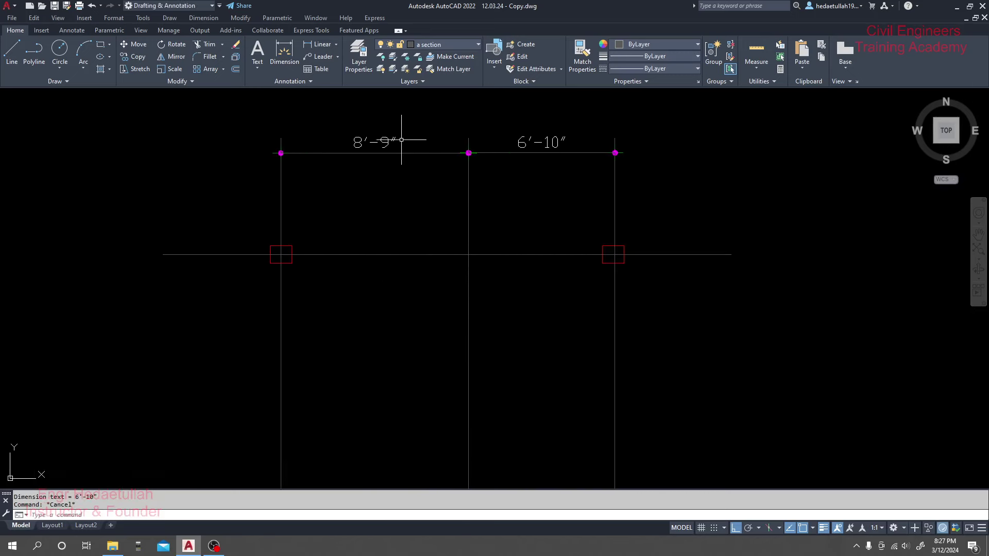
scroll(383, 140, "up", 4)
scroll(653, 216, "down", 5)
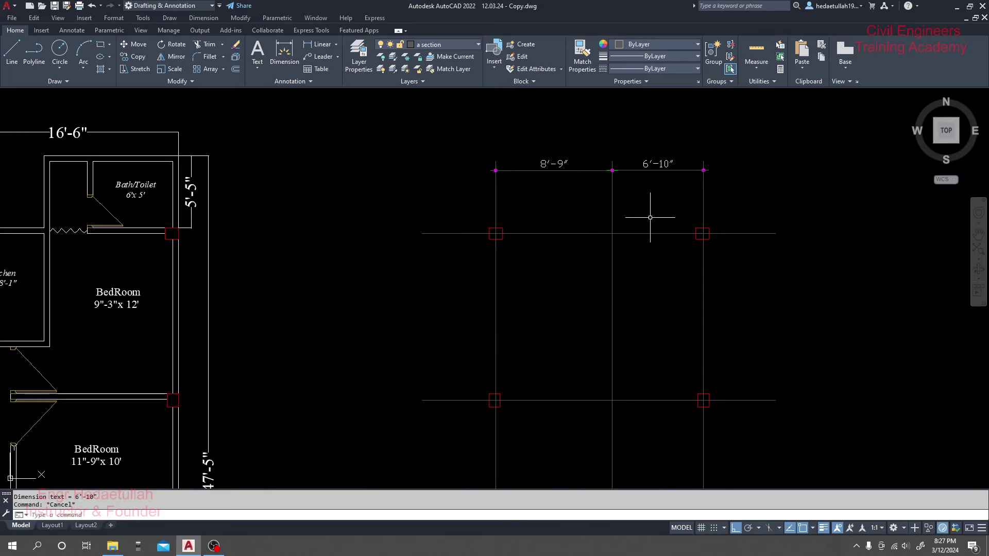
- Add a vertical linear dimension between the two uppermost horizontal grid lines, left of the columns
mouse_move(654, 216)
middle_mouse_down()
mouse_move(536, 206)
mouse_move(409, 272)
mouse_move(424, 205)
middle_mouse_up()
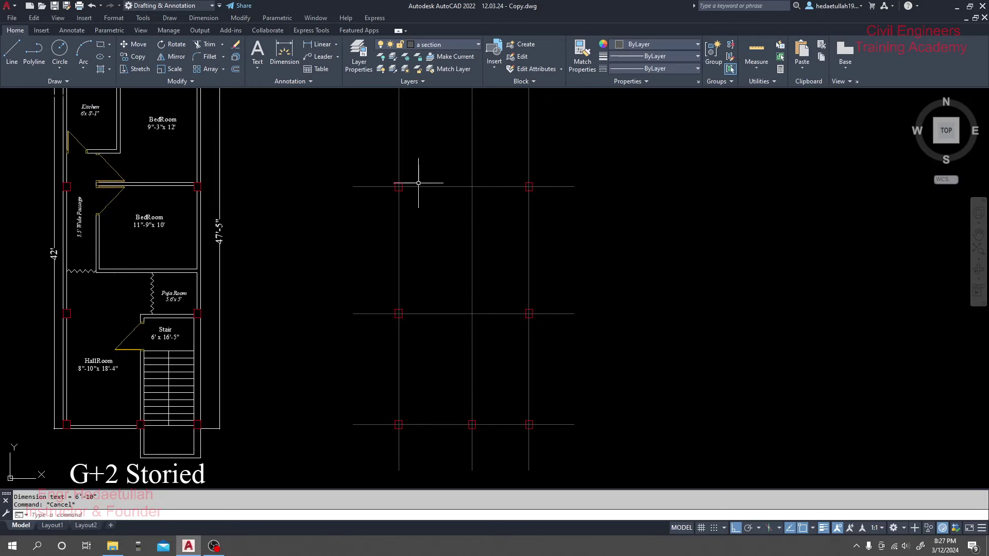
left_click(322, 50)
middle_click_drag(410, 141, 400, 195)
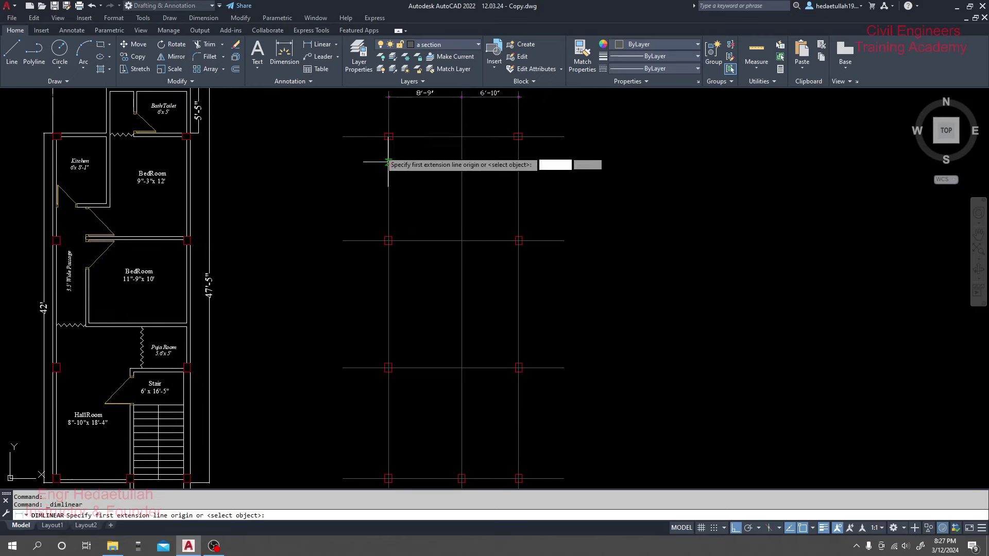
left_click(354, 136)
left_click(355, 241)
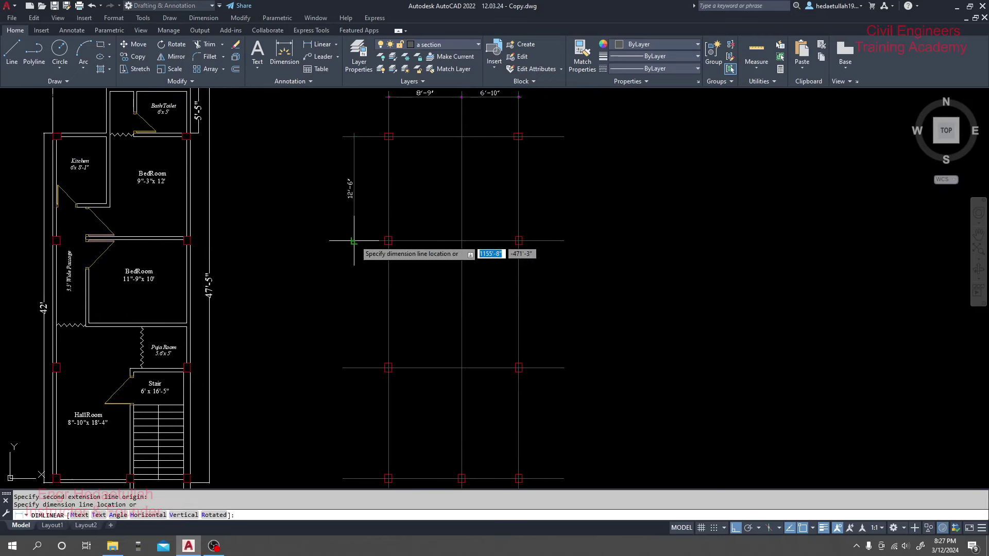
left_click(355, 241)
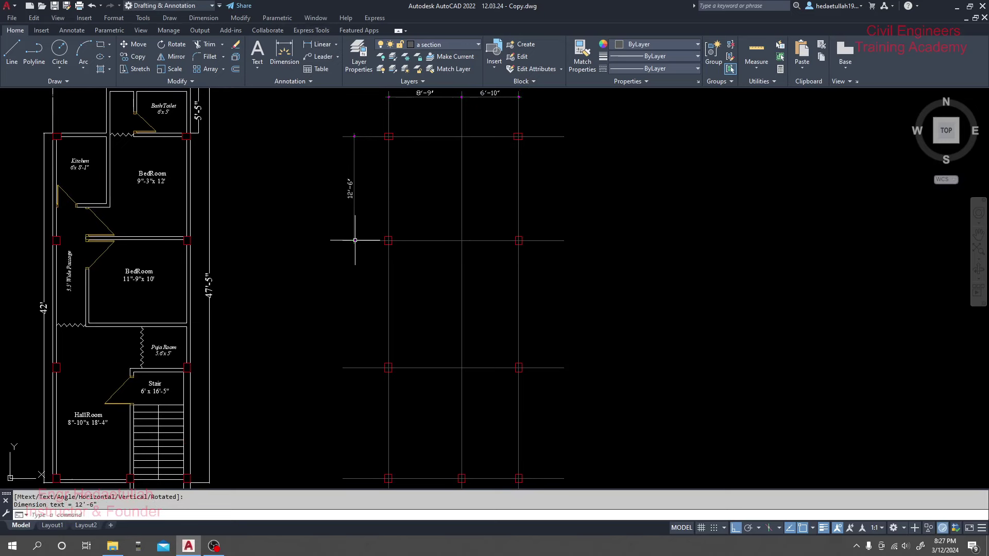
- Continue the vertical dimension chain down to the third and fourth horizontal grid lines on the left side
left_click(205, 18)
left_click(213, 155)
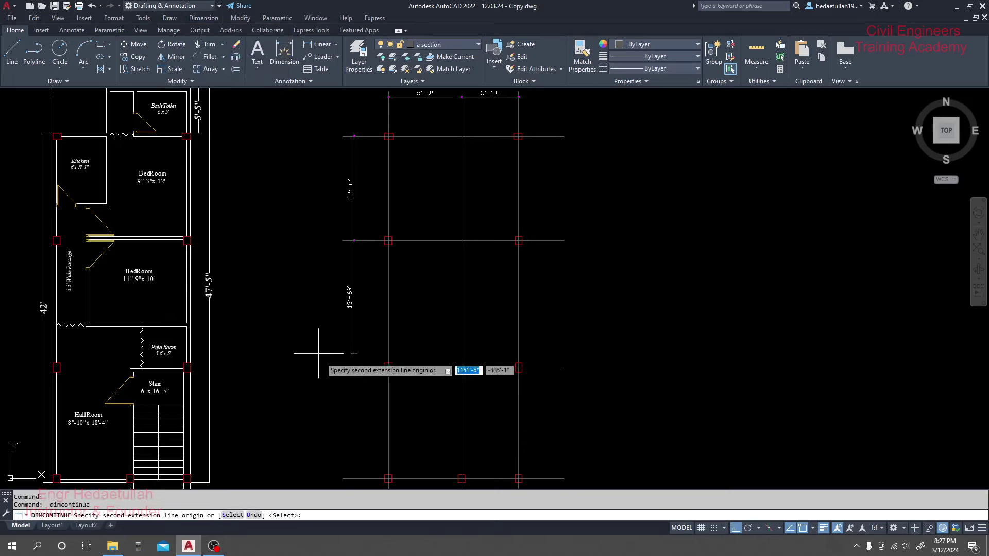
middle_click_drag(326, 342, 342, 227)
left_click(382, 248)
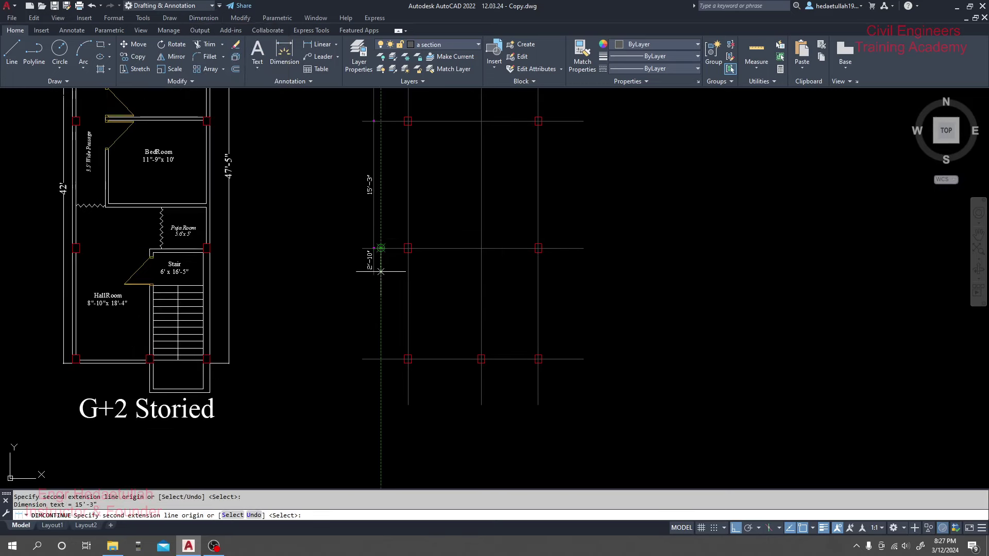
left_click(380, 355)
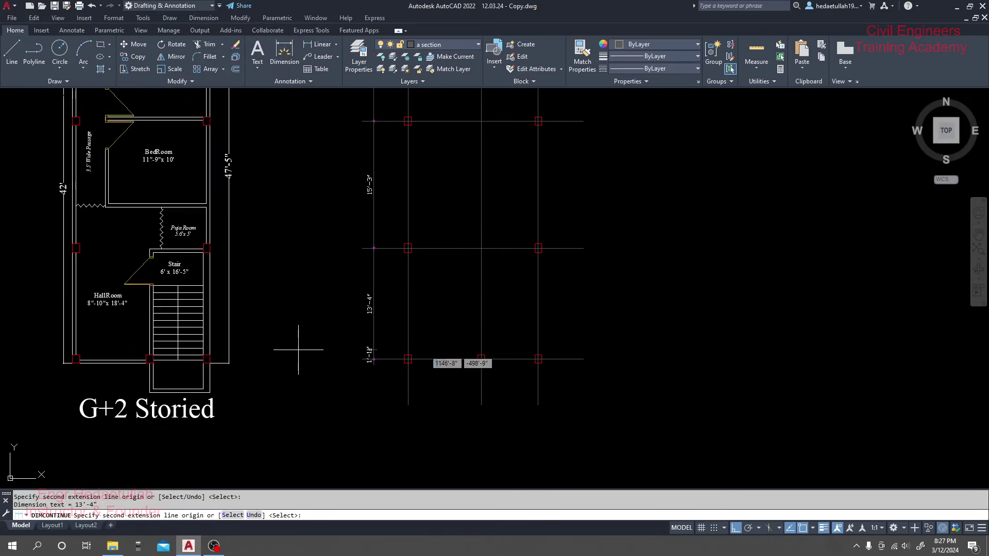
key("Escape")
- Examine the horizontal and vertical spacing dimensions placed on the column grid
scroll(327, 331, "down", 2)
scroll(422, 180, "up", 5)
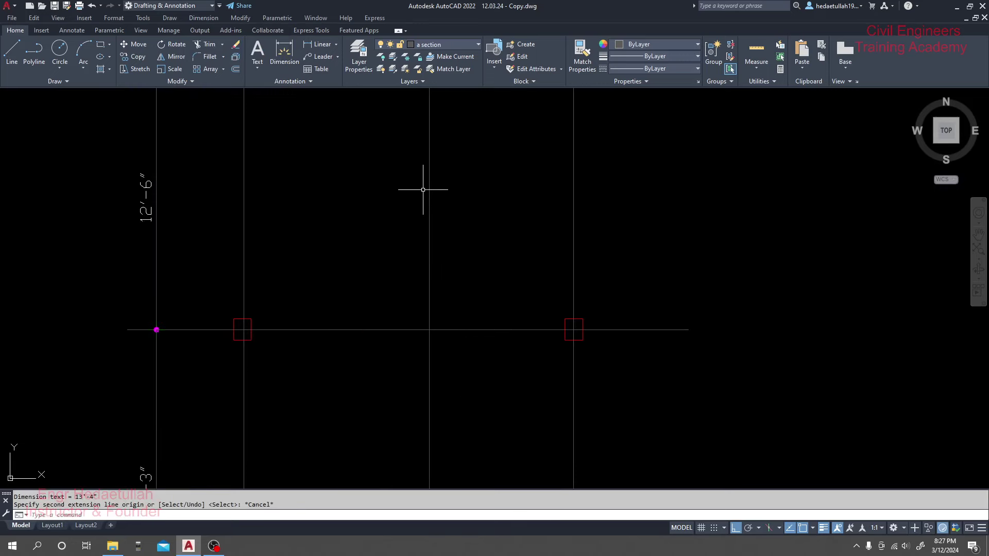
scroll(422, 195, "down", 2)
scroll(397, 193, "down", 2)
scroll(397, 193, "down", 2)
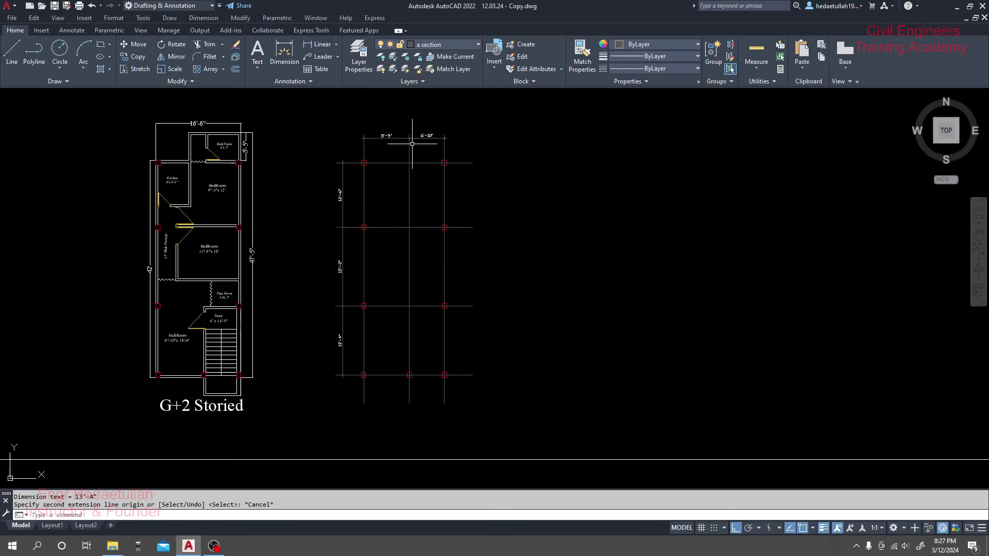
scroll(380, 141, "up", 2)
scroll(399, 139, "up", 4)
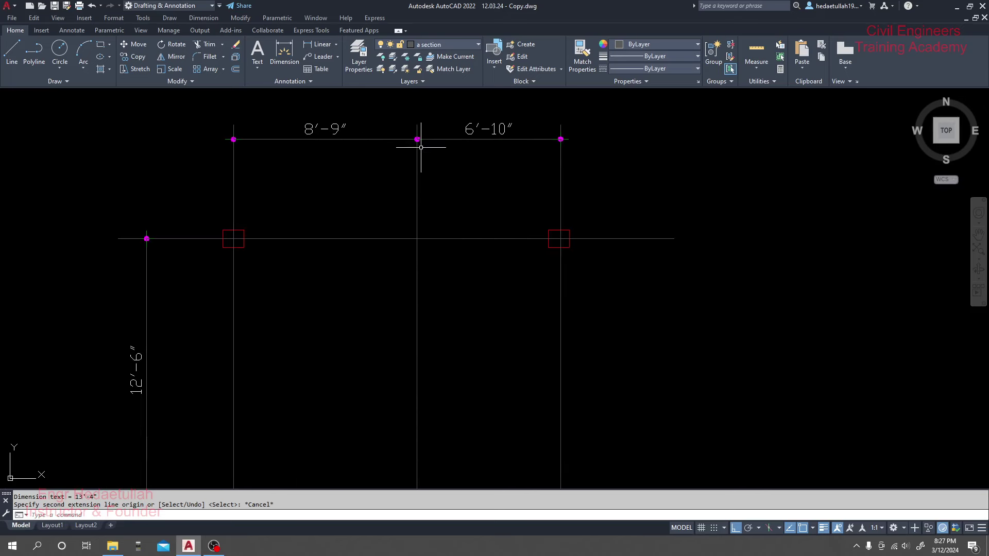
scroll(525, 150, "down", 6)
- Examine the floor plan's projections beyond the column rows, below the stair and around the bath/toilet
middle_click_drag(486, 223, 535, 230)
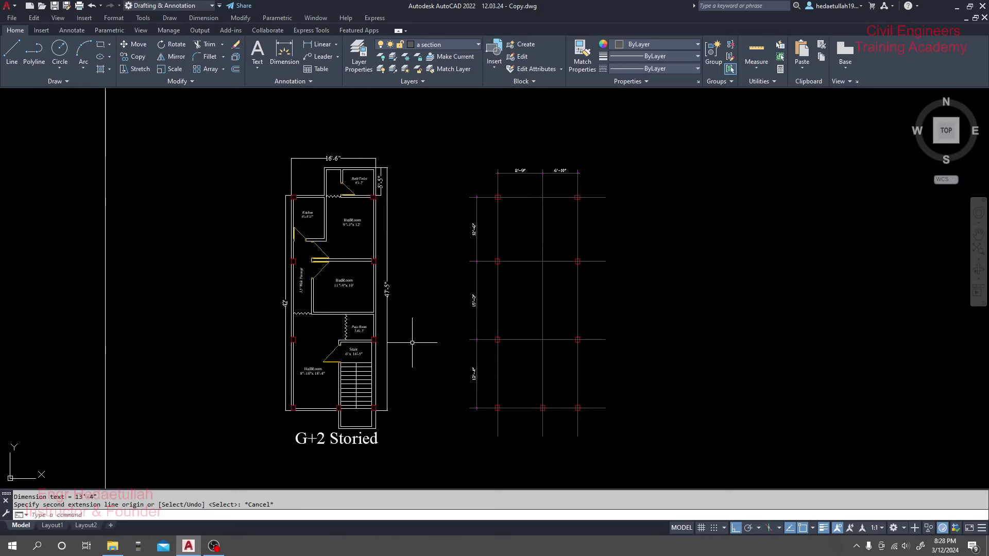
scroll(364, 441, "up", 6)
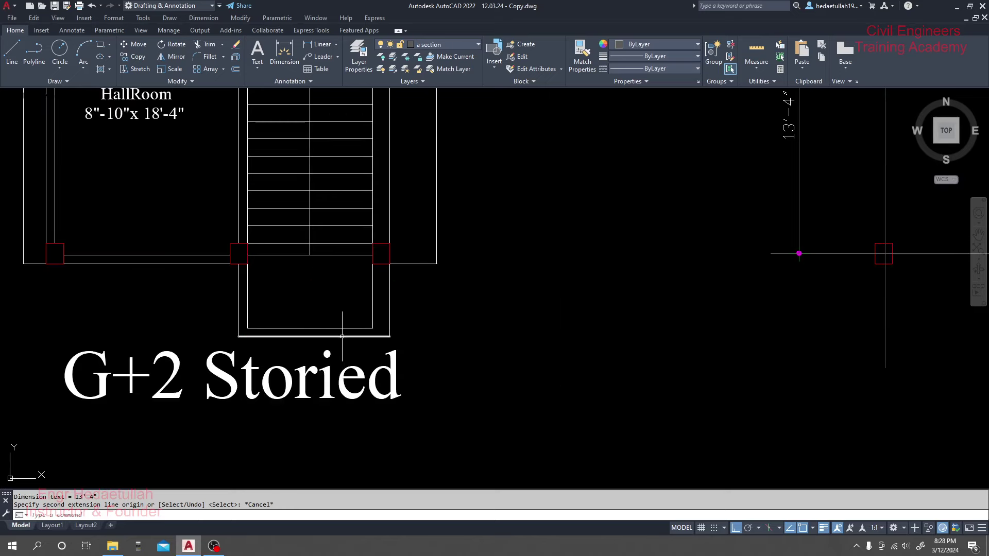
scroll(342, 334, "down", 5)
scroll(350, 193, "up", 4)
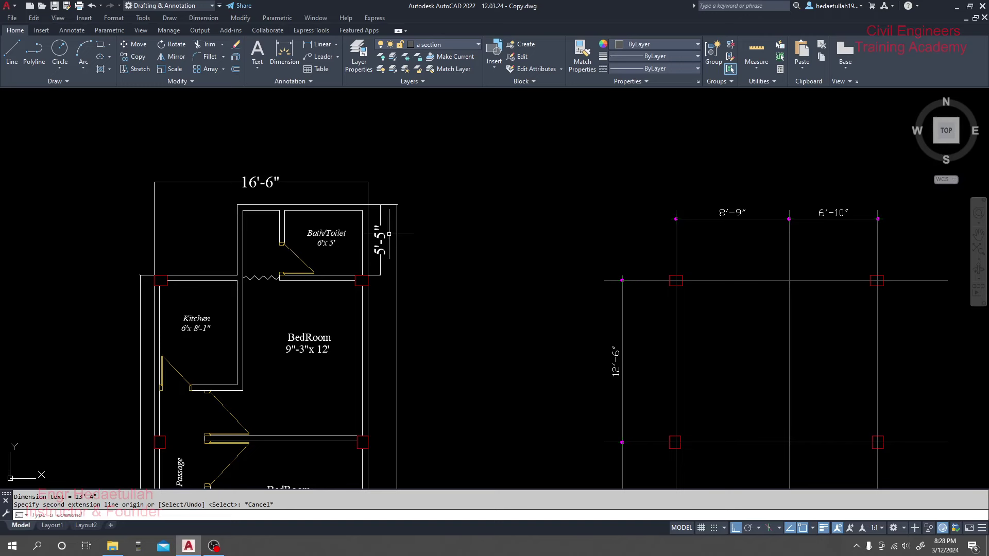
scroll(654, 254, "down", 2)
scroll(405, 255, "up", 4)
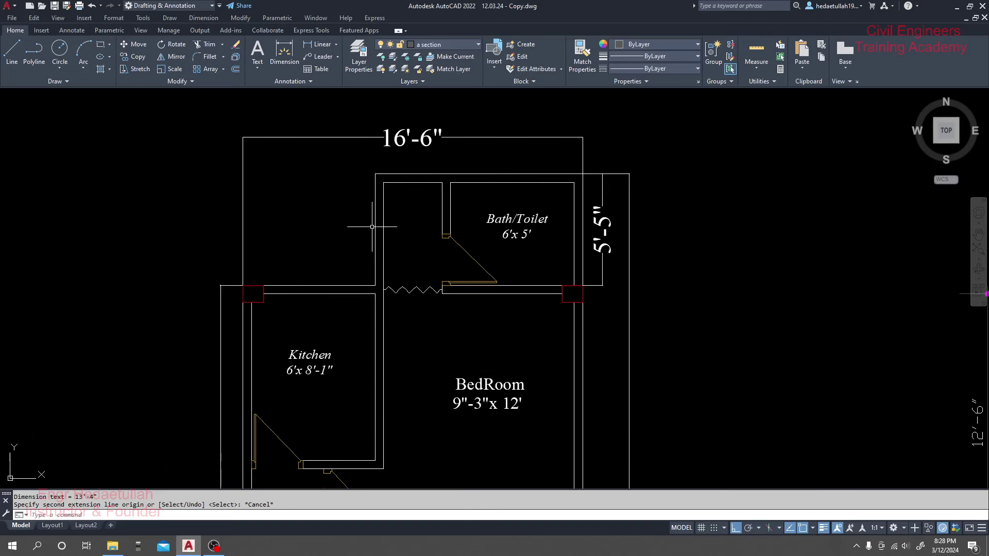
- Measure the vertical distance from the centre of the column beside the bath/toilet to the centreline of its outer wall
scroll(415, 181, "down", 2)
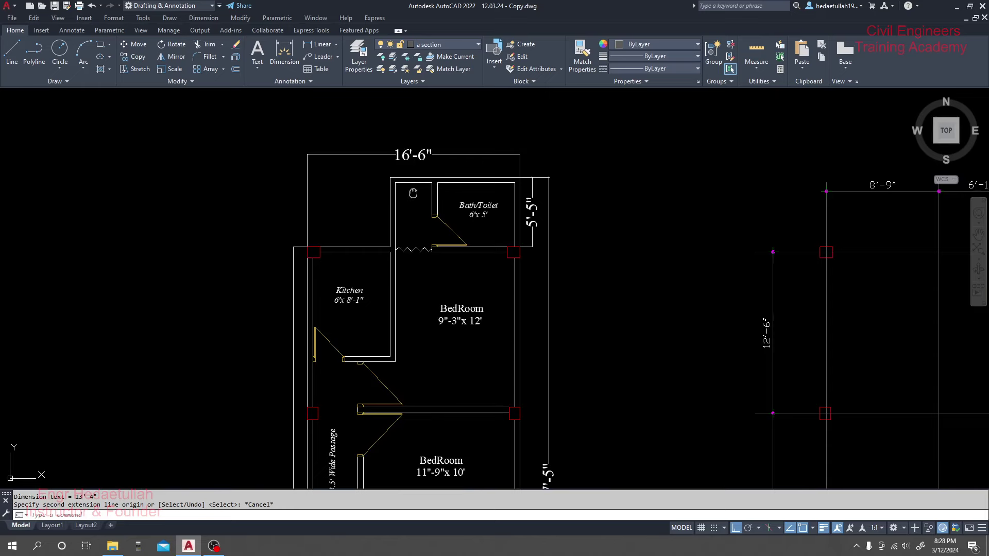
mouse_move(413, 193)
middle_mouse_down()
mouse_move(240, 233)
mouse_move(277, 233)
mouse_move(269, 232)
middle_mouse_up()
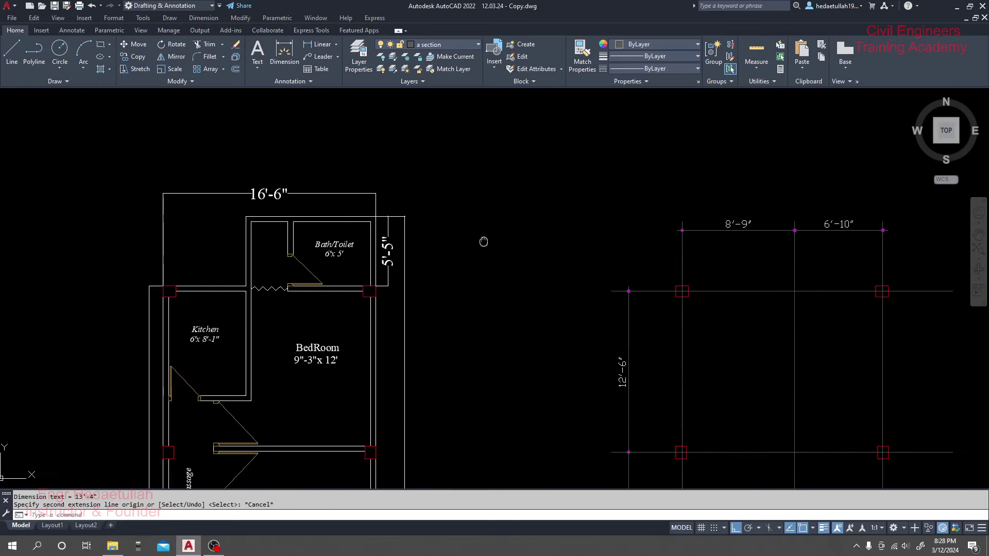
middle_click_drag(483, 242, 480, 241)
scroll(416, 247, "up", 2)
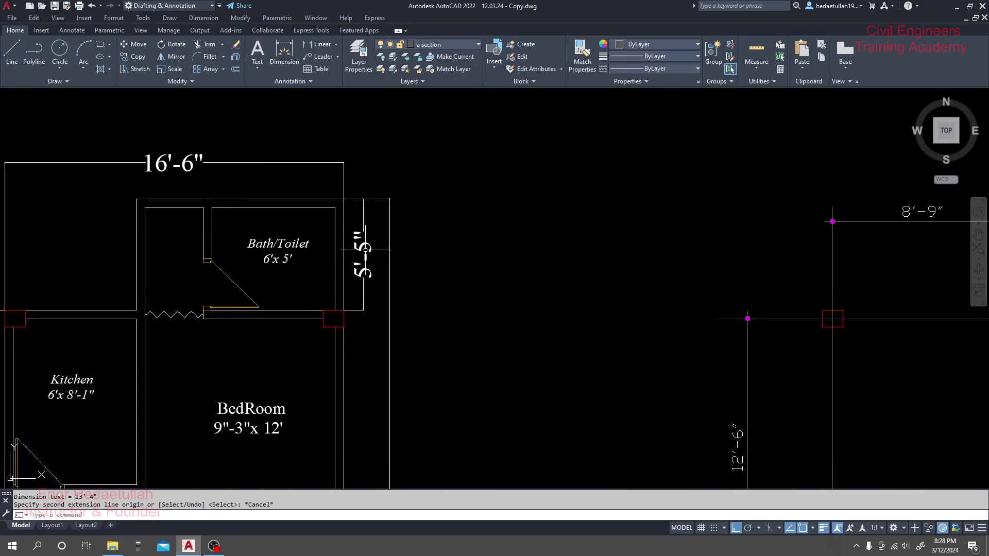
middle_click_drag(392, 144, 408, 143)
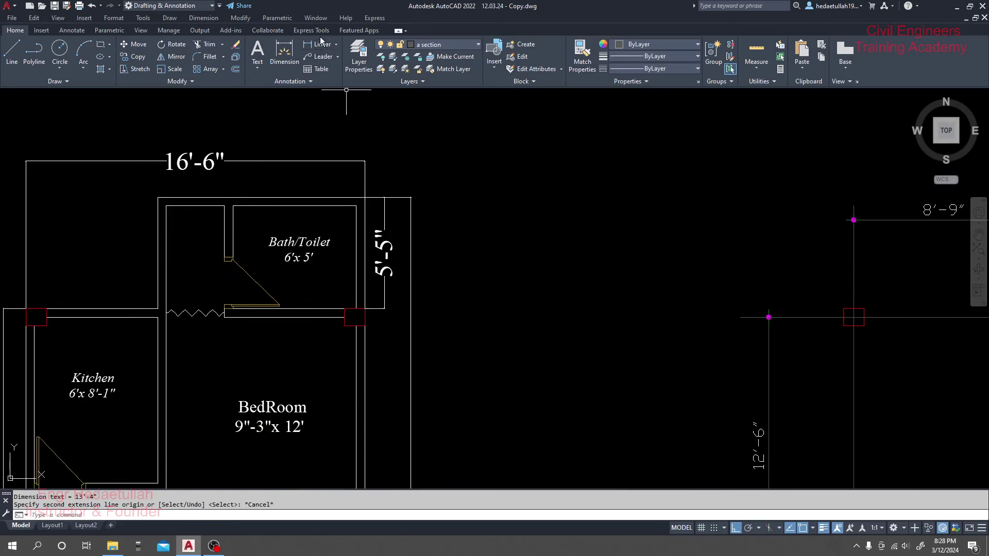
left_click(319, 44)
left_click(355, 317)
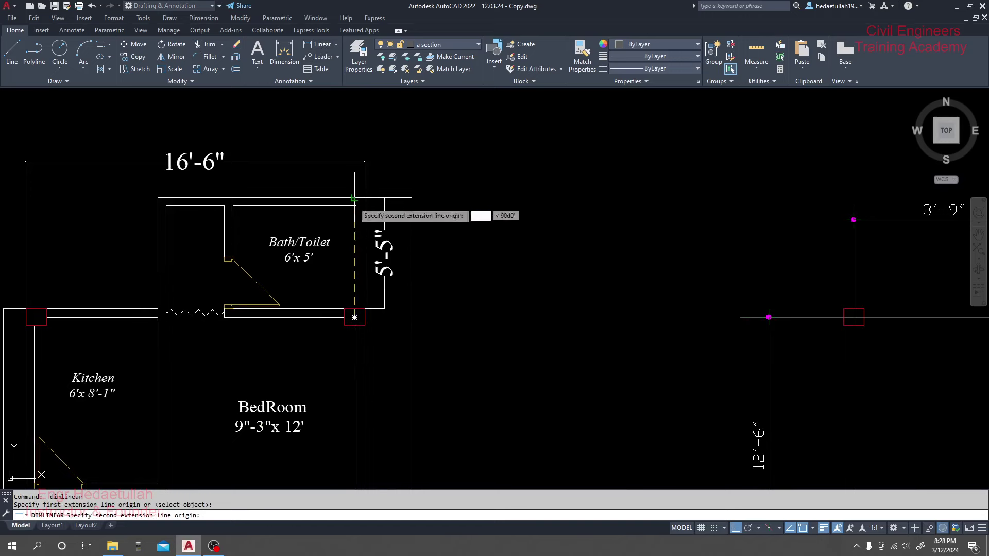
key("Escape")
- Offset the grid line through the uppermost column row upward by 5'-10"
scroll(462, 267, "down", 2)
middle_click_drag(824, 257, 616, 269)
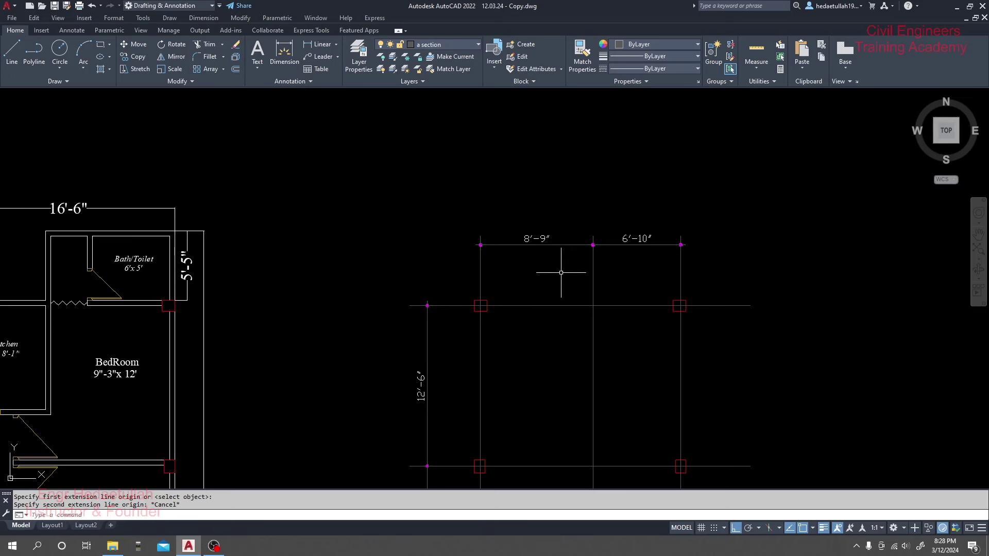
left_click(539, 305)
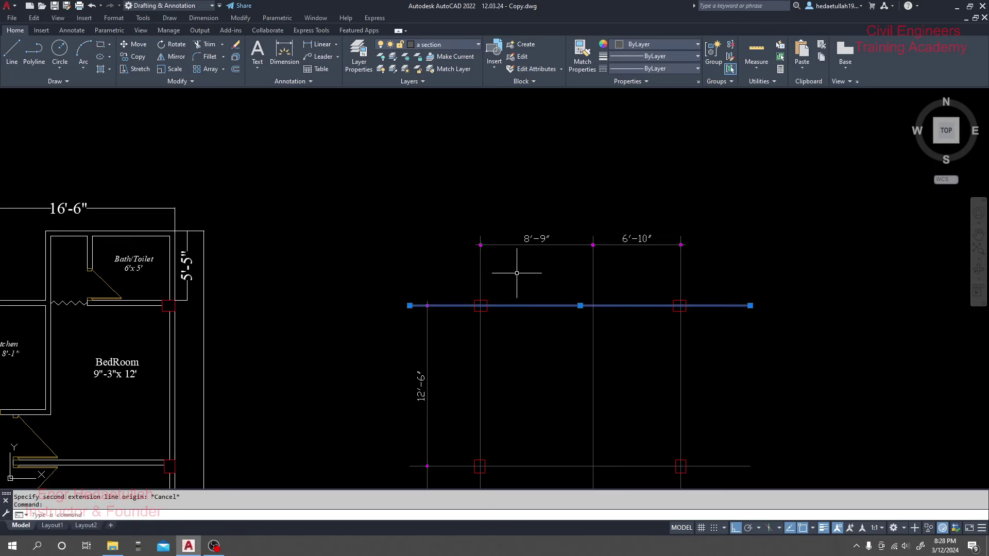
key("Return")
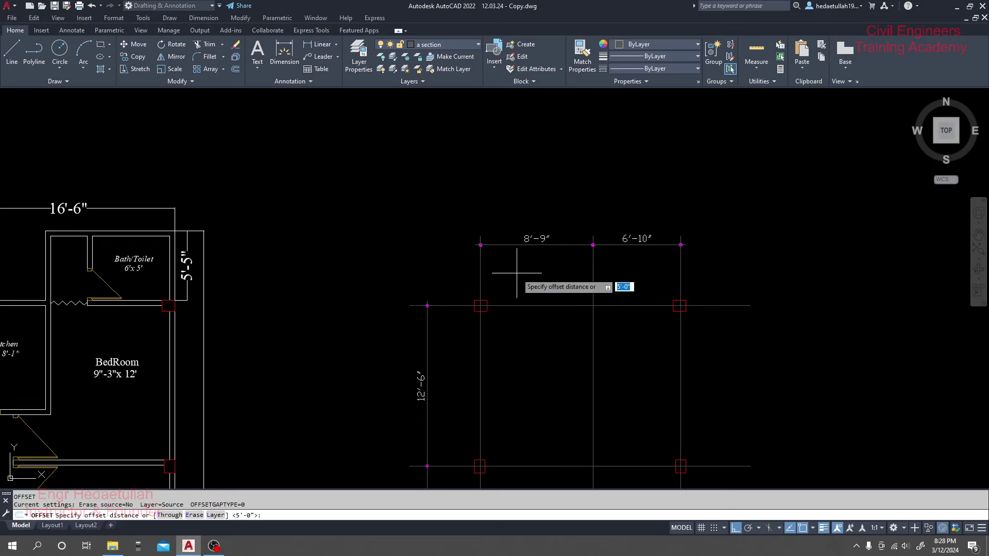
type("1")
key("Return")
left_click(516, 306)
left_click(516, 265)
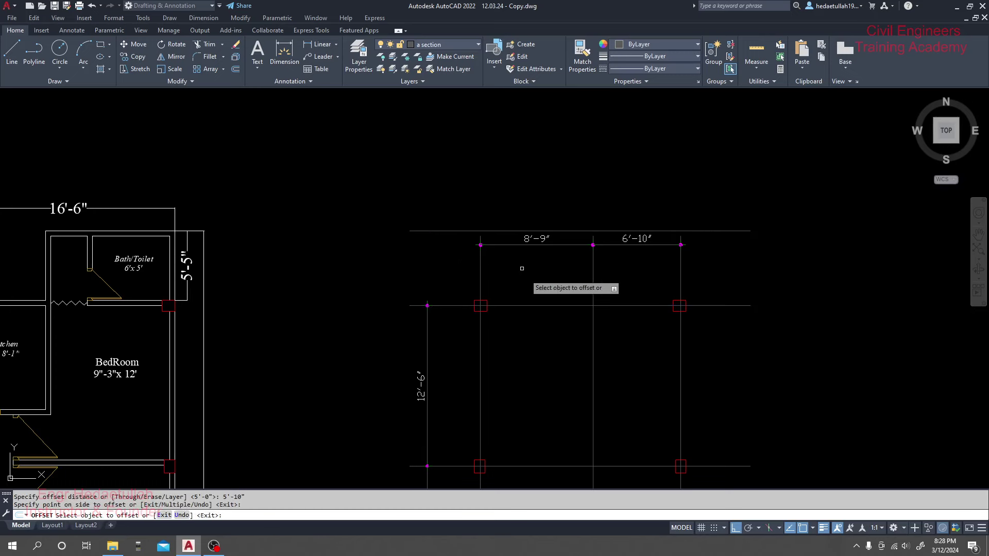
middle_click_drag(530, 278, 525, 287)
key("Escape")
key("Escape")
key("Escape")
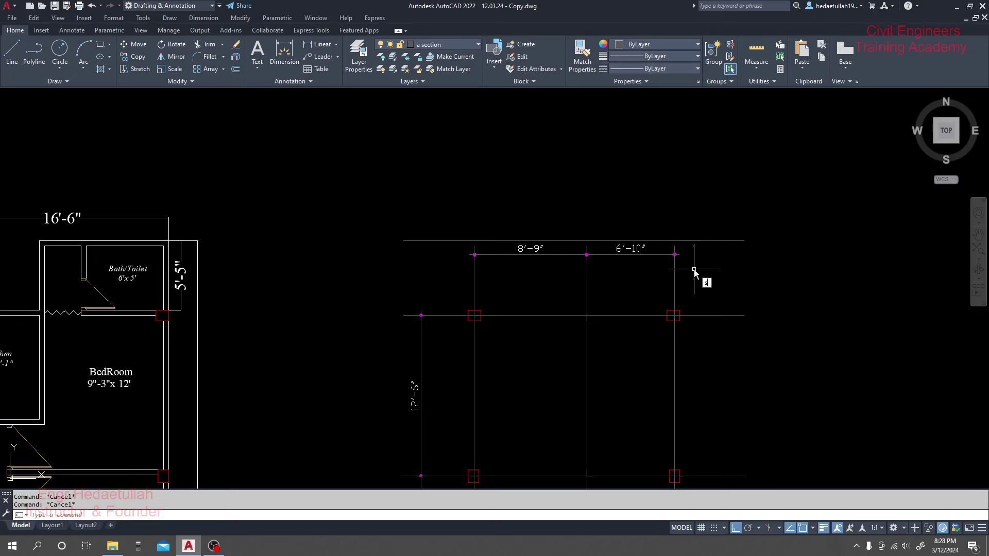
- Stretch the upper ends of the vertical grid lines upward together with the horizontal dimensions above the columns
key("Return")
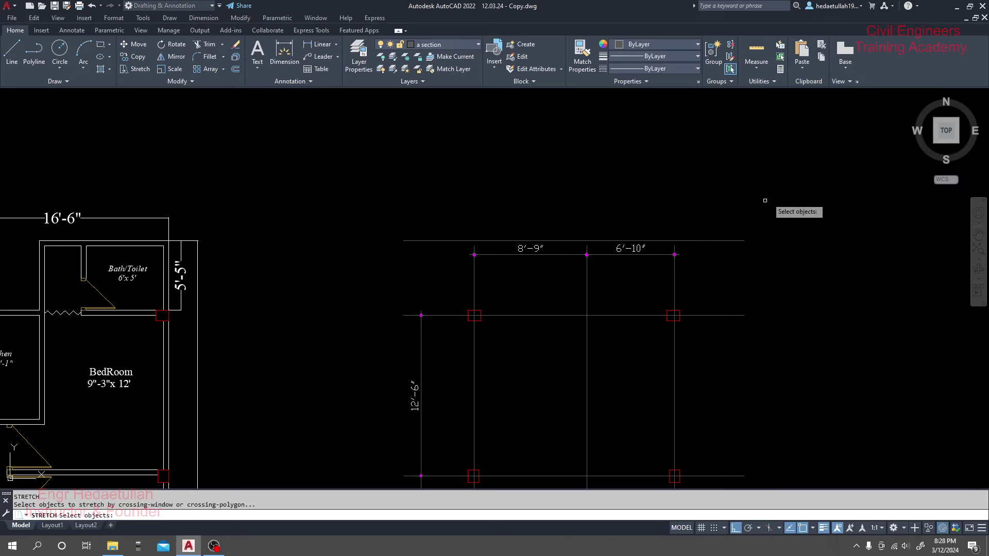
mouse_move(765, 201)
left_mouse_down()
mouse_move(722, 279)
mouse_move(625, 288)
mouse_move(507, 288)
mouse_move(375, 265)
mouse_move(371, 206)
left_mouse_up()
key("Return")
left_click(587, 254)
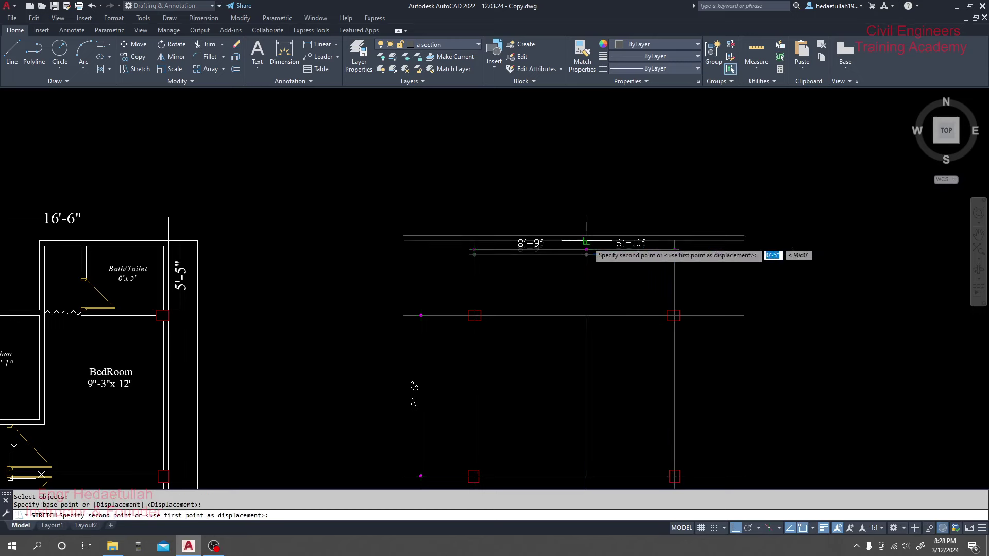
left_click(588, 199)
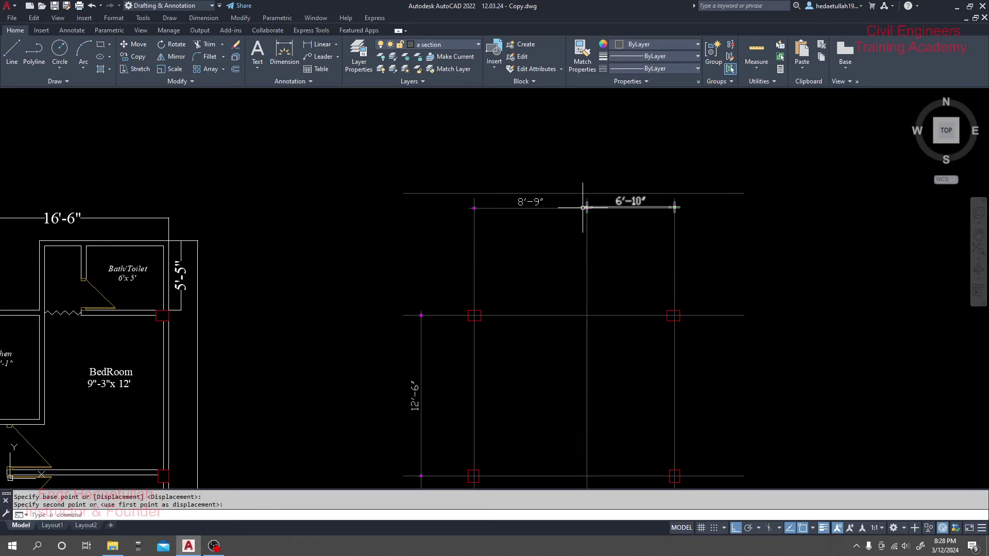
- Offset the uppermost column row's grid line upward by 5'-10" again and erase the displaced horizontal line above the dimensions
left_click(570, 194)
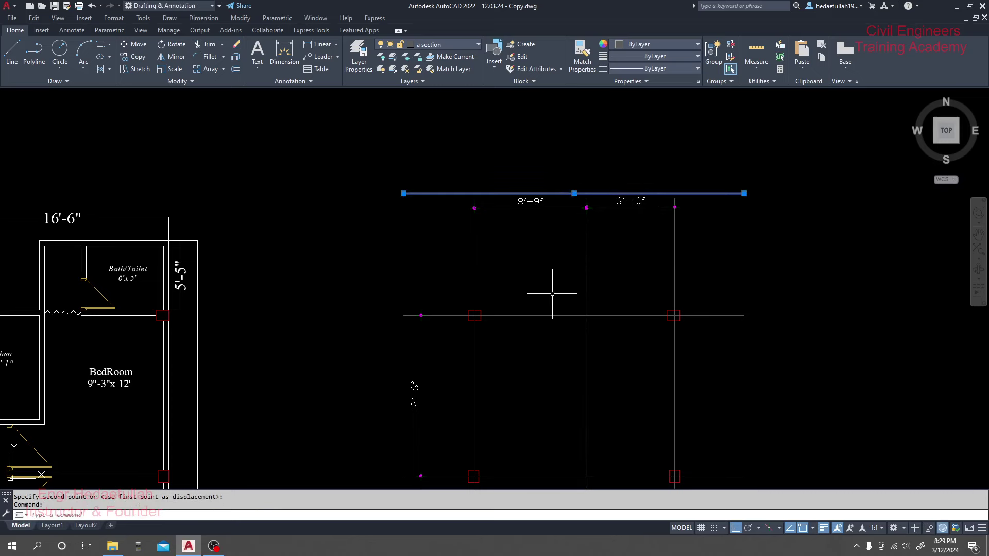
key("Escape")
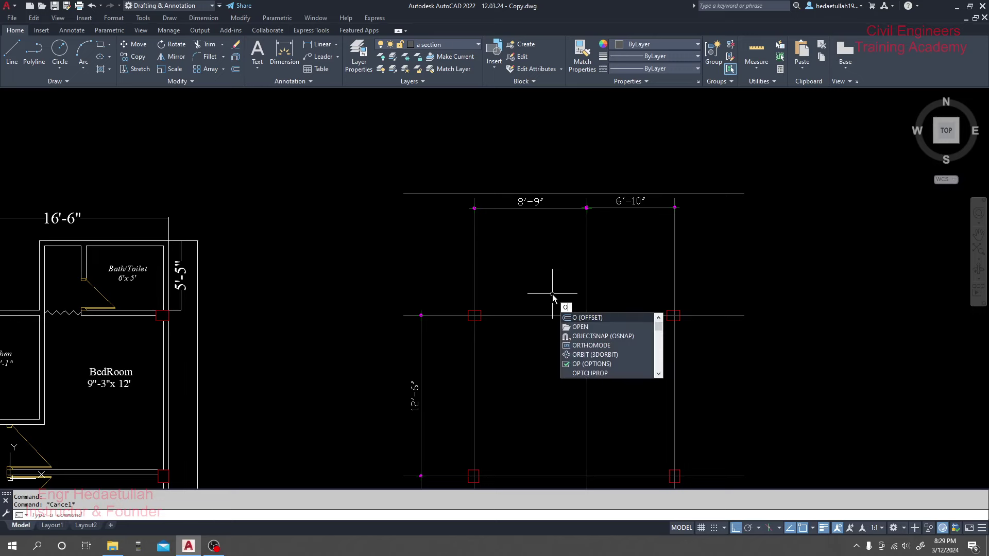
key("Return")
key("Return")
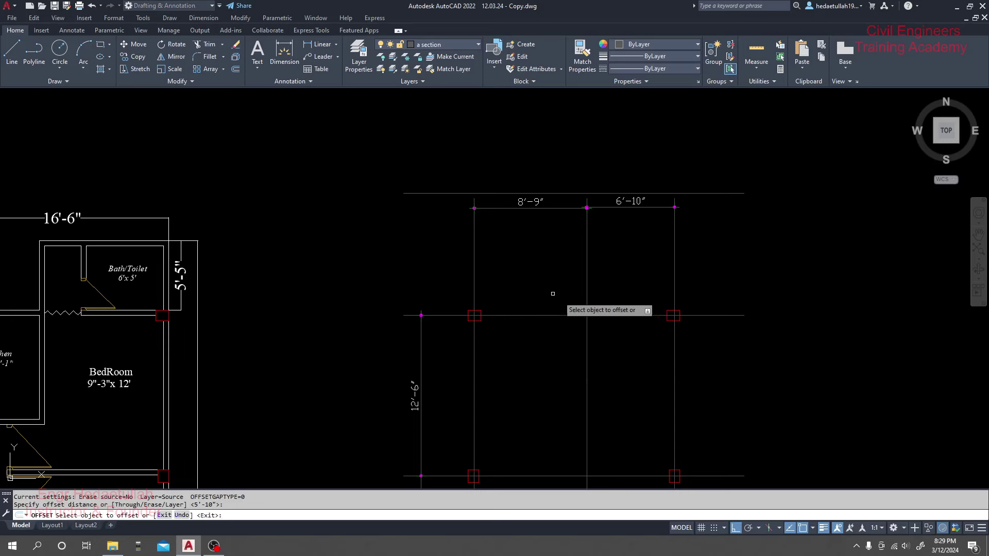
left_click(552, 315)
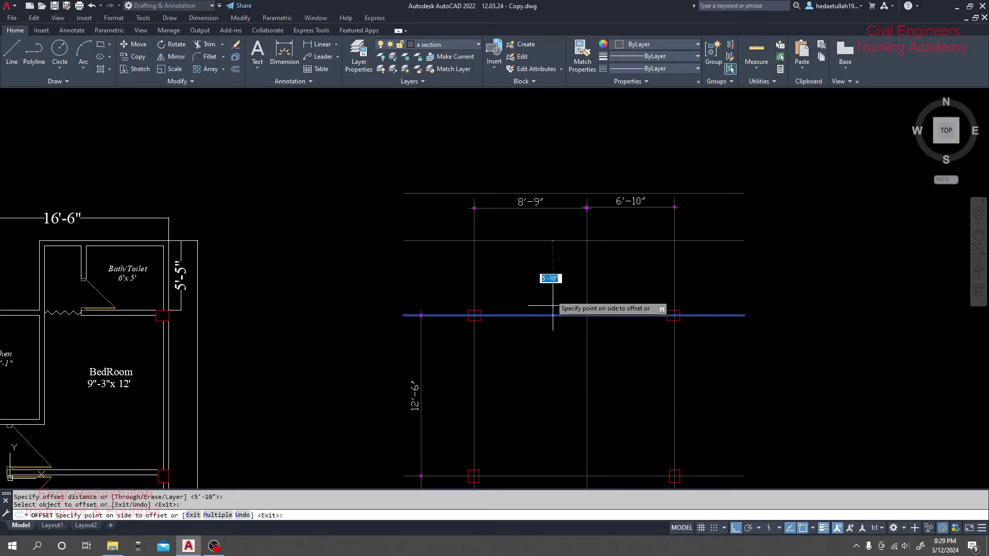
left_click(551, 277)
key("Escape")
left_click(521, 195)
key("Delete")
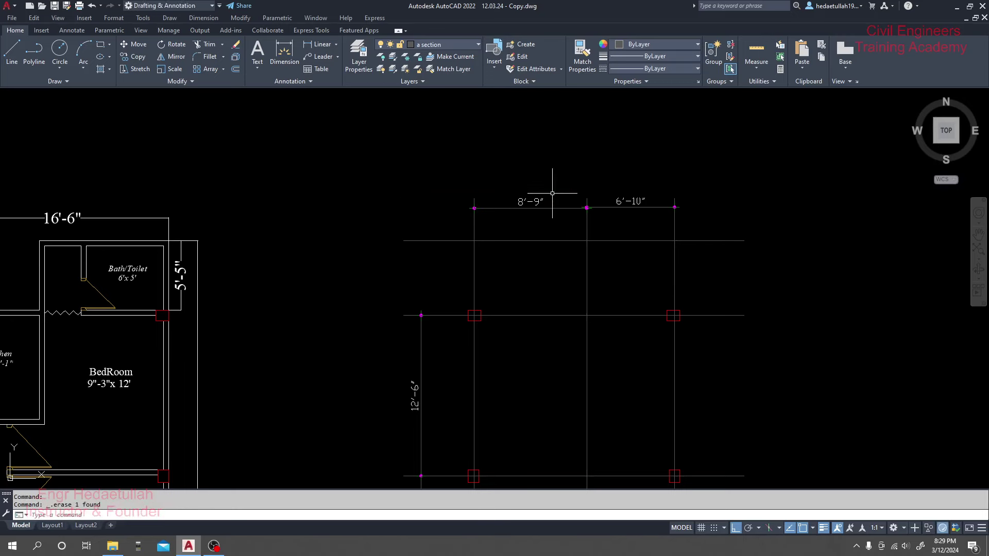
- Add a vertical linear dimension between the uppermost column row's grid line and the new grid line above it, aligned with the existing chain
scroll(543, 229, "down", 2)
scroll(545, 252, "down", 4)
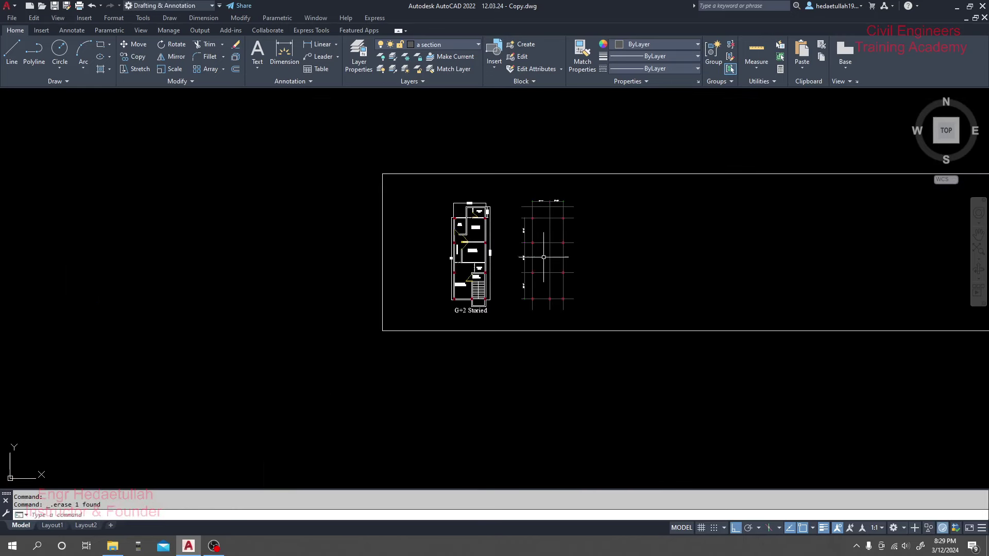
scroll(531, 212, "up", 4)
scroll(531, 211, "up", 2)
mouse_move(531, 212)
middle_mouse_down()
mouse_move(510, 242)
mouse_move(456, 240)
middle_mouse_up()
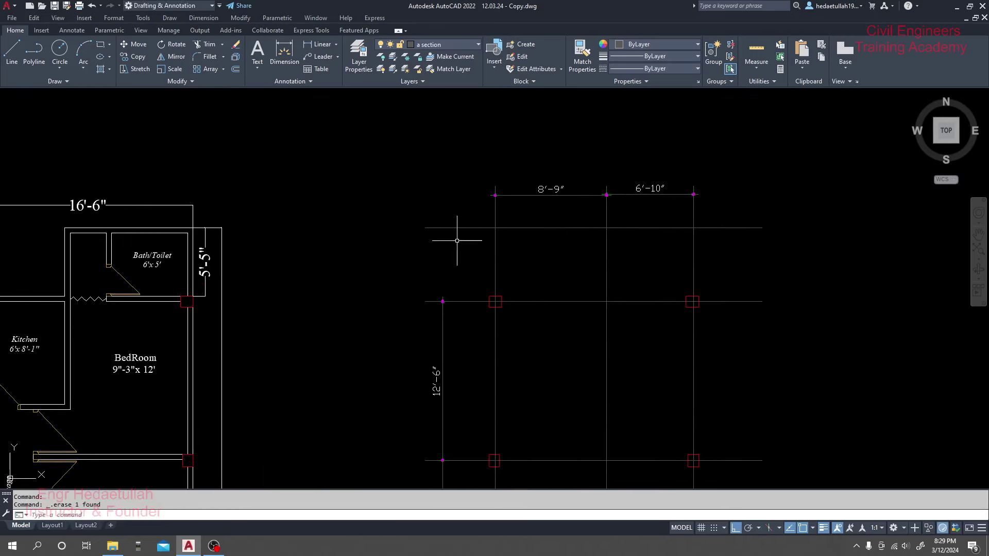
left_click(319, 44)
scroll(442, 302, "up", 4)
left_click(450, 353)
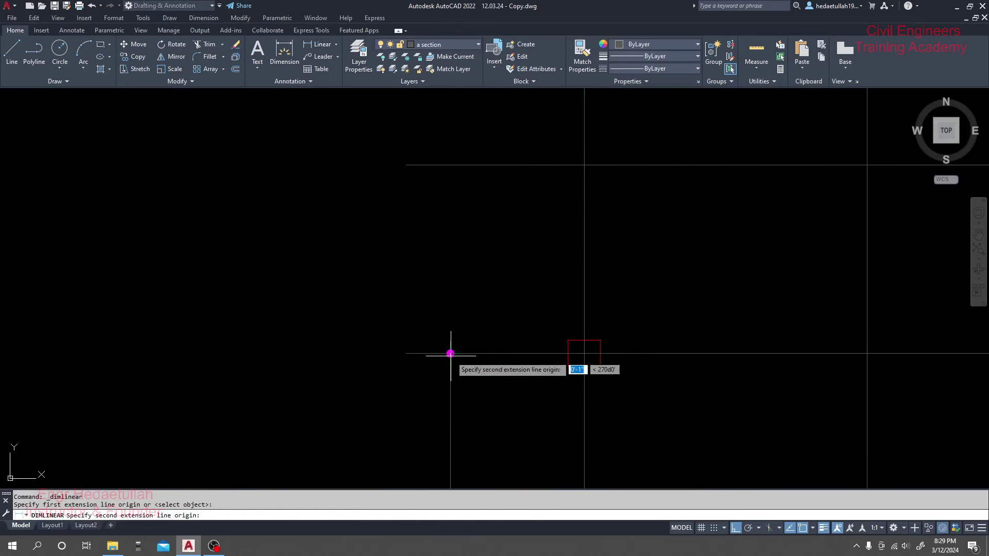
left_click(451, 165)
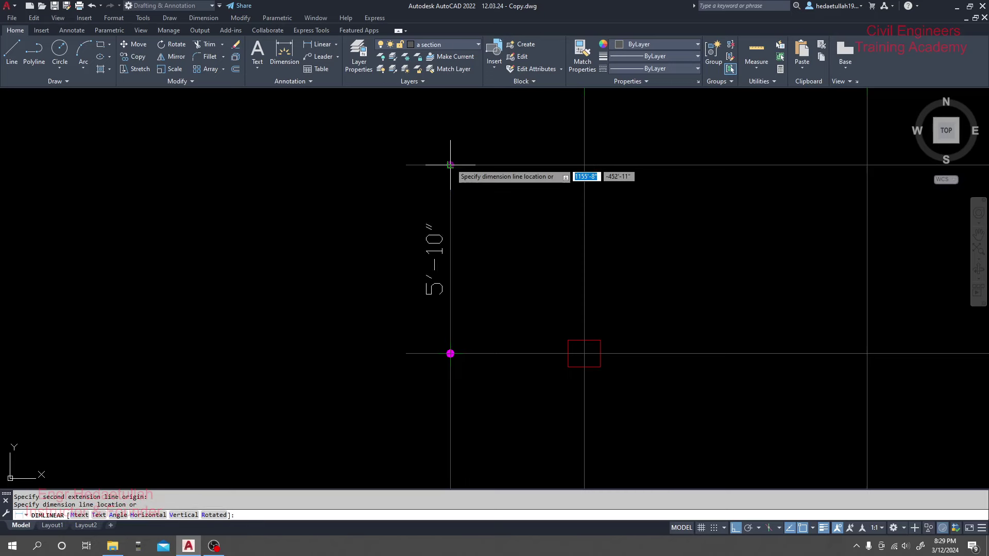
left_click(442, 170)
scroll(470, 223, "down", 4)
scroll(469, 223, "down", 3)
key("Escape")
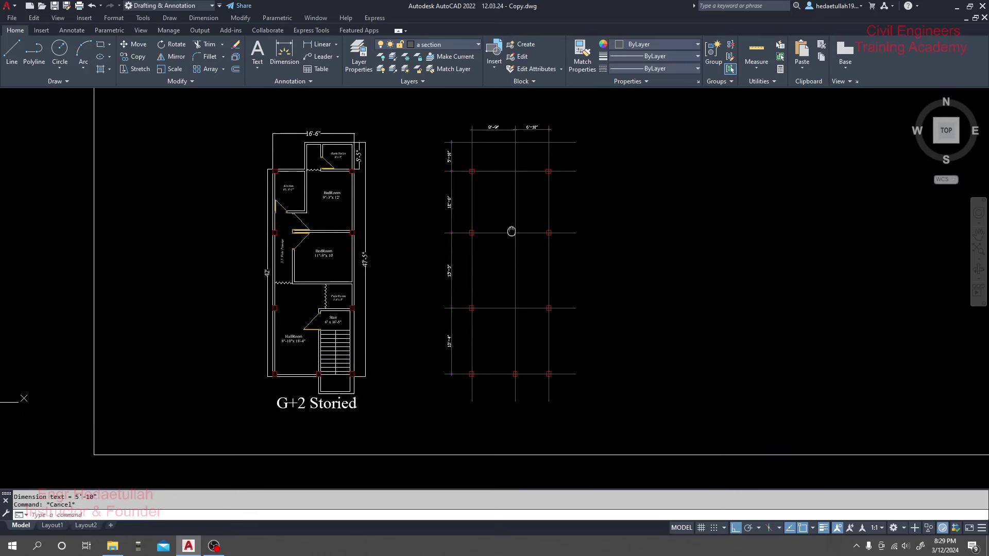
- Measure the vertical projection below the stair from the column centre to the centreline of the outer wall
scroll(353, 303, "up", 5)
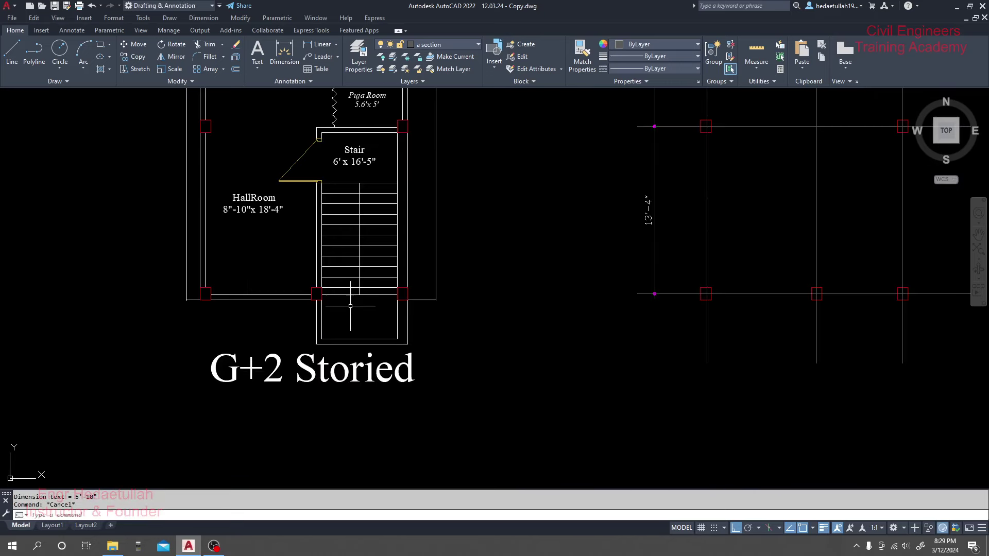
left_click(320, 45)
scroll(335, 303, "up", 4)
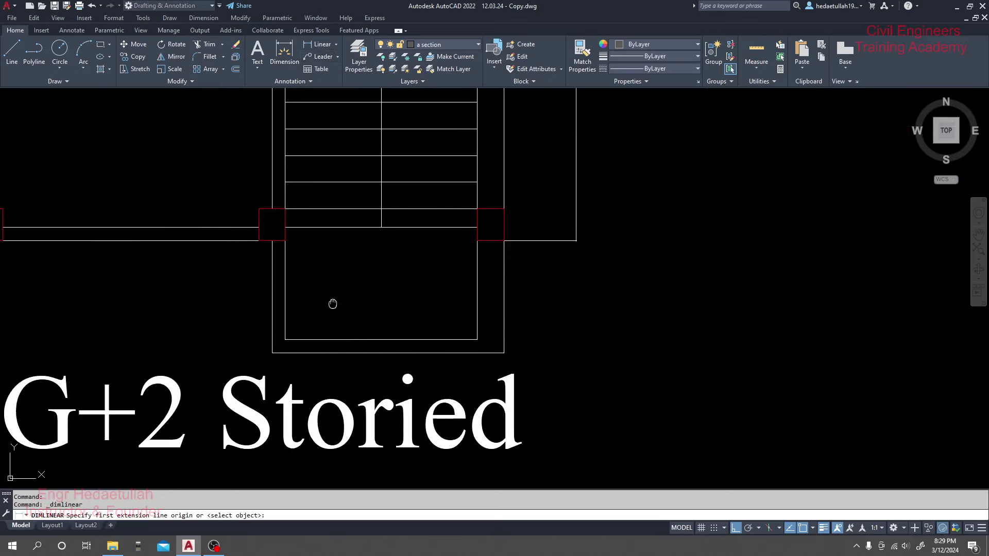
left_click(266, 214)
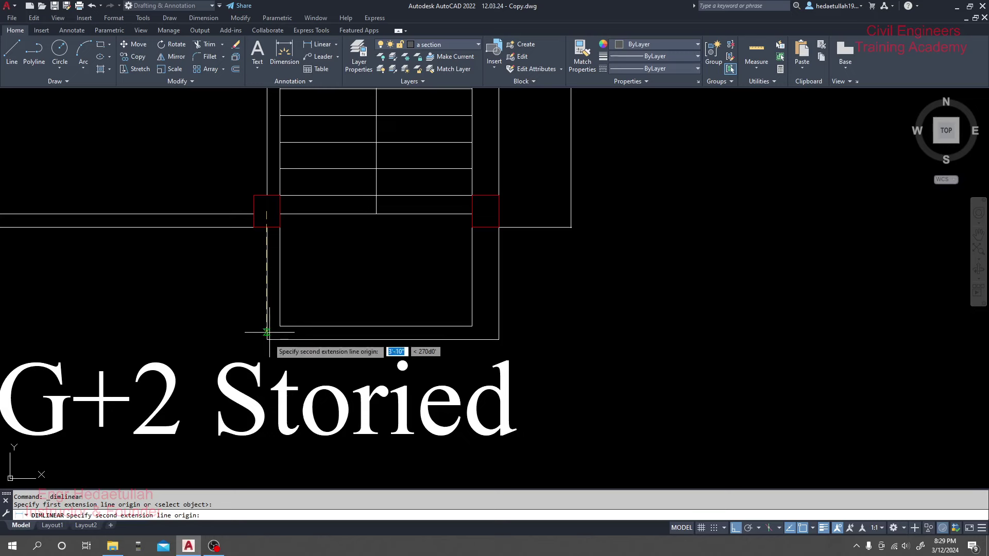
key("Escape")
- Offset the grid line through the lowest column row downward by 48 inches
scroll(515, 338, "down", 5)
scroll(515, 338, "down", 2)
middle_click_drag(515, 338, 314, 332)
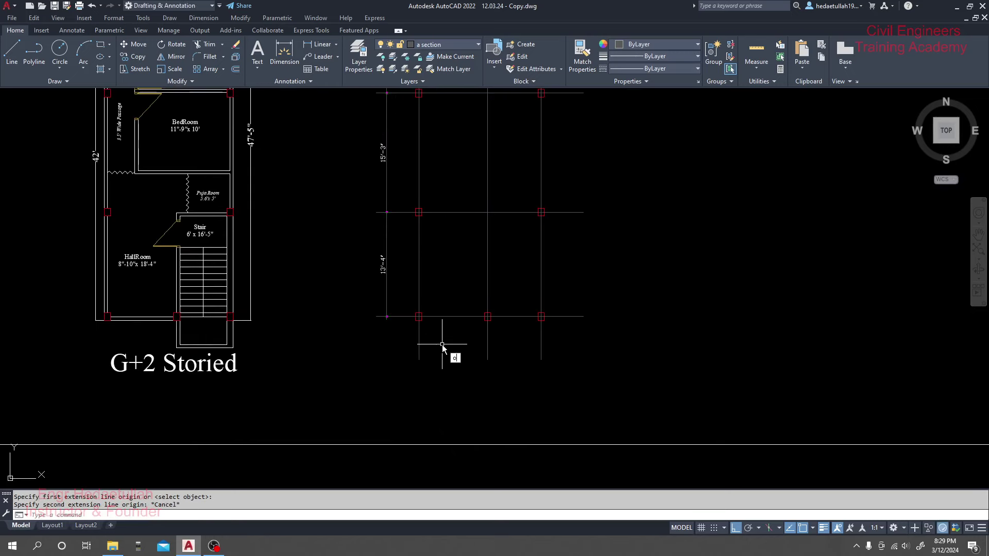
key("Return")
type("48")
key("Return")
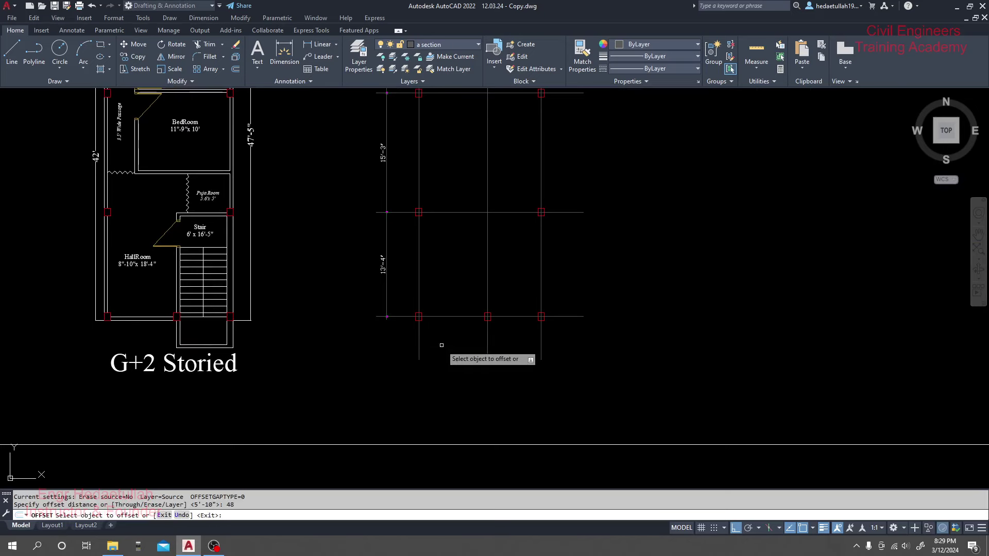
left_click(443, 312)
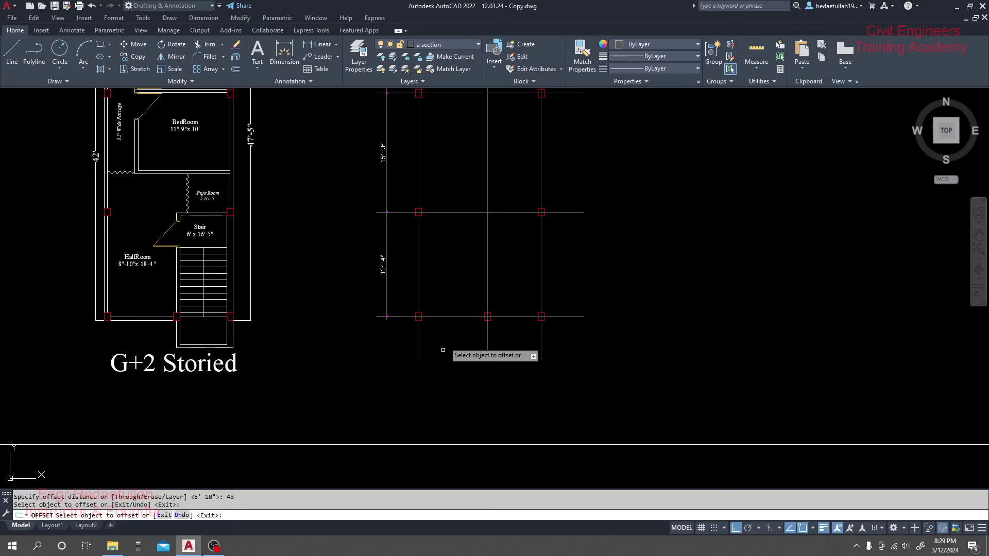
left_click(441, 316)
left_click(443, 334)
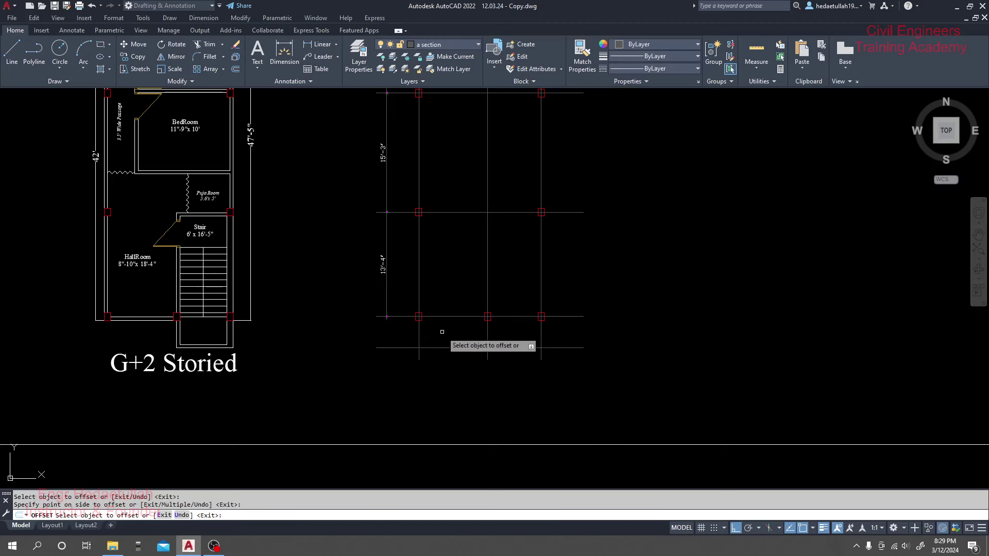
key("Escape")
key("Escape")
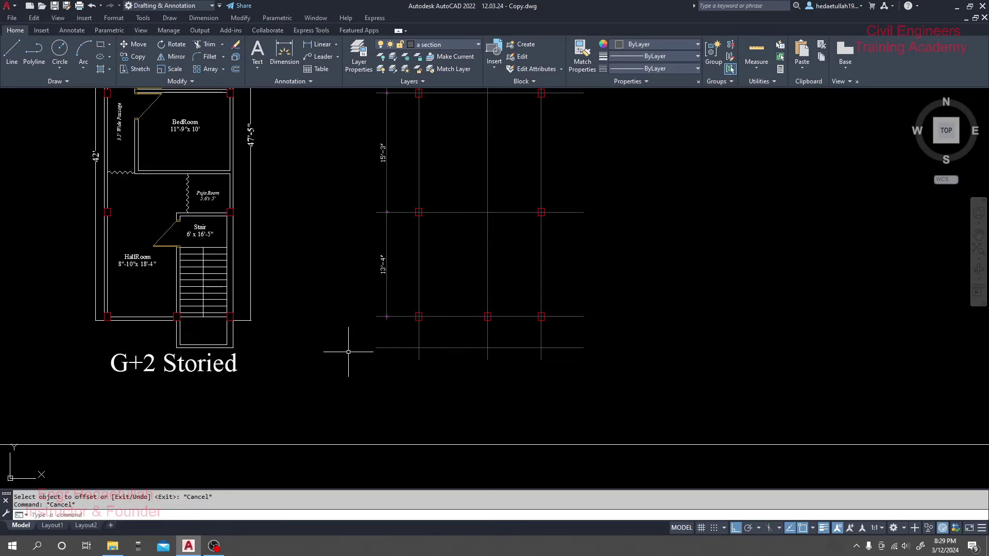
- Add a vertical linear dimension between the two lowest horizontal grid lines, continuing the chain left of the columns
left_click(327, 46)
scroll(391, 311, "up", 6)
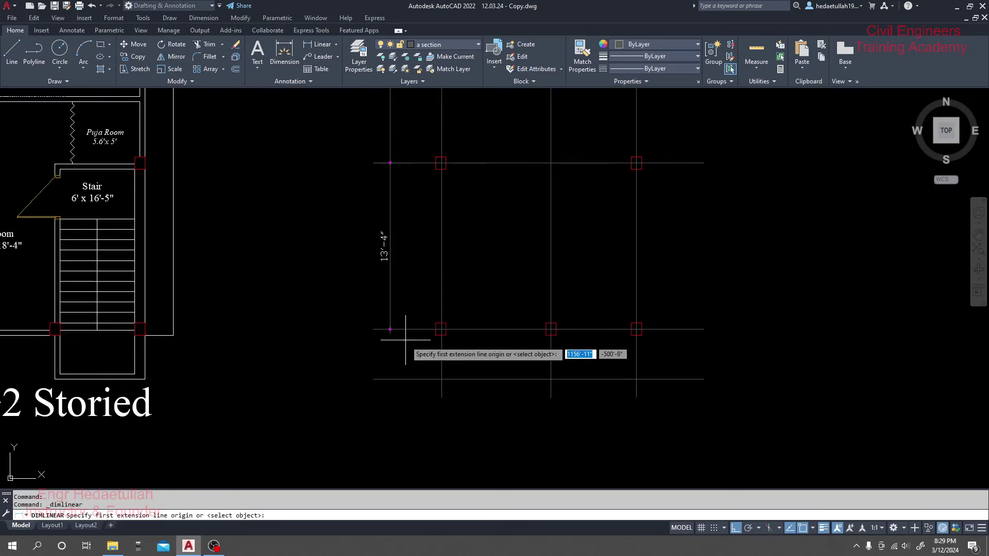
left_click(395, 288)
scroll(395, 288, "down", 4)
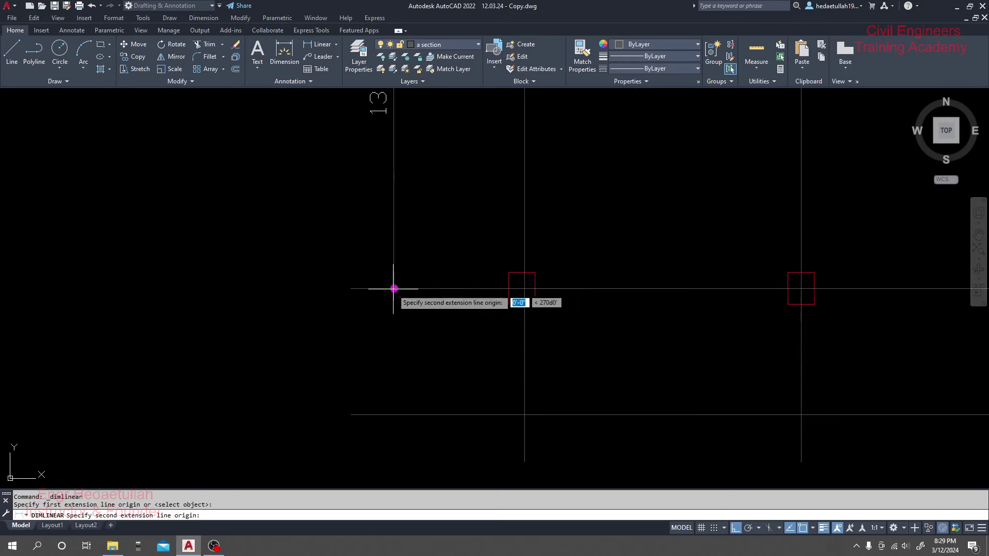
left_click(393, 368)
left_click(391, 330)
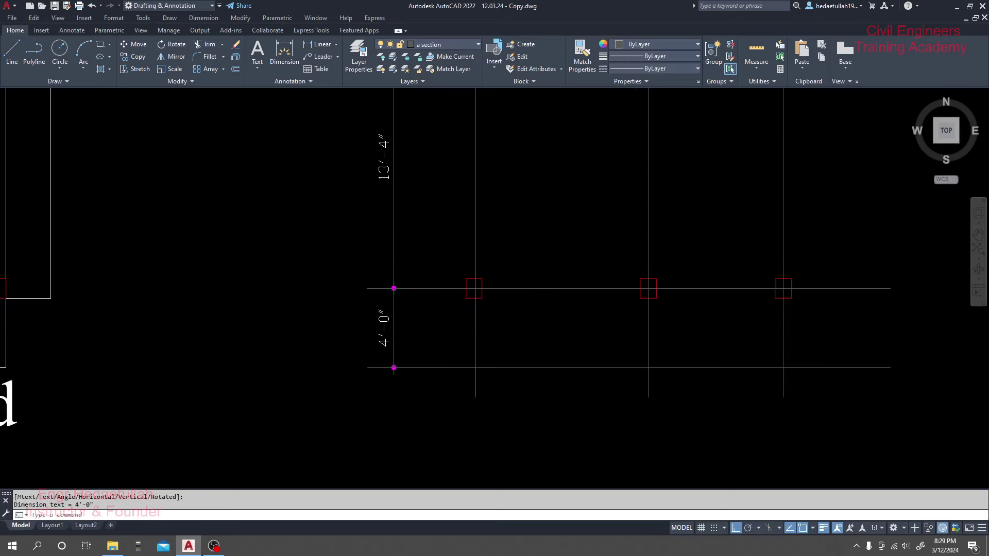
scroll(394, 371, "down", 5)
key("Escape")
key("Escape")
scroll(430, 324, "up", 2)
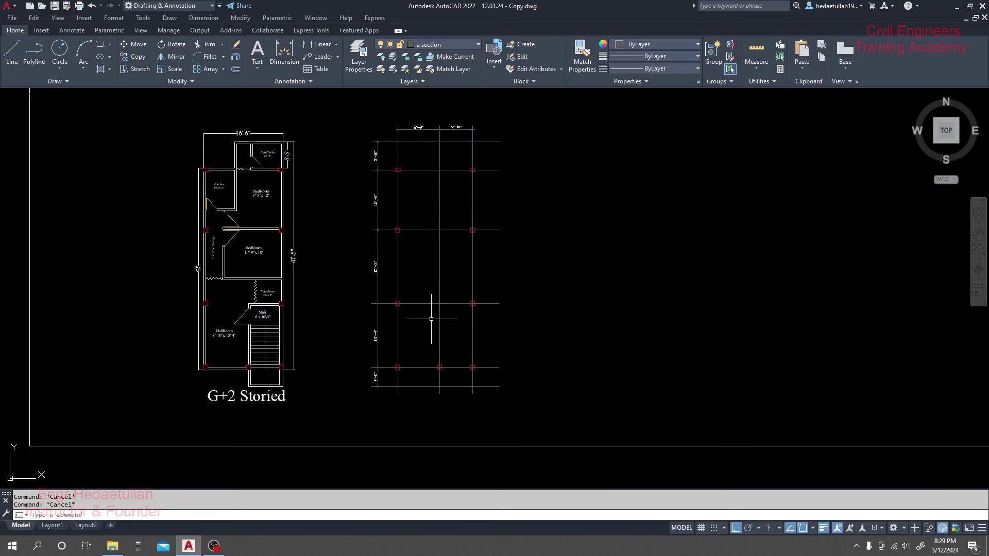
- Save the drawing with the dimensioned column and grid layout
middle_click_drag(425, 280, 420, 273)
key("ctrl+s")
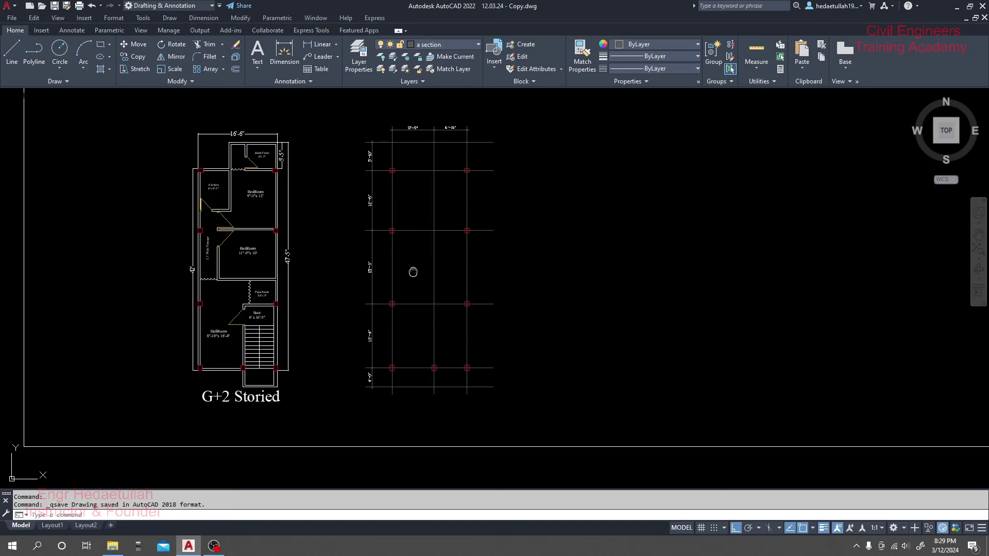
mouse_move(411, 272)
middle_mouse_down()
mouse_move(407, 254)
mouse_move(399, 269)
middle_mouse_up()
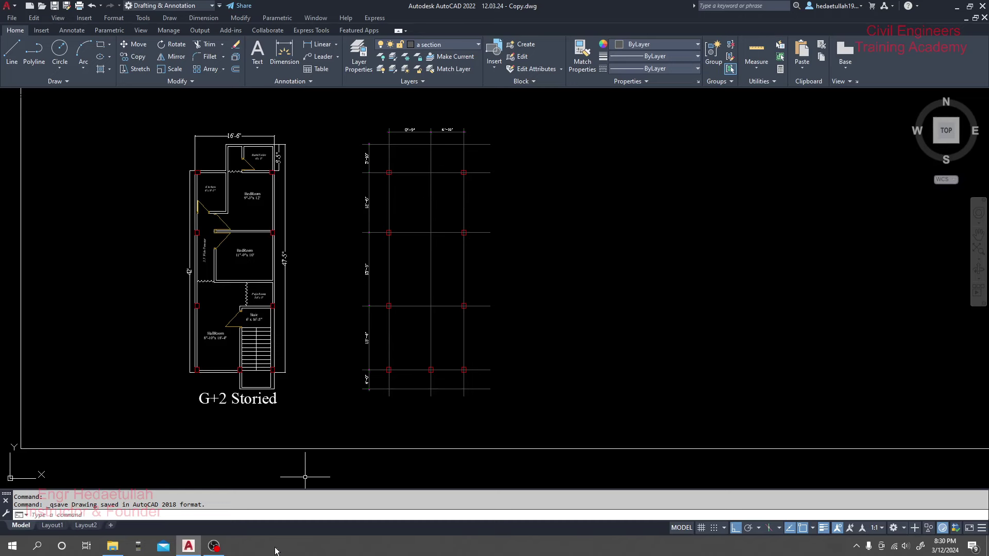
- Go to the desktop and launch ETABS 2016
left_click(112, 545)
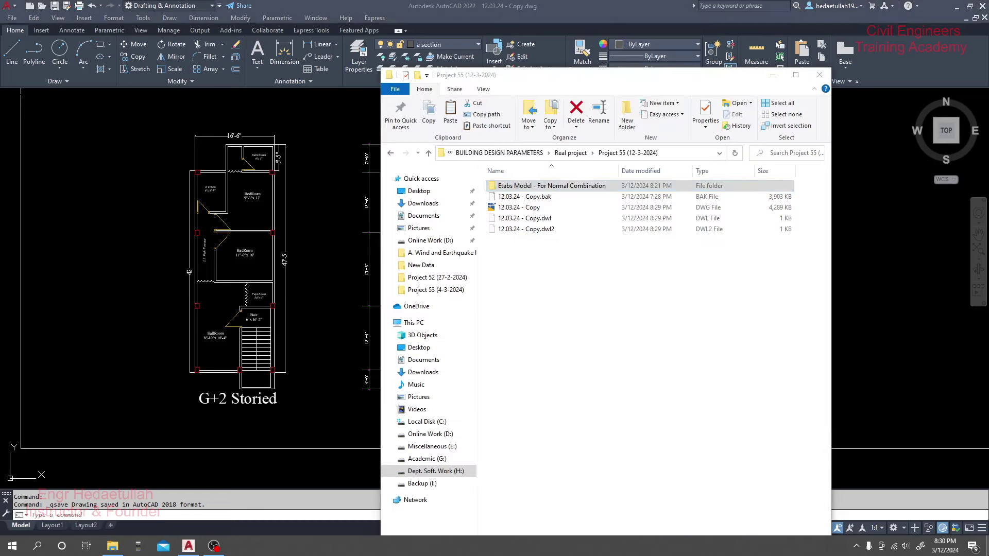
left_click(988, 545)
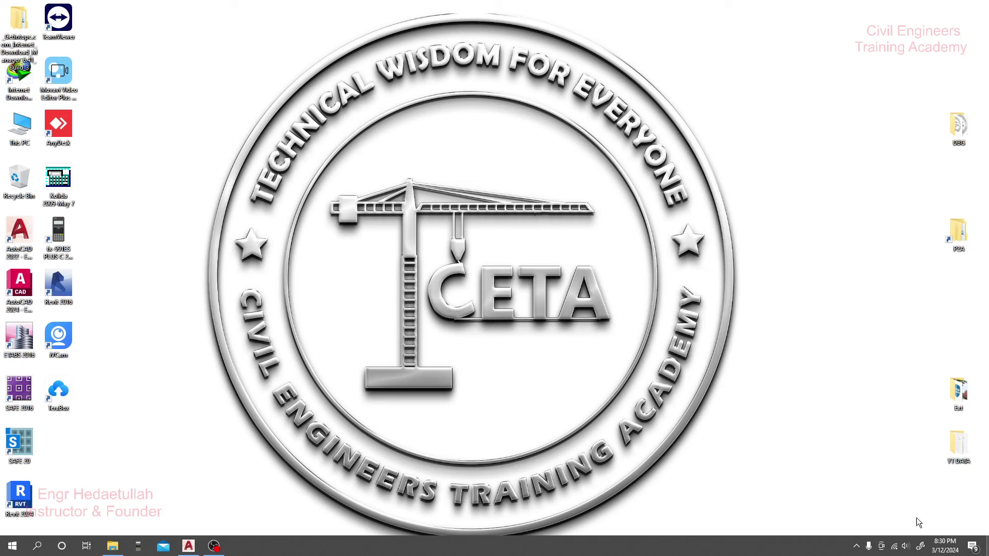
double_click(19, 338)
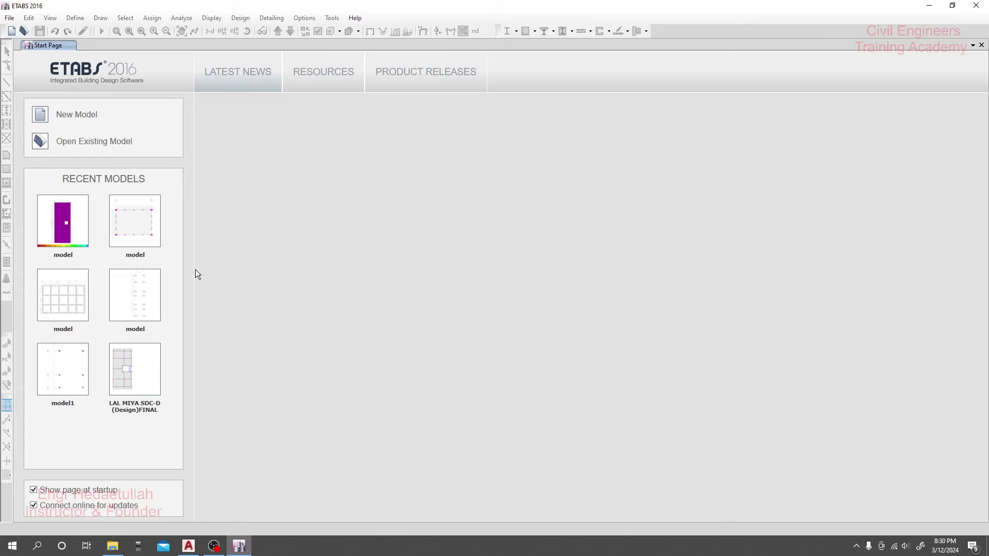
- Open the existing file "model" from the "Etabs Model - For Normal Combination" folder of Project 55 (12-3-2024)
left_click(41, 143)
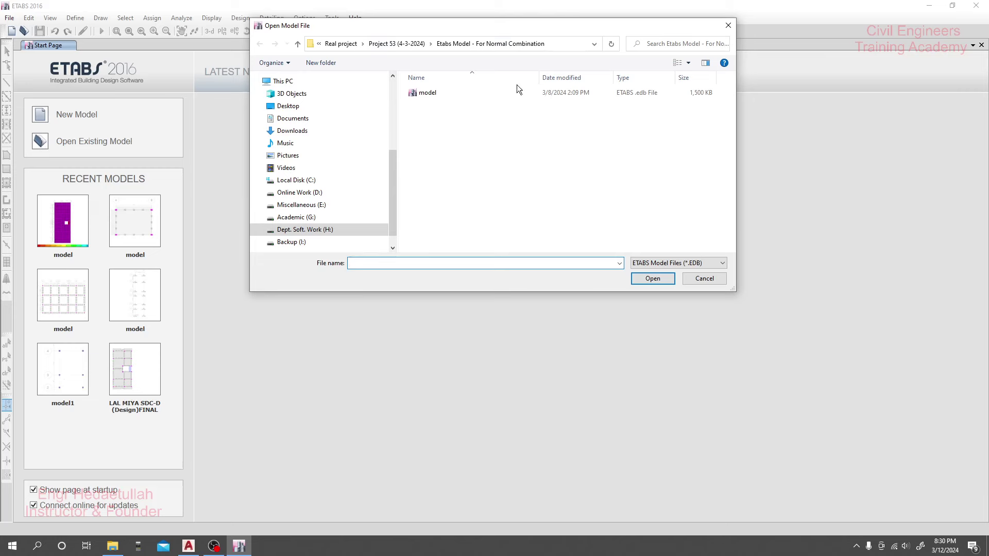
left_click(353, 44)
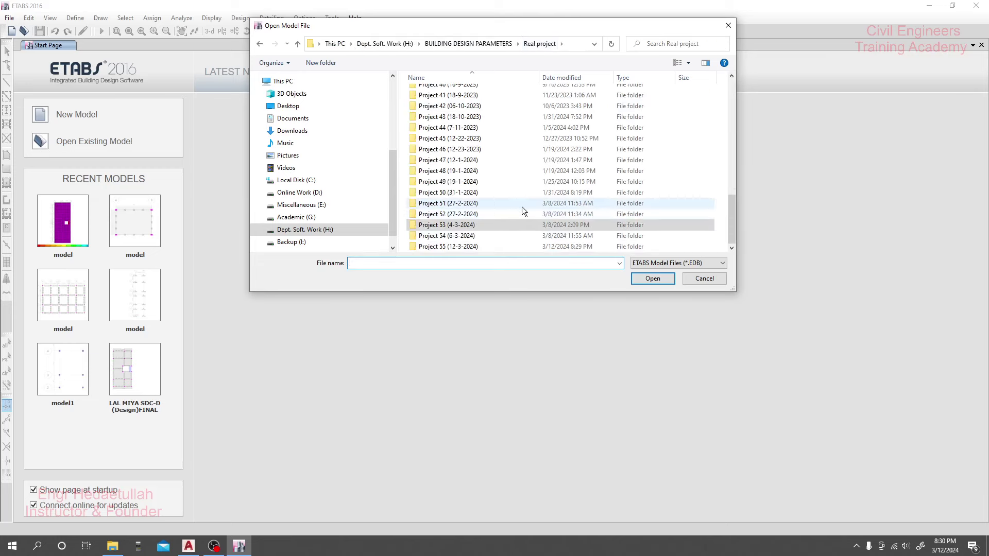
double_click(463, 246)
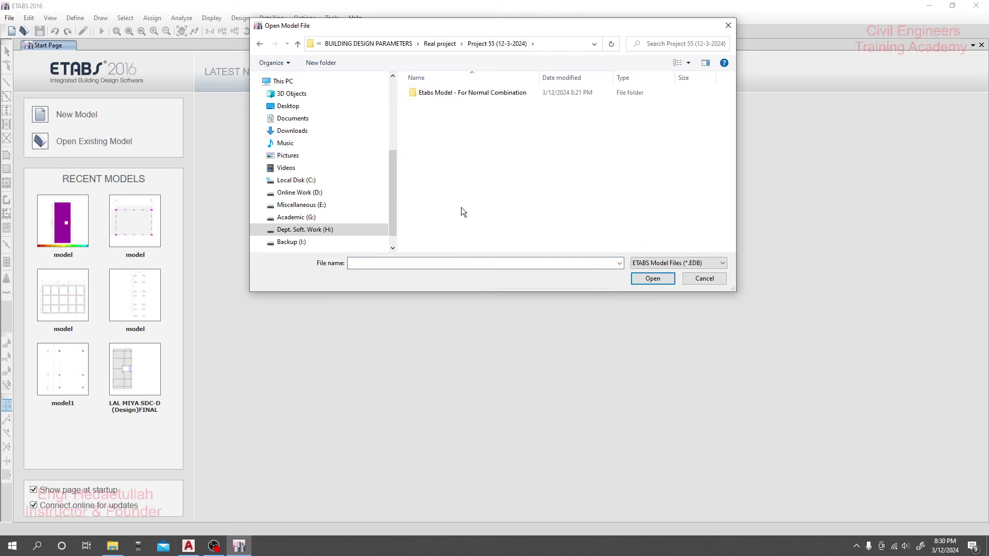
double_click(448, 92)
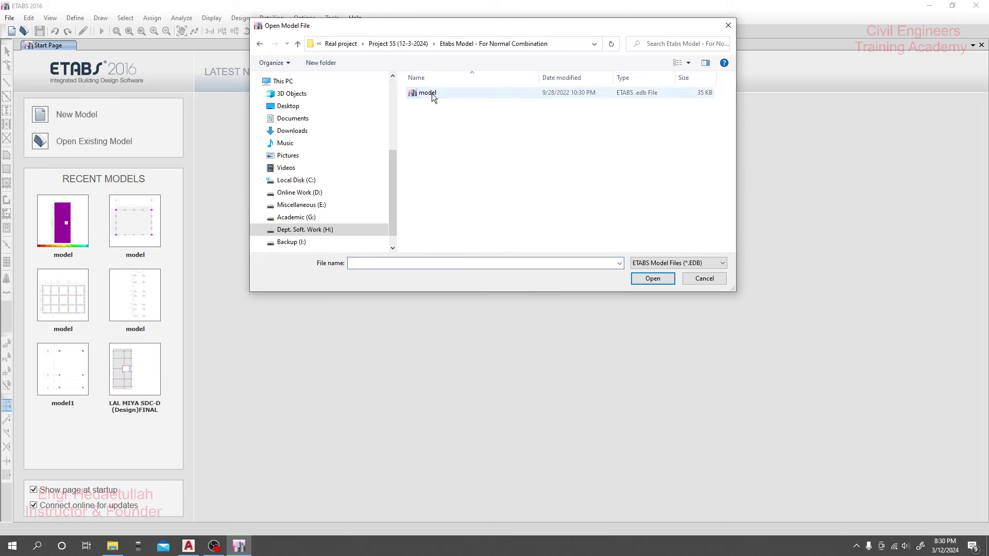
left_click(432, 93)
left_click(652, 279)
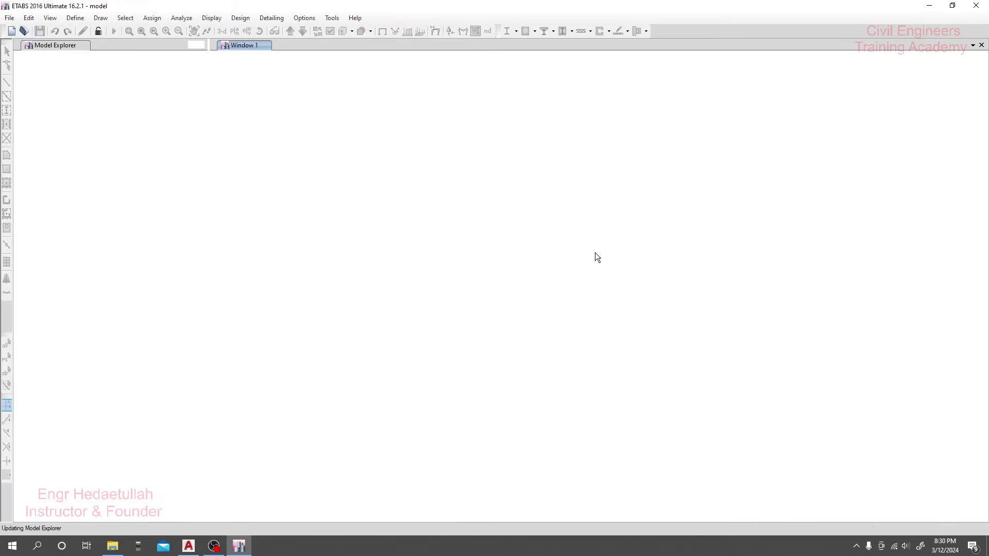
- Review the defined materials, checking the fy 72.5ksi and 3050Psi entries, without changing them
left_click(72, 18)
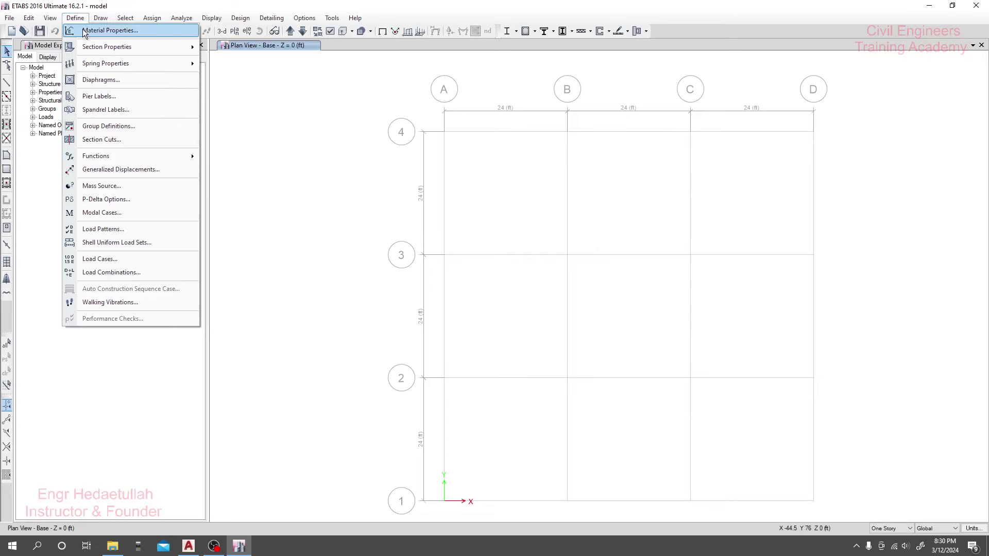
left_click(105, 31)
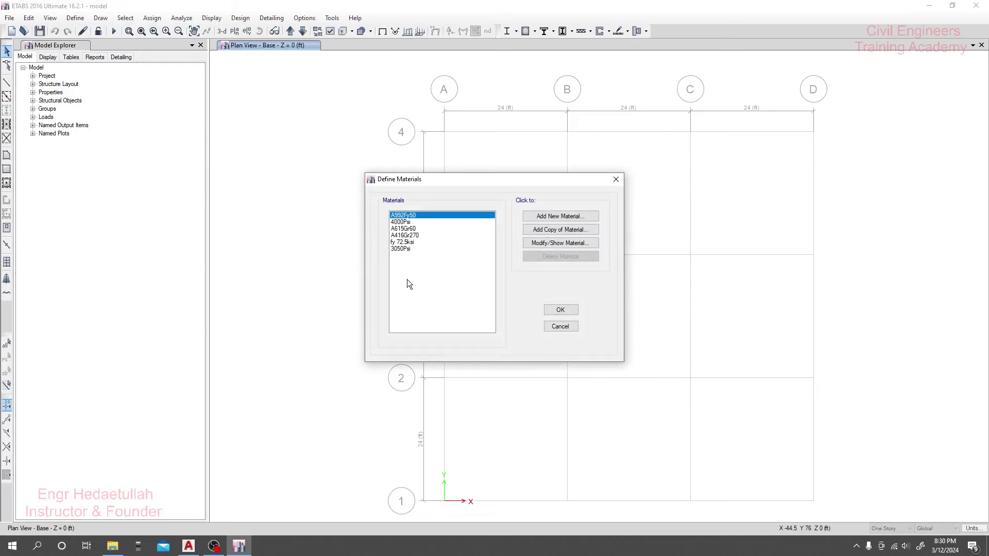
left_click(403, 249)
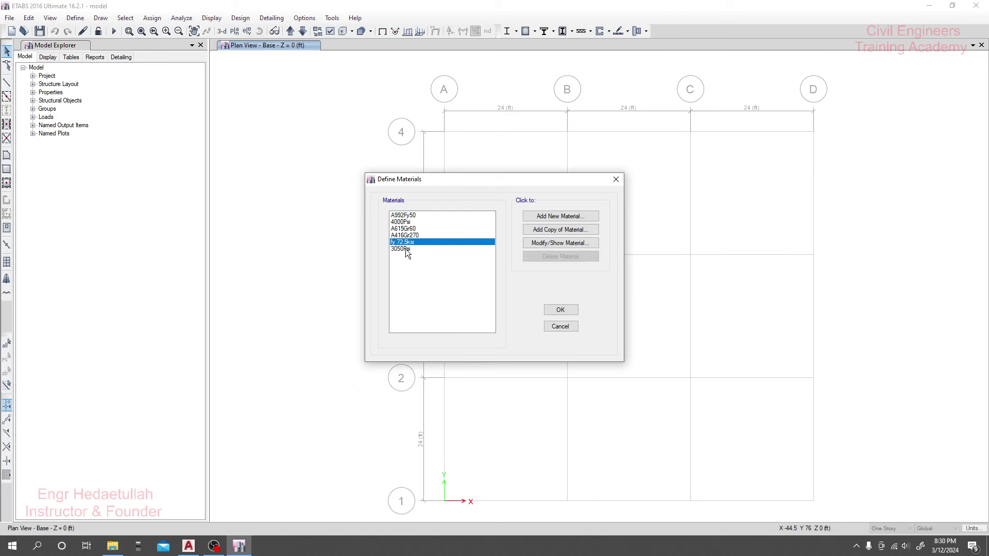
left_click(401, 243)
left_click(561, 326)
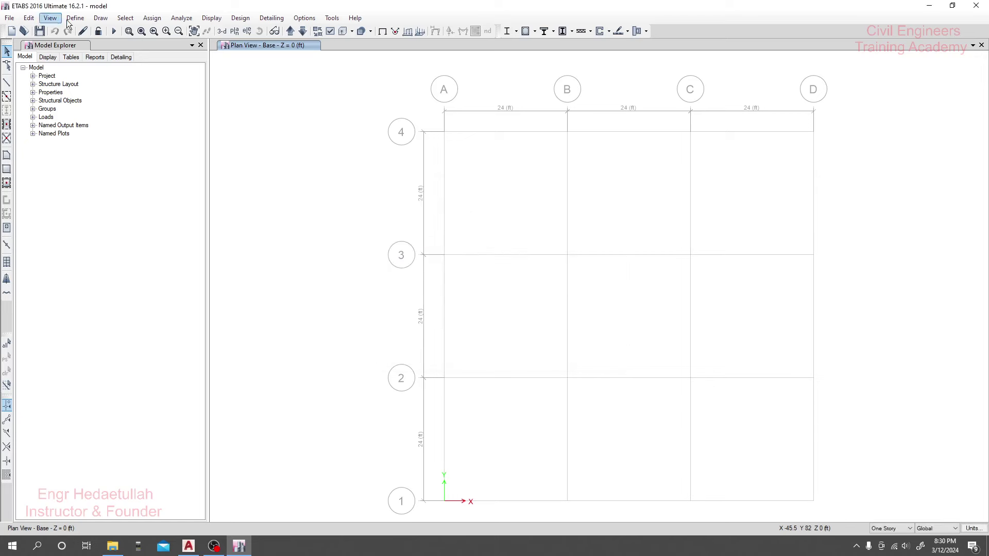
- Review the frame section properties defined for the columns and beams, including C(12x12) and GB(10x15)
left_click(47, 21)
mouse_move(76, 18)
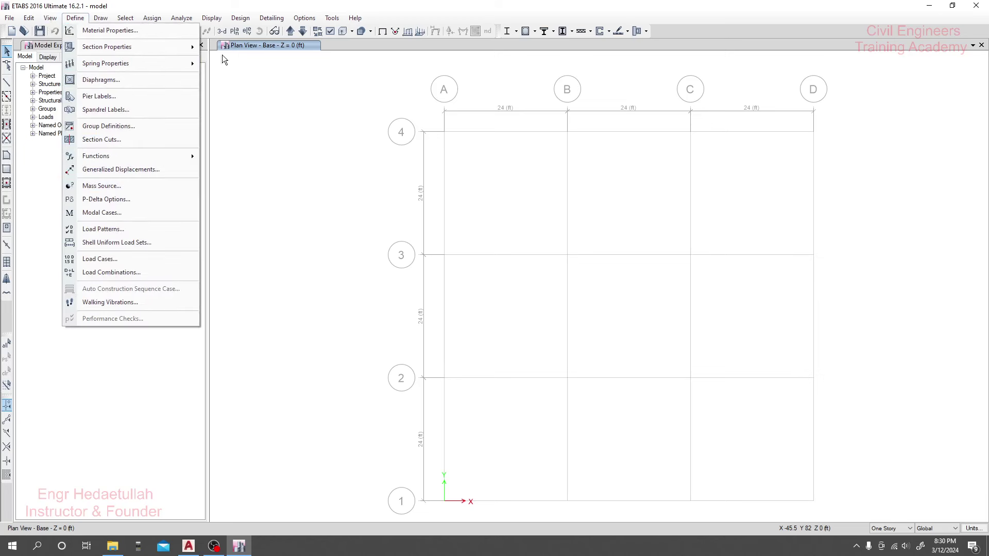
mouse_move(192, 51)
left_click(243, 48)
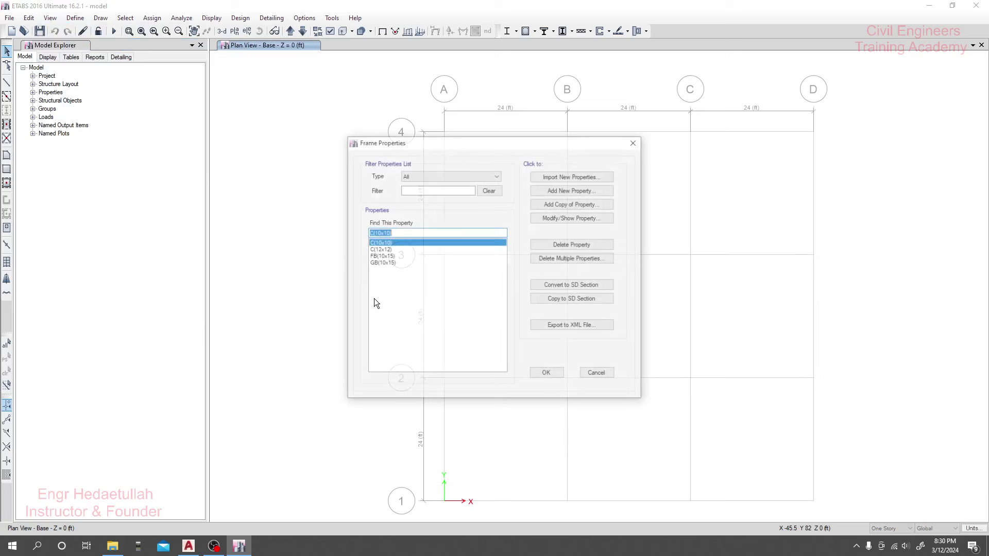
left_click(392, 249)
left_click(391, 263)
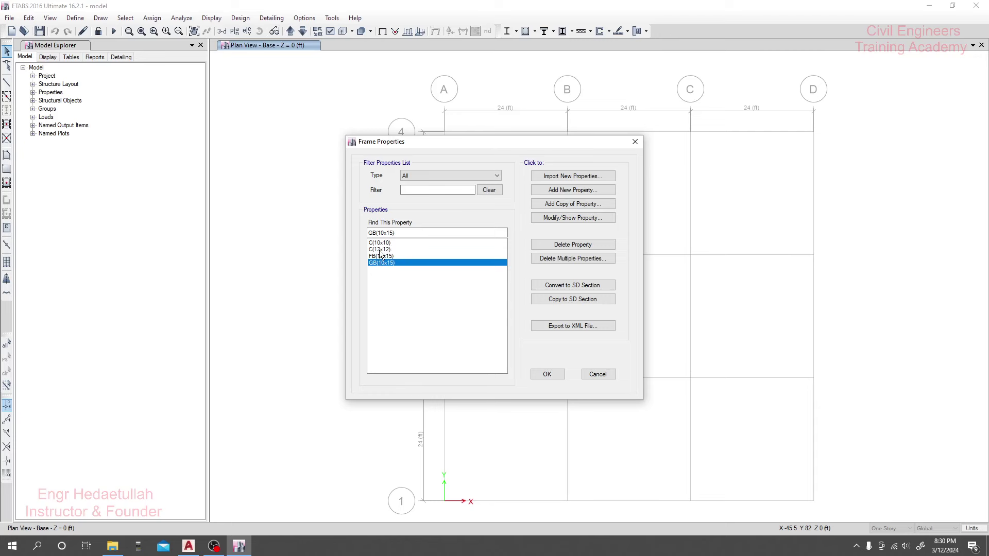
left_click(595, 375)
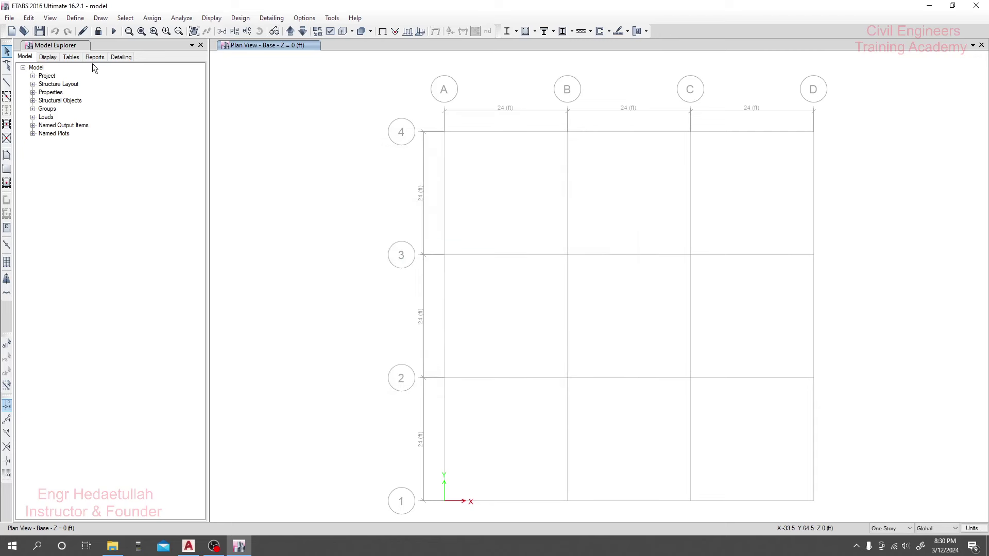
- Review the defined load patterns from Dead through the seismic and wind loads
left_click(75, 18)
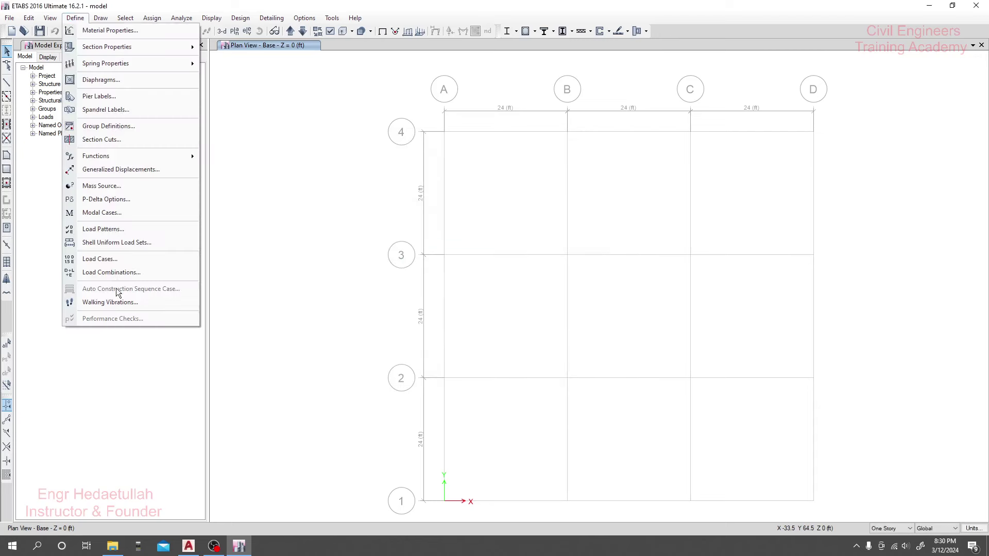
left_click(109, 229)
scroll(340, 301, "down", 1)
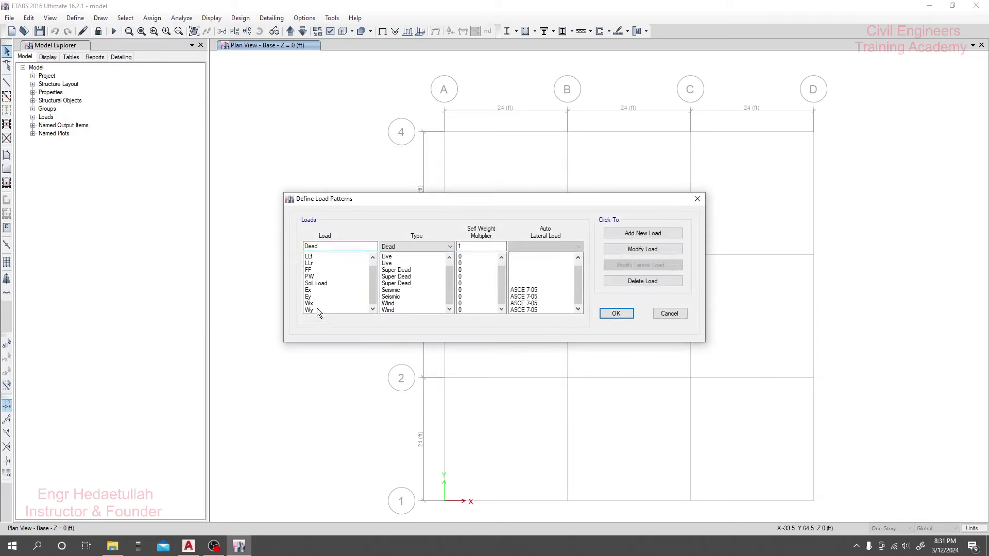
scroll(310, 276, "up", 1)
scroll(310, 276, "down", 1)
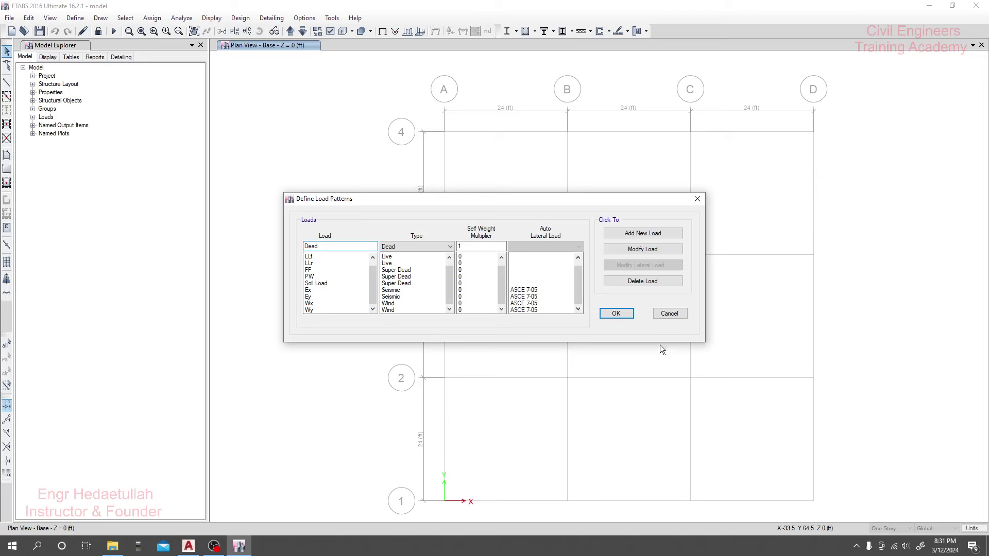
left_click(616, 313)
- Look through the load combinations list, highlighting the numbered Comb entries and the group from *ALL DL to ALL Gravity Load
left_click(75, 18)
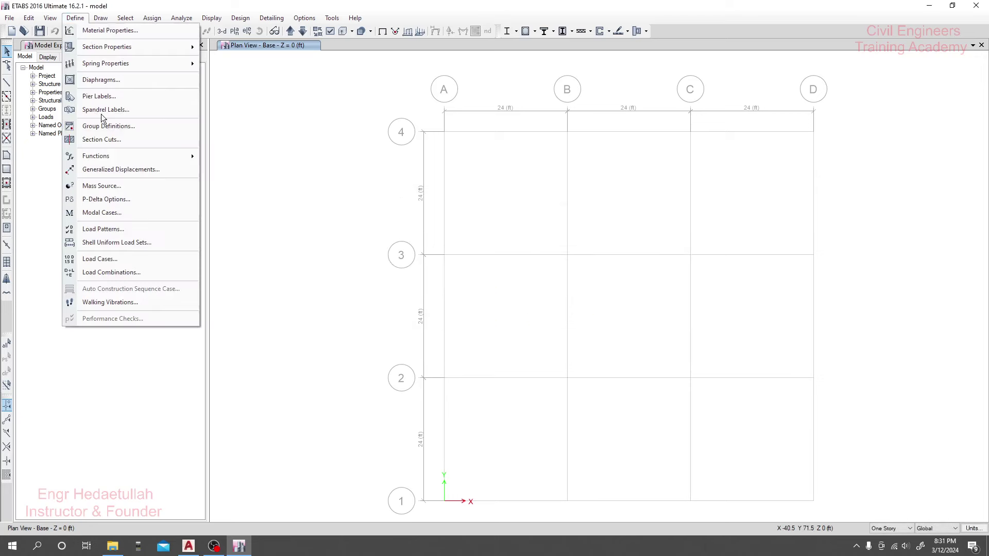
left_click(128, 277)
scroll(419, 273, "down", 8)
scroll(413, 279, "up", 2)
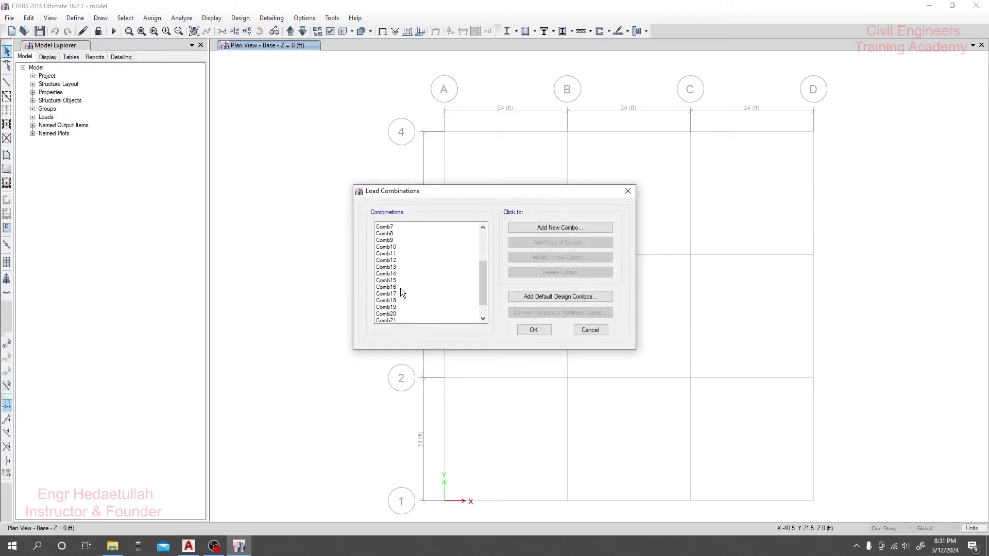
scroll(400, 288, "up", 4)
left_click_drag(389, 264, 405, 329)
scroll(401, 292, "up", 5)
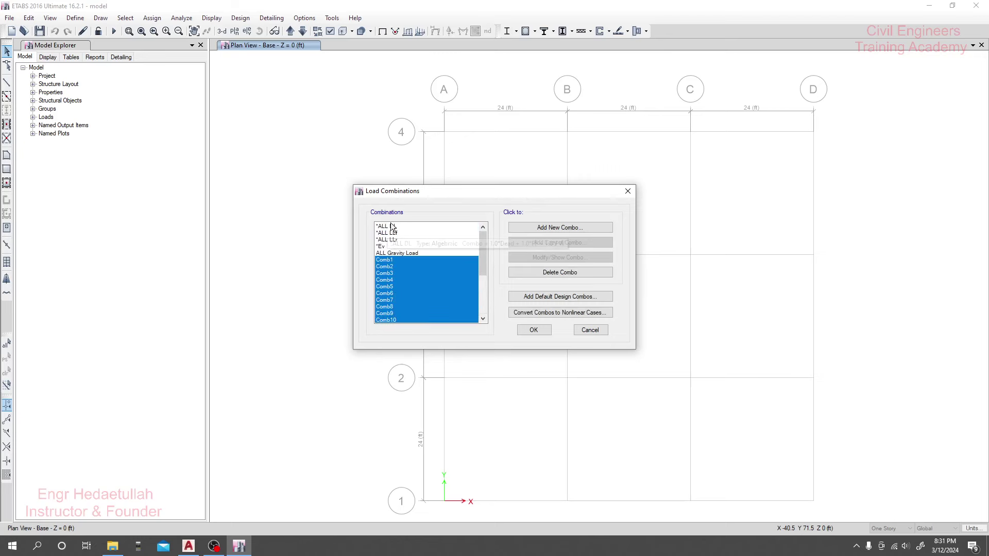
left_click_drag(391, 228, 397, 251)
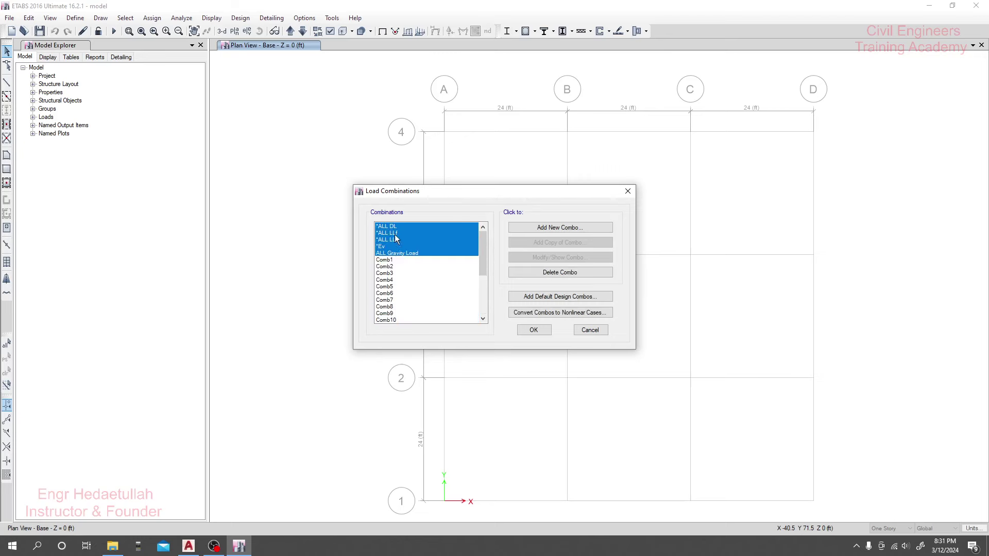
left_click_drag(433, 193, 399, 170)
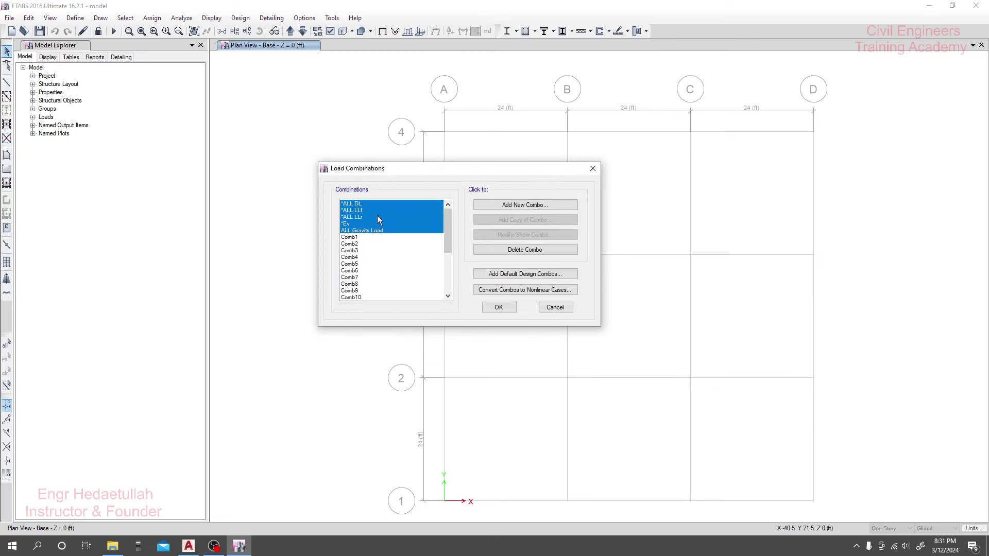
- Examine the *Ev combination and the load factors of the numbered combinations up to Comb23, closing the load combinations list
left_click(355, 224)
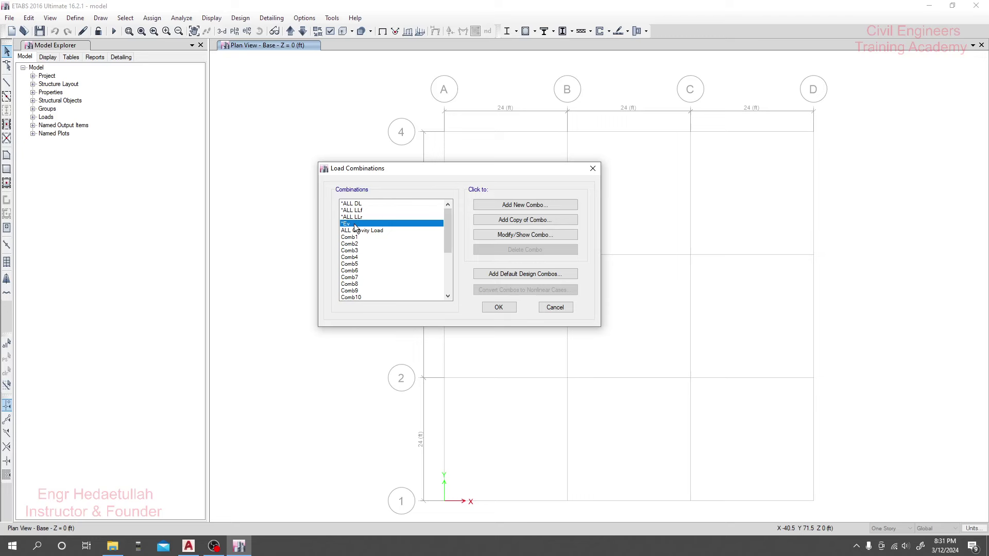
scroll(362, 280, "down", 1)
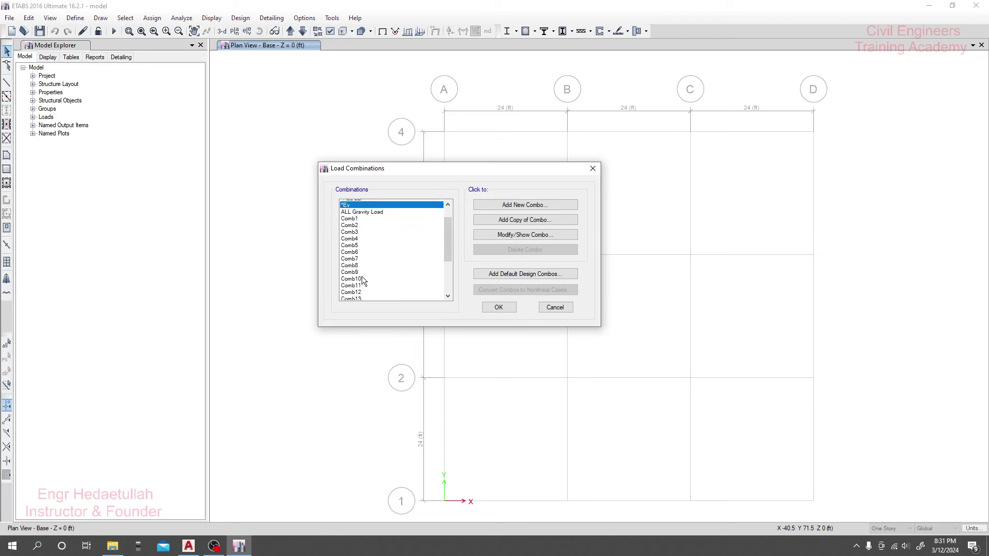
scroll(364, 268, "down", 2)
scroll(366, 250, "up", 3)
scroll(362, 273, "down", 5)
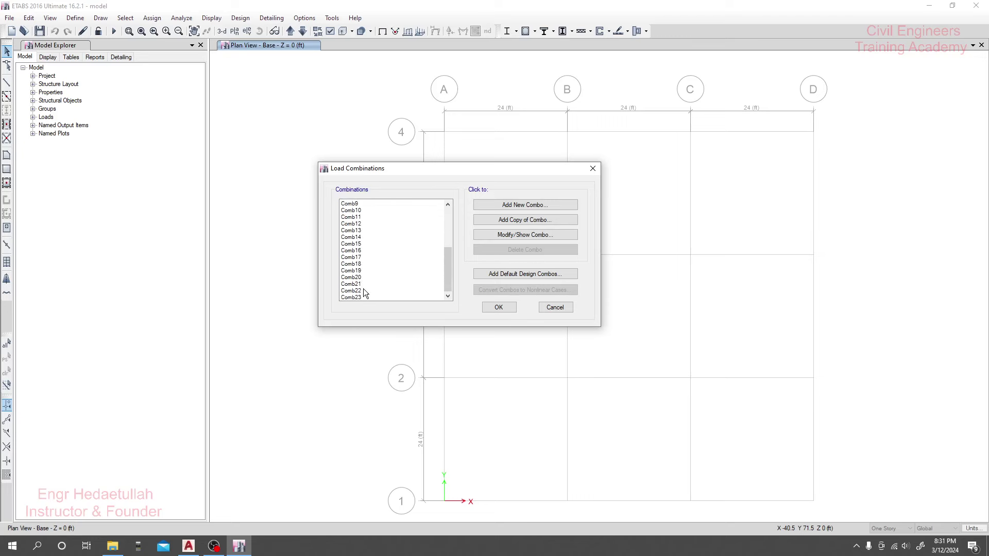
mouse_move(356, 277)
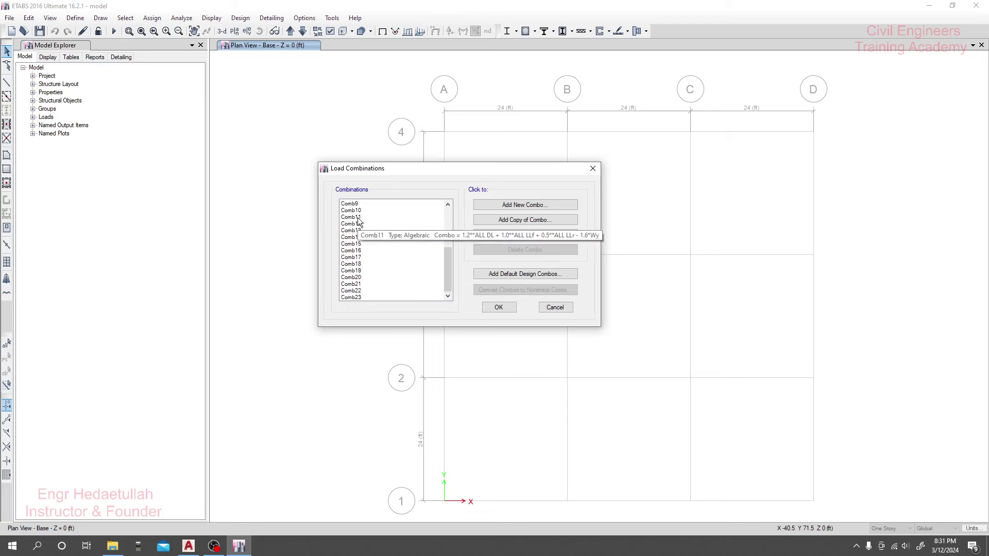
mouse_move(354, 253)
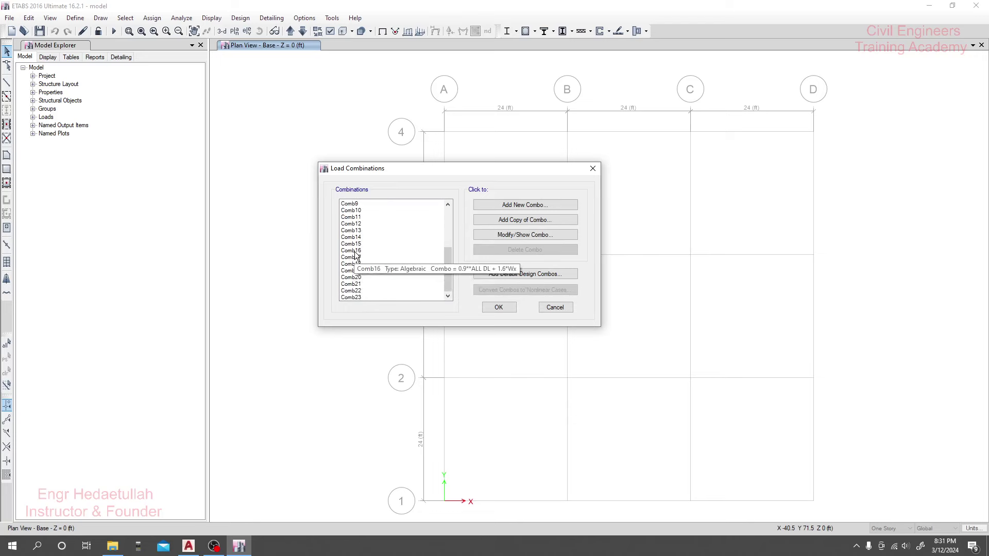
scroll(355, 252, "up", 2)
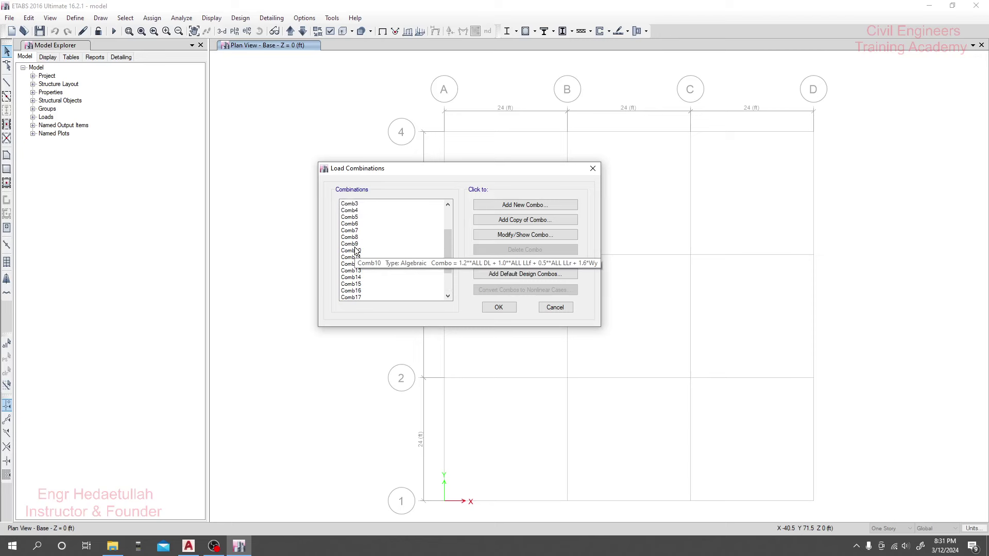
scroll(357, 252, "down", 2)
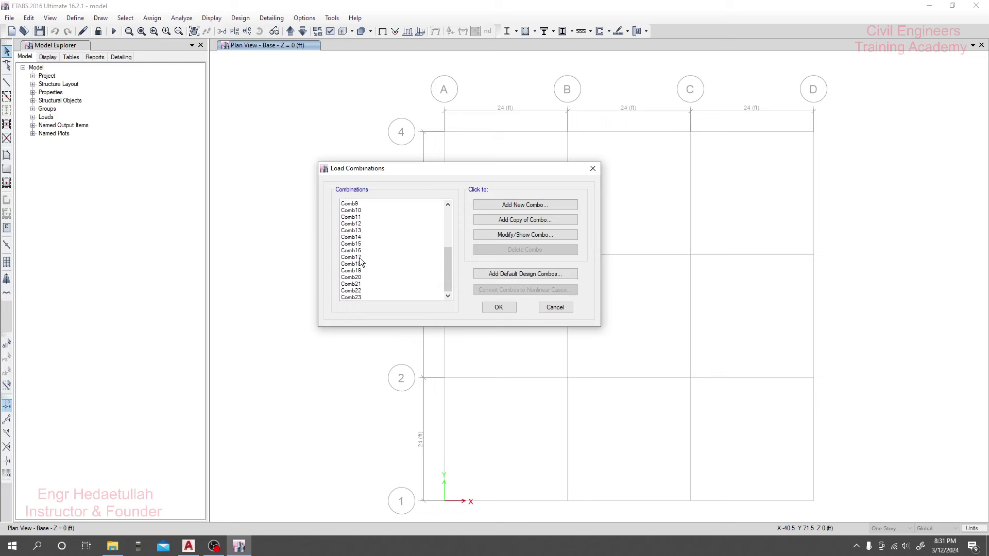
left_click(447, 234)
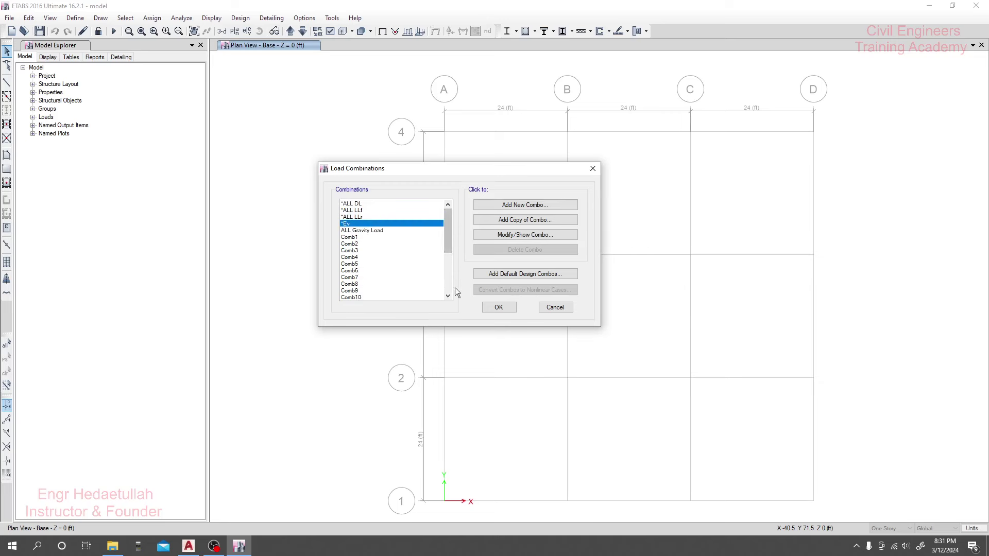
left_click(497, 308)
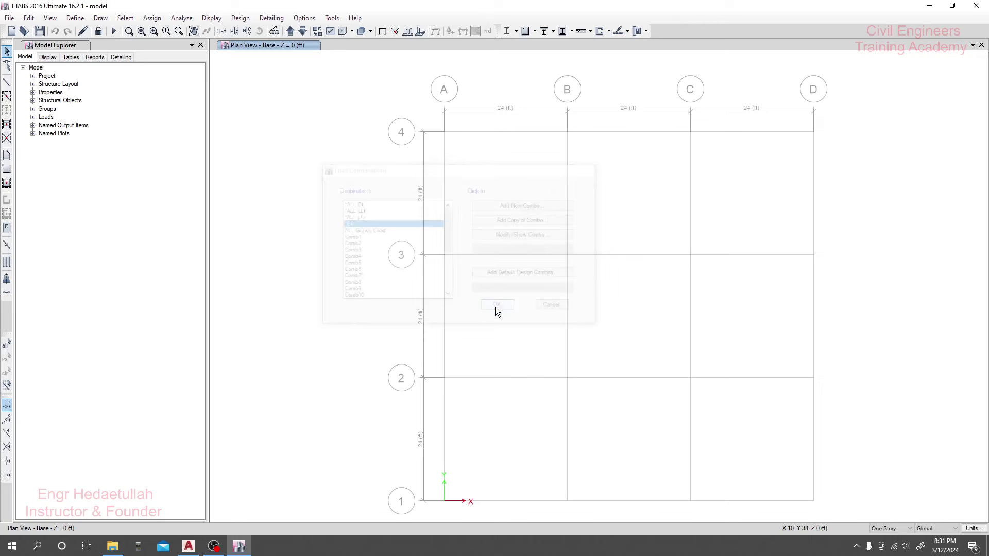
- Open tower T1's story data and set the height of Story1 to 6 ft
right_click(300, 124)
left_click(330, 133)
left_click_drag(459, 199, 307, 125)
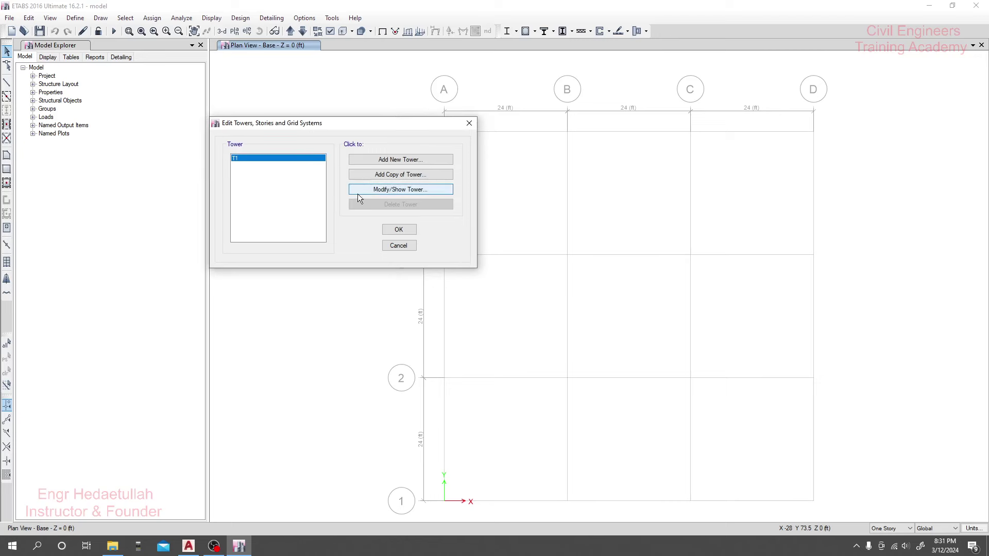
left_click(369, 189)
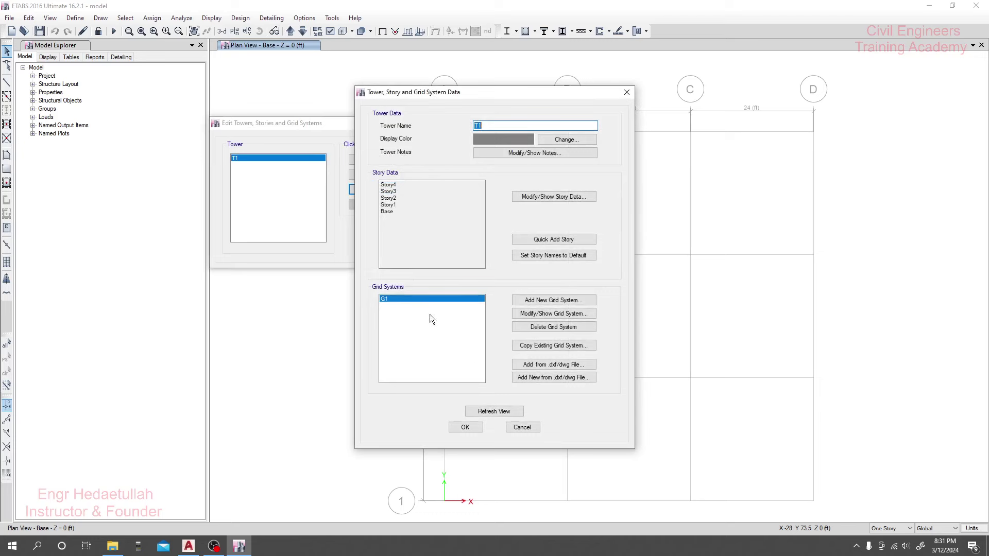
left_click(536, 314)
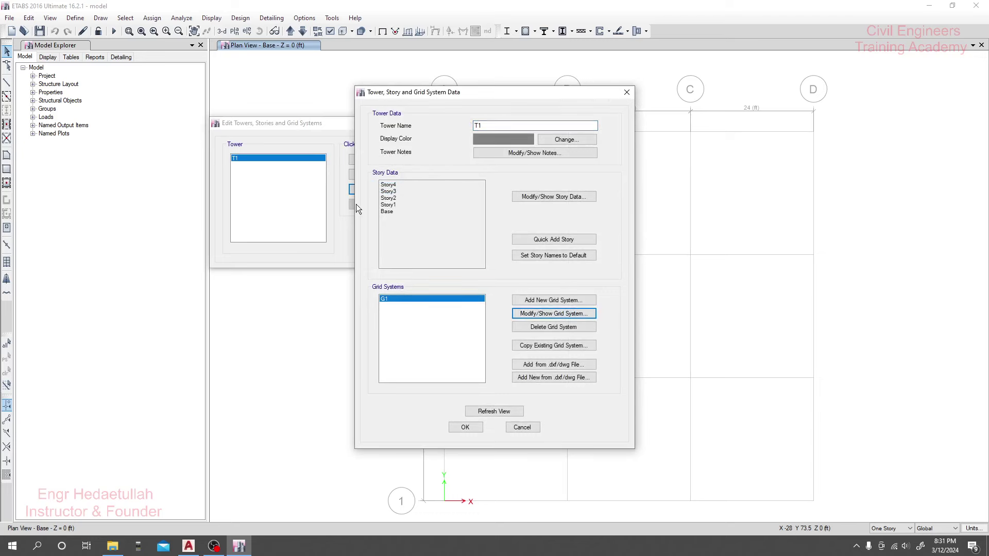
left_click(545, 197)
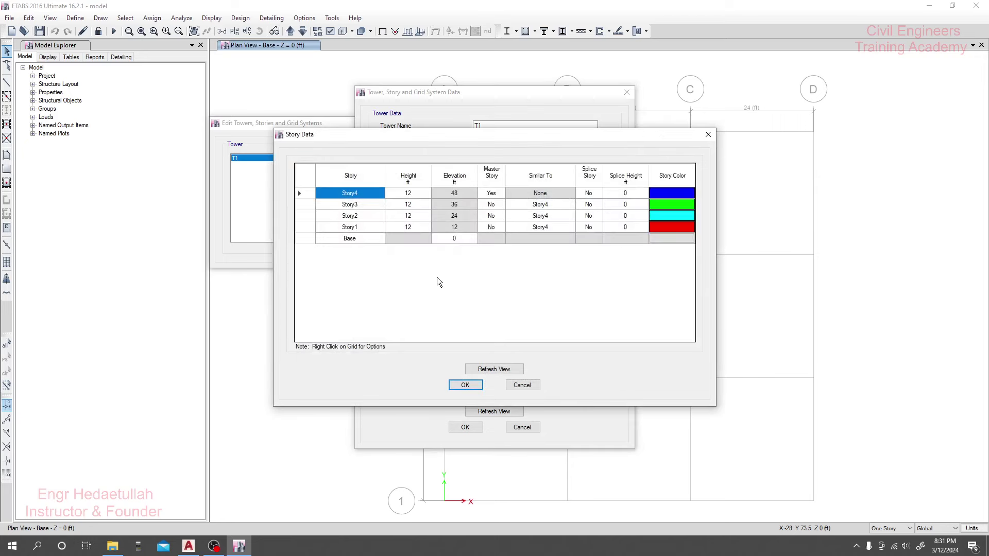
double_click(415, 226)
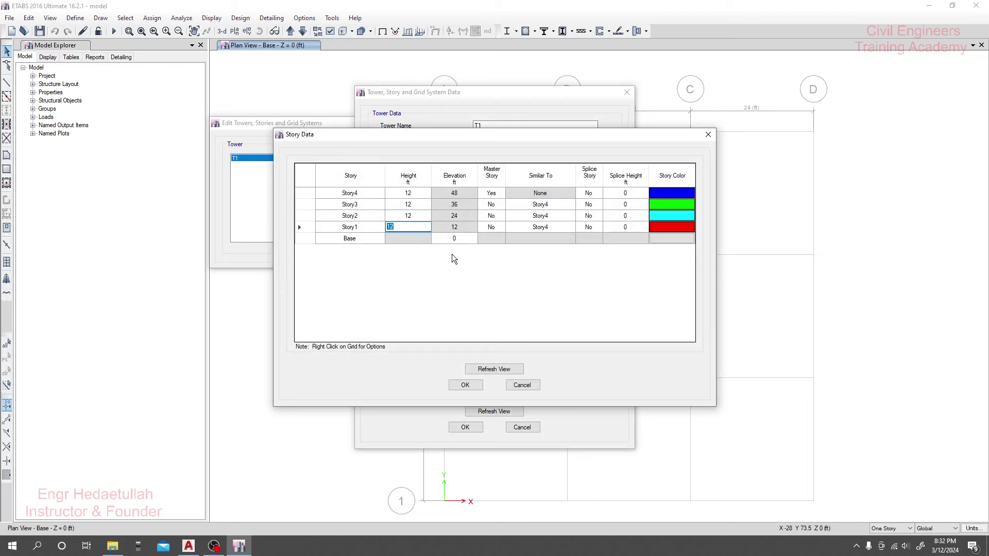
type("6")
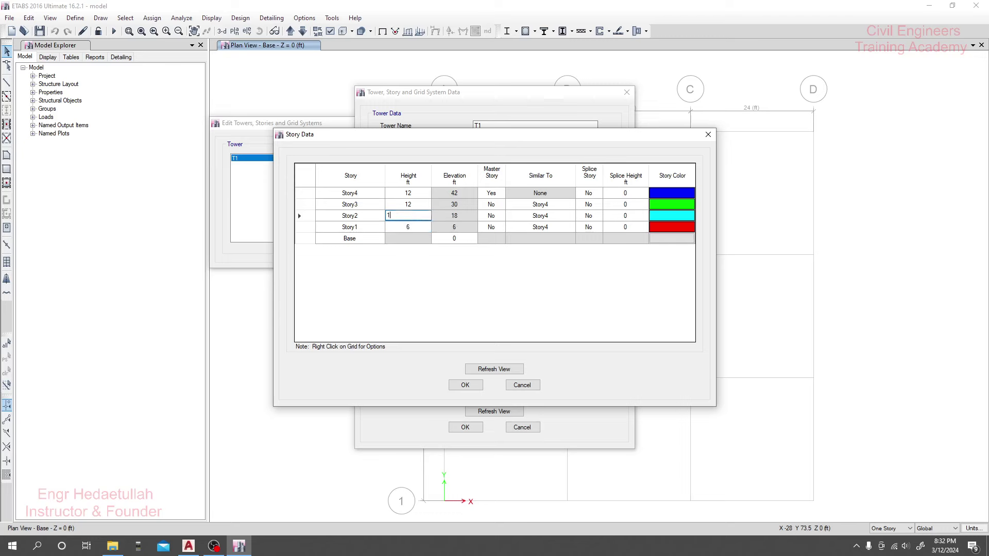
- Set the heights of Story2, Story3 and Story4 to 10 ft
type("0")
left_click(410, 205)
type("1010")
key("Return")
- Rename Story4 as Story4.Roof and accept the story data
double_click(364, 193)
left_click(342, 193)
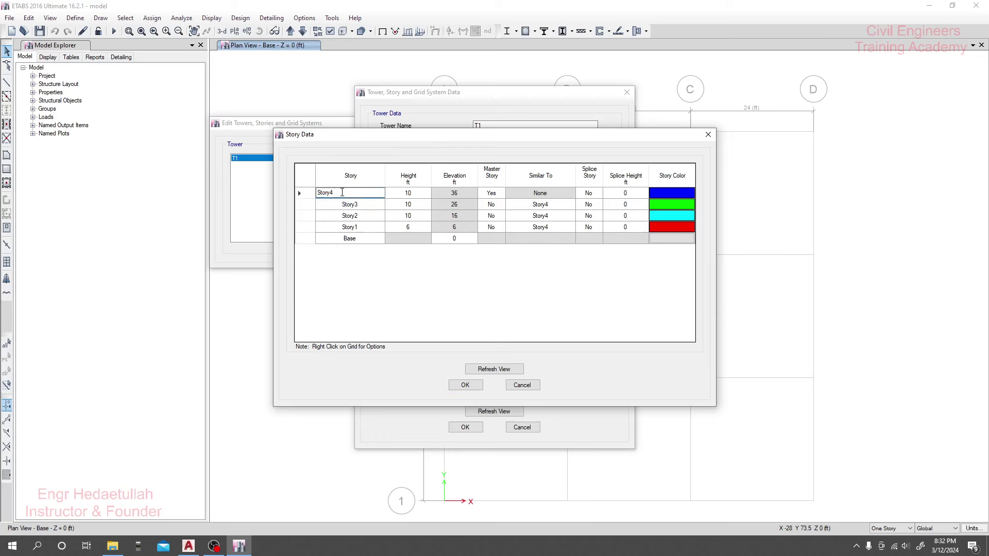
type(".Roof")
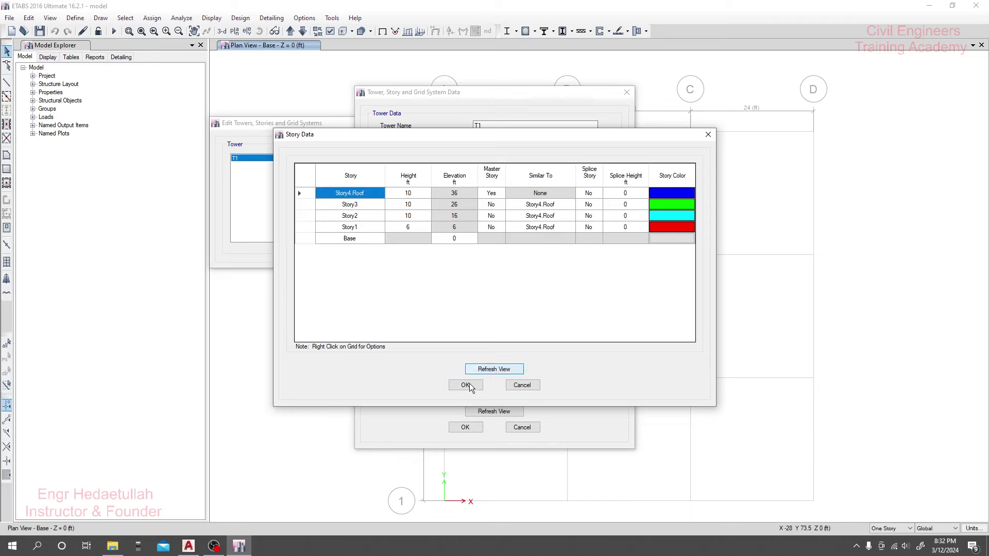
left_click(465, 385)
- Quick-add a story above the roof, name it TR and set its height to 8 ft
left_click(546, 240)
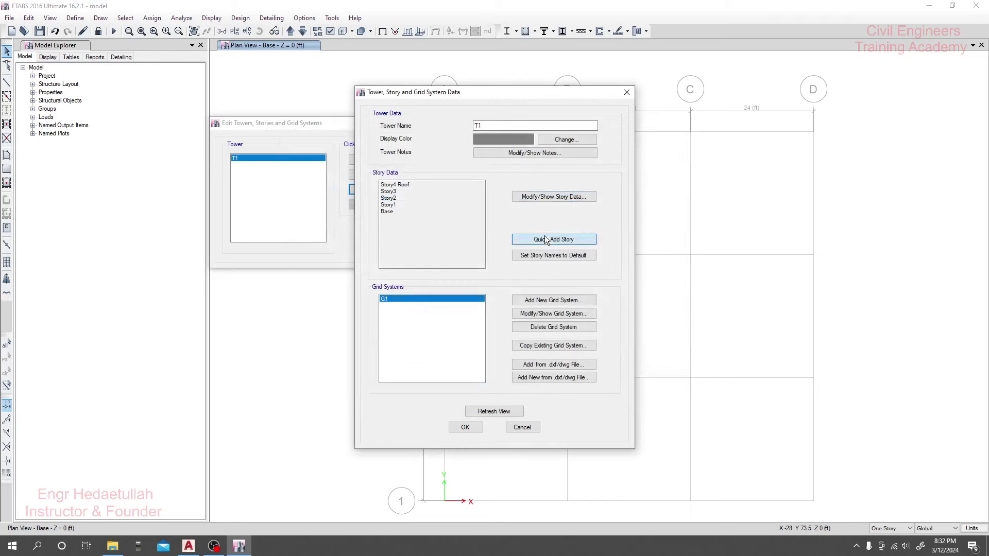
left_click(563, 199)
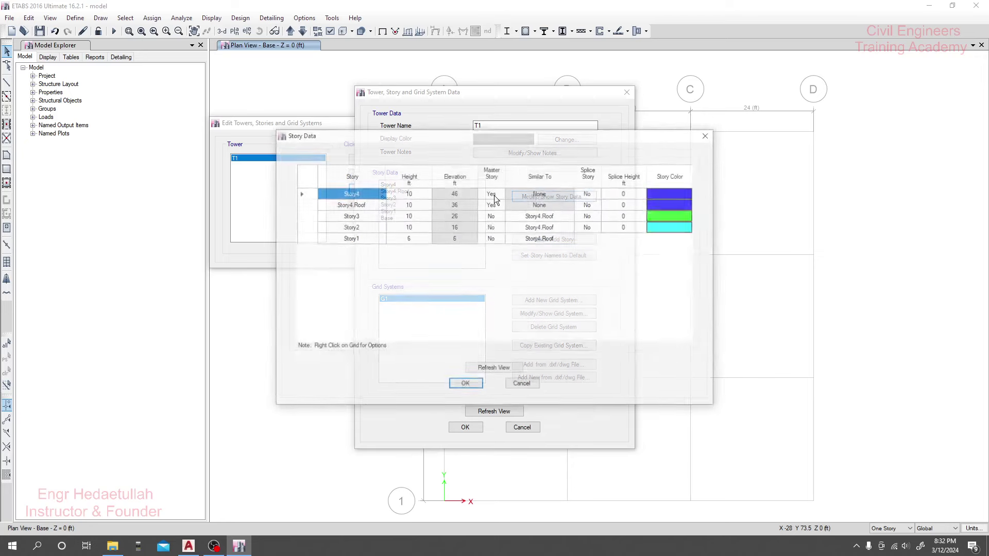
left_click(370, 194)
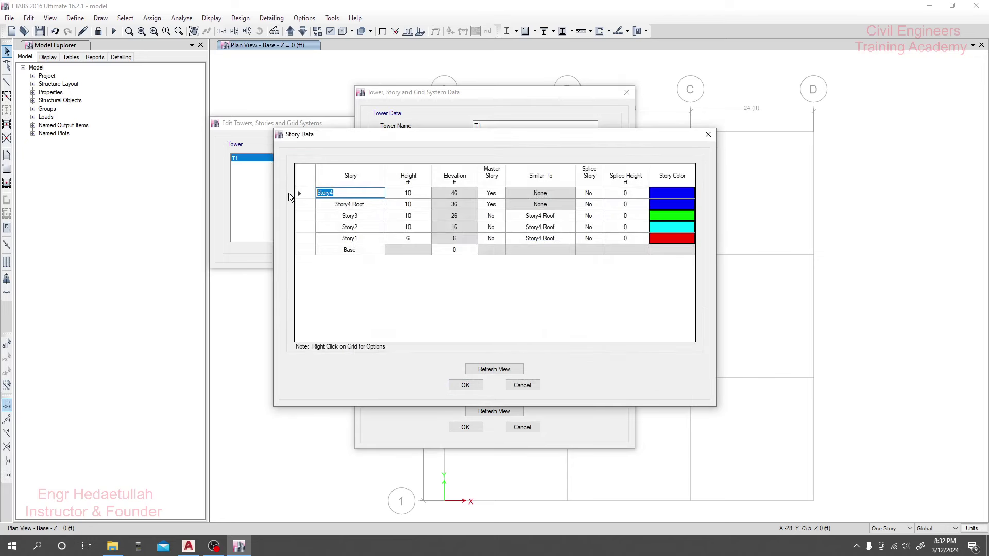
type("TR")
left_click(409, 193)
type("8")
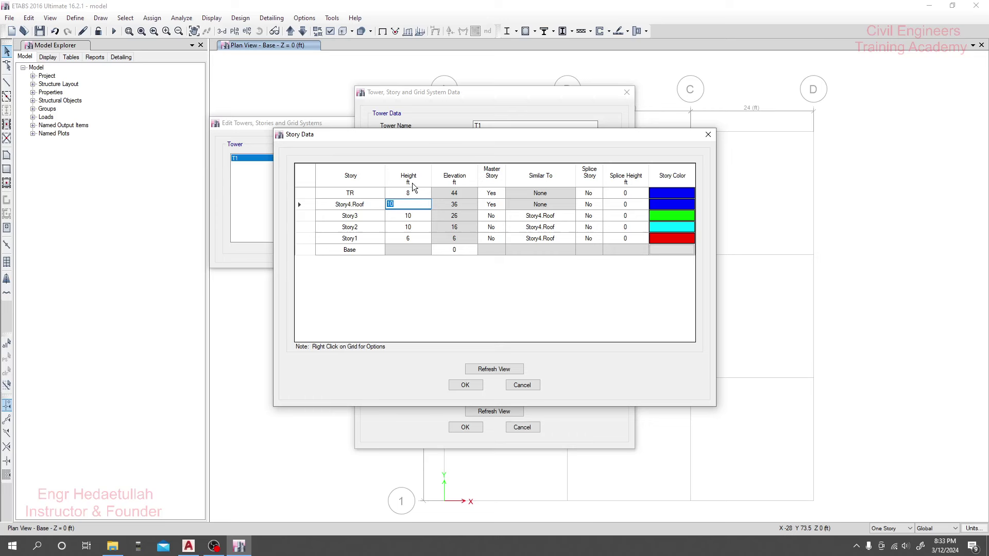
left_click(495, 370)
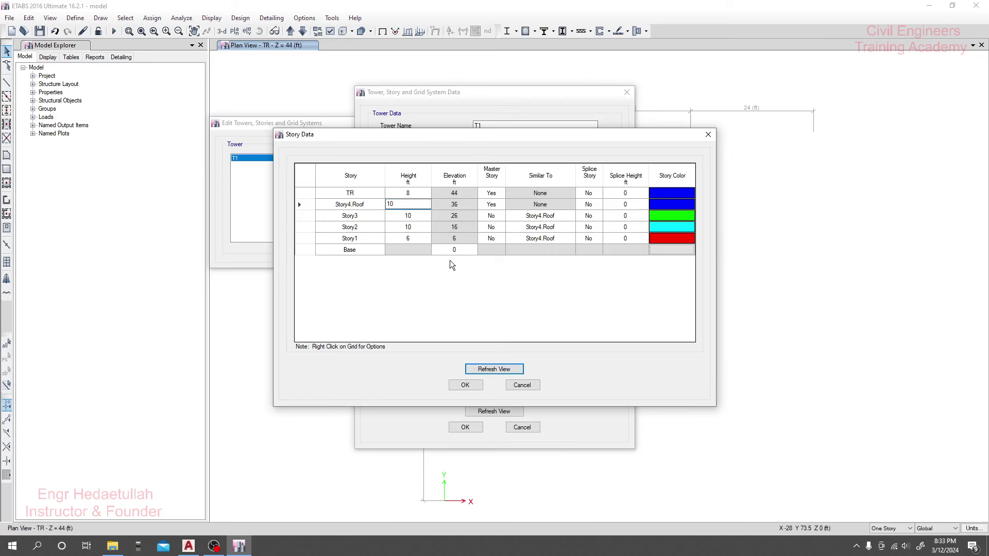
left_click(464, 388)
- Rename Story1 as GF and refresh the view
left_click(362, 238)
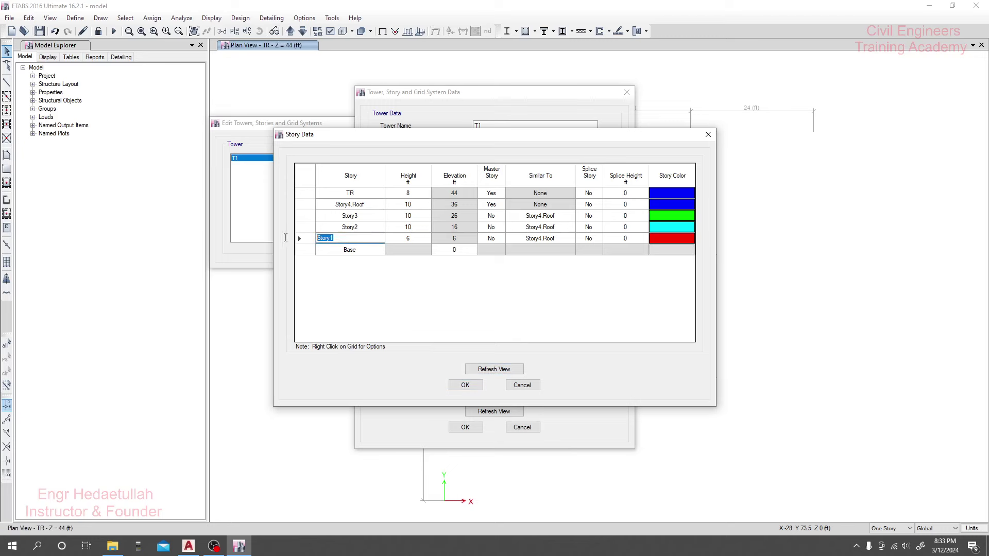
type("GF")
left_click(499, 369)
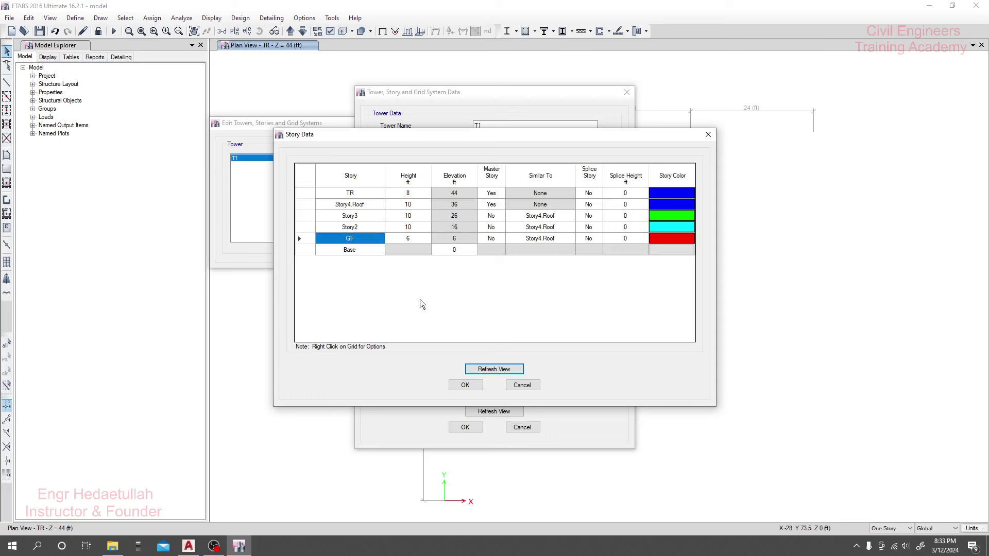
- Rename Story2 as Story1 and Story3 as Story2
double_click(360, 227)
left_click(361, 227)
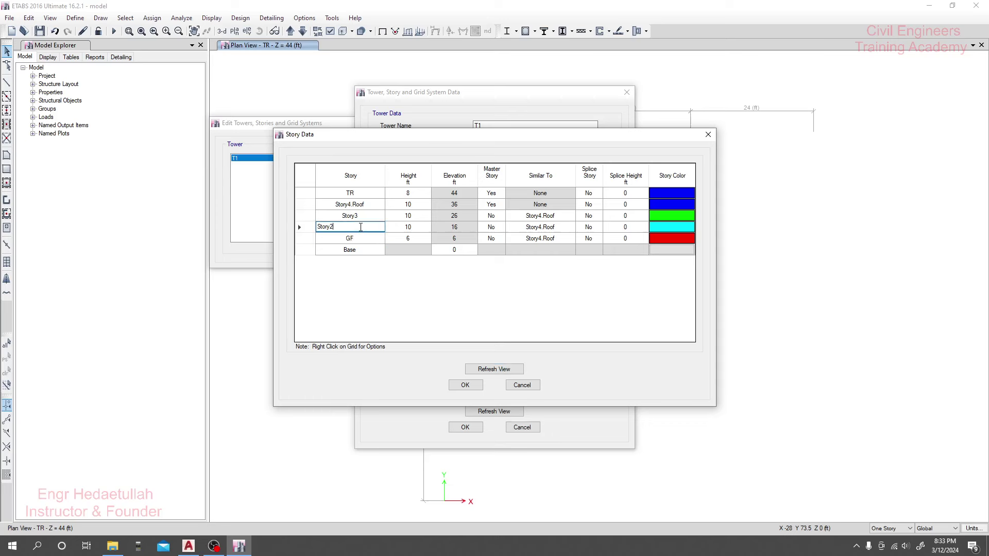
type("1")
double_click(363, 216)
left_click(366, 216)
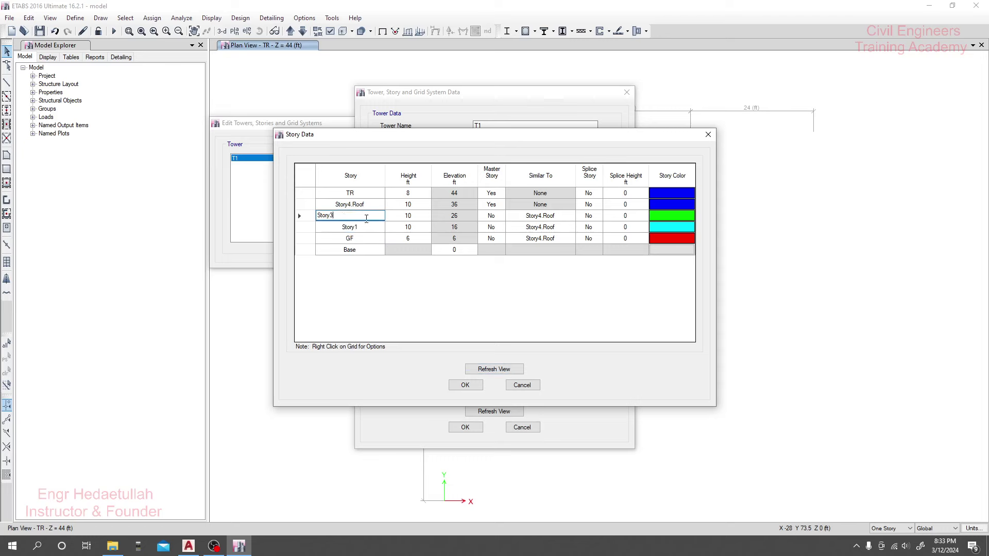
key("BackSpace")
type("2")
- Rename Story4.Roof as Story3.Roof and accept the story data
double_click(355, 204)
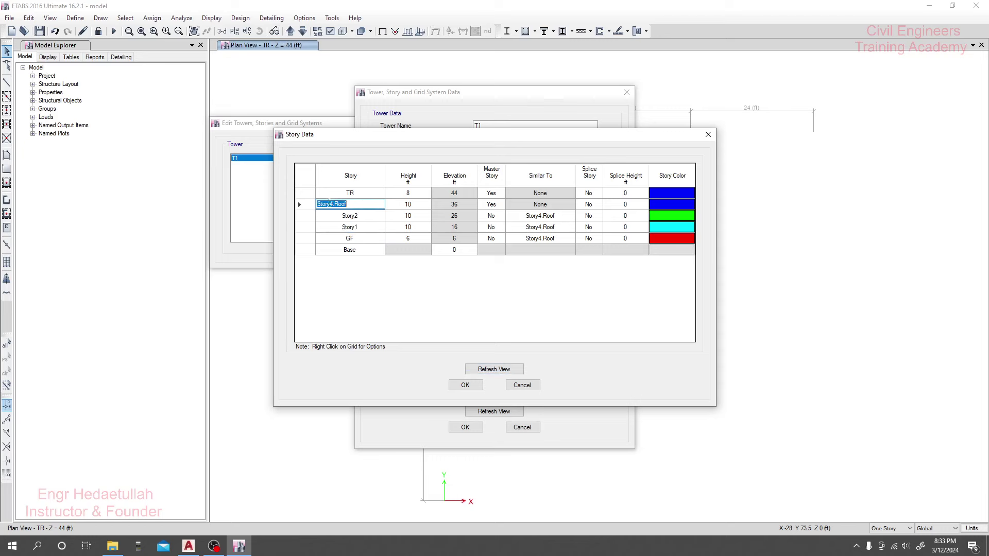
left_click(329, 204)
left_click_drag(329, 204, 332, 204)
type("3")
left_click(492, 370)
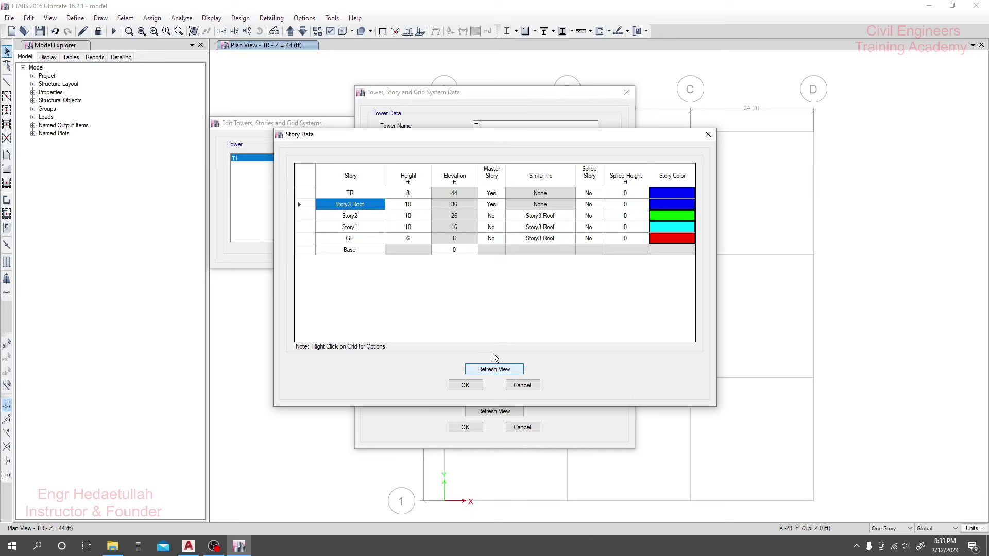
left_click(466, 385)
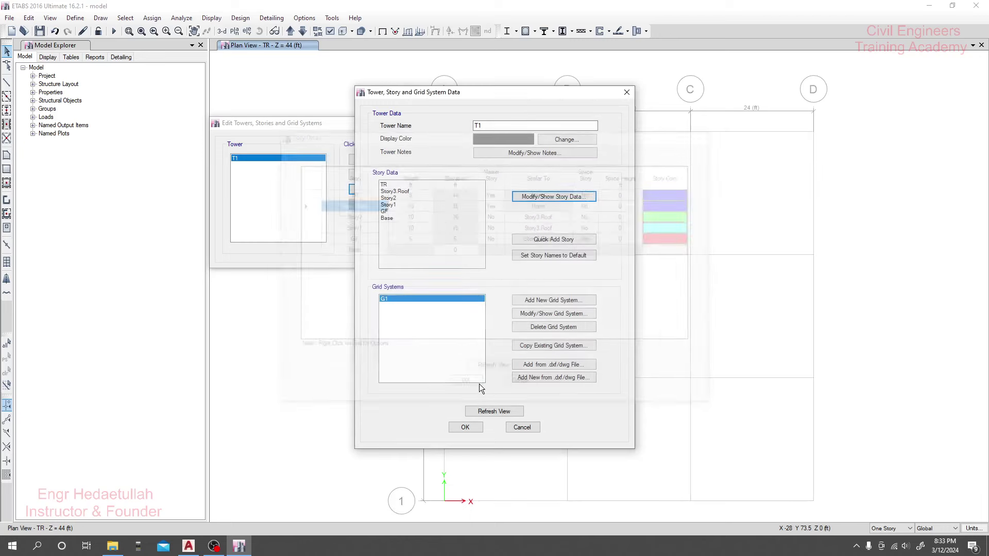
- Open grid system G1 and compare its X and Y grid data as ordinates and as spacing, ending with the spacing display
left_click(545, 314)
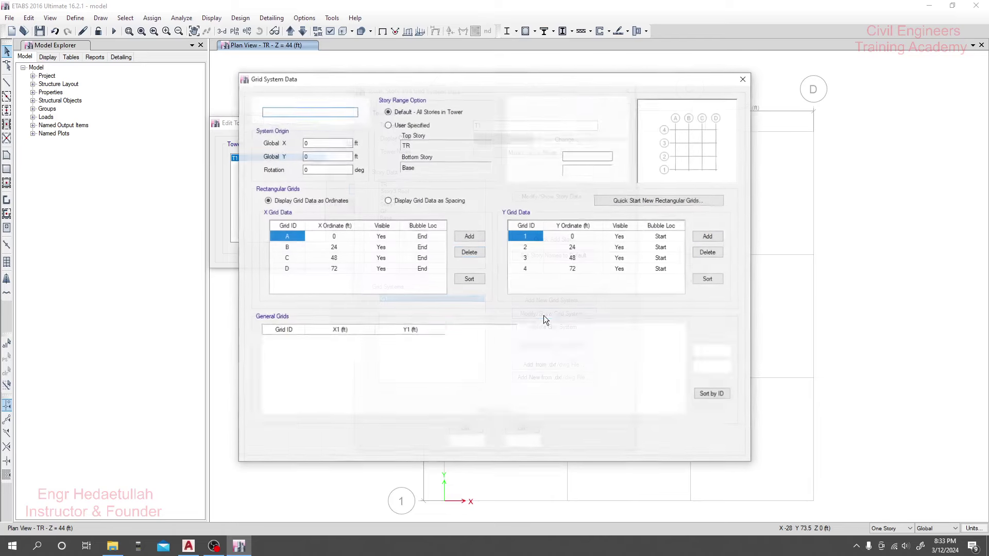
left_click(387, 200)
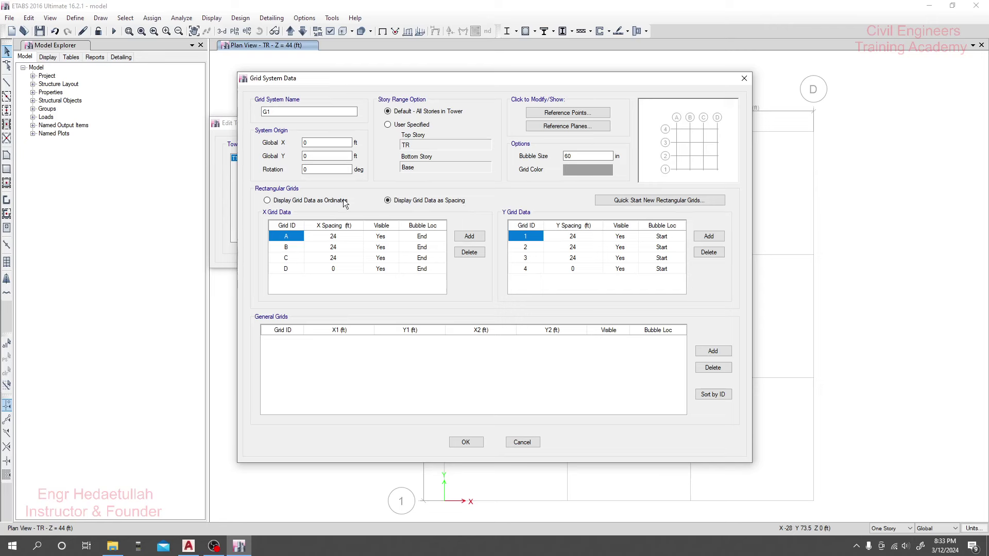
left_click(316, 202)
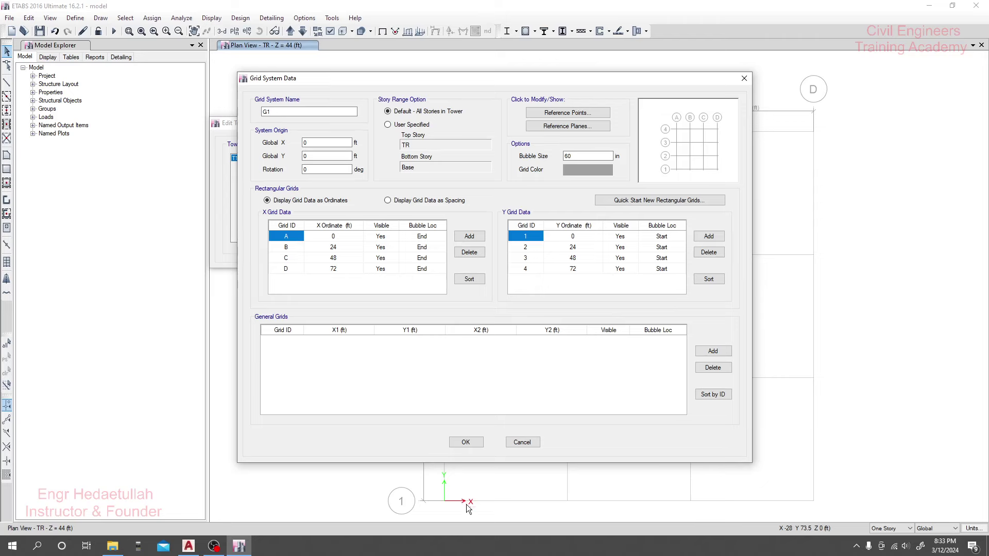
left_click_drag(521, 77, 784, 74)
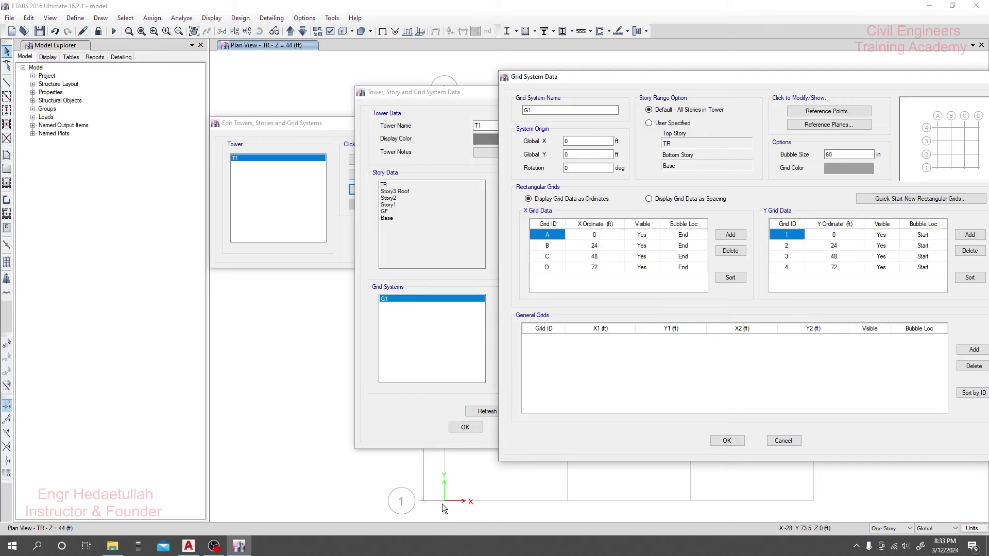
left_click(649, 200)
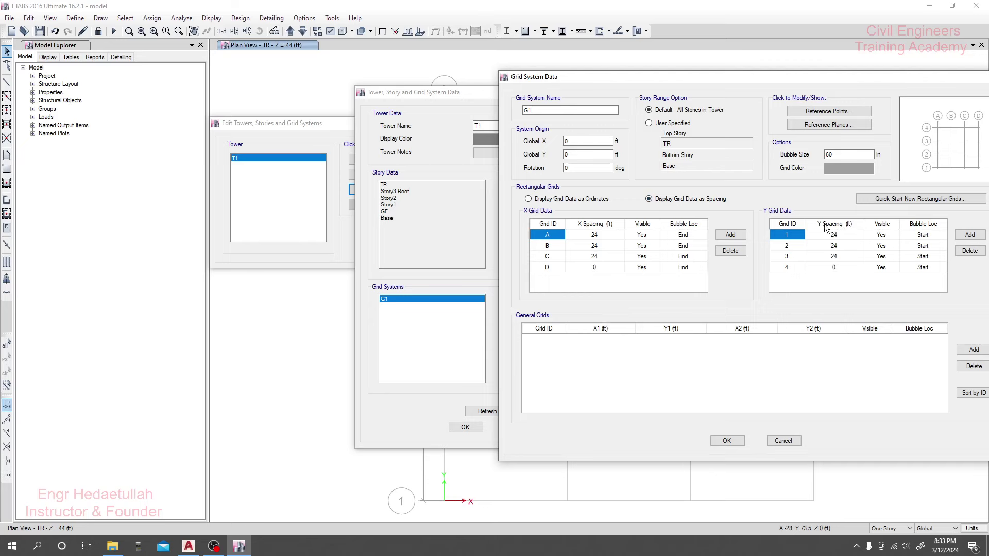
left_click_drag(764, 77, 502, 58)
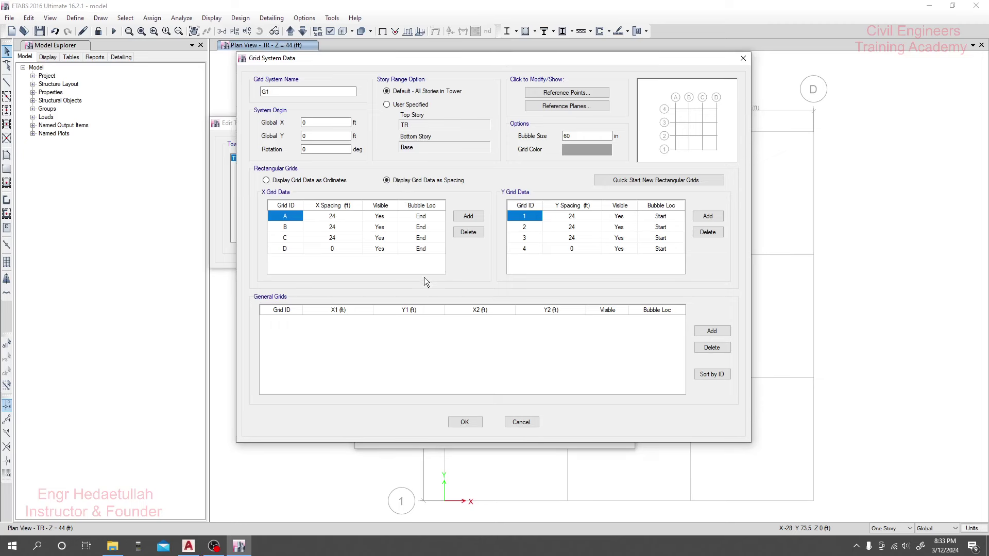
left_click(300, 181)
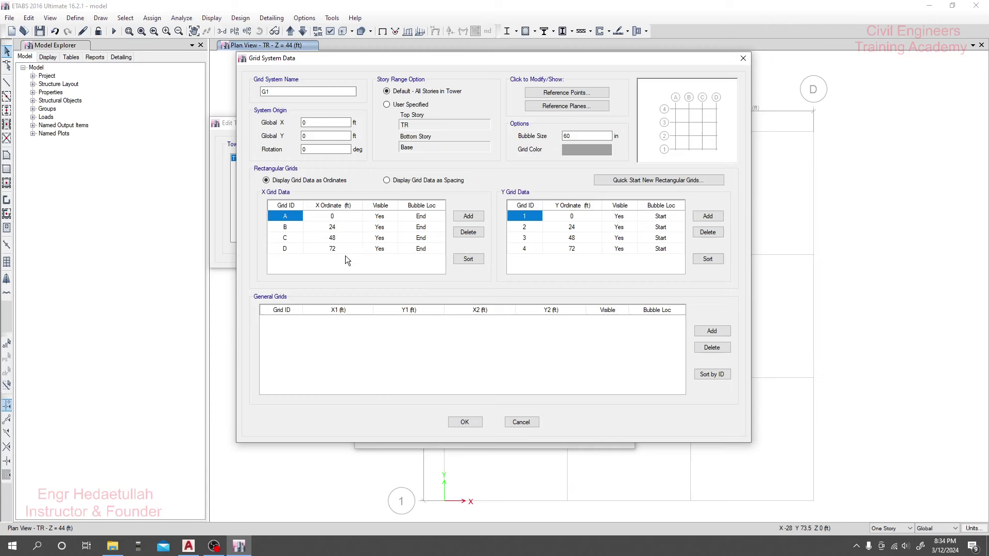
left_click(416, 183)
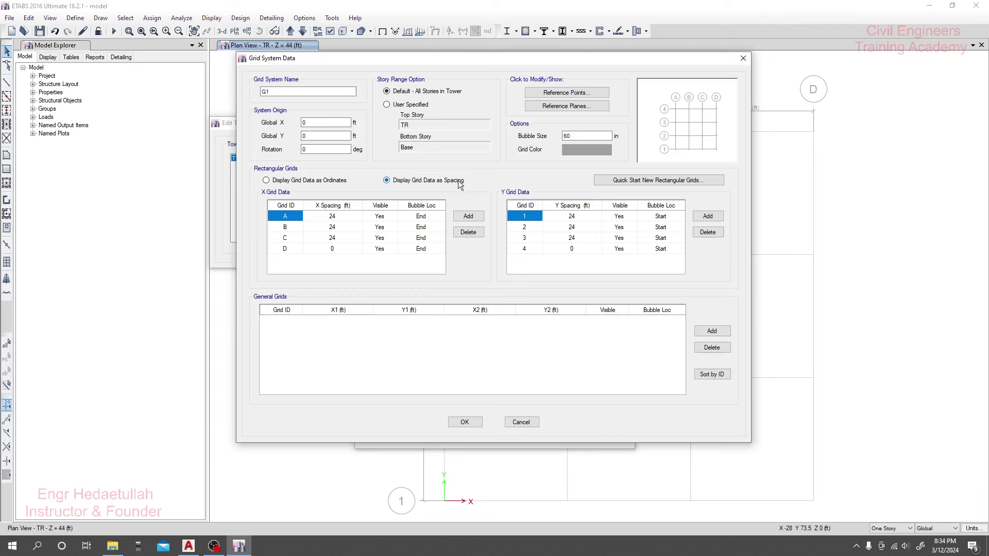
left_click(312, 181)
left_click(434, 182)
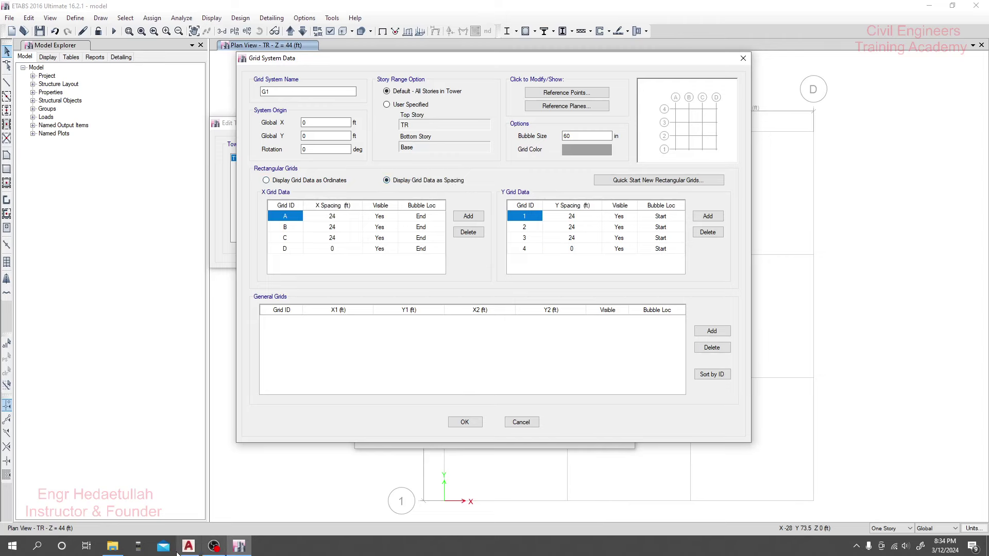
- Switch to AutoCAD to check the dimensioned column grid of the G+2 plan, and return to the ETABS grid data
mouse_move(191, 550)
left_click(201, 505)
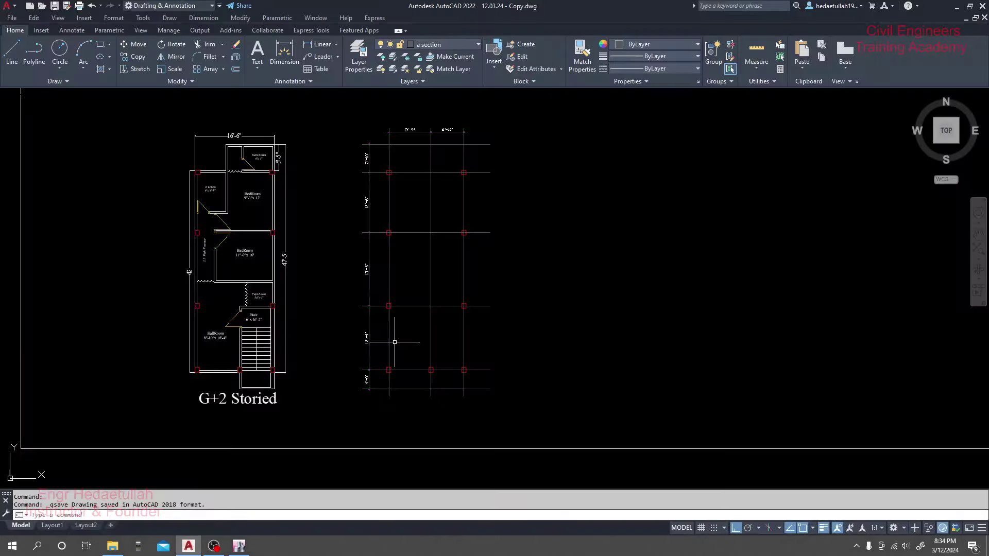
left_click(239, 546)
- Delete grid line 1 from the Y grid data and grid line D from the X grid data
left_click(285, 249)
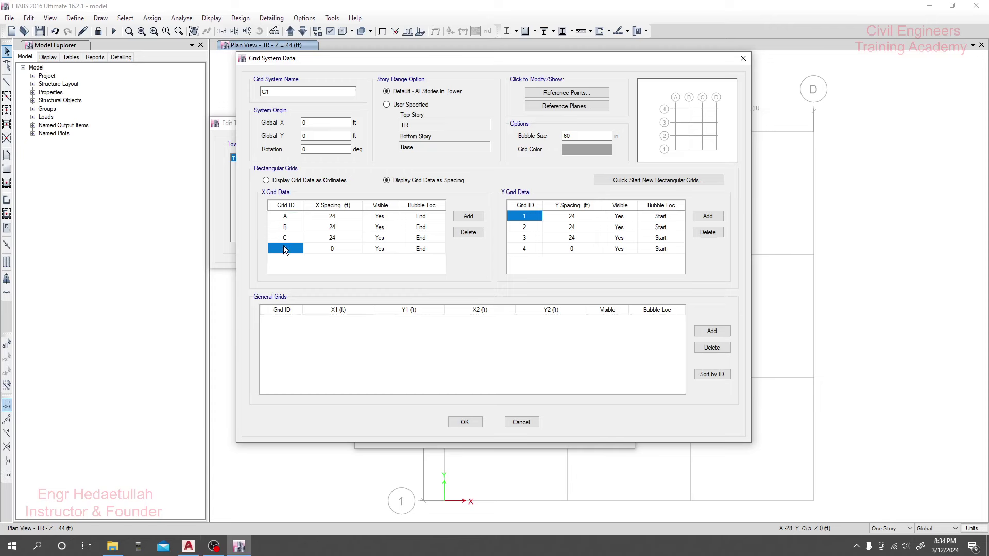
left_click(708, 232)
left_click(334, 239)
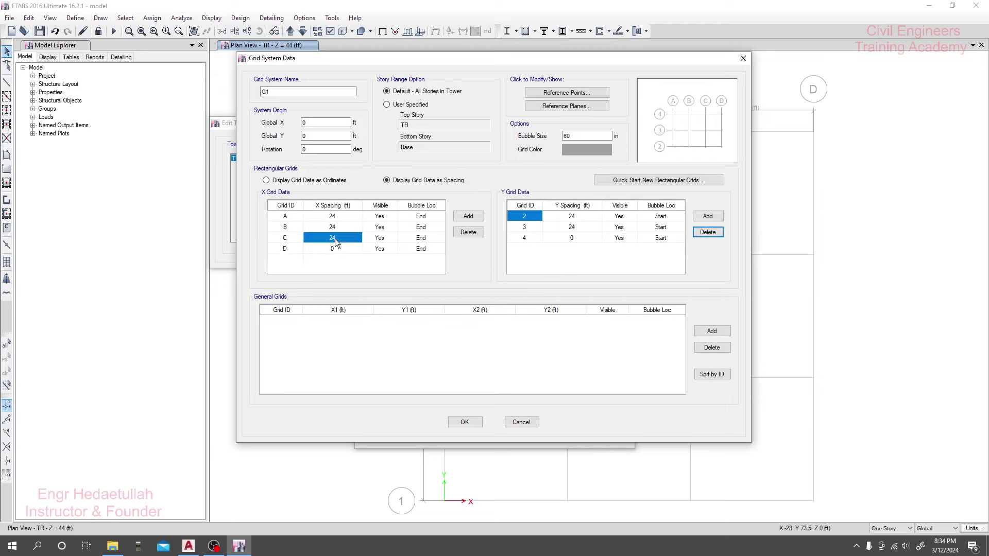
left_click(283, 251)
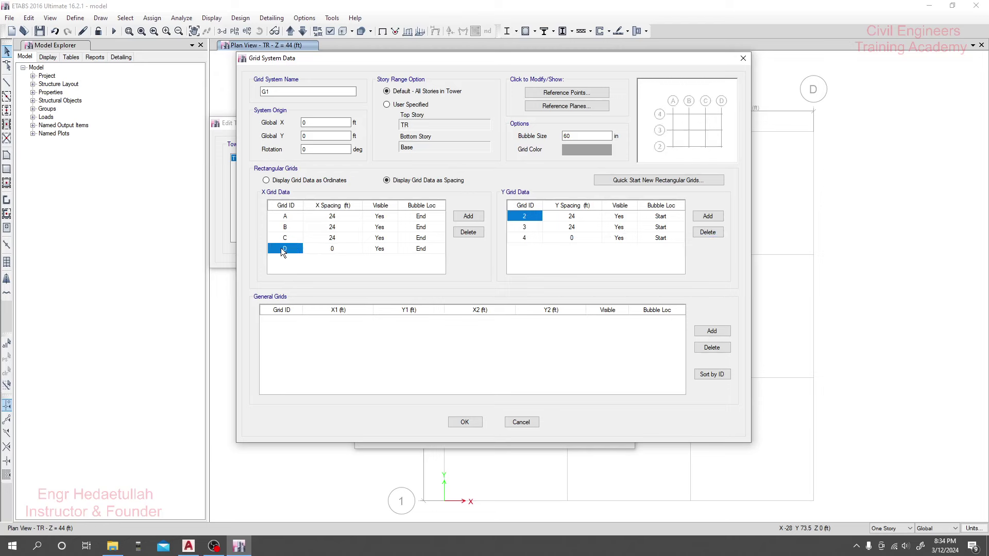
left_click(468, 232)
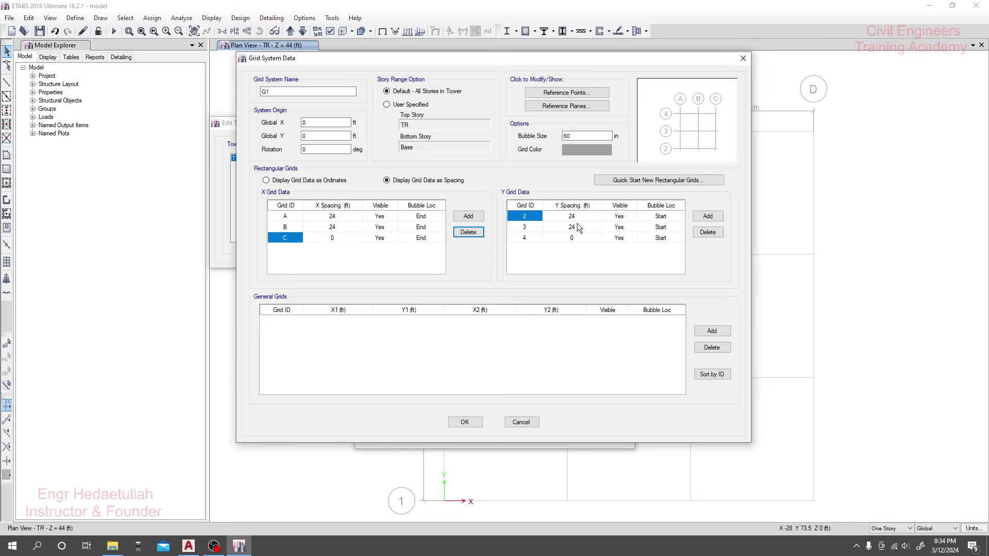
- Add a line to the Y grid data, discard all the grid edits, and reopen grid system G1
left_click(708, 216)
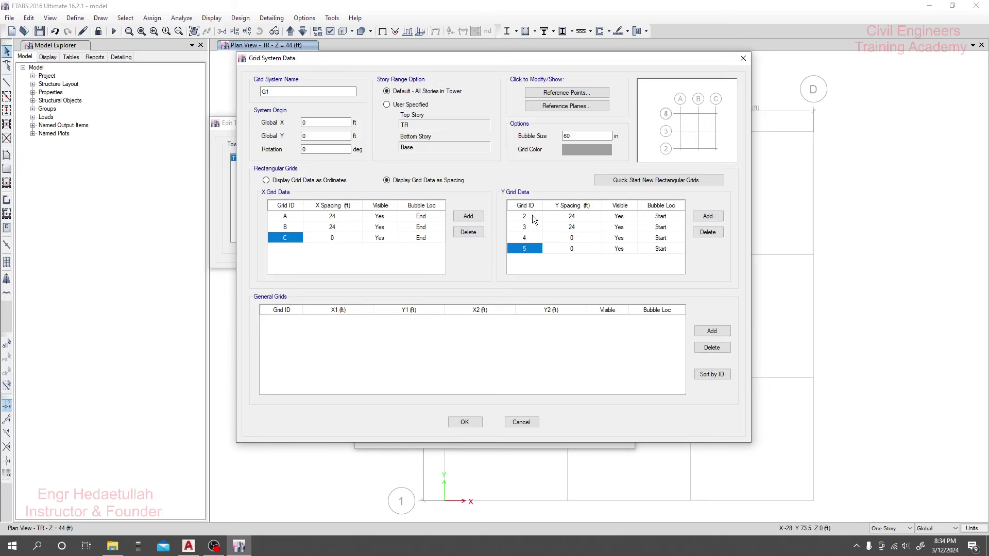
left_click(520, 422)
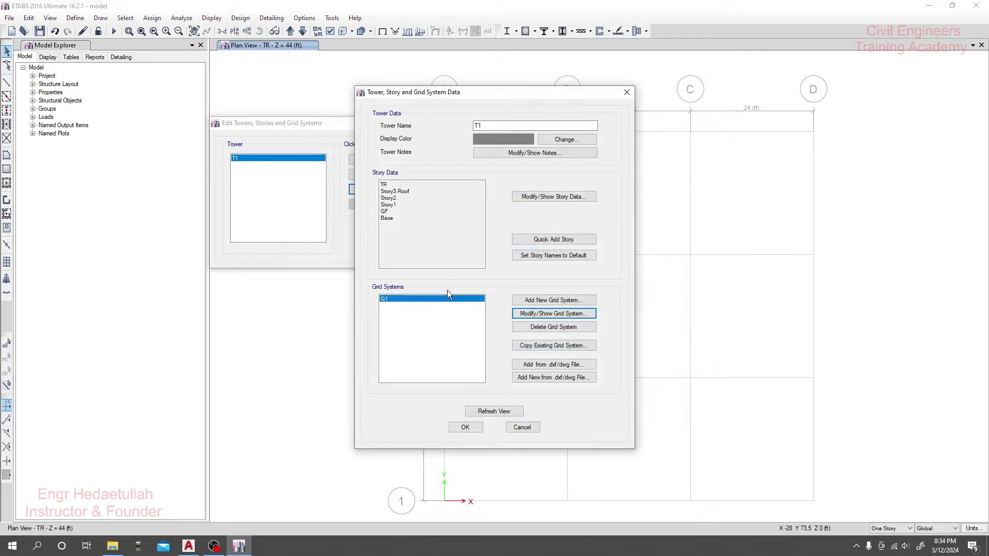
left_click(530, 313)
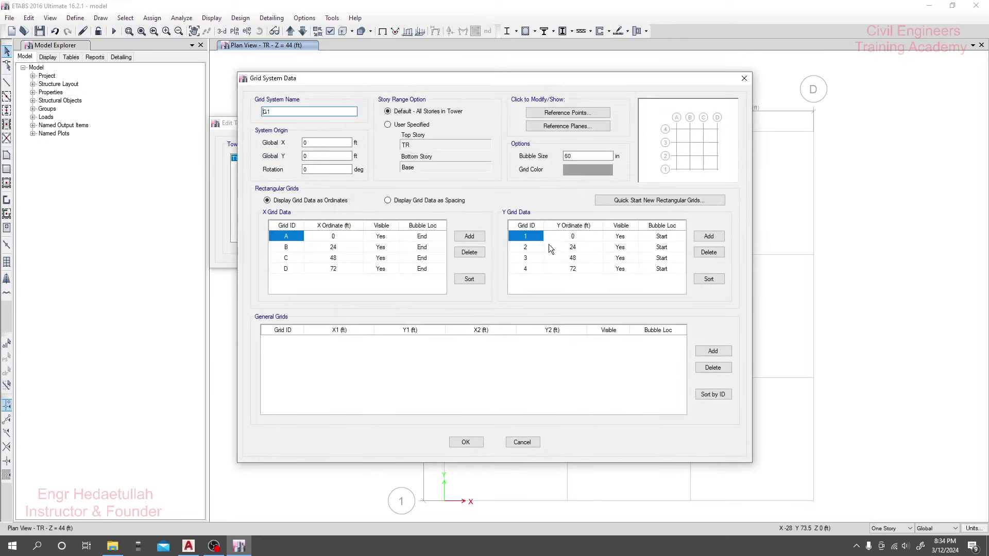
- Delete grid line D from the X grid data and display the grid data as spacing
left_click(517, 268)
left_click(292, 272)
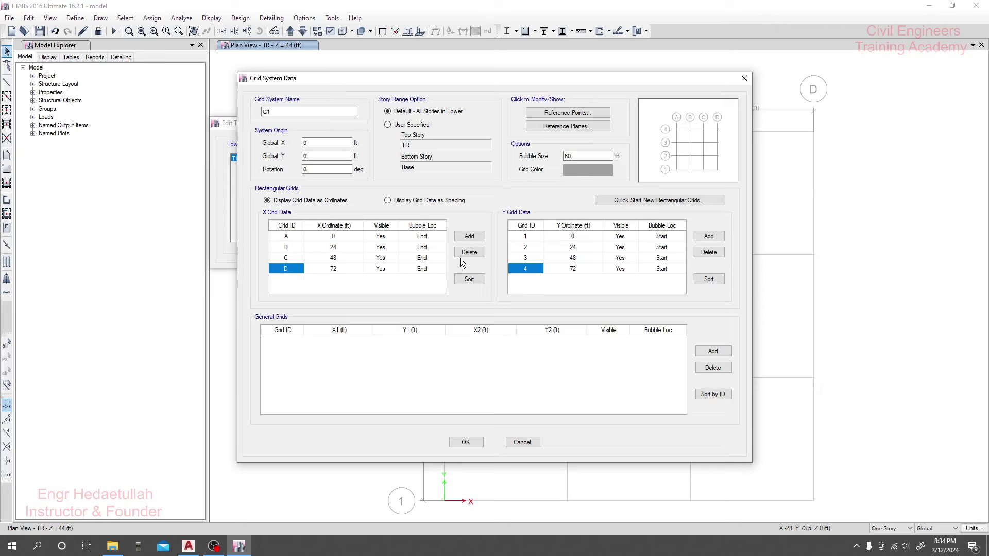
left_click(469, 252)
left_click(289, 241)
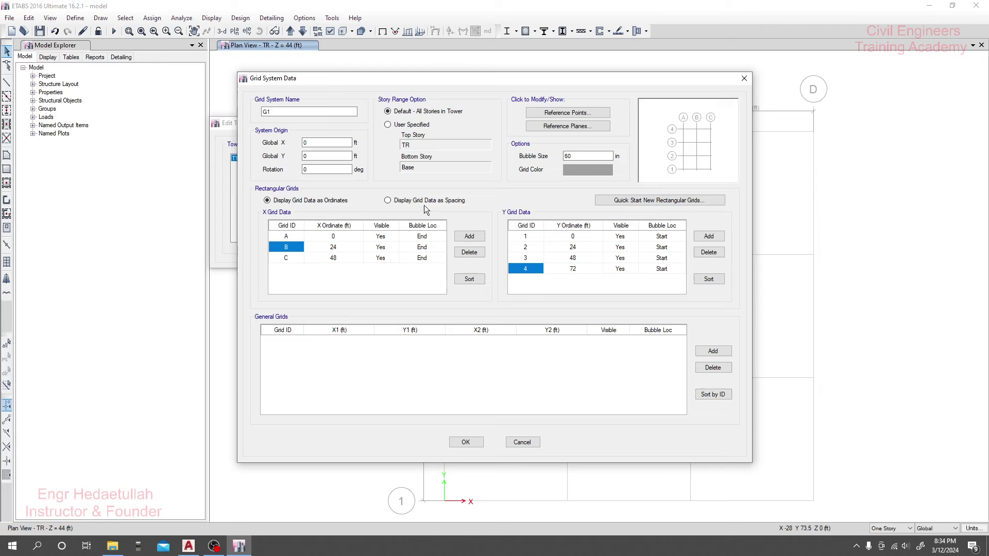
left_click(408, 201)
- Check the horizontal dimensions of the column grid in AutoCAD and set grid line A's X spacing to 8.75 ft in ETABS
left_click(339, 240)
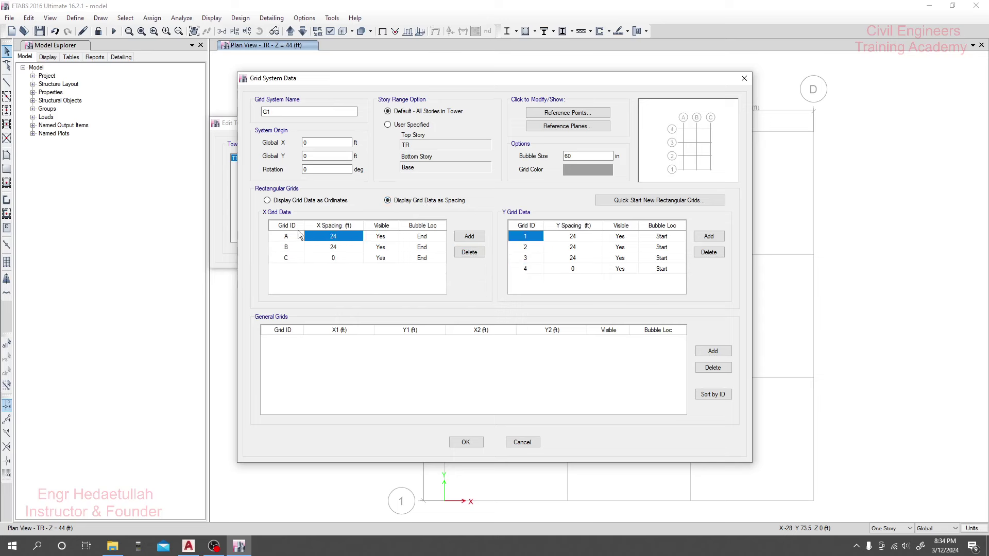
left_click(189, 547)
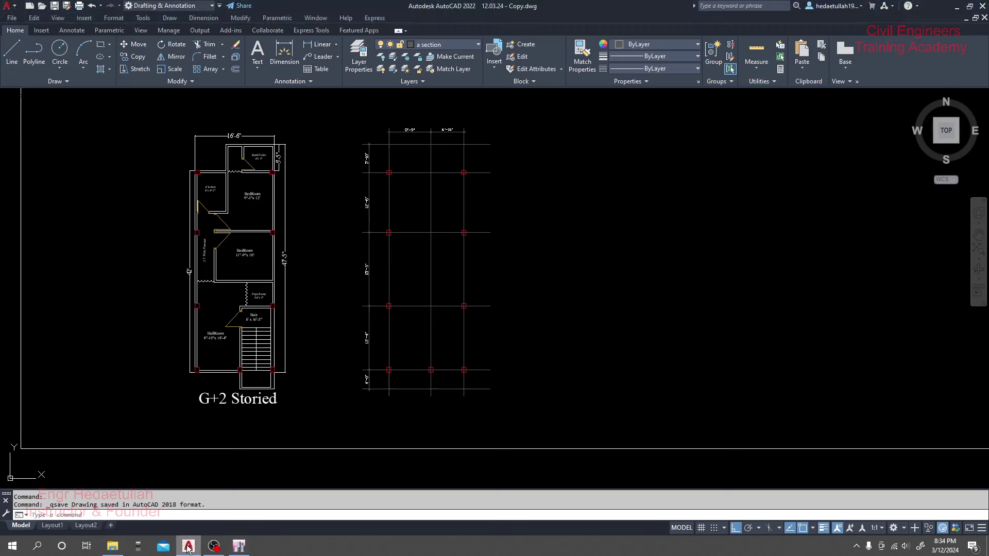
scroll(367, 155, "up", 5)
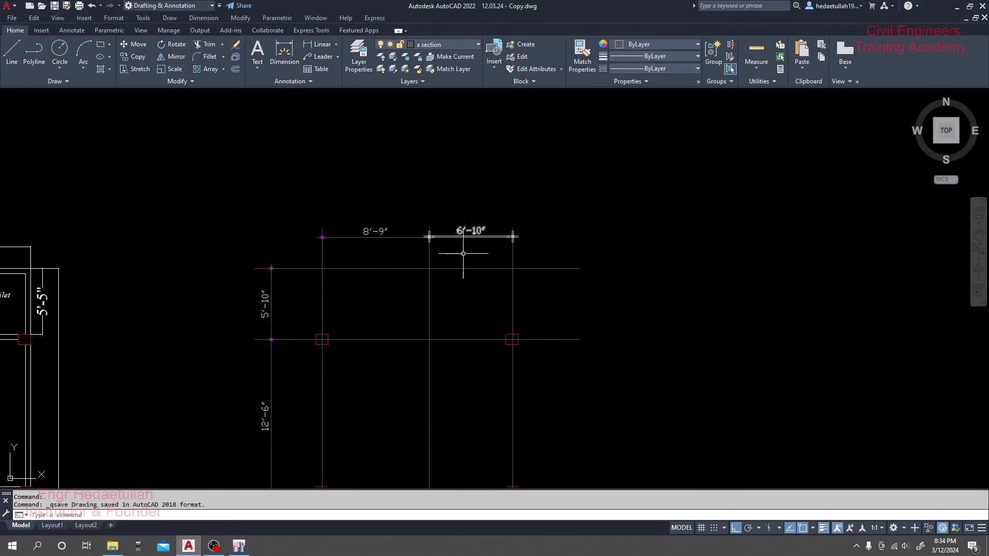
left_click(239, 545)
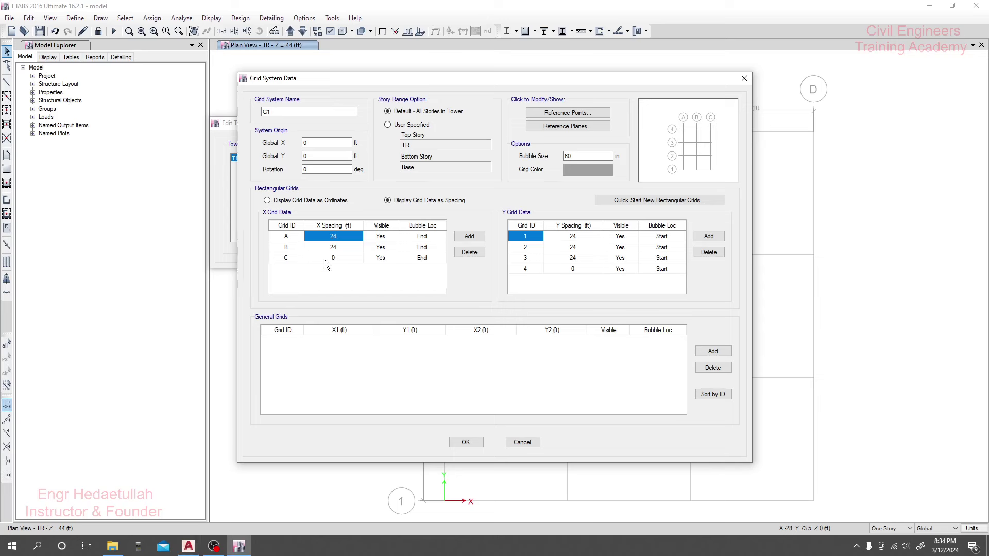
type("8")
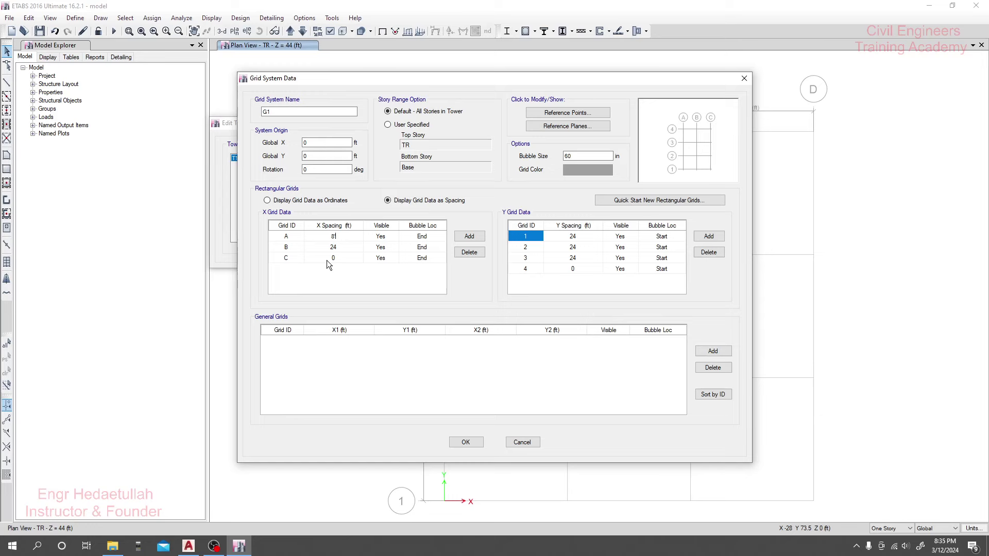
type(".75")
key("Return")
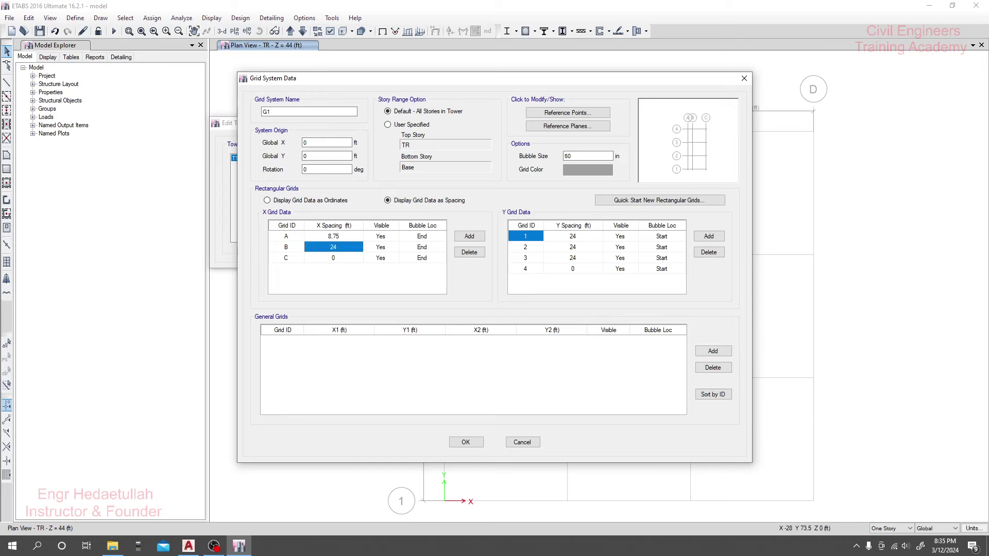
- Recheck the second horizontal bay in AutoCAD and set grid line B's X spacing to 6+10/12 ft in ETABS
left_click(187, 548)
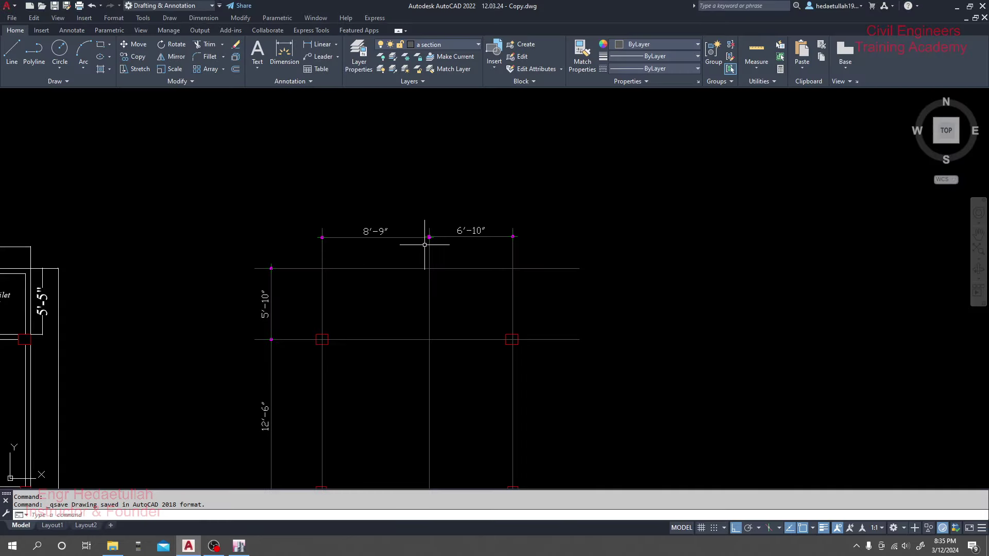
left_click(239, 546)
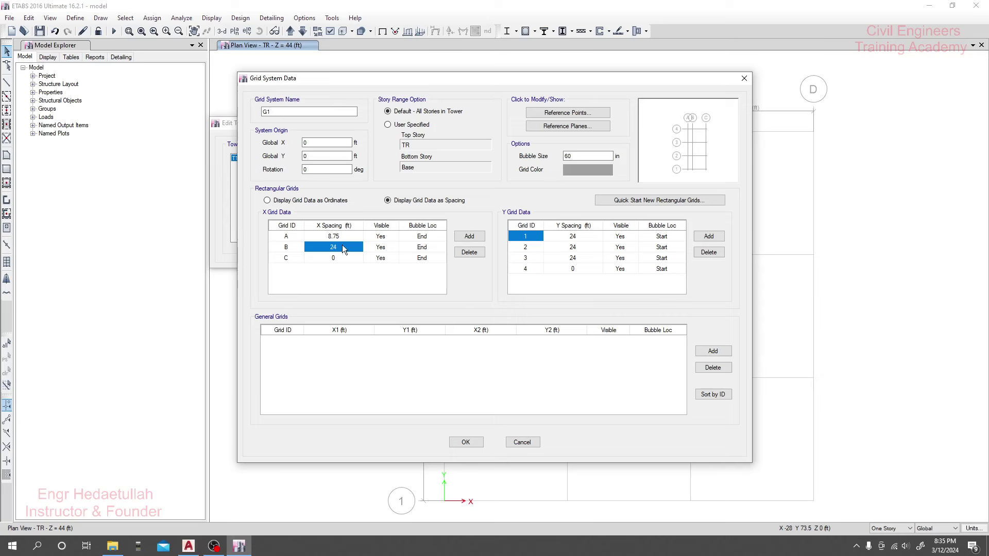
type("6")
type("+10/12")
key("Return")
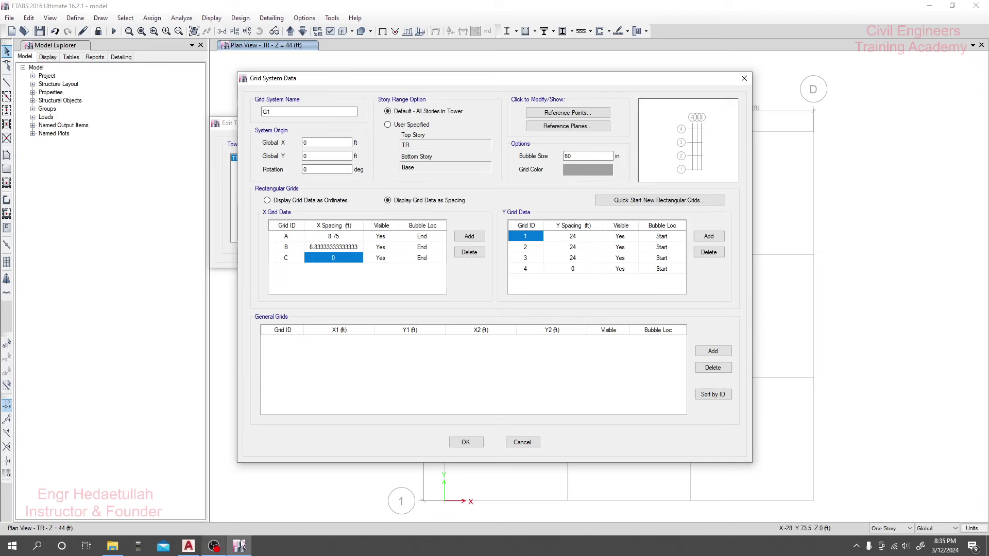
- Review the vertical bays of the column grid in AutoCAD and add two grid lines to the Y grid data in ETABS
left_click(188, 550)
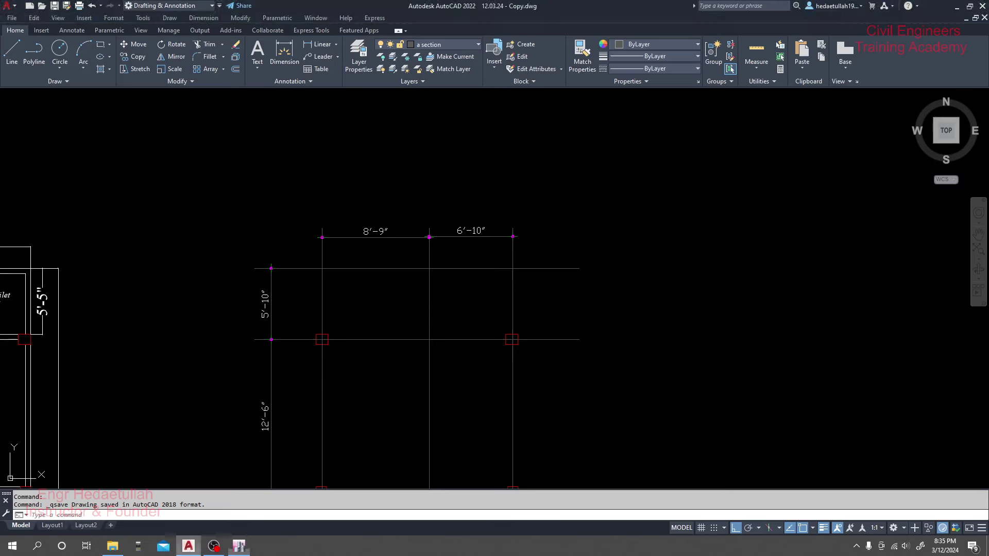
scroll(386, 263, "down", 4)
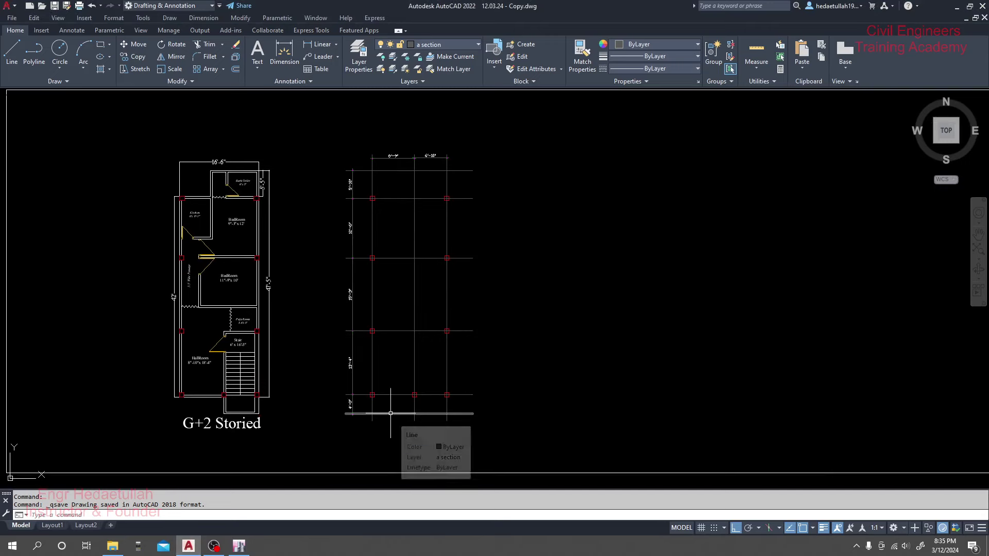
left_click(239, 546)
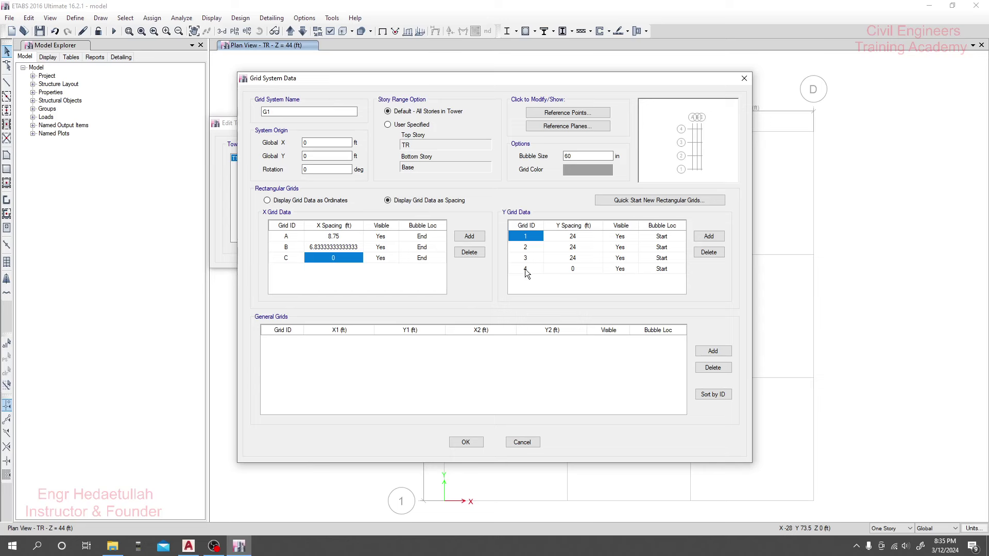
left_click(709, 236)
left_click(709, 236)
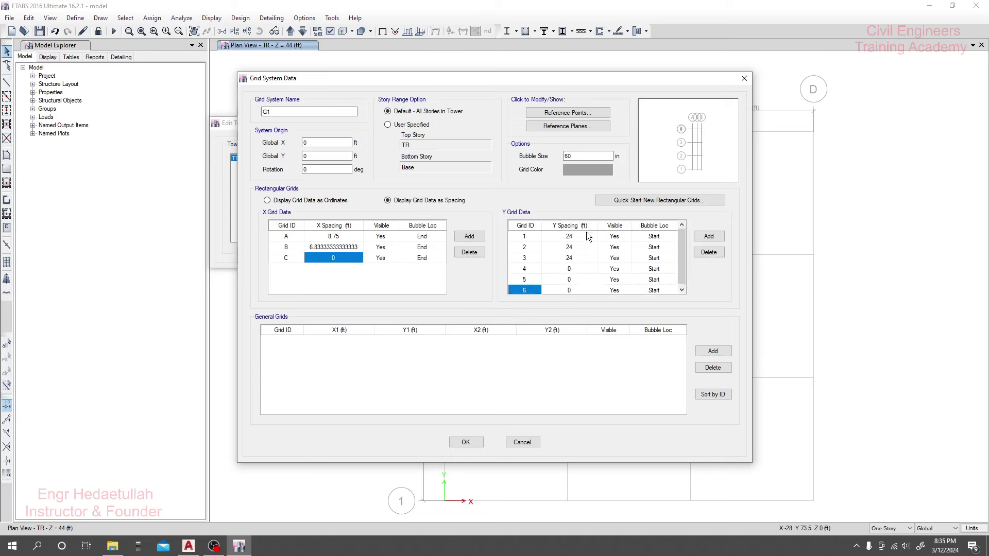
left_click(578, 237)
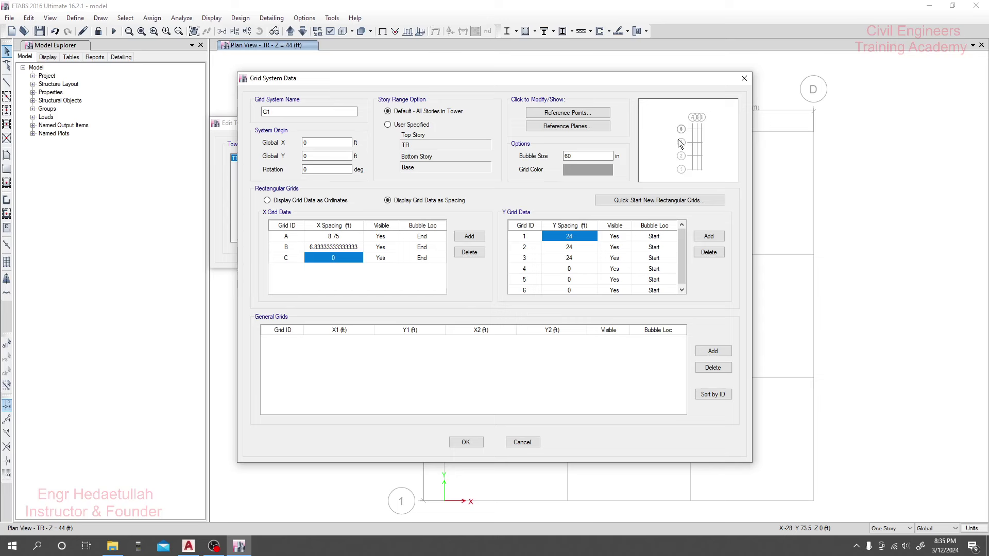
- Generate new rectangular grids for G1 with the Y grid labeling direction set to Top to Bottom
left_click(663, 202)
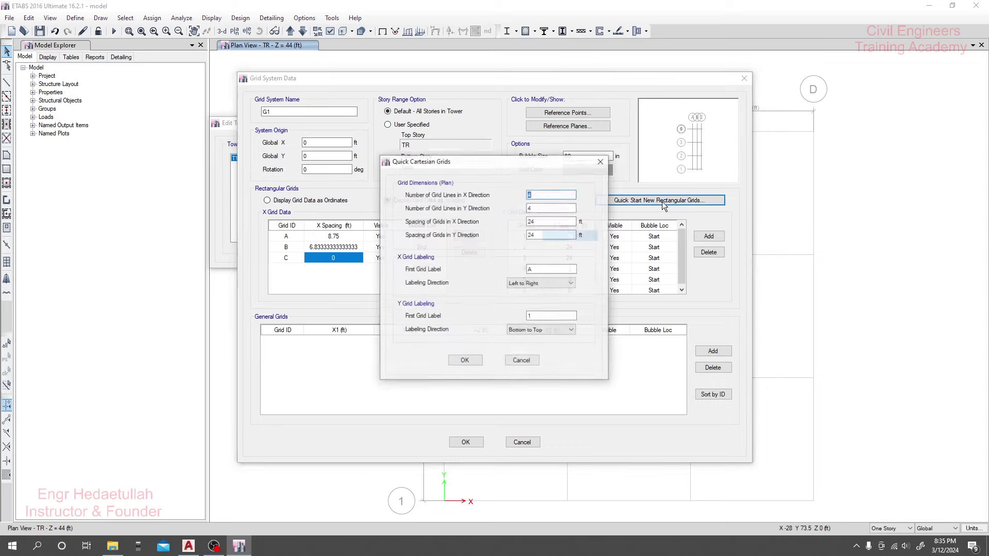
left_click(525, 331)
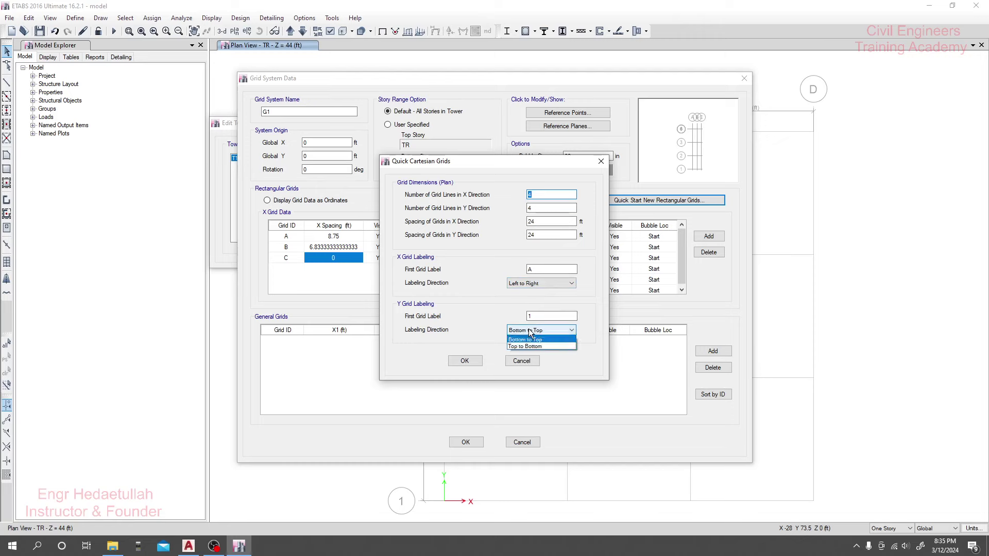
left_click(523, 345)
left_click(476, 360)
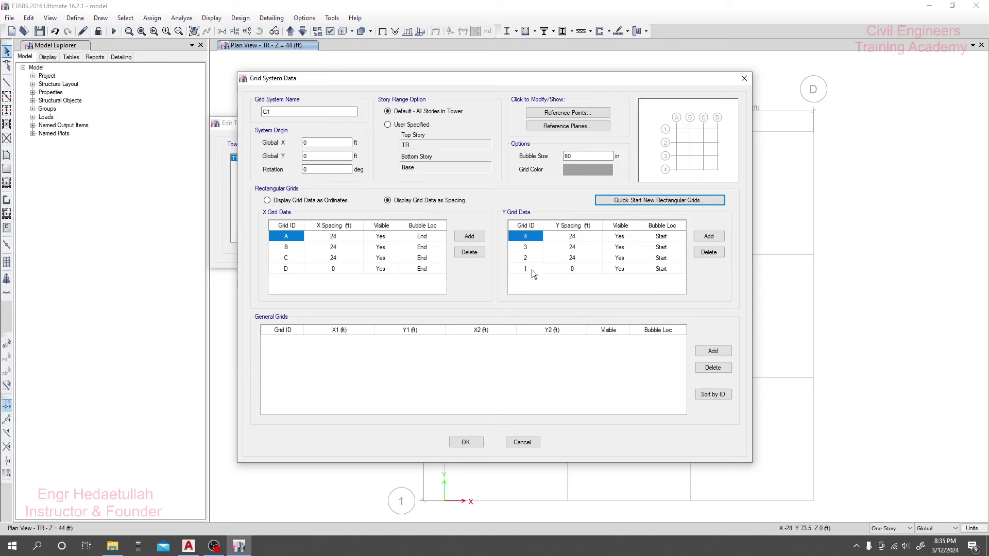
- Regenerate the rectangular grids twice more with Top to Bottom Y labeling, examining the Y grid order in between
left_click(681, 201)
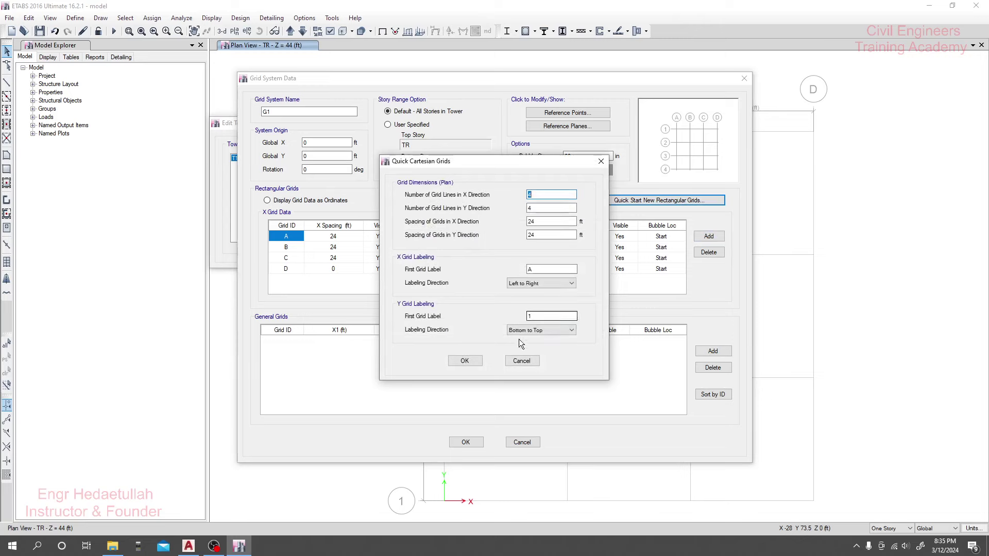
left_click(526, 330)
left_click(525, 347)
left_click(465, 360)
left_click(526, 269)
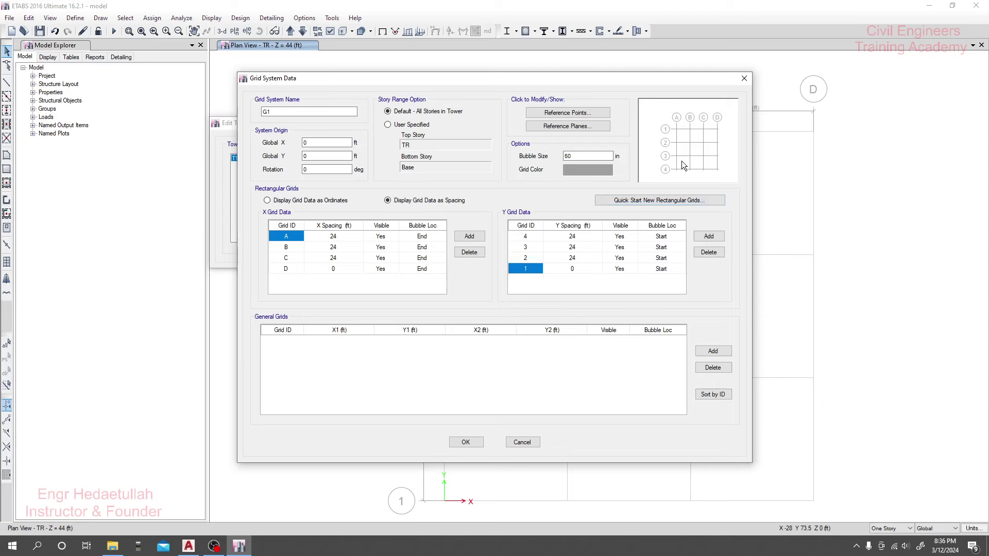
left_click(573, 268)
left_click(669, 200)
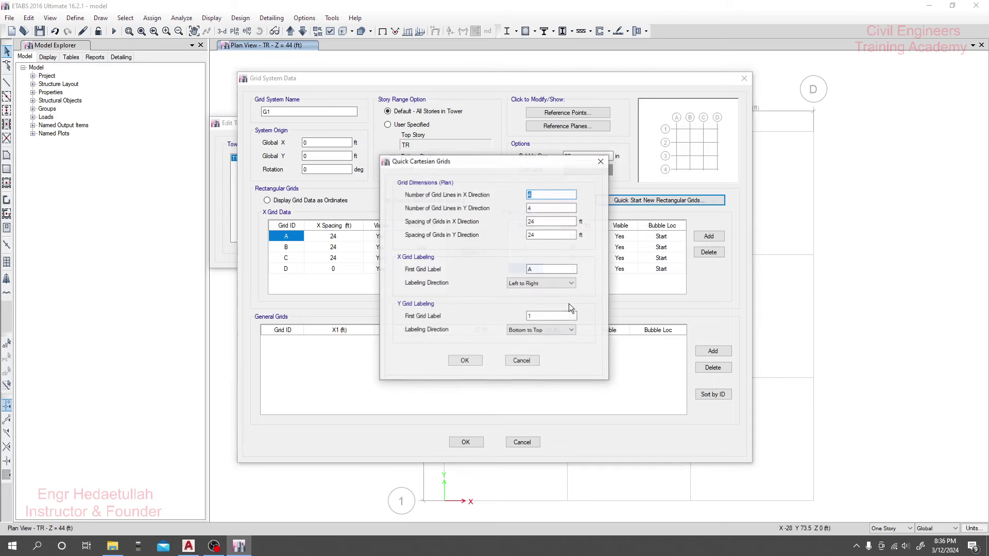
left_click(532, 330)
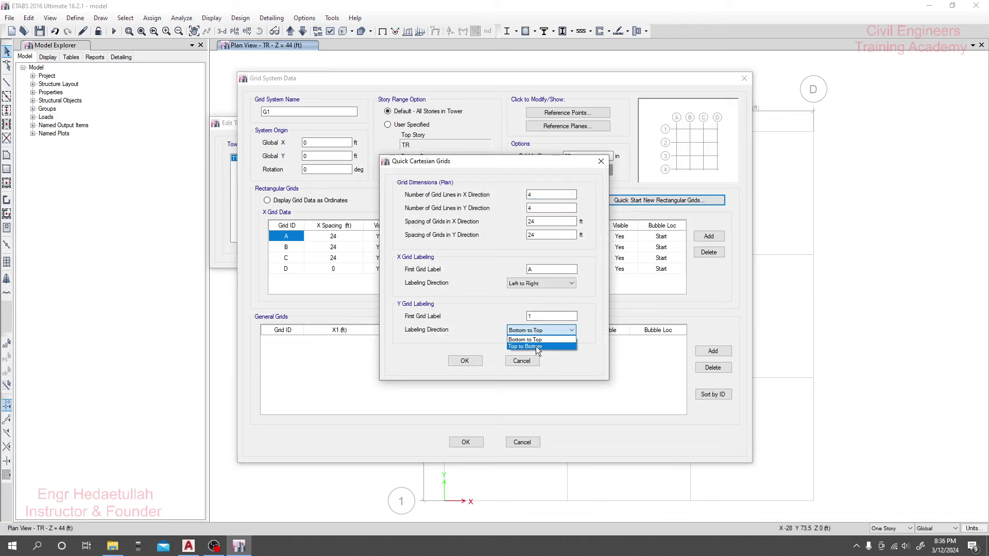
left_click(536, 346)
left_click(455, 361)
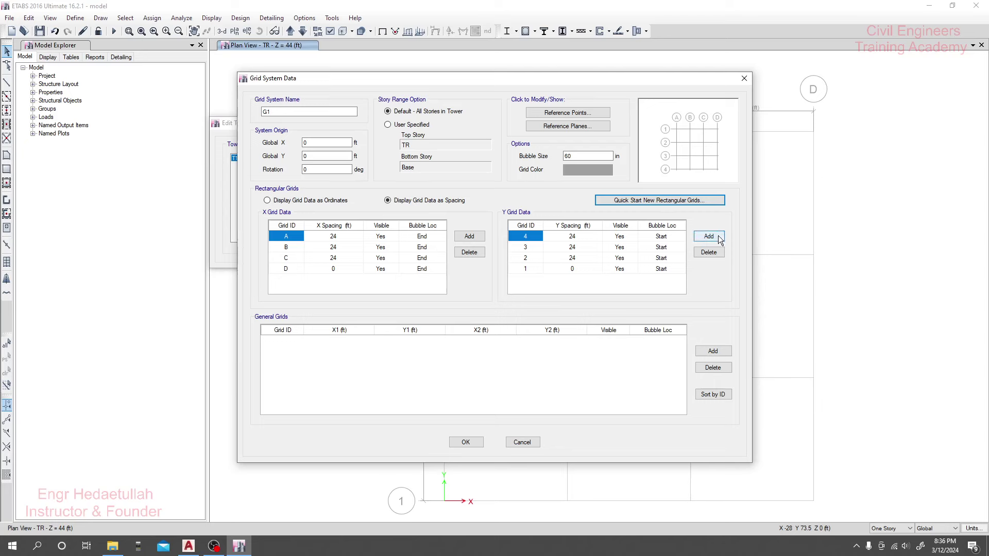
- Regenerate the rectangular grids with the Y grid labeling direction set to Bottom to Top
left_click(645, 200)
left_click(530, 330)
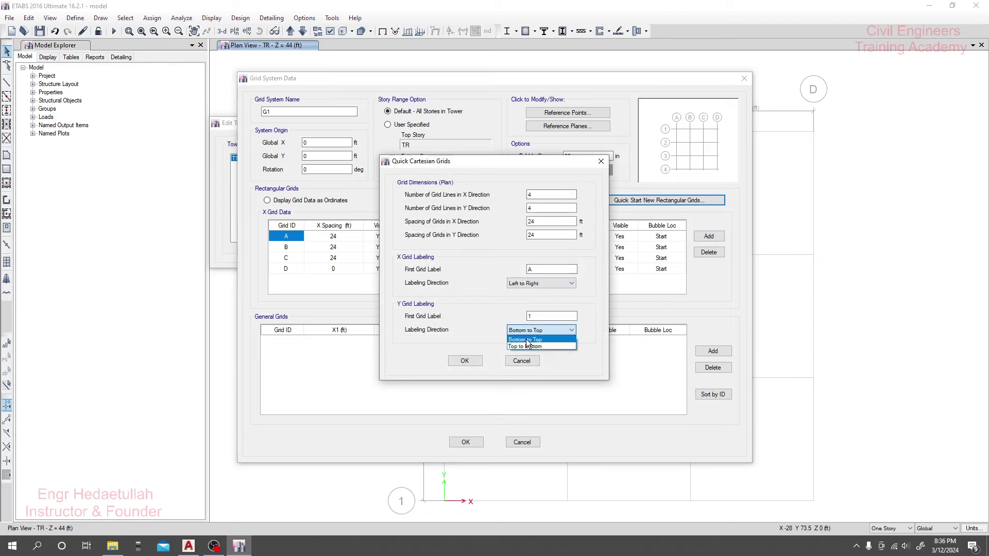
left_click(528, 340)
left_click(465, 360)
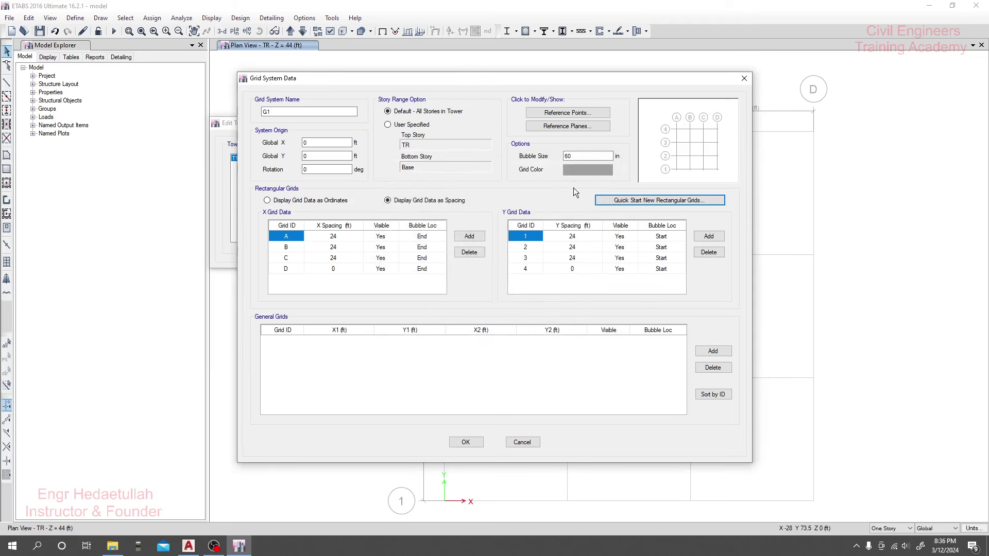
- Switch to AutoCAD to read the vertical bay dimensions at the lower end of the column grid, and return to ETABS
left_click(188, 546)
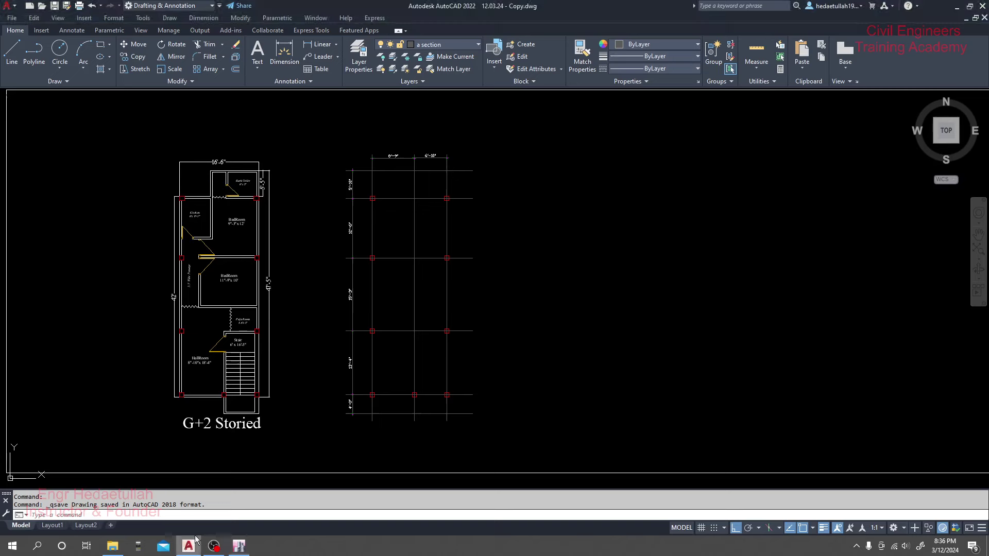
scroll(360, 412, "up", 6)
scroll(288, 427, "down", 5)
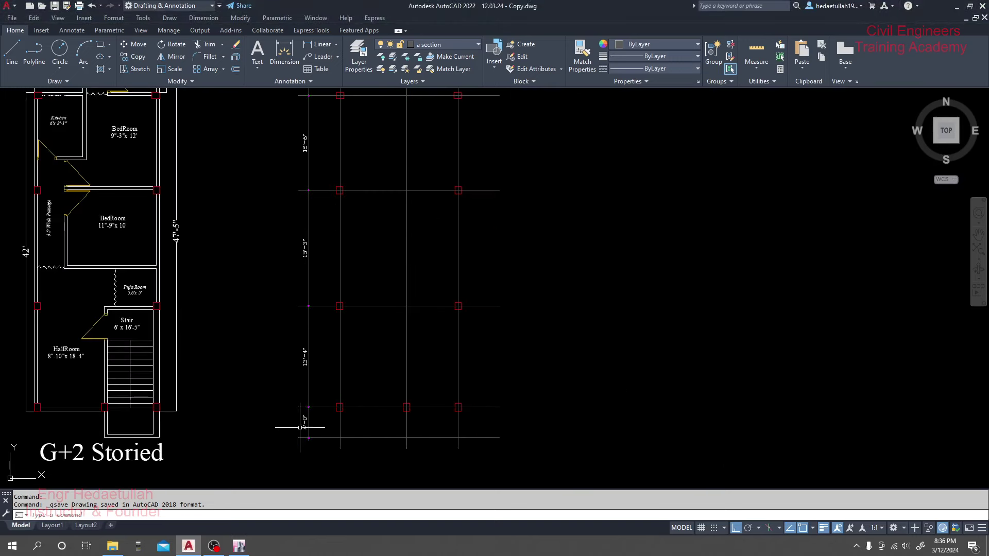
middle_click_drag(293, 419, 435, 393)
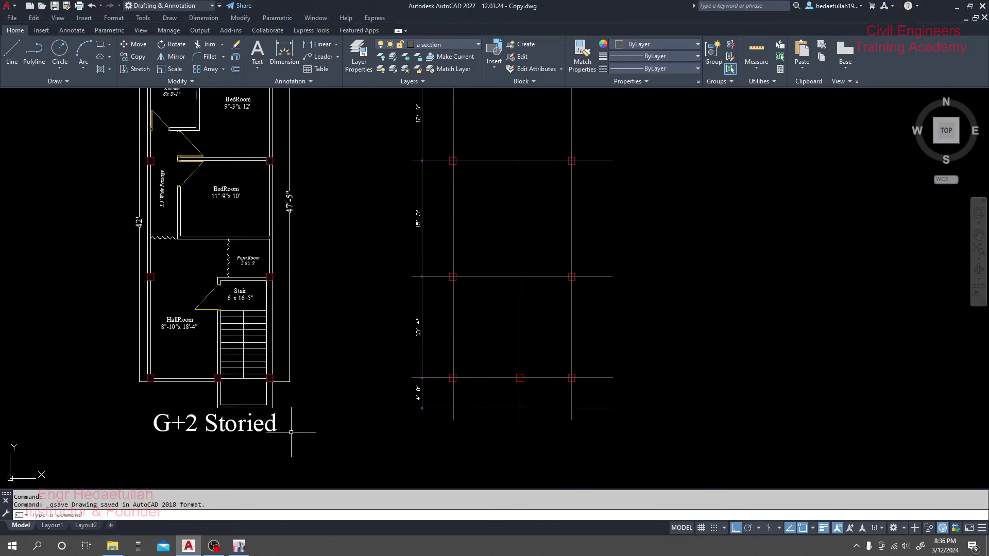
left_click(239, 546)
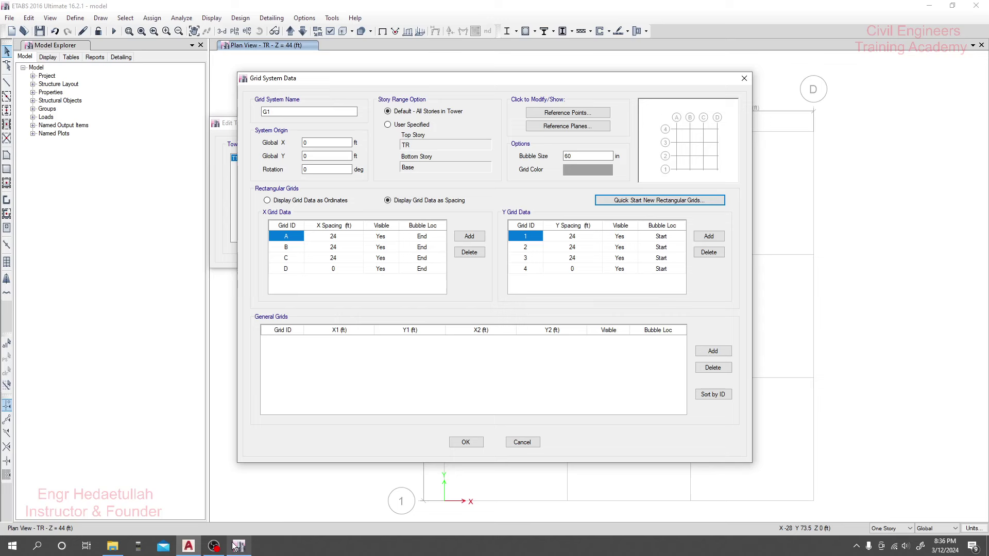
- Set the Y spacing of grid 1 to 4 ft
left_click(571, 238)
type("4")
key("Return")
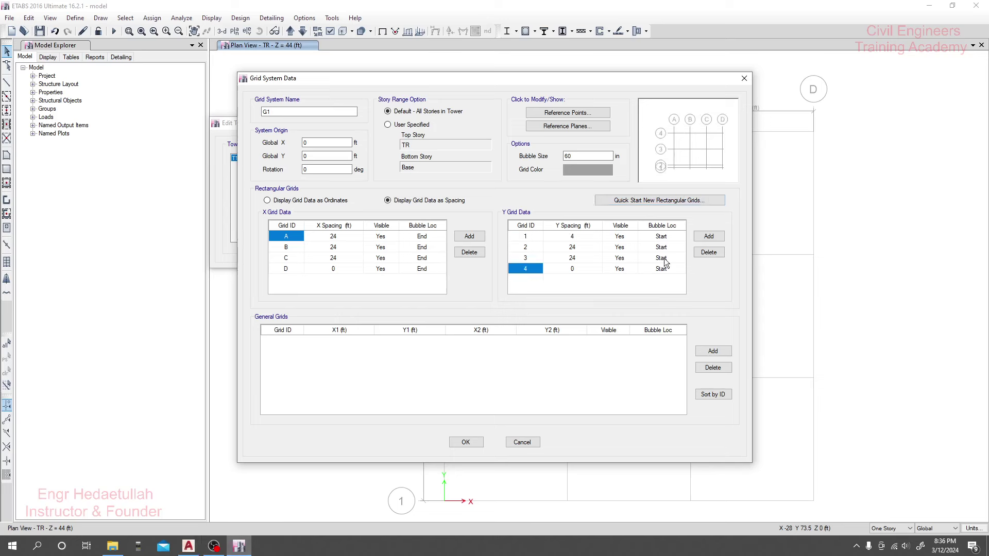
- Add a fifth Y grid line and set the Y spacing of grid 2 to 13.3333 ft
left_click(709, 236)
left_click(578, 251)
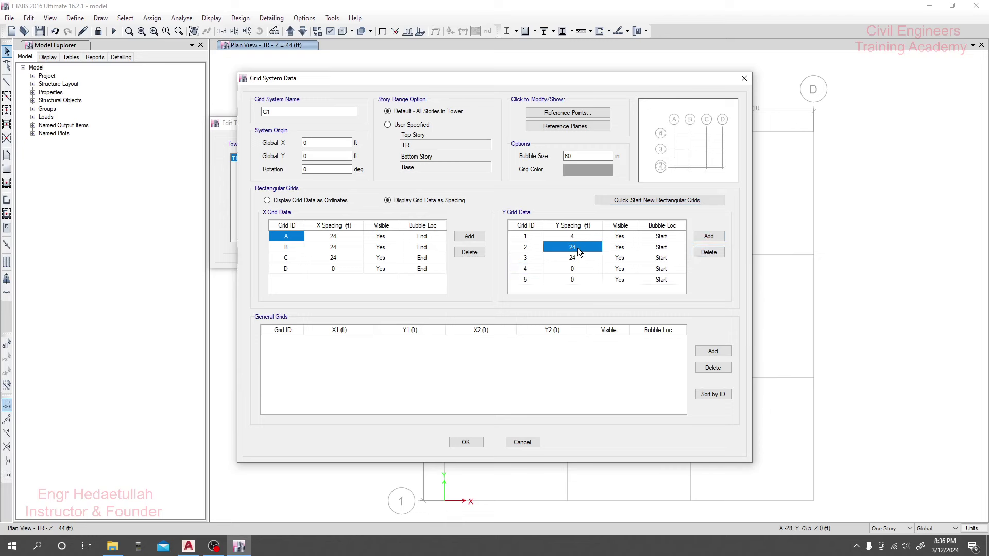
type("13")
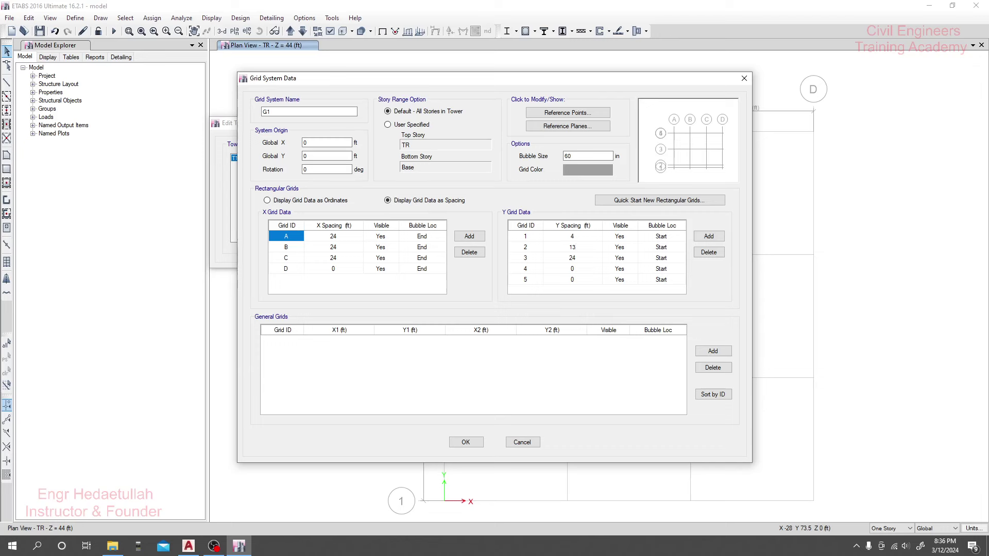
key("Return")
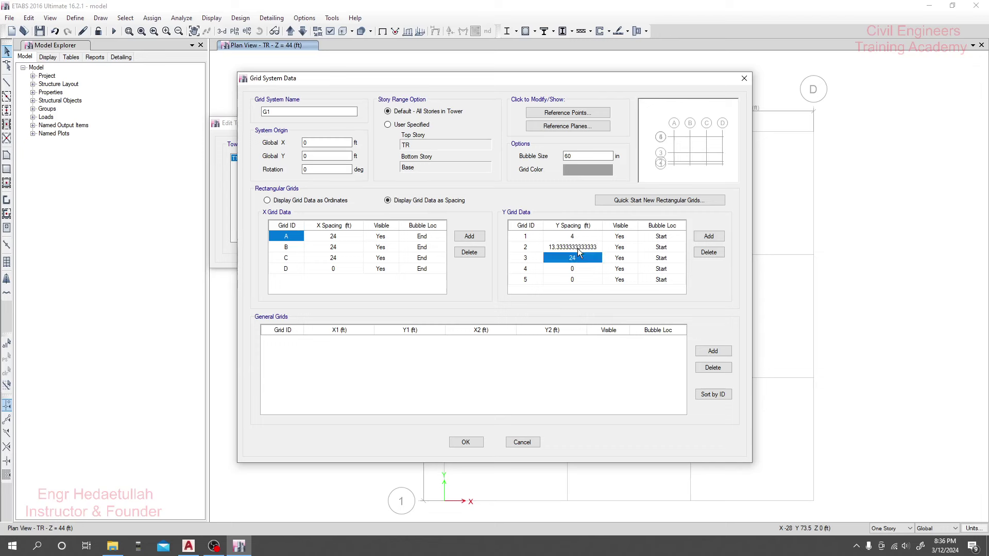
- Switch to AutoCAD to read the next two vertical bay dimensions up the column grid, and return to ETABS
left_click(192, 545)
scroll(393, 214, "up", 4)
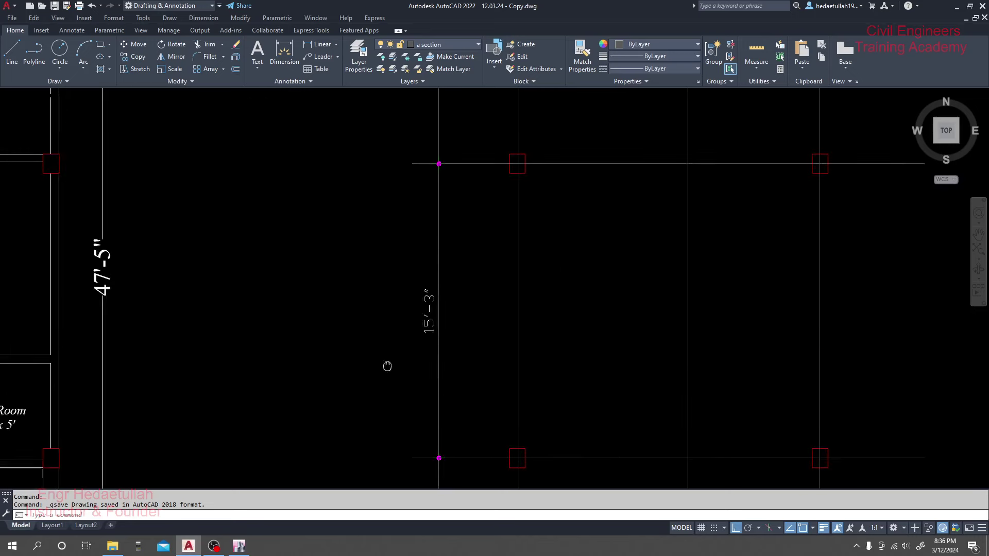
mouse_move(412, 152)
middle_mouse_down()
mouse_move(388, 221)
mouse_move(382, 289)
middle_mouse_up()
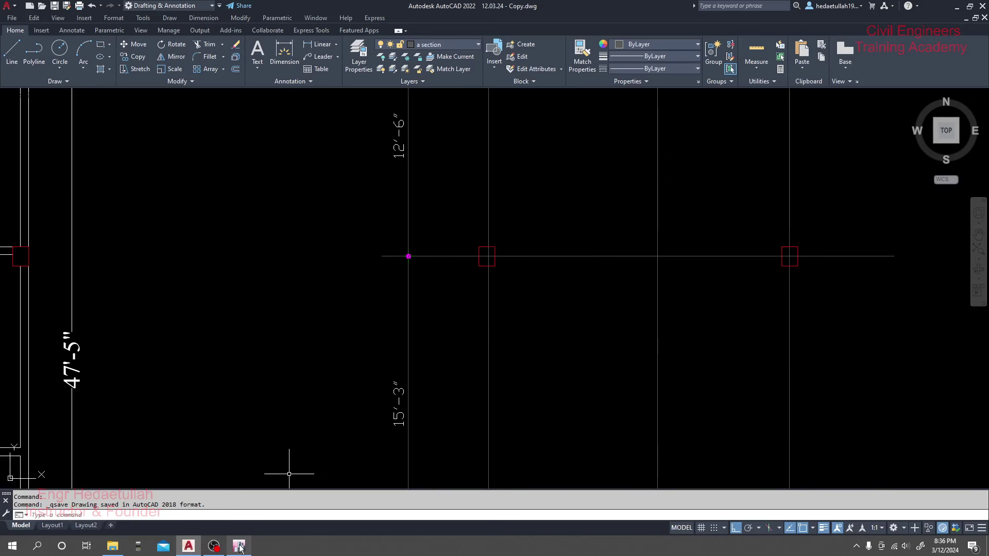
mouse_move(188, 545)
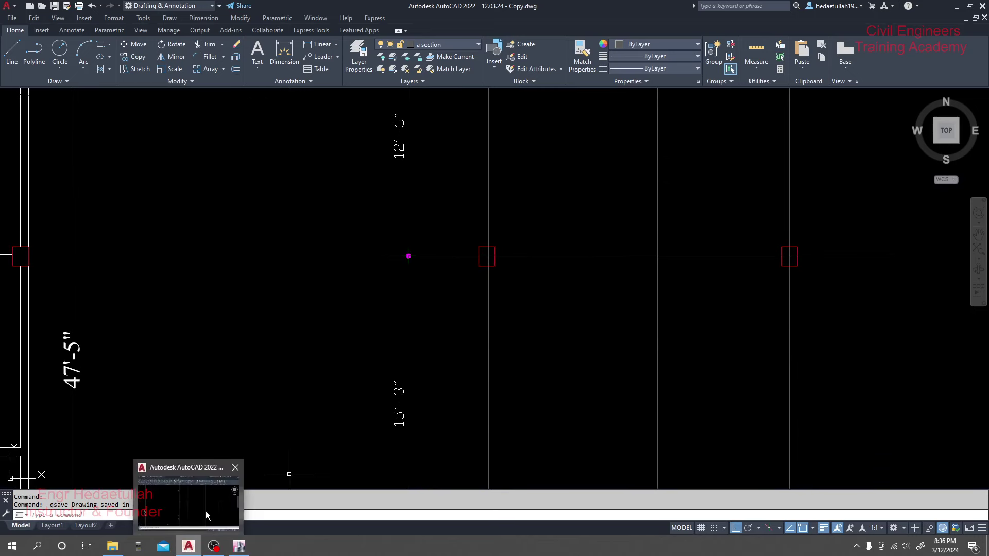
left_click(238, 545)
- Set the Y spacing of grid 3 to 15.25 ft and of grid 4 to 12.5 ft
type("1")
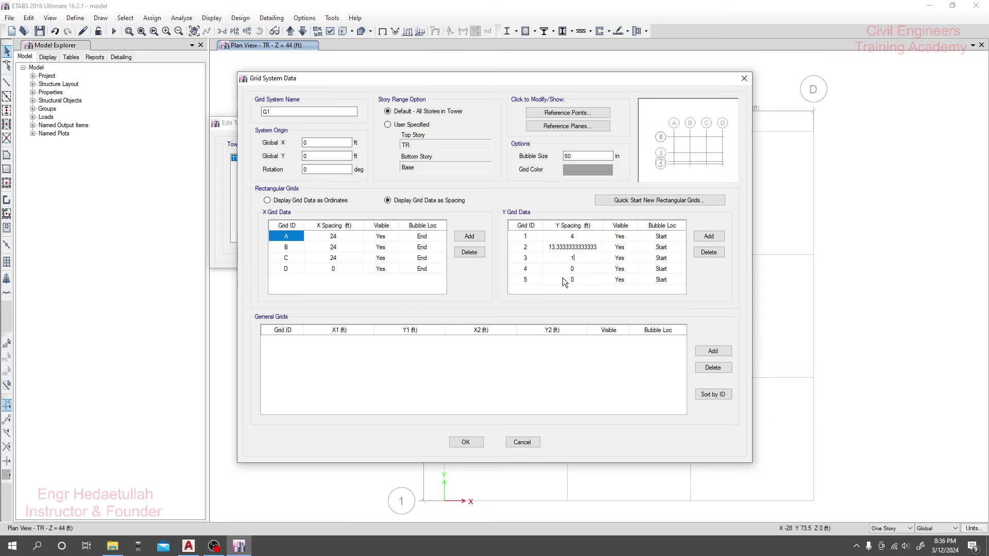
type("5.25")
key("Return")
type("1")
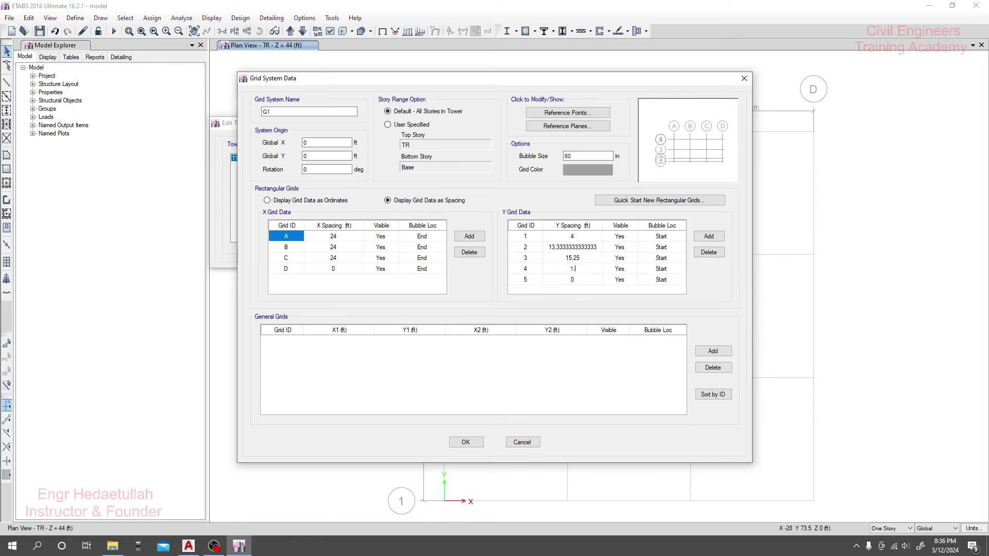
type("2.5")
left_click(562, 279)
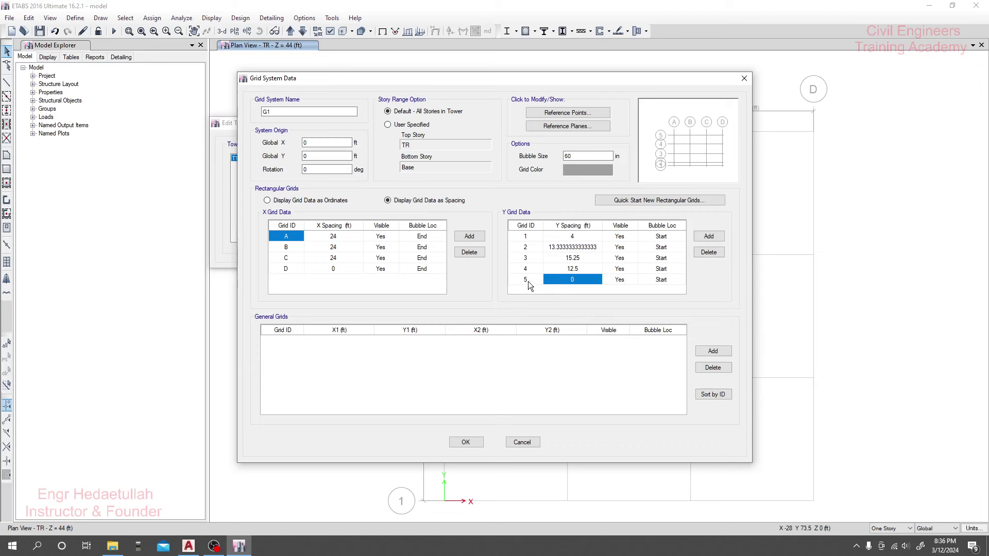
- Add a sixth Y grid line, and read the column grid's uppermost vertical bay dimension in AutoCAD before returning to ETABS
left_click(188, 546)
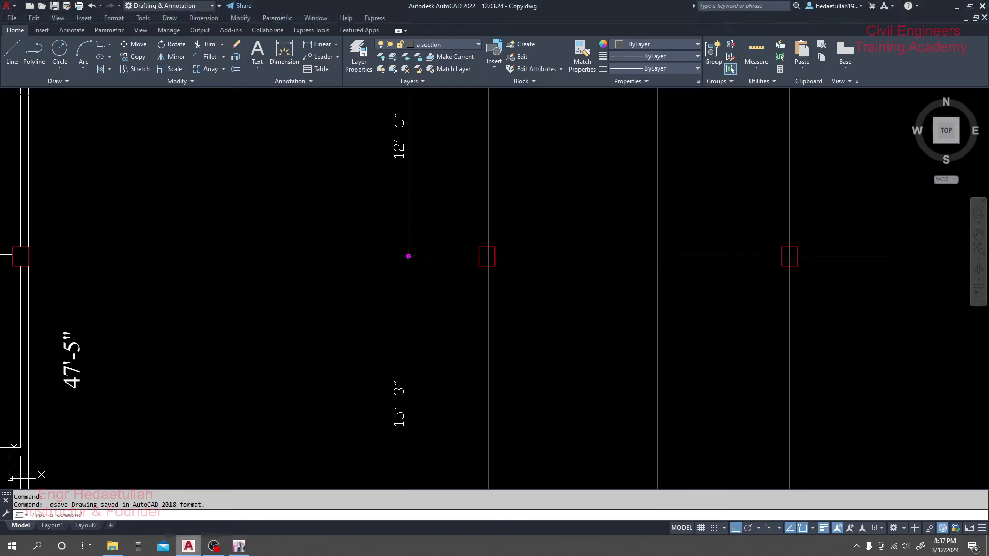
scroll(423, 238, "down", 6)
scroll(425, 216, "up", 5)
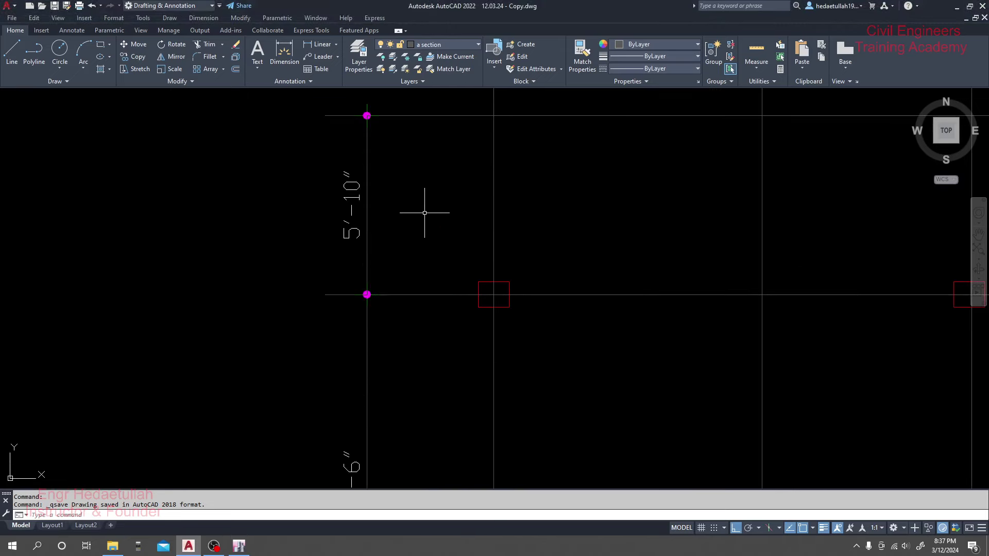
left_click(239, 546)
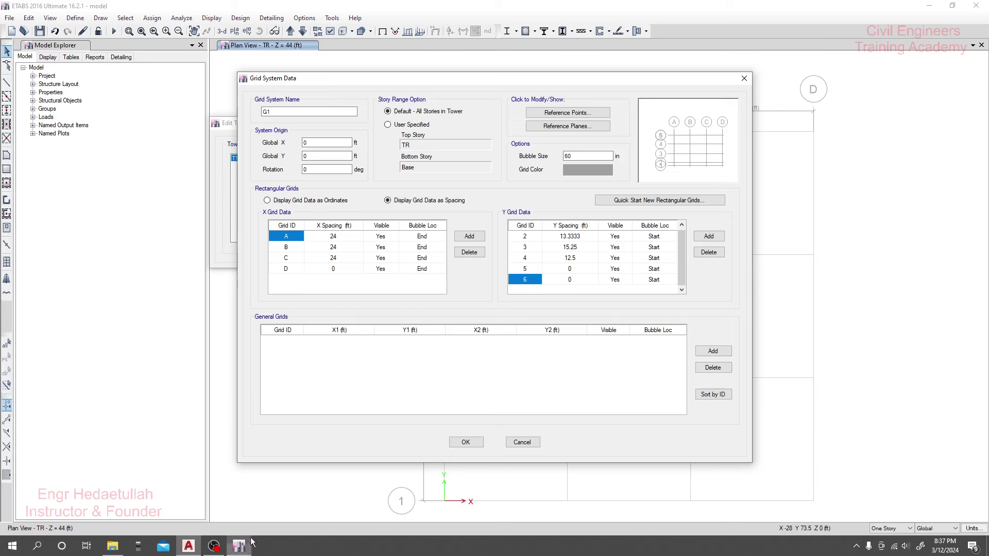
- Set the Y spacing of grid 5 to 5'10 and of grid 6 to 0
left_click(588, 283)
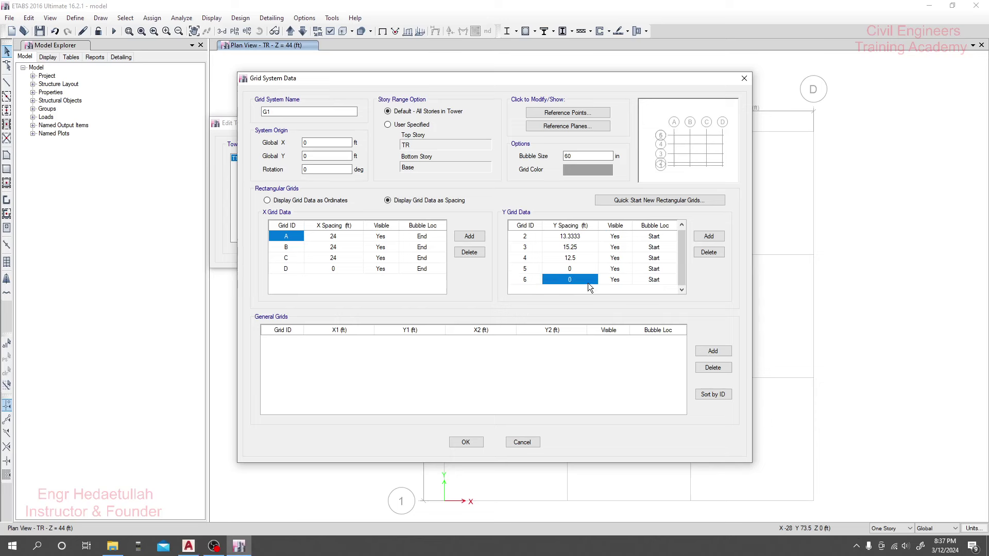
type("5'10")
key("Return")
type("'10")
key("Return")
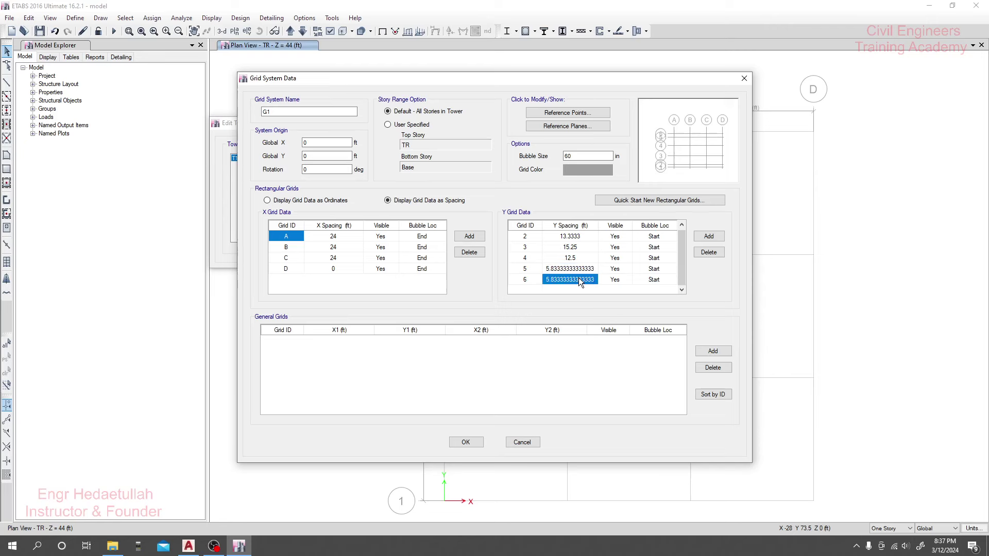
type("0")
left_click(569, 268)
left_click(573, 236)
scroll(573, 236, "up", 1)
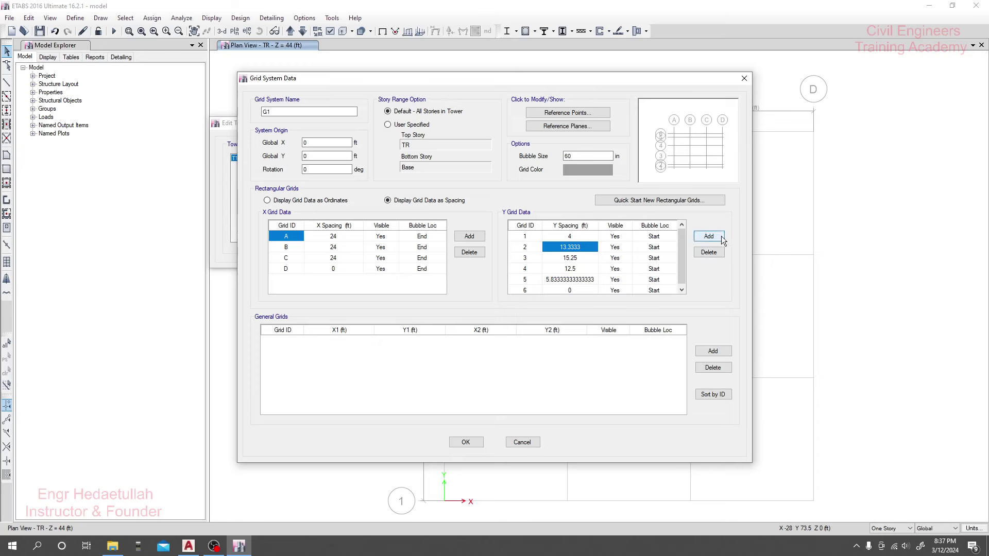
- Accept the G1 grid data, refresh the view, and confirm the tower settings to apply the new Y grids
left_click(466, 442)
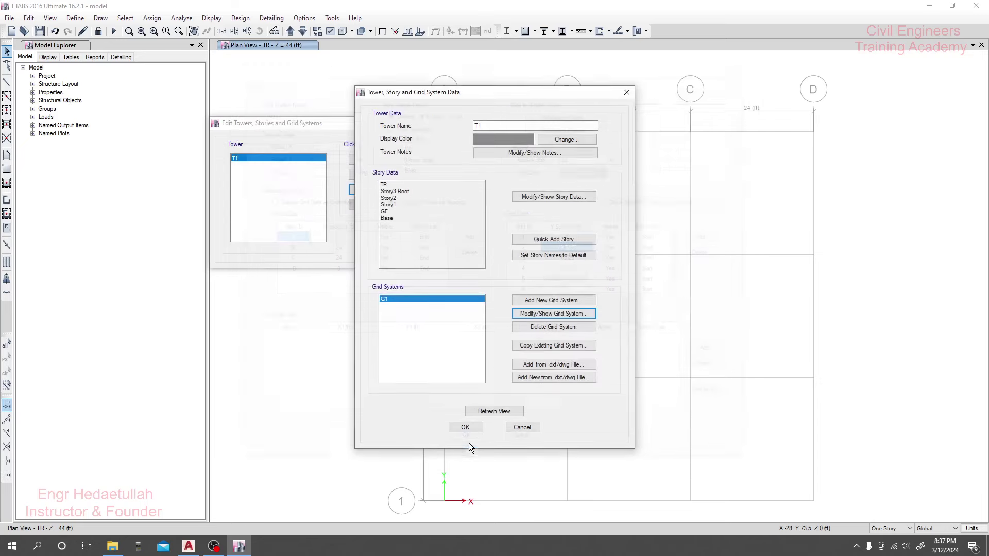
left_click(487, 410)
left_click(462, 428)
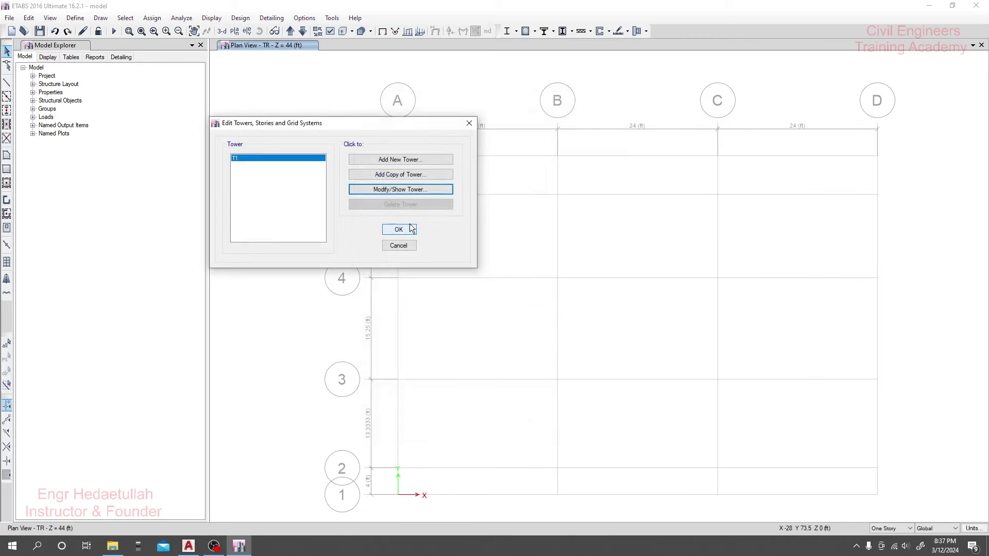
left_click(399, 229)
- Examine the grid lines and bay spacings of the updated G1 layout in the plan view
middle_click_drag(463, 259, 438, 184)
scroll(435, 188, "down", 4)
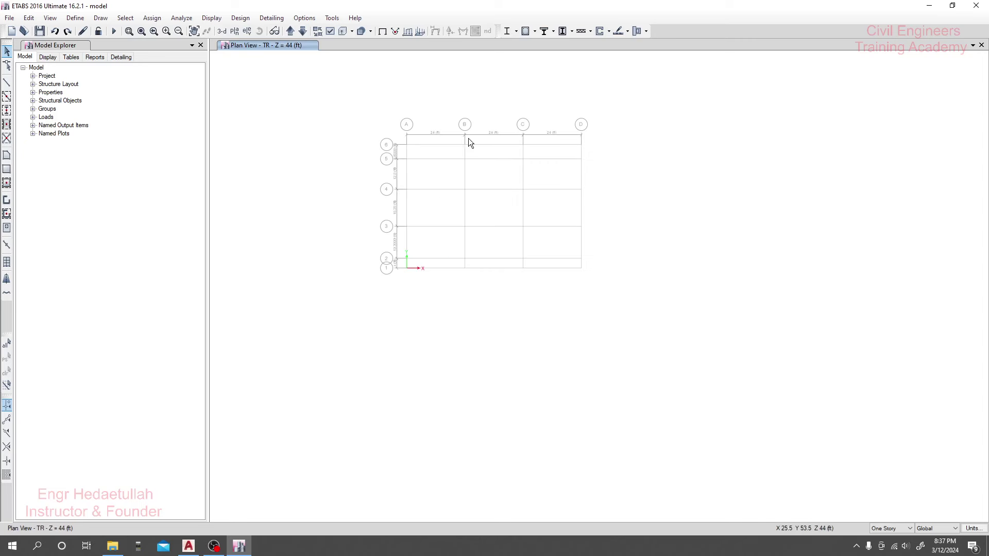
scroll(455, 146, "up", 5)
scroll(398, 159, "down", 5)
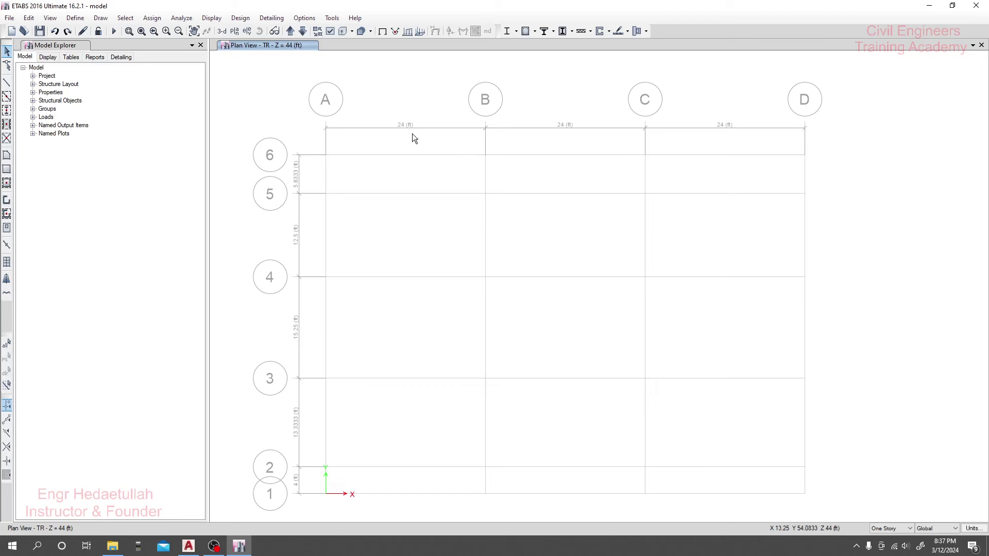
scroll(491, 157, "down", 3)
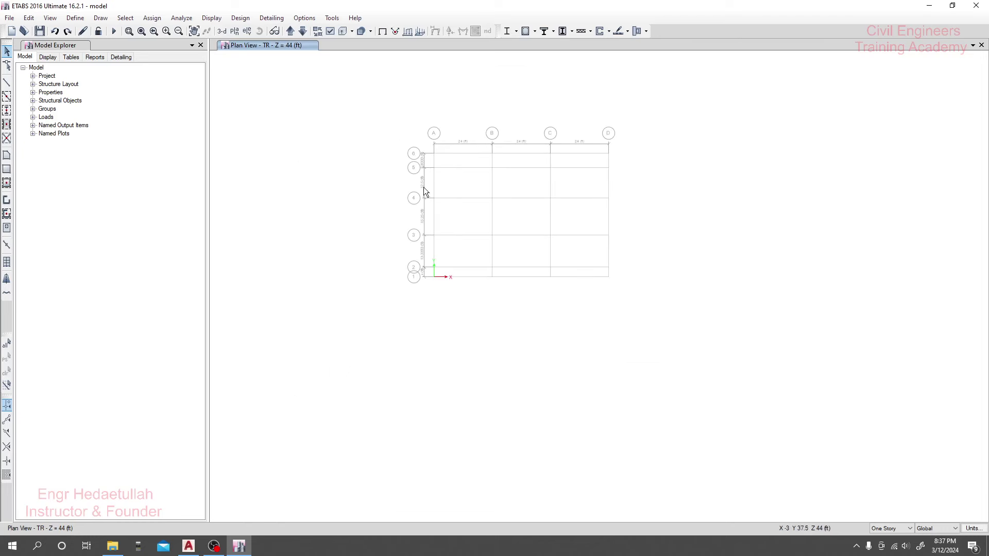
scroll(435, 233, "up", 3)
scroll(429, 158, "down", 3)
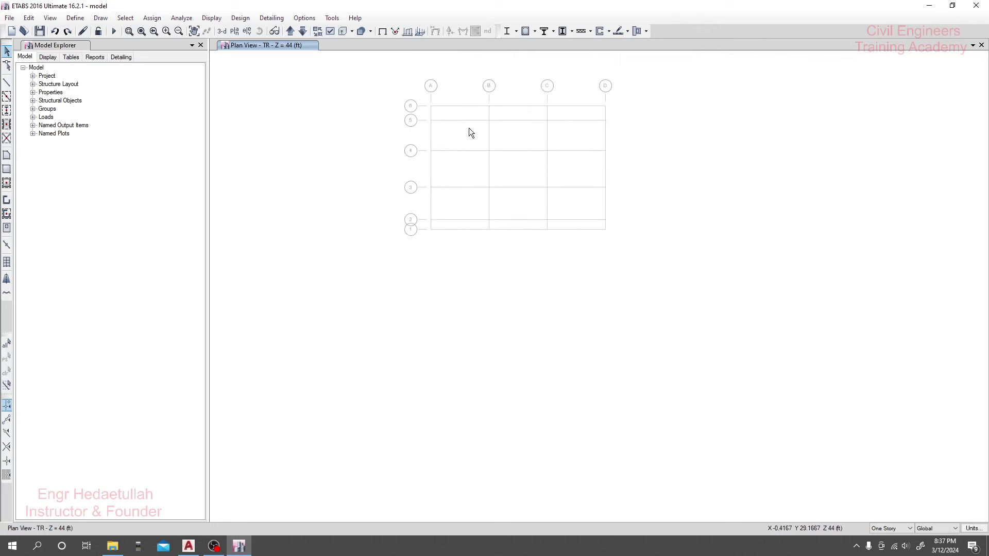
- Reopen the grid data of G1 in tower T1, display it as spacing, and select the X spacing of grid A
right_click(390, 120)
left_click(415, 127)
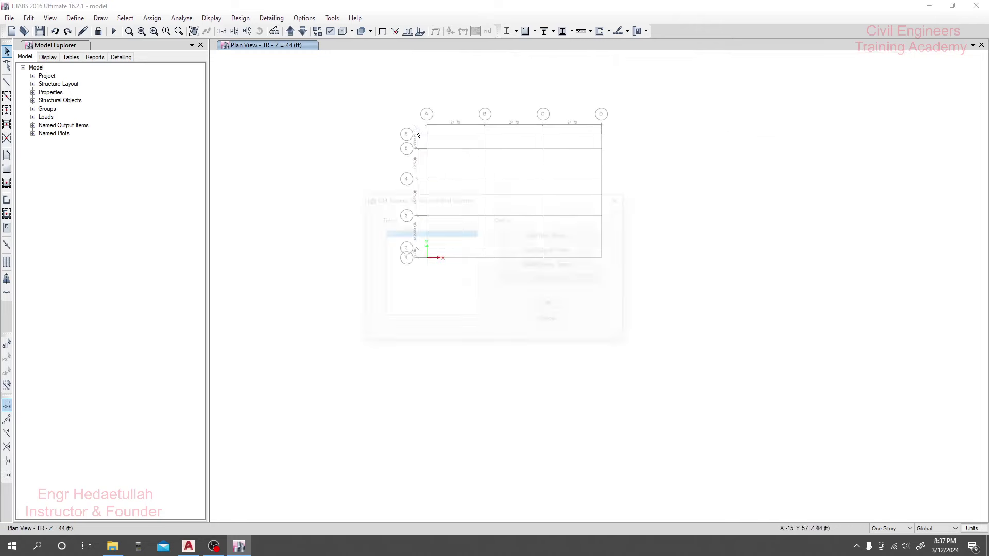
left_click(526, 264)
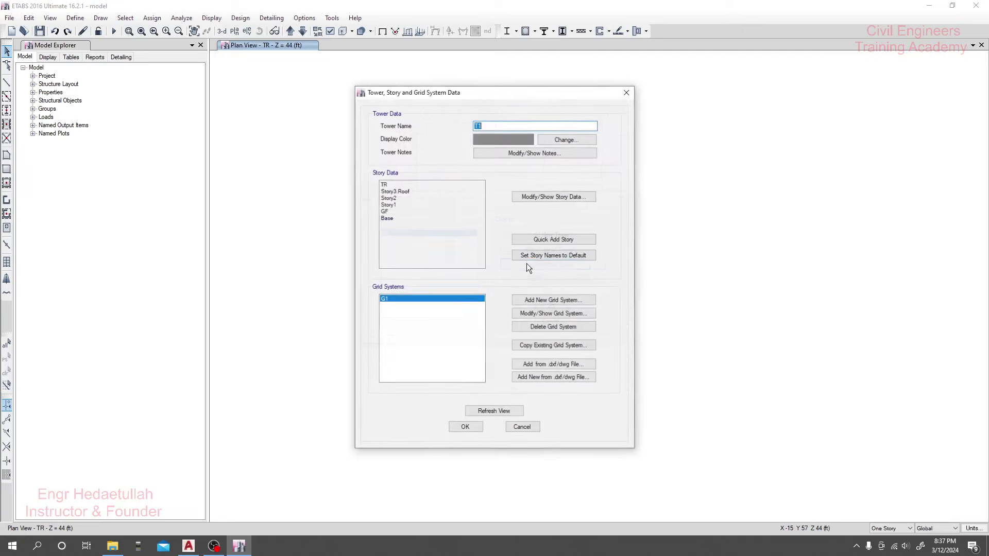
left_click(552, 313)
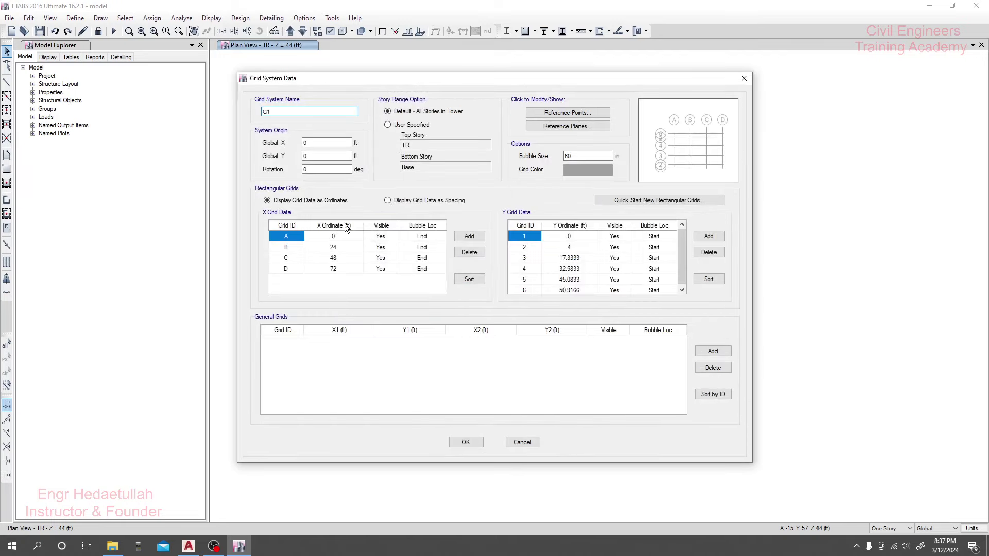
left_click(387, 200)
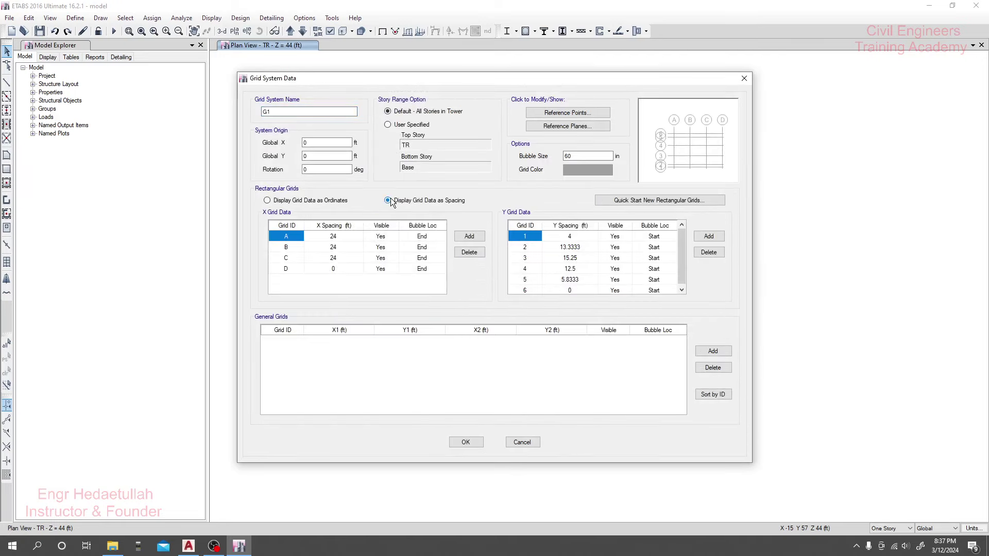
left_click(333, 237)
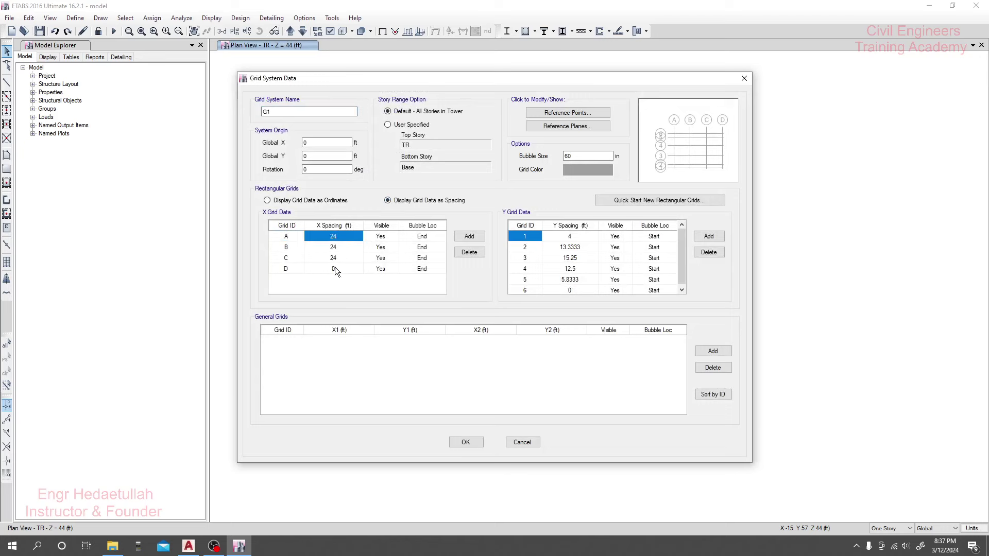
- Switch to AutoCAD, examine the grid spacings in the x-direction of the column layout, and return to ETABS
left_click(186, 548)
scroll(397, 363, "down", 4)
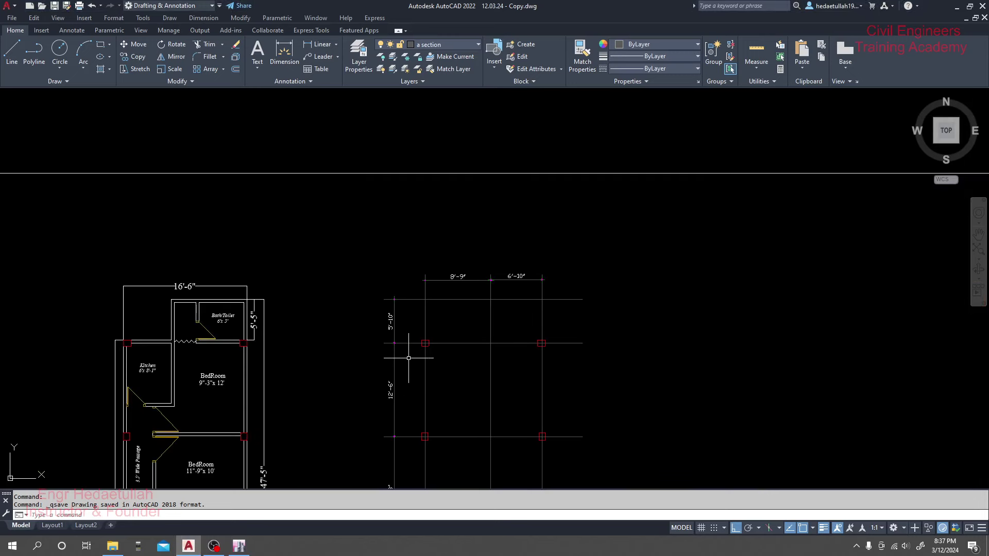
scroll(449, 277, "up", 2)
scroll(459, 278, "up", 3)
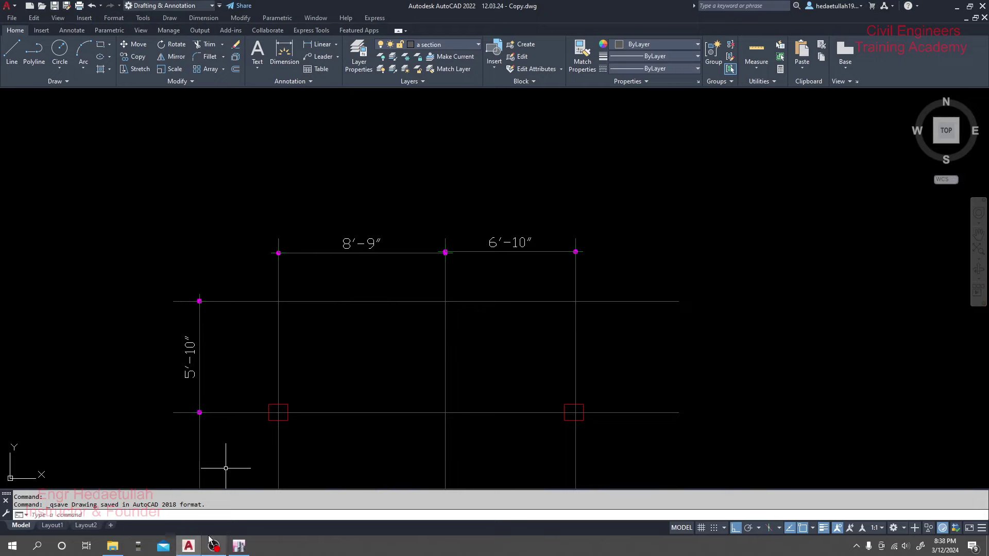
mouse_move(242, 550)
left_click(237, 494)
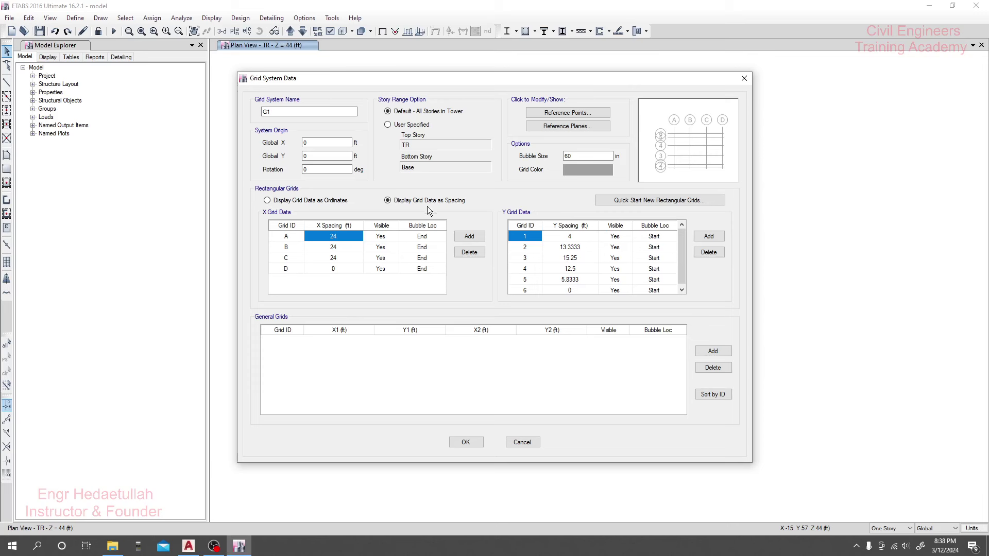
- Set the X grid spacing of grid A to 8.75 ft and grid B to 6+10/12 ft
left_click(282, 269)
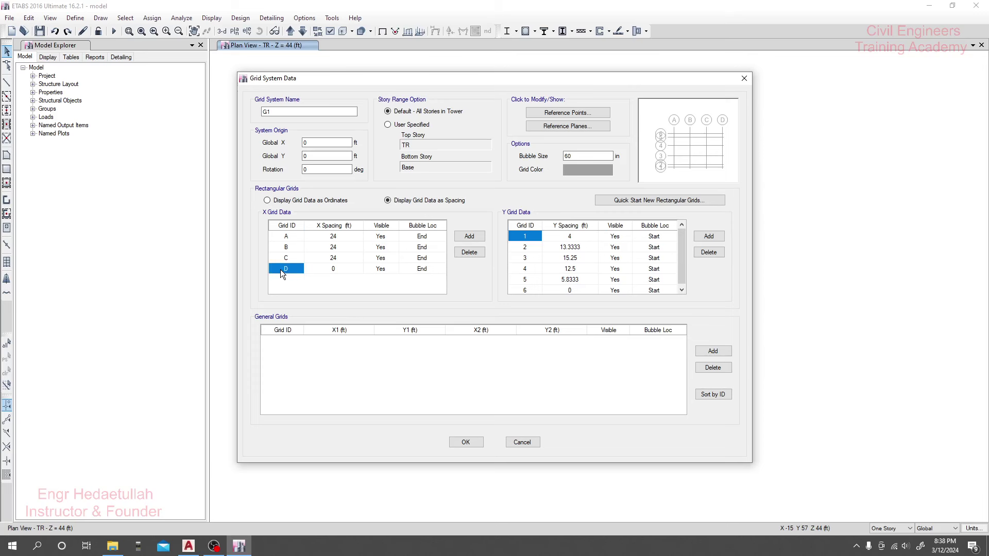
left_click(333, 238)
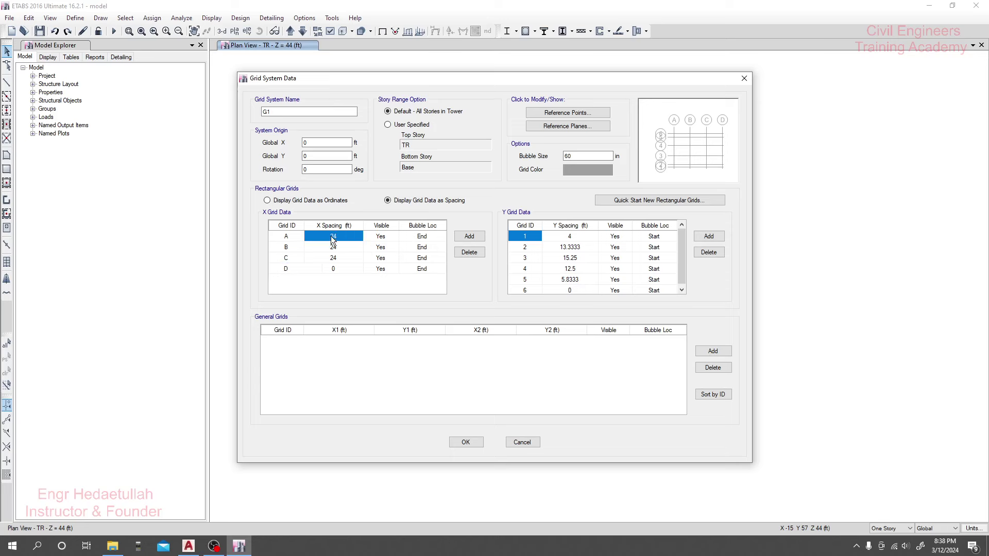
type("8.75")
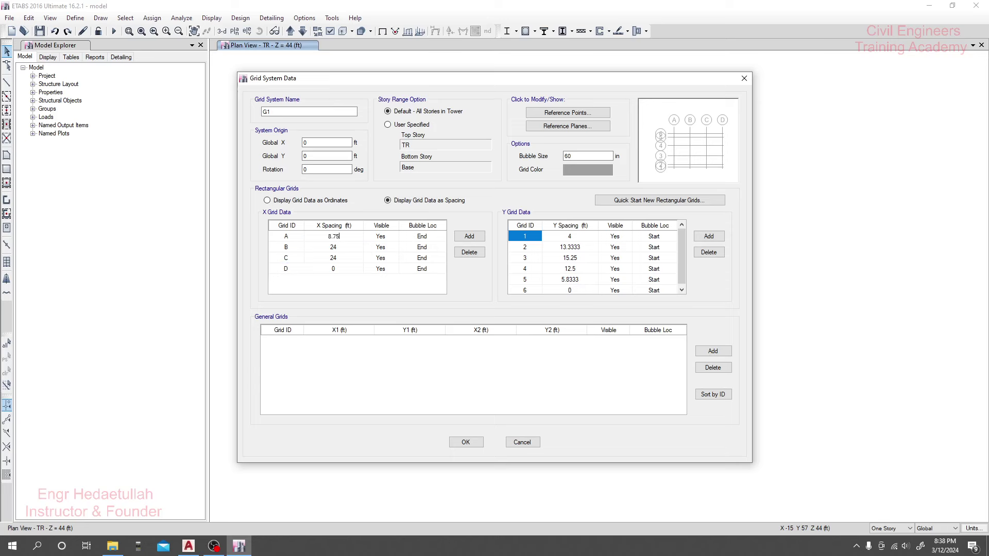
key("Return")
type("6")
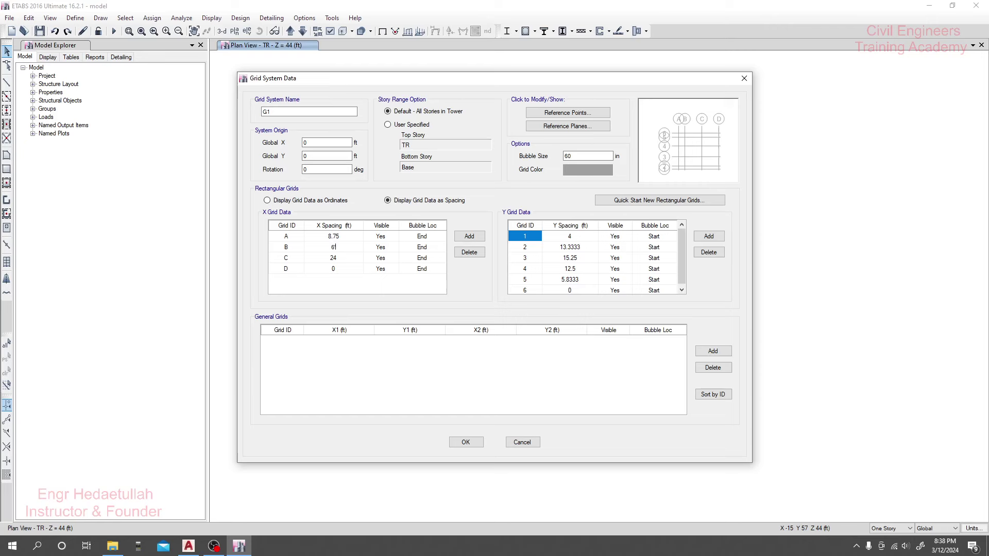
type("+10/12")
key("Return")
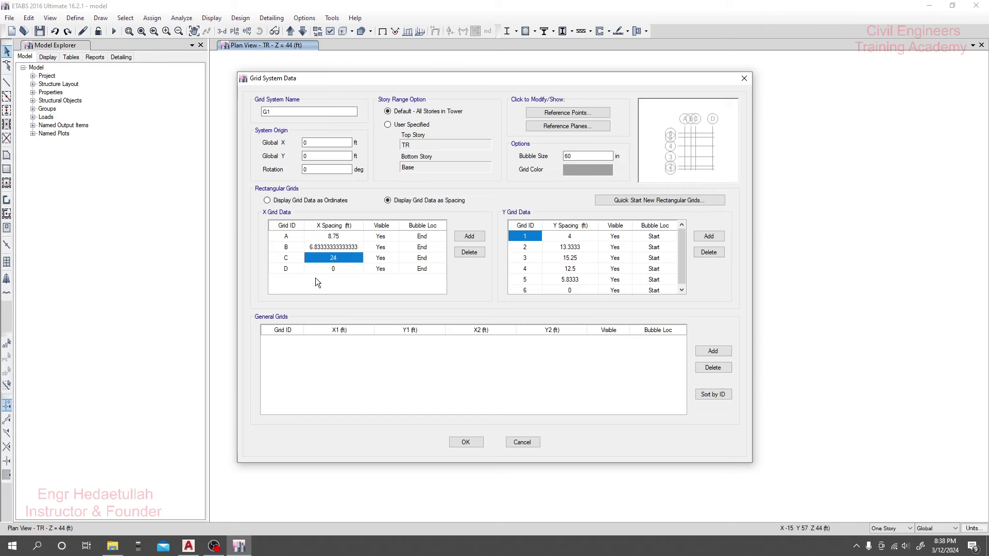
- Delete X grid line D and accept the grid system, tower and story data
left_click(288, 269)
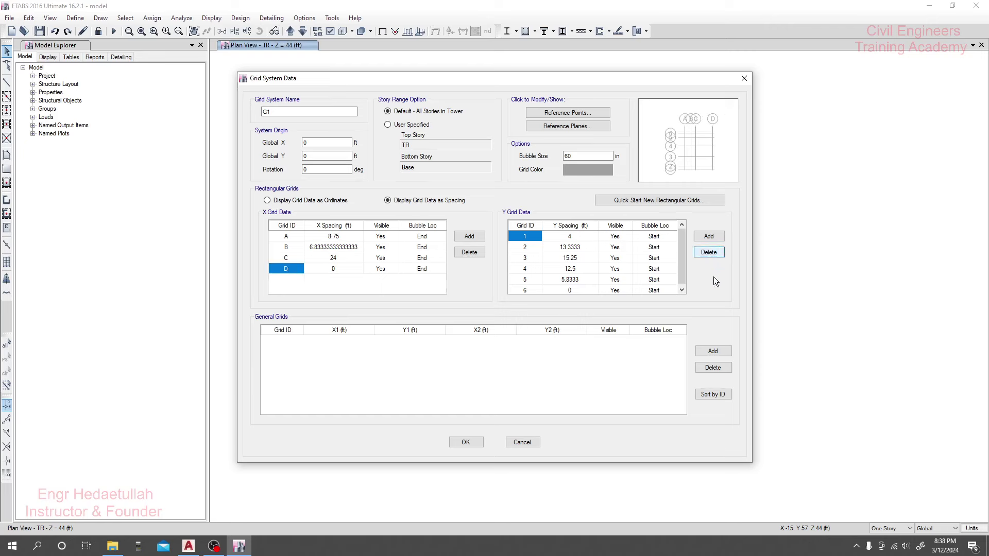
left_click(466, 253)
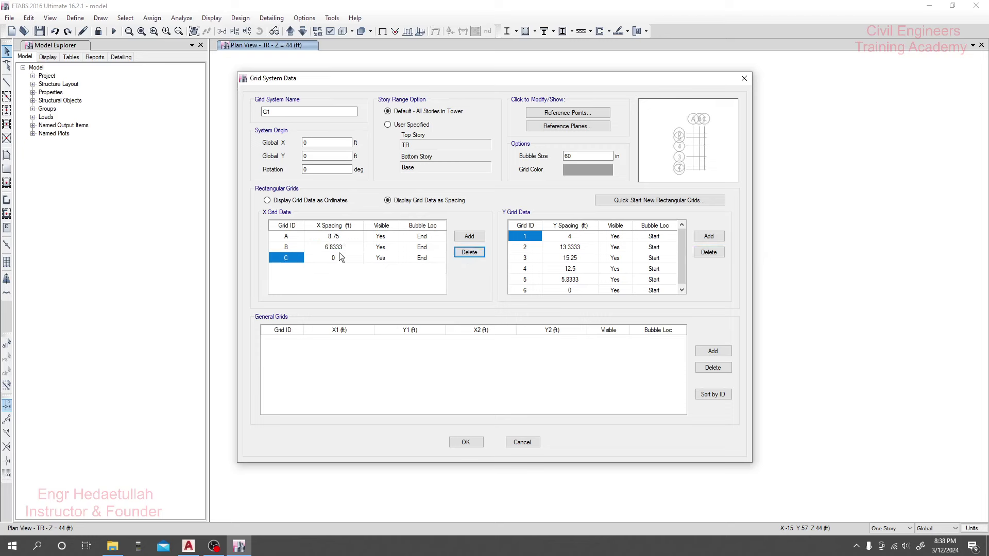
left_click(340, 257)
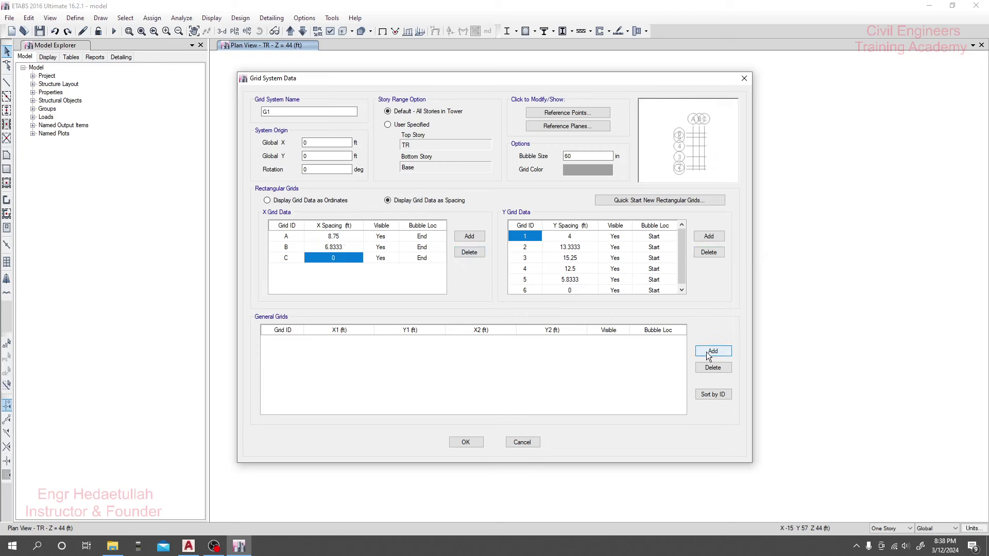
left_click(466, 443)
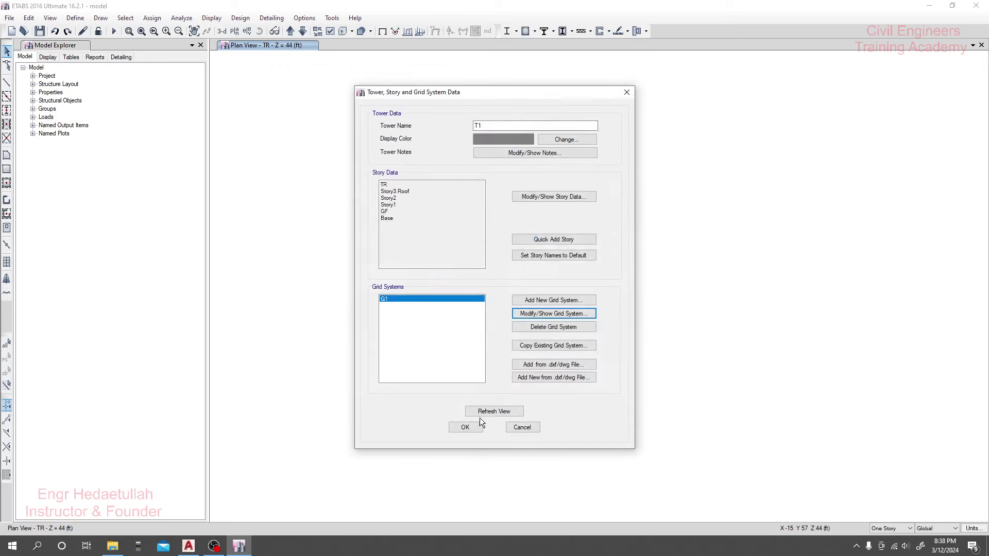
left_click(476, 426)
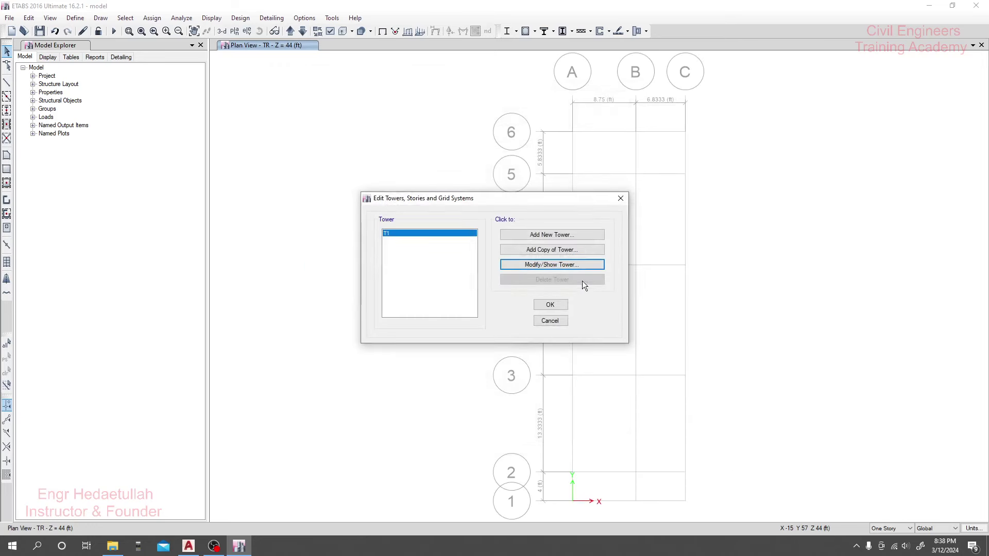
left_click(550, 304)
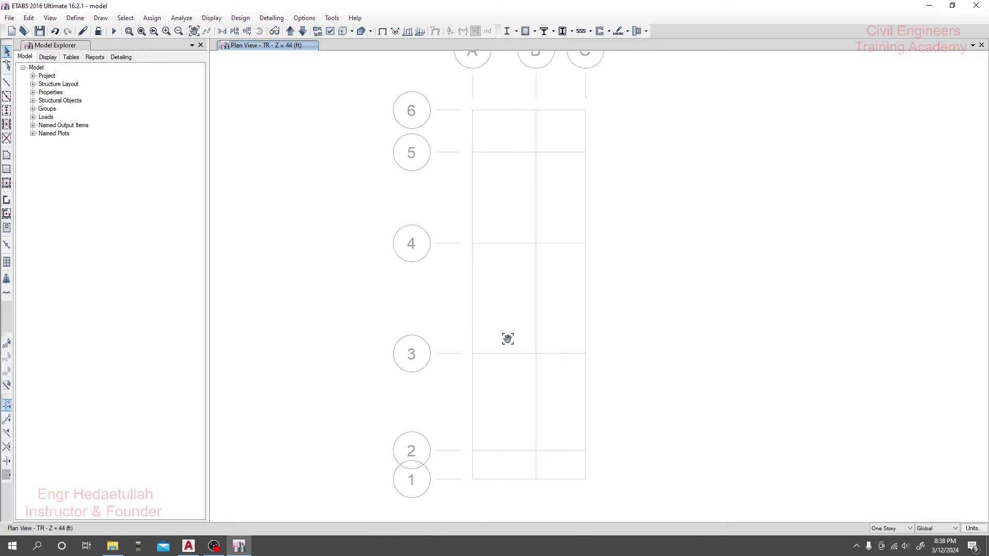
- Set the plan view to the GF story level
middle_click_drag(511, 227, 486, 177)
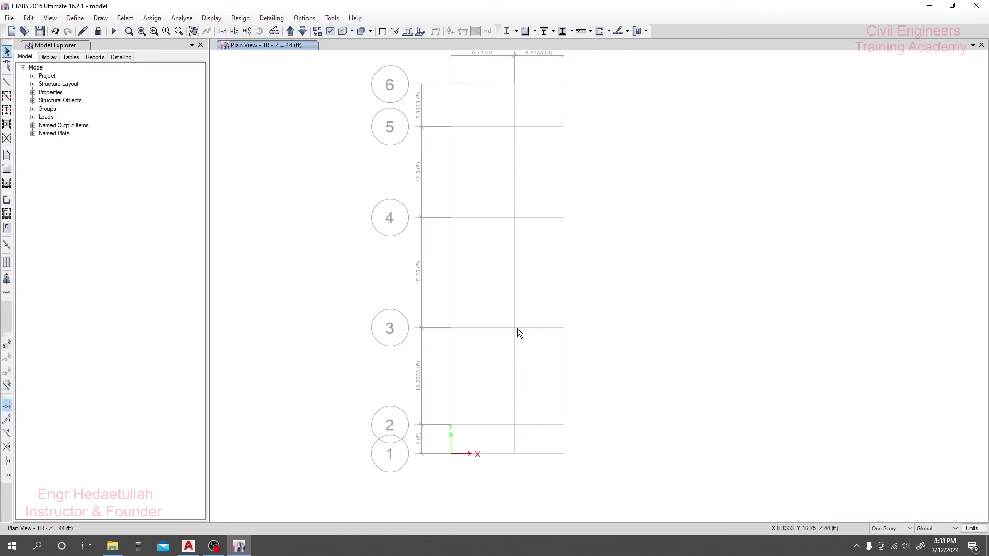
left_click(234, 31)
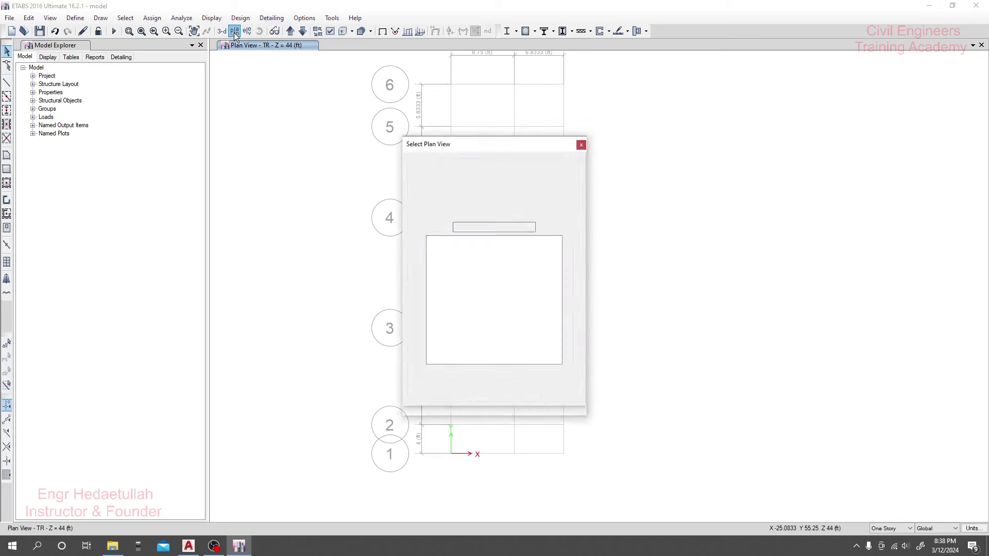
left_click(438, 260)
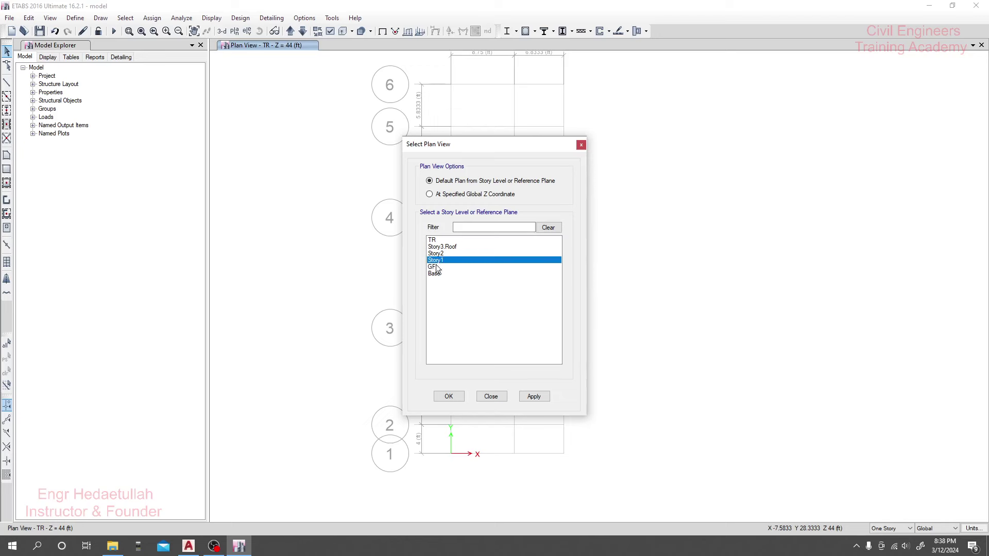
left_click(435, 266)
left_click(534, 396)
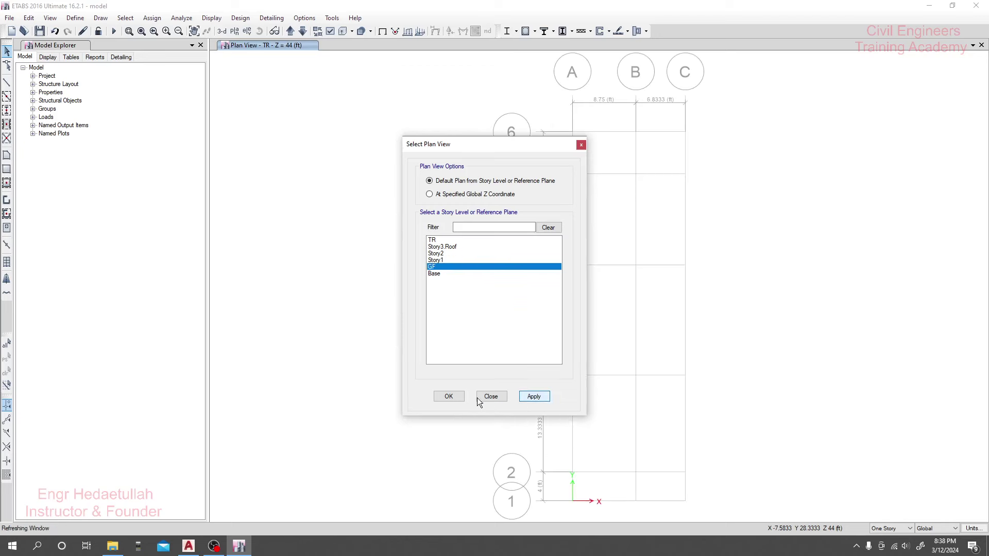
left_click(448, 396)
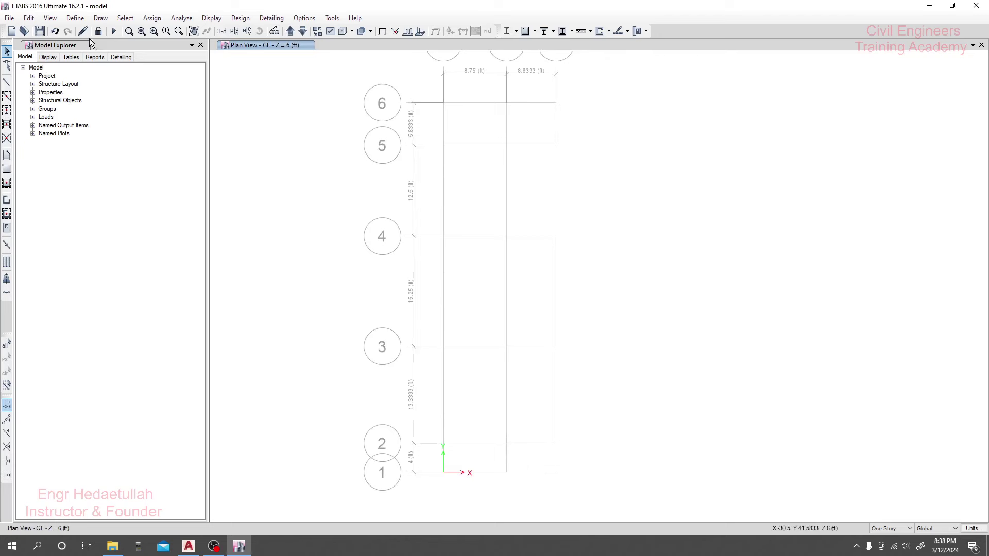
- Open the frame section properties and copy the name of the C(12x12) column section
left_click(75, 18)
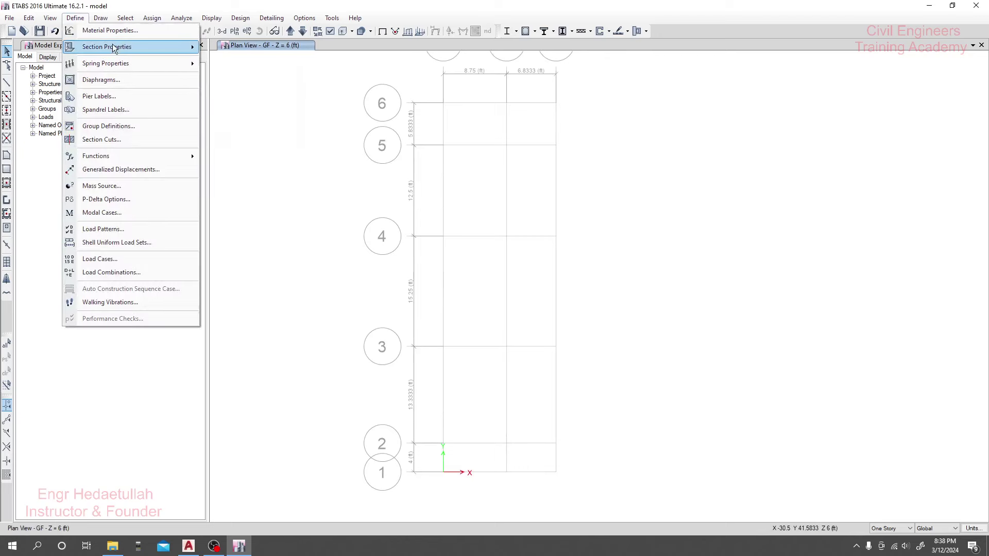
mouse_move(138, 48)
left_click(252, 49)
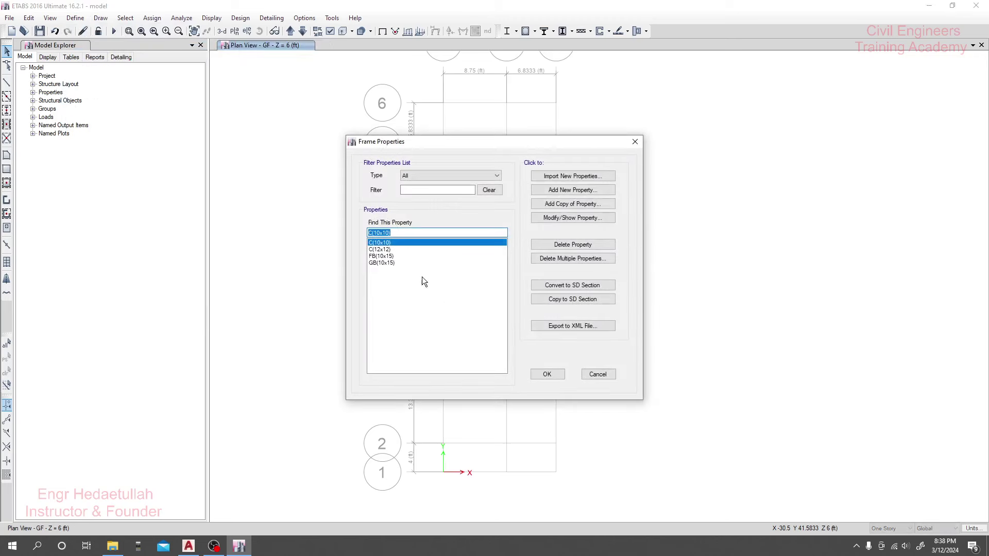
left_click(389, 250)
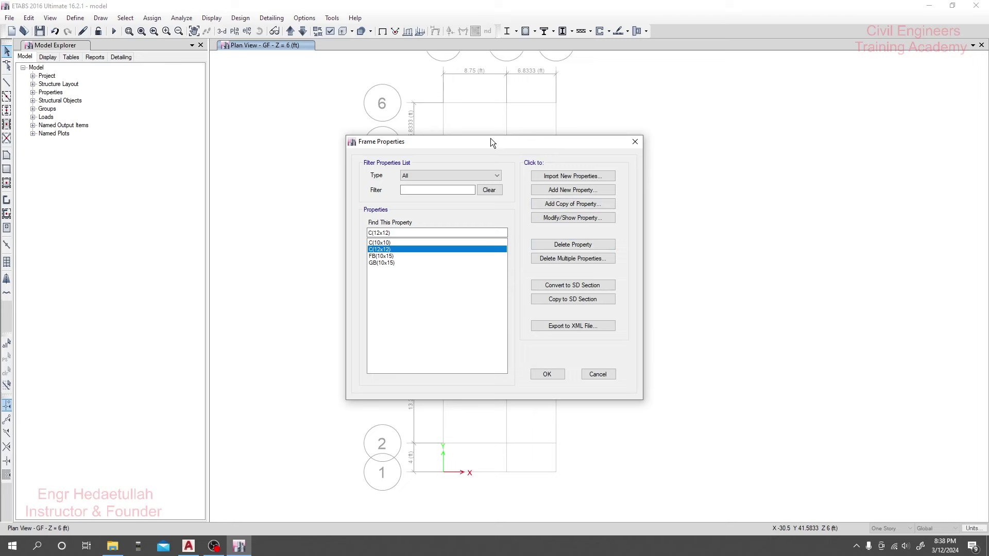
left_click(573, 204)
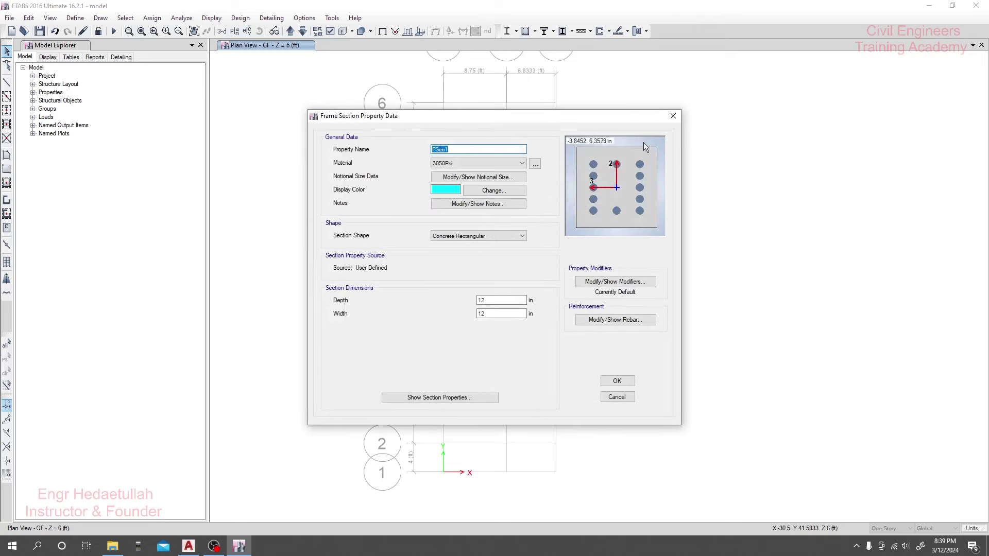
left_click(673, 116)
double_click(409, 231)
key("ctrl+c")
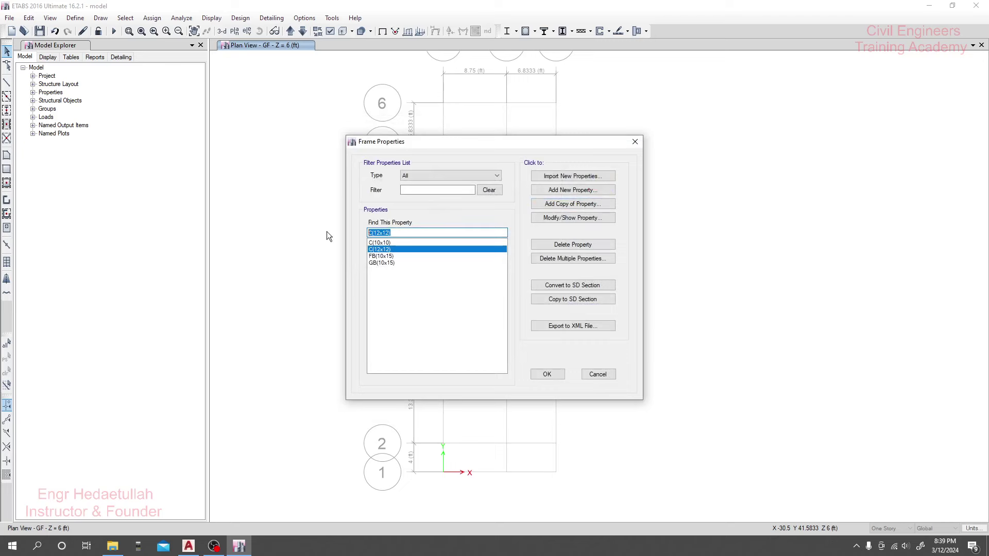
- Add a copy of the C(12x12) section named C(10x12) and adjust its section dimensions
left_click(549, 205)
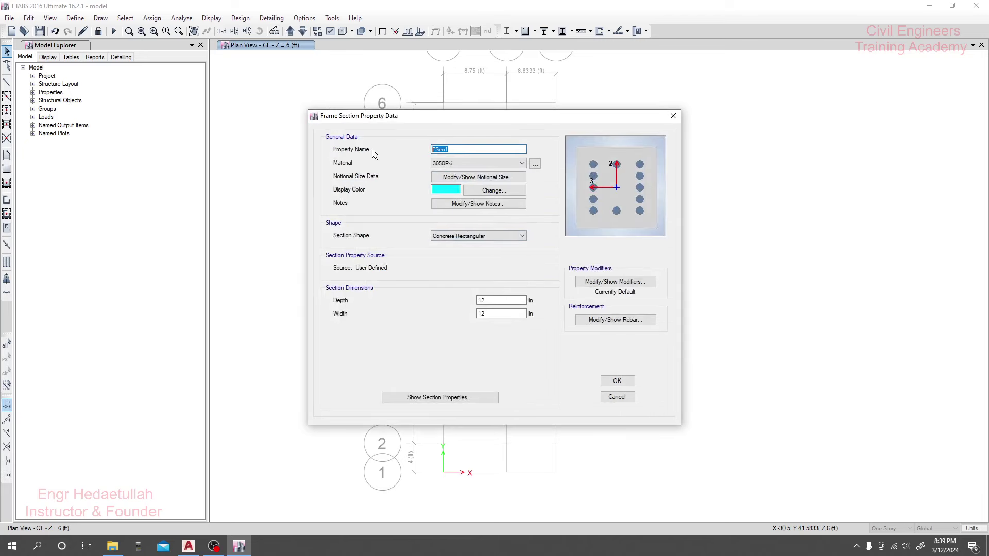
key("ctrl+v")
left_click(491, 300)
left_click_drag(491, 314, 482, 314)
left_click(617, 381)
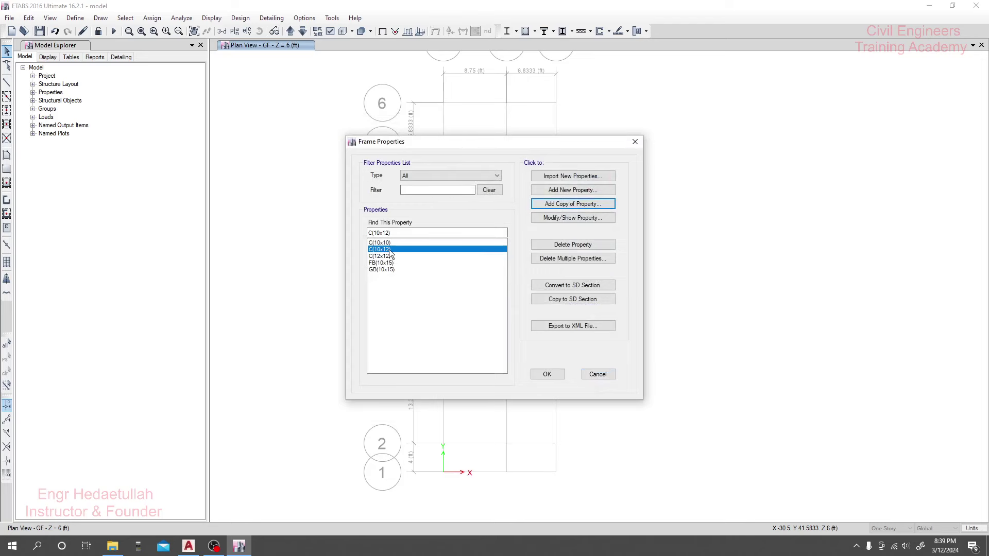
- Review the FB(10x15) and GB(10x15) beam sections, then accept the frame properties
left_click(387, 263)
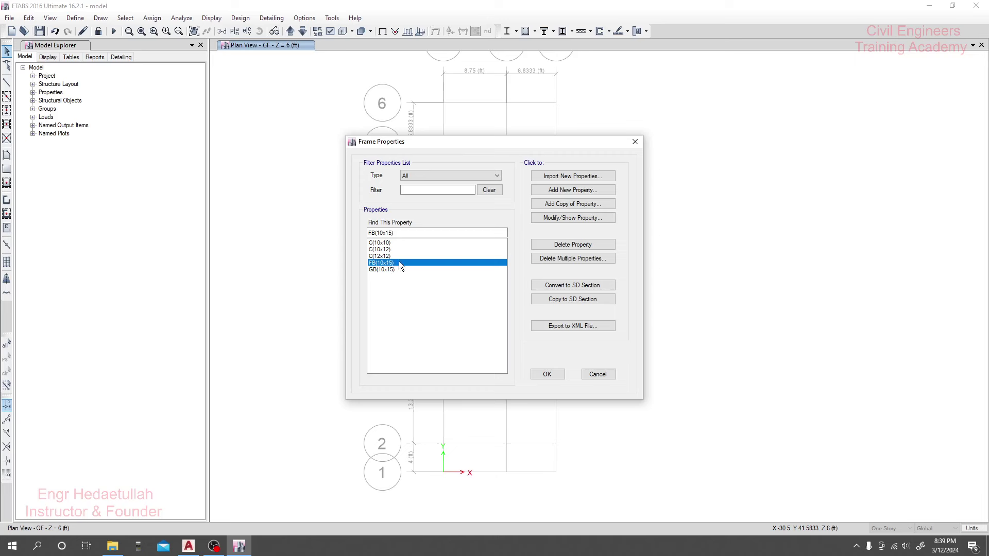
left_click(382, 269)
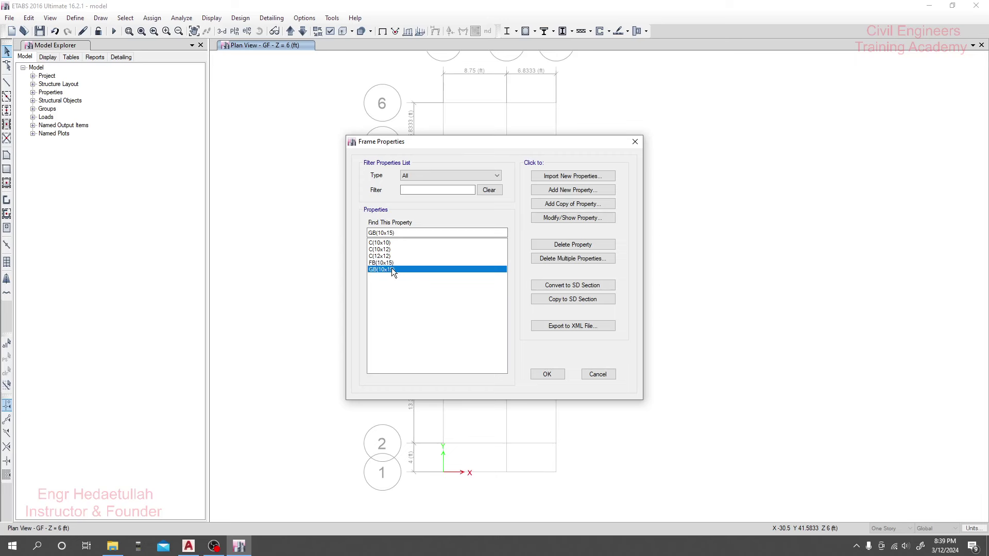
left_click(390, 262)
left_click(380, 270)
left_click_drag(474, 141, 753, 118)
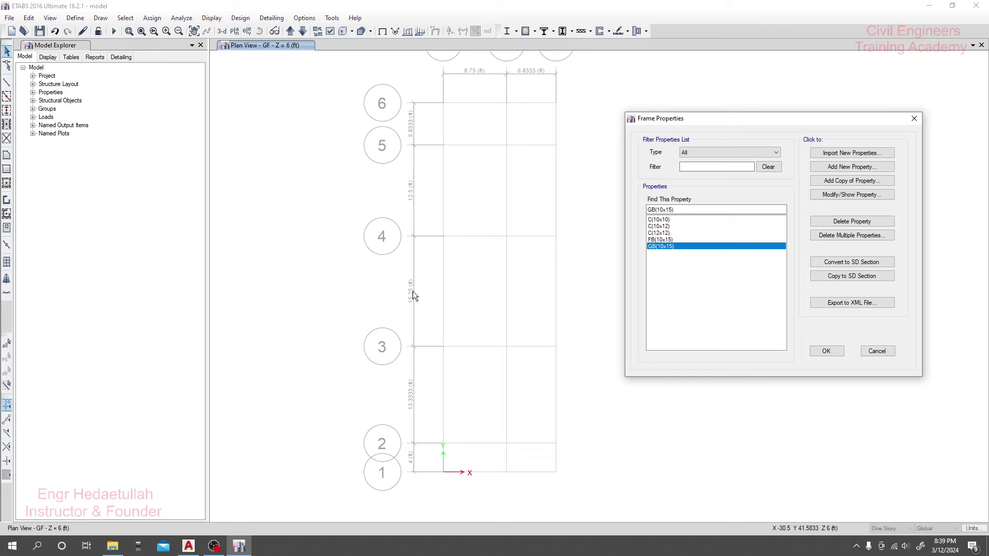
left_click(674, 239)
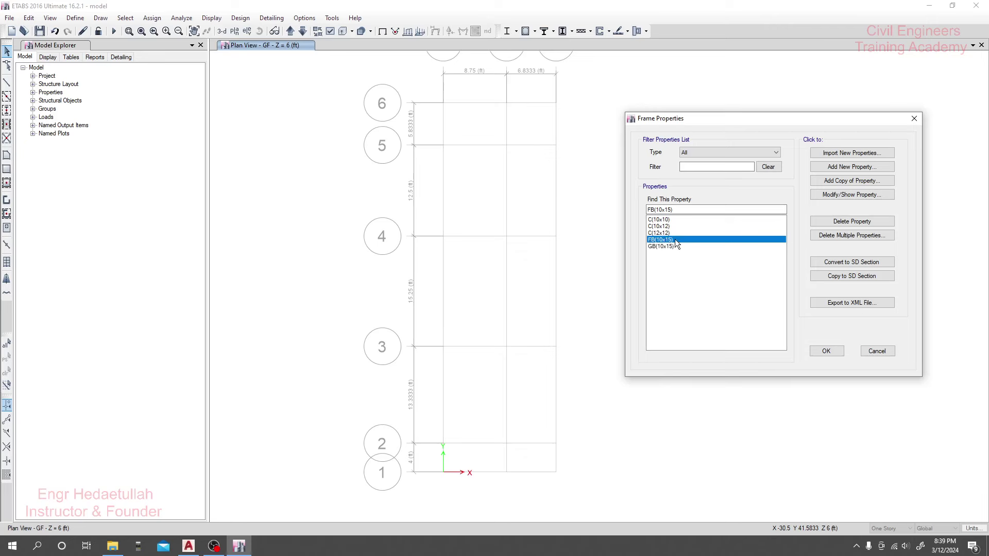
left_click(674, 246)
left_click(670, 240)
left_click(825, 352)
- Start the quick column drawing command on the GF plan and choose the column section property
middle_click_drag(370, 211, 335, 216)
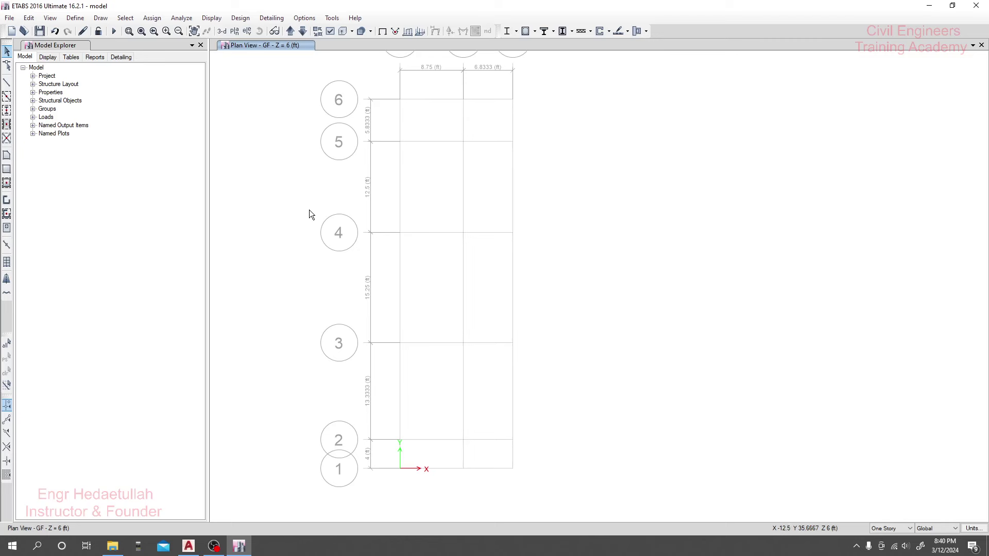
middle_click_drag(309, 209, 317, 215)
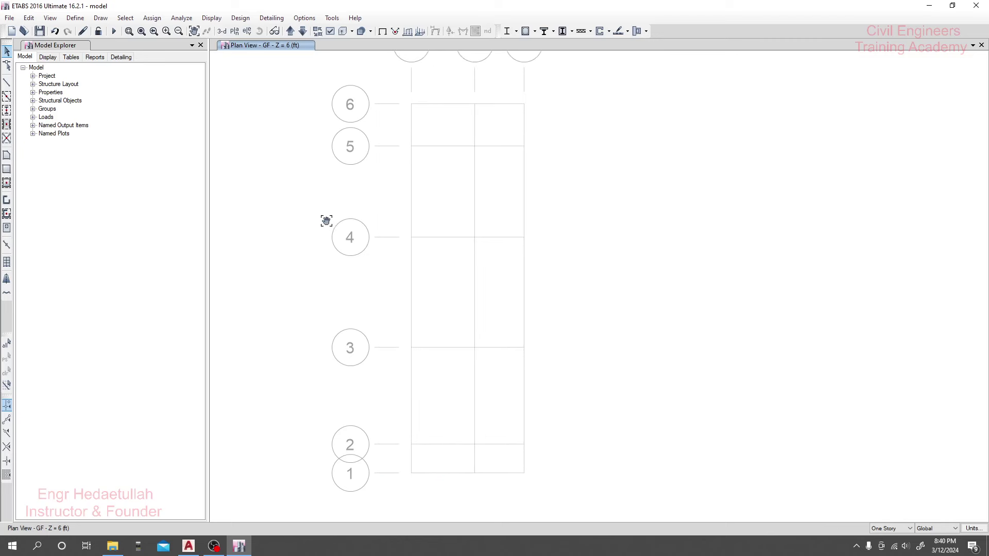
left_click(7, 112)
left_click(140, 429)
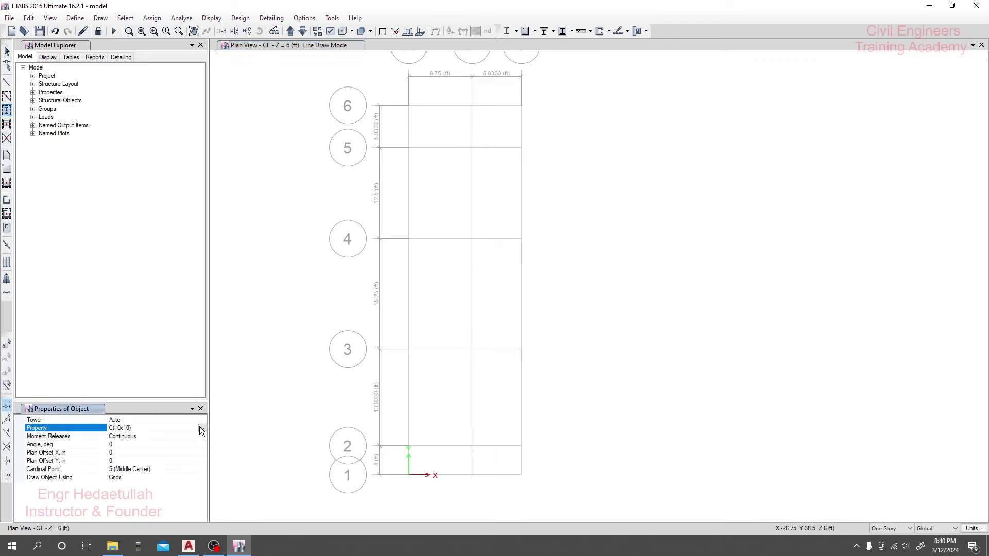
left_click(141, 446)
- Switch to AutoCAD and examine the column positions and orientations on the grid layout drawing
left_click(190, 548)
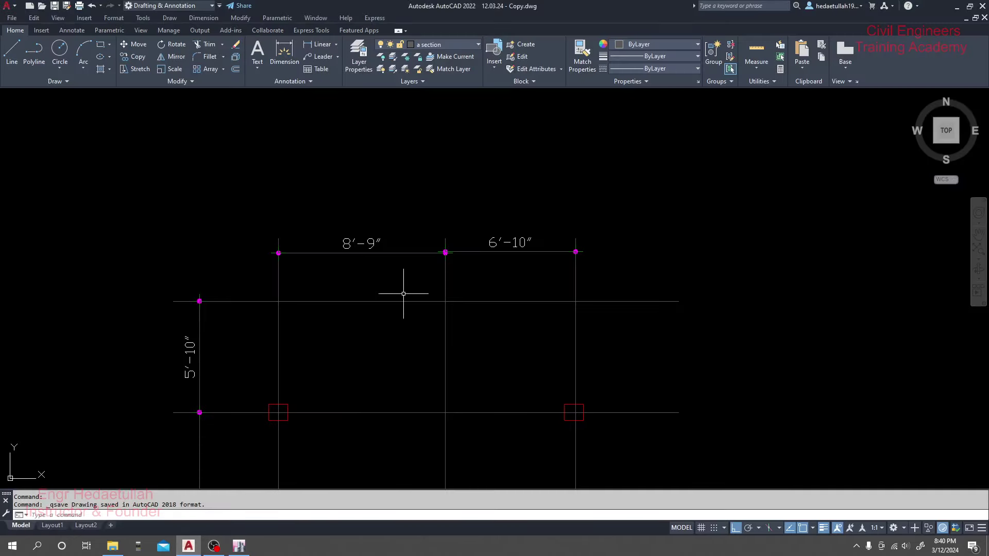
mouse_move(401, 288)
middle_mouse_down()
mouse_move(375, 256)
mouse_move(386, 165)
middle_mouse_up()
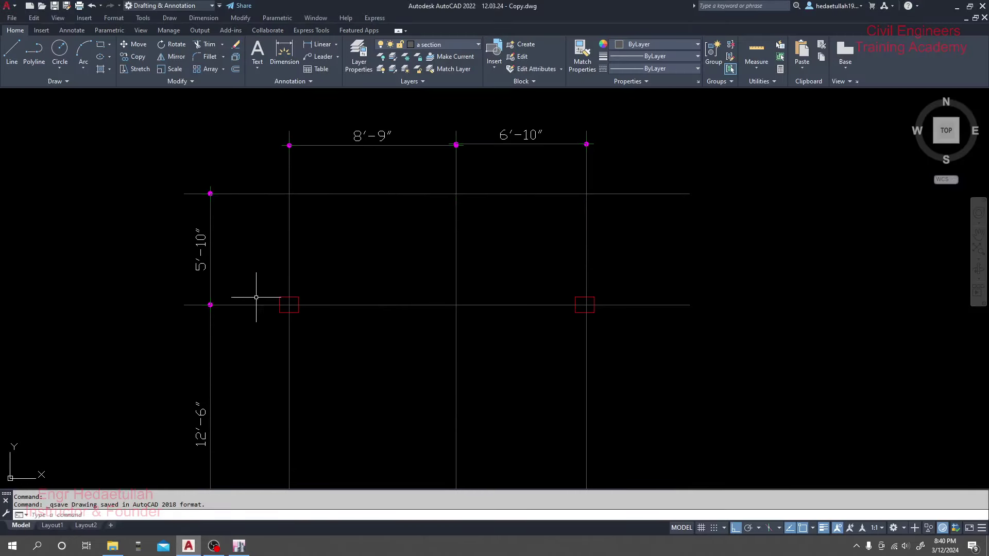
scroll(340, 303, "down", 6)
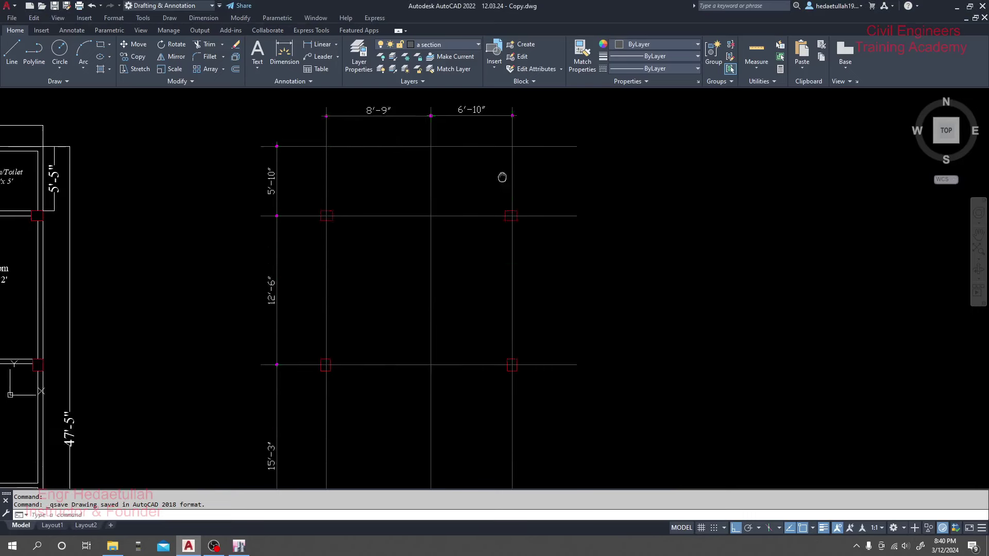
middle_click_drag(453, 265, 446, 309)
scroll(433, 319, "up", 4)
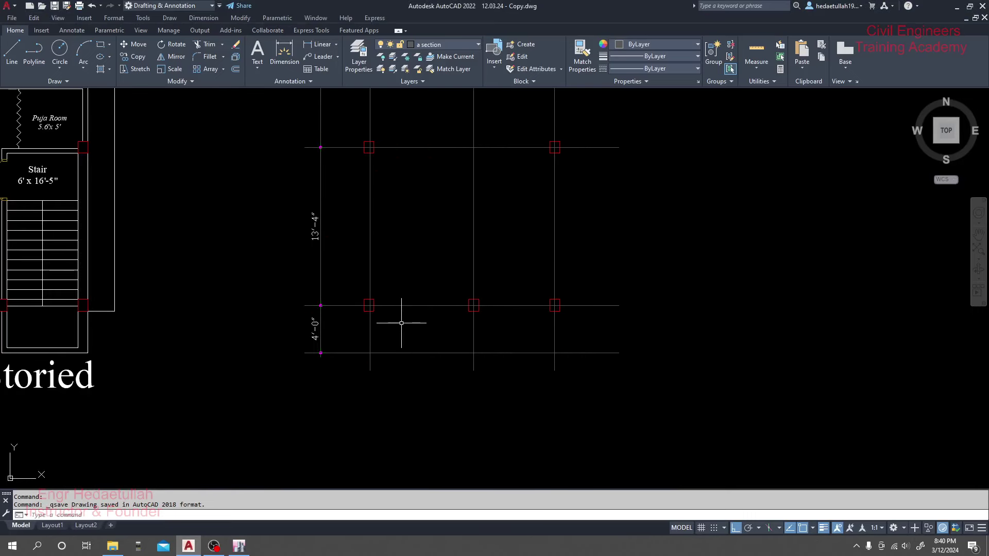
scroll(433, 242, "down", 5)
scroll(423, 238, "up", 3)
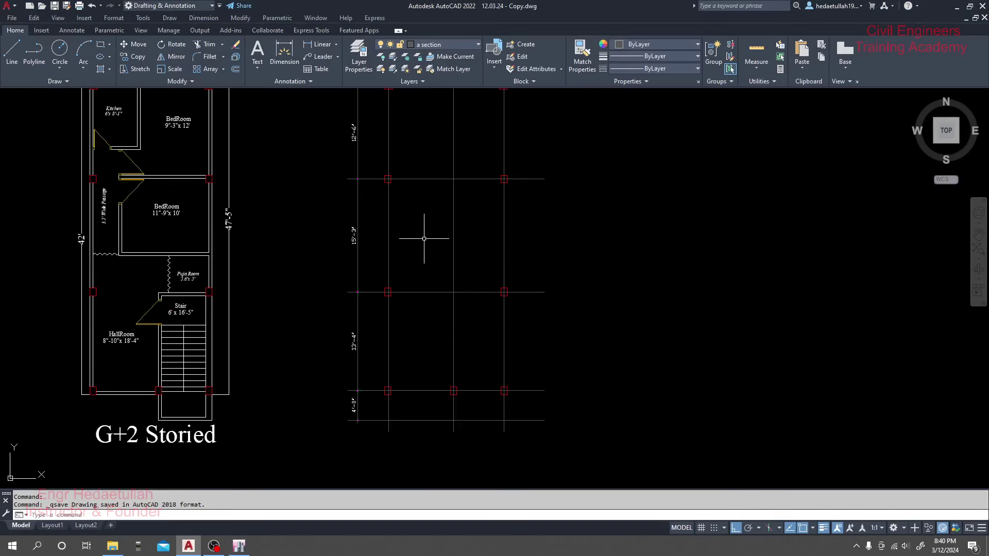
- Switch back to ETABS and place C(10x12) columns at 0 degrees on grid points A5 and C5 of the GF plan
left_click(239, 545)
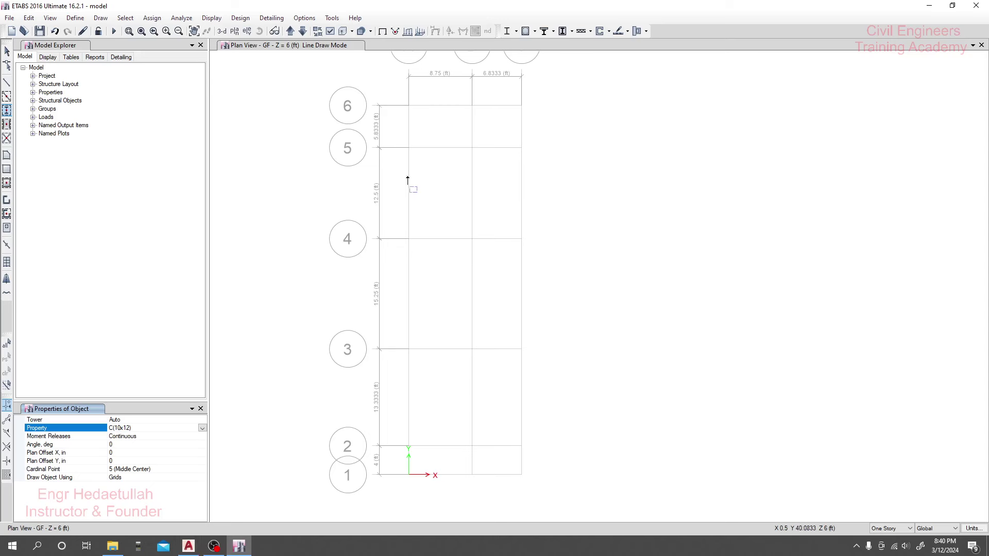
left_click_drag(392, 137, 431, 163)
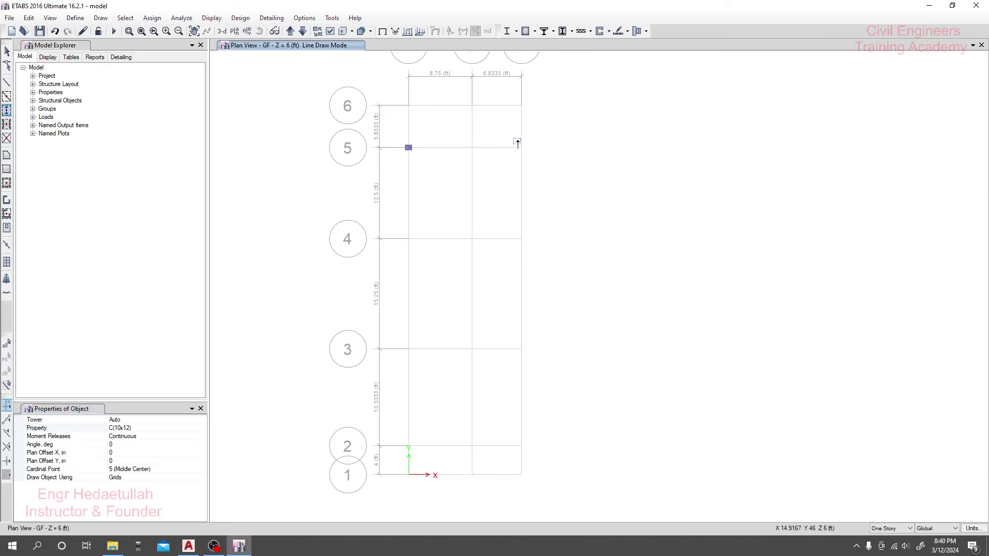
left_click_drag(511, 138, 538, 162)
- Open a 3-D view beside the GF plan and make the plan view active again
left_click(973, 45)
left_click(898, 66)
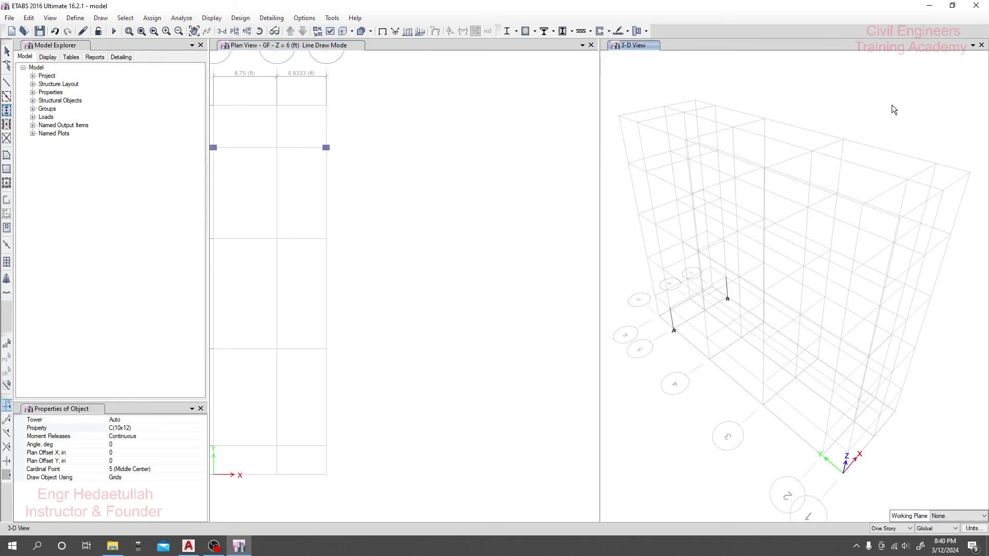
left_click(492, 319)
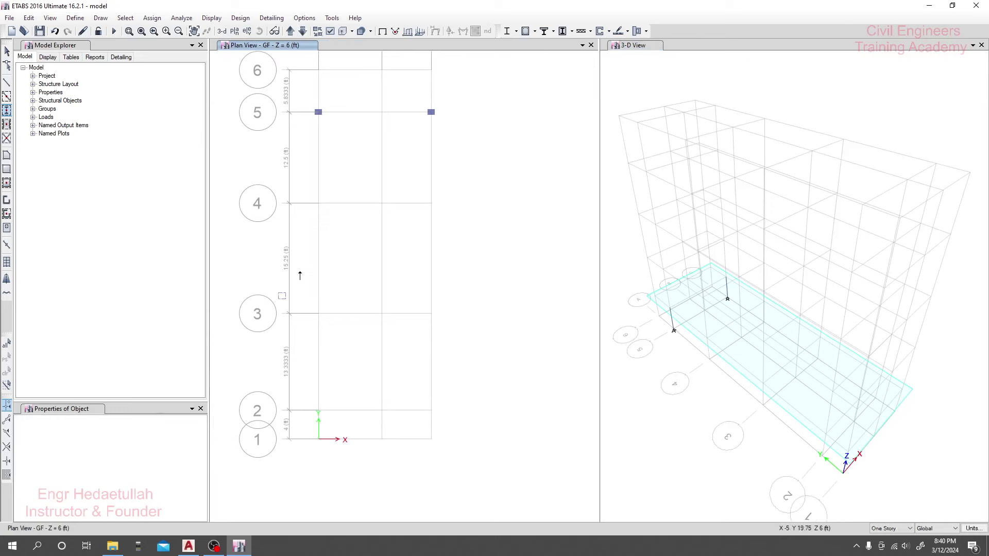
- Place C(10x12) columns rotated 90 degrees where grids A and C cross grids 2, 3 and 4, plus one at B2
left_click(6, 110)
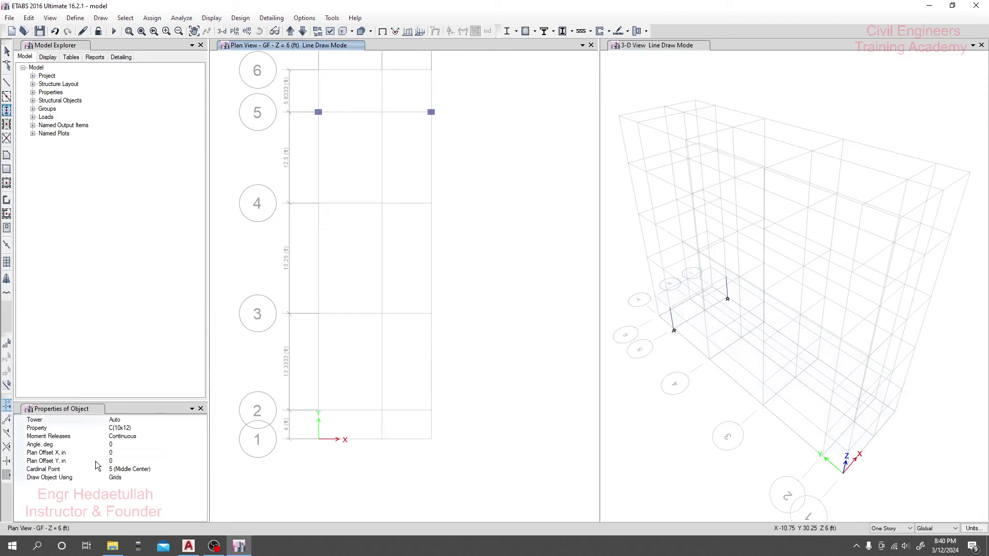
left_click(125, 443)
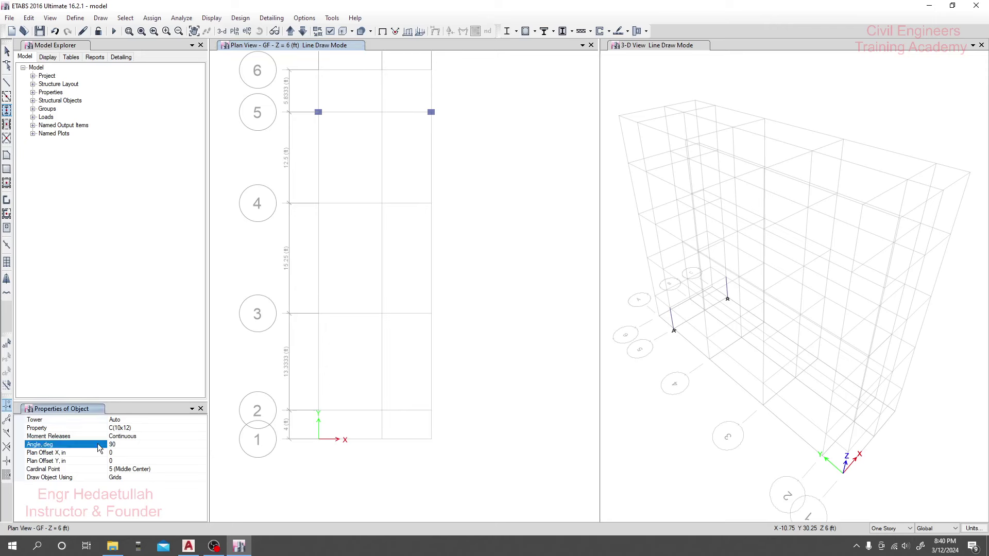
left_click_drag(307, 189, 330, 425)
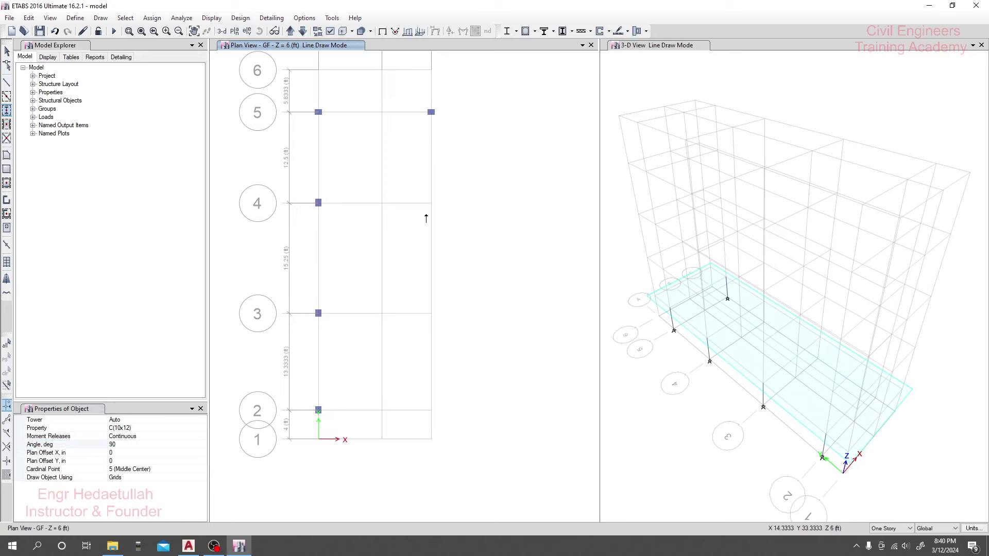
left_click_drag(420, 192, 441, 421)
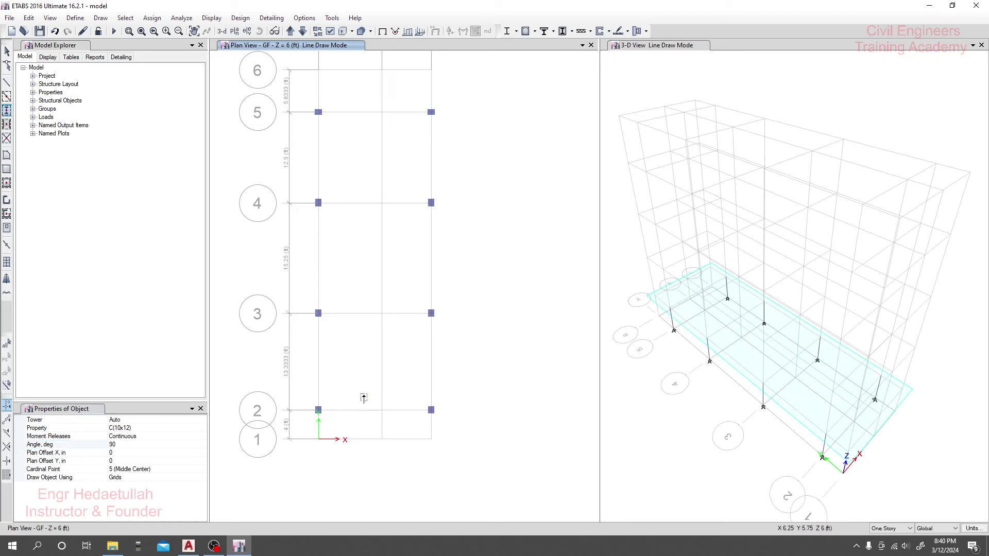
left_click_drag(363, 398, 394, 430)
key("Escape")
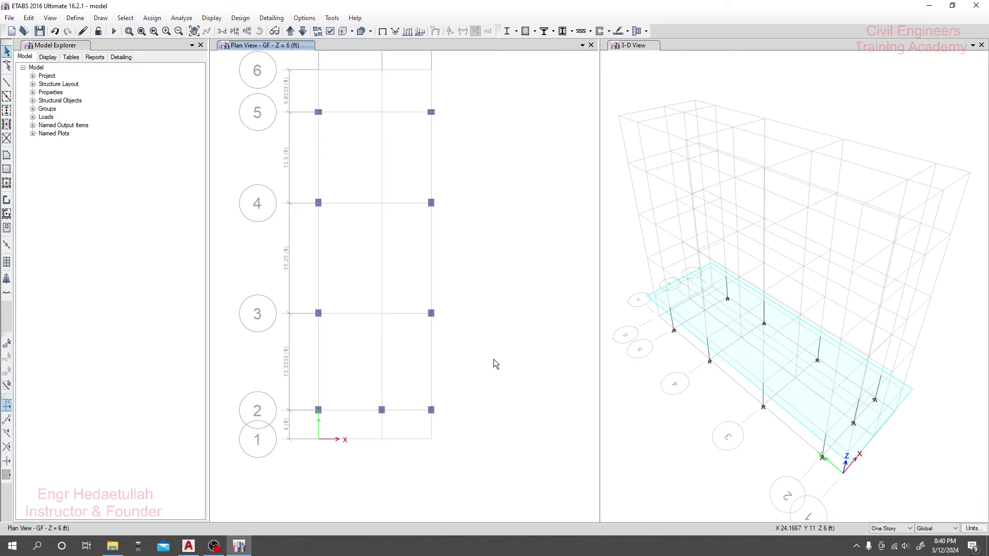
- Quick draw GB(10x15) beams along grids A and C between grids 2 and 5, and along grid B between grids 2 and 3
left_click(7, 97)
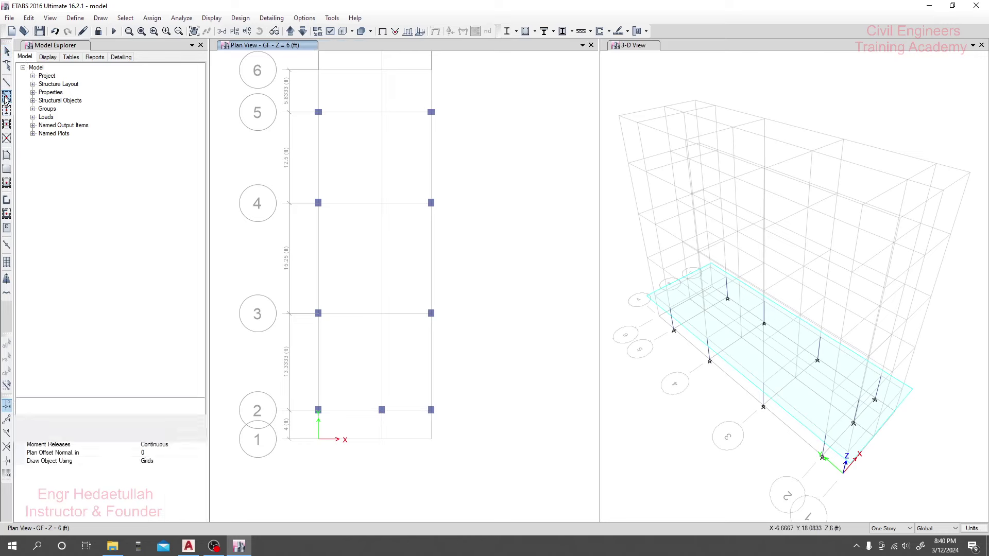
left_click(148, 436)
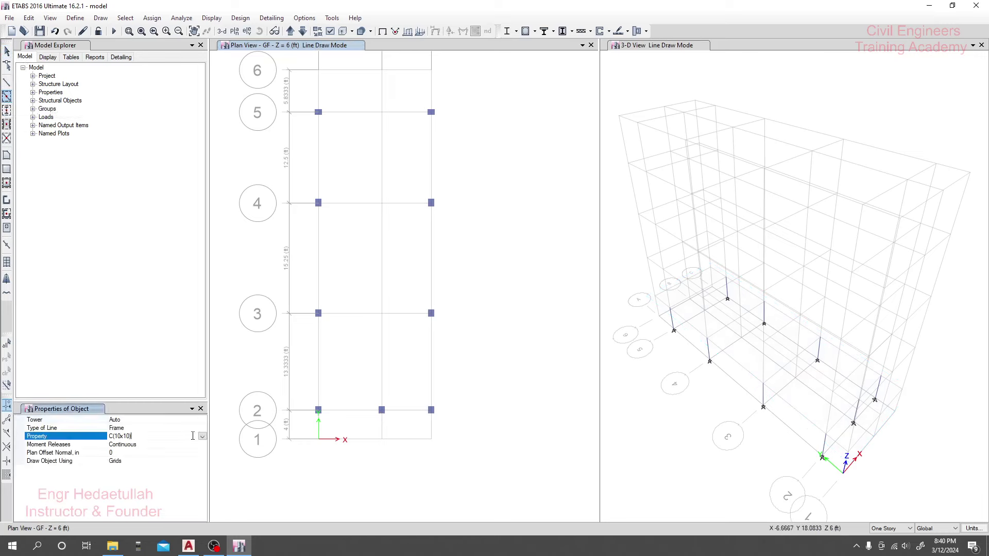
left_click(198, 436)
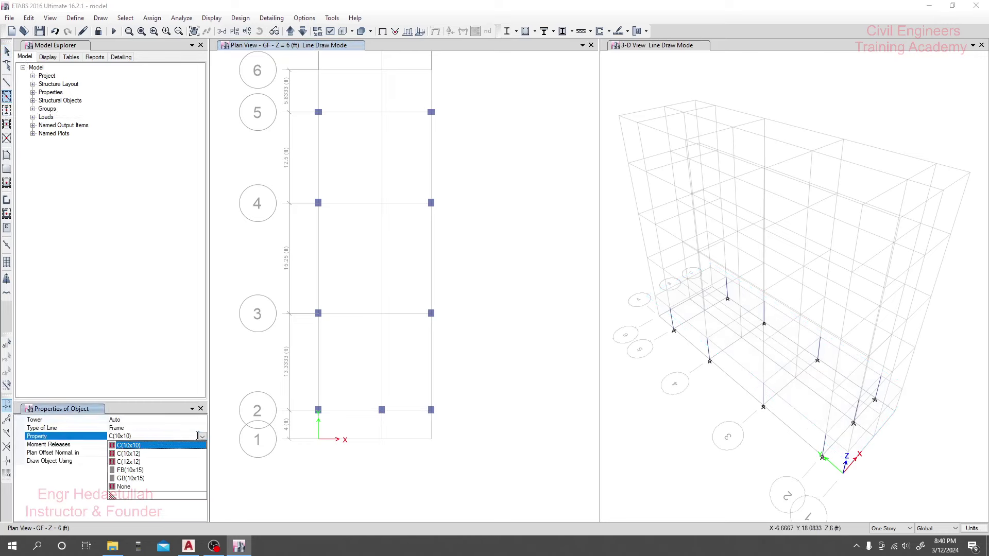
left_click(140, 478)
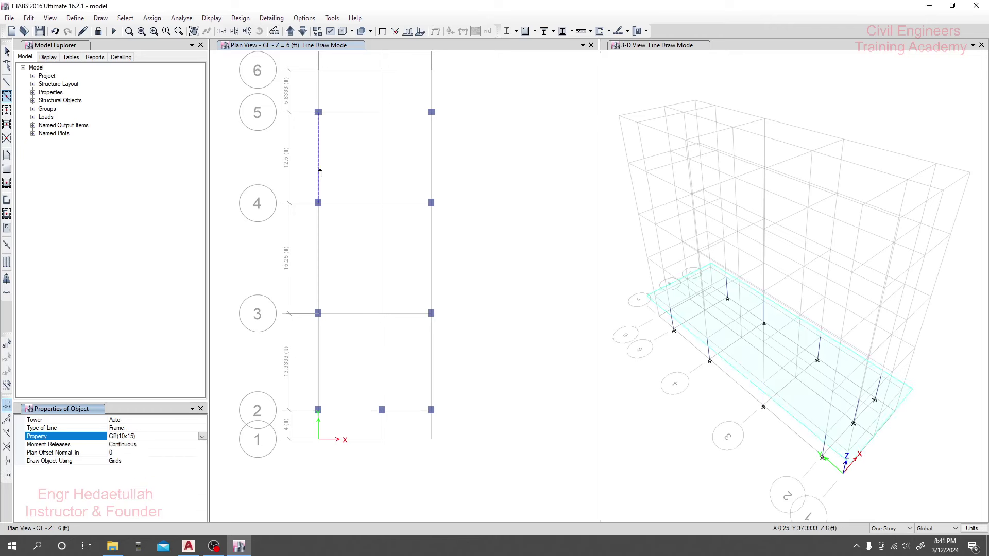
left_click(317, 174)
left_click(319, 313)
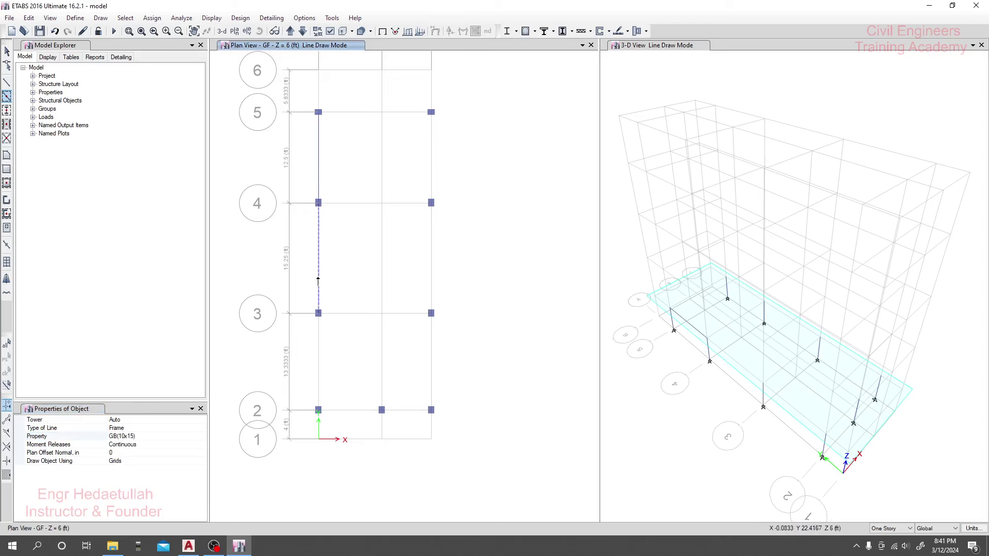
left_click(318, 355)
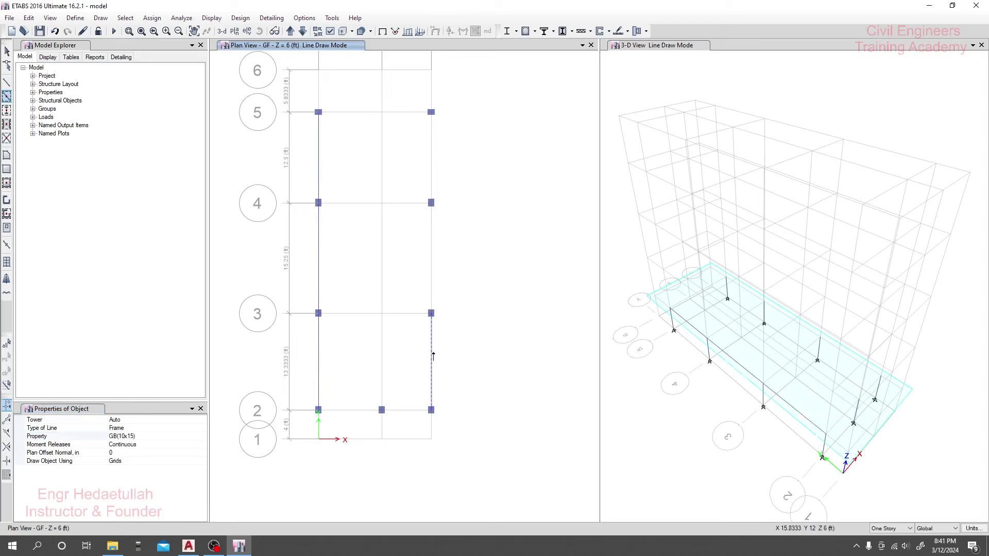
left_click(426, 285)
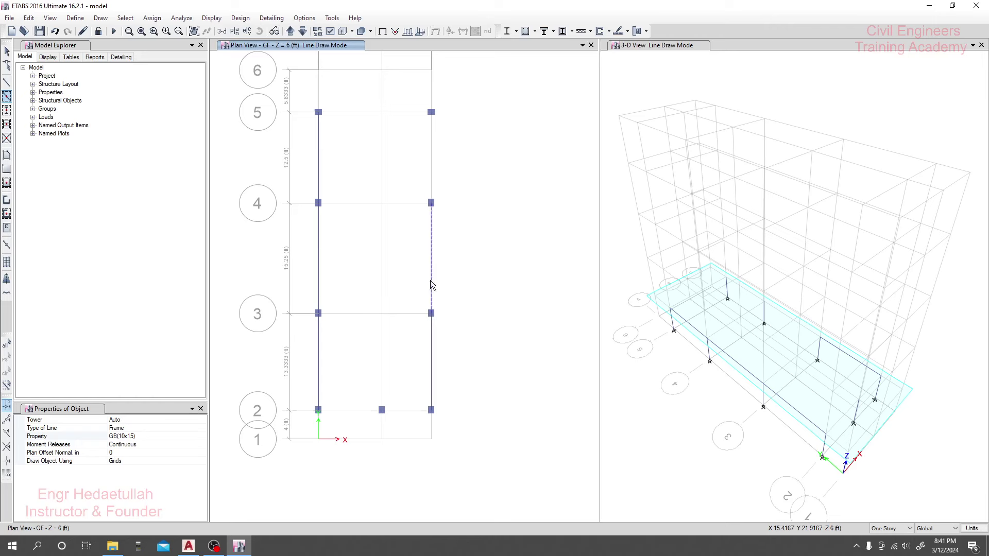
left_click(428, 188)
left_click(381, 373)
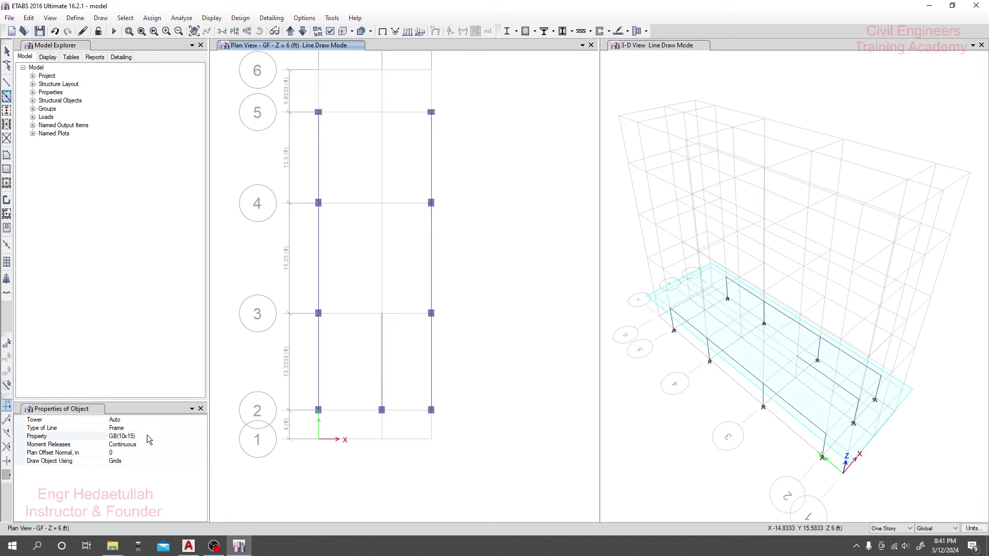
- Draw a straight GB(10x15) beam point to point along grid 5 from column A5 to column C5
left_click(4, 87)
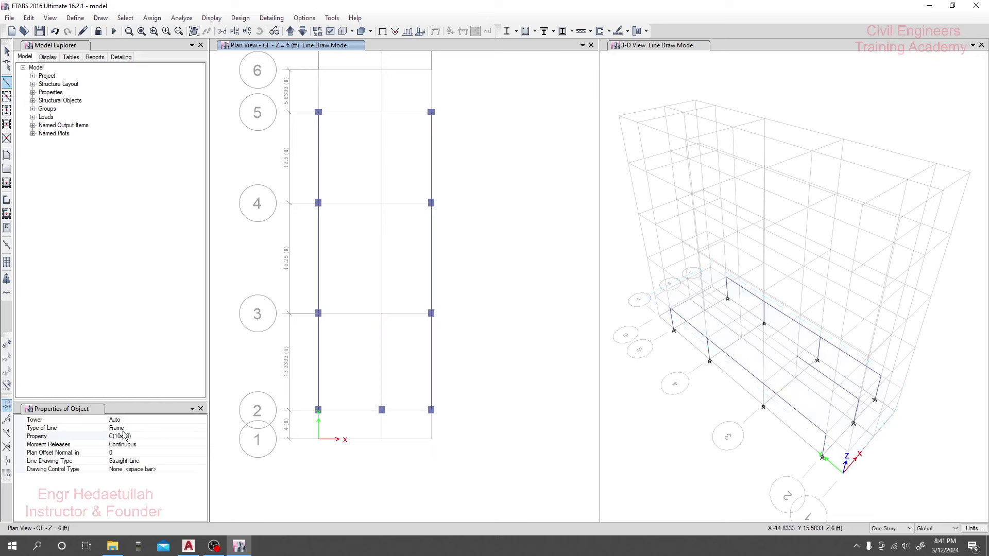
left_click(202, 437)
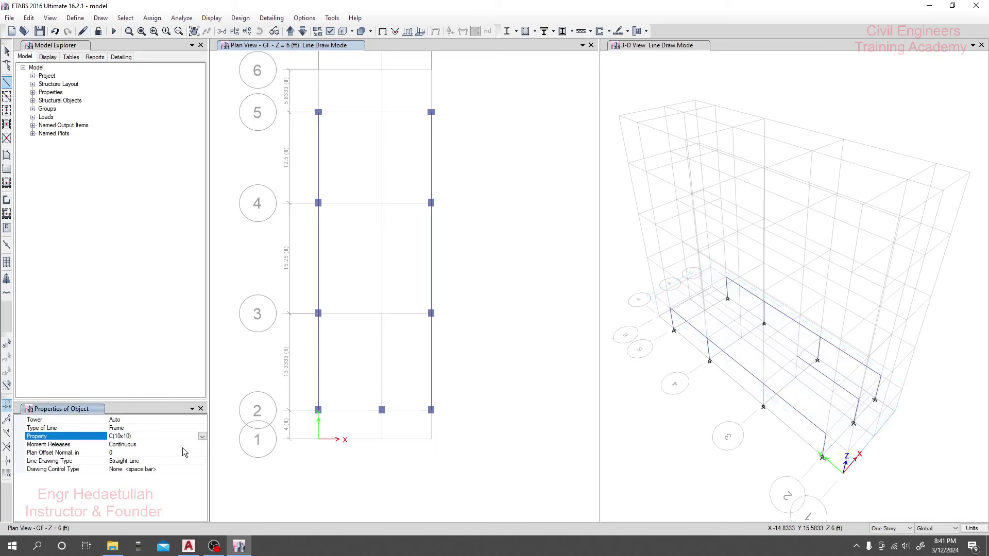
left_click(201, 437)
left_click(131, 478)
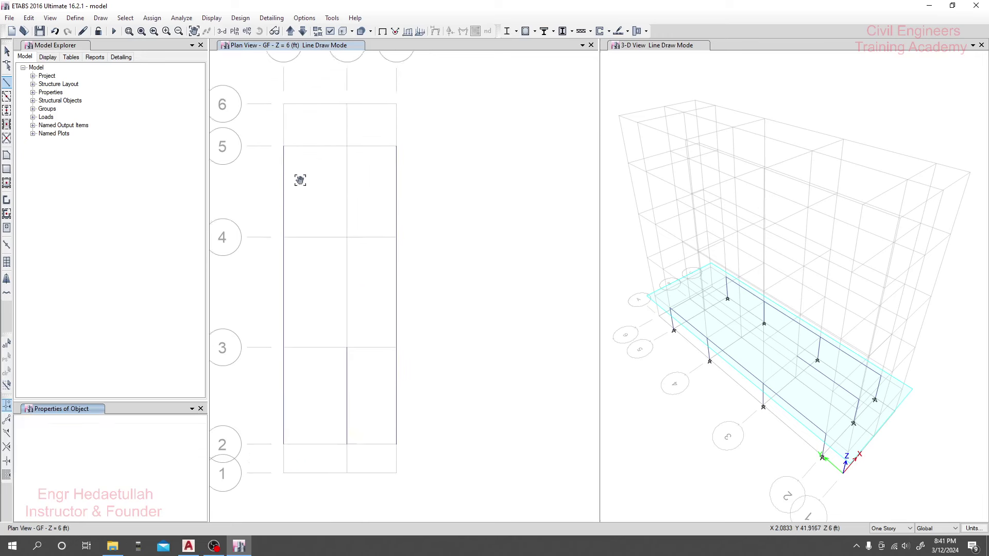
scroll(298, 175, "up", 3)
left_click(253, 137)
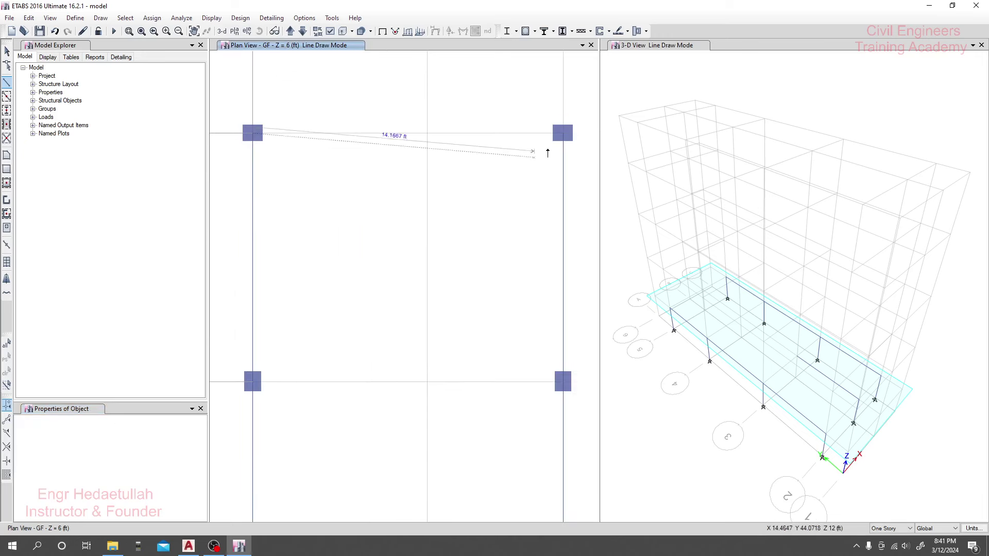
left_click(562, 135)
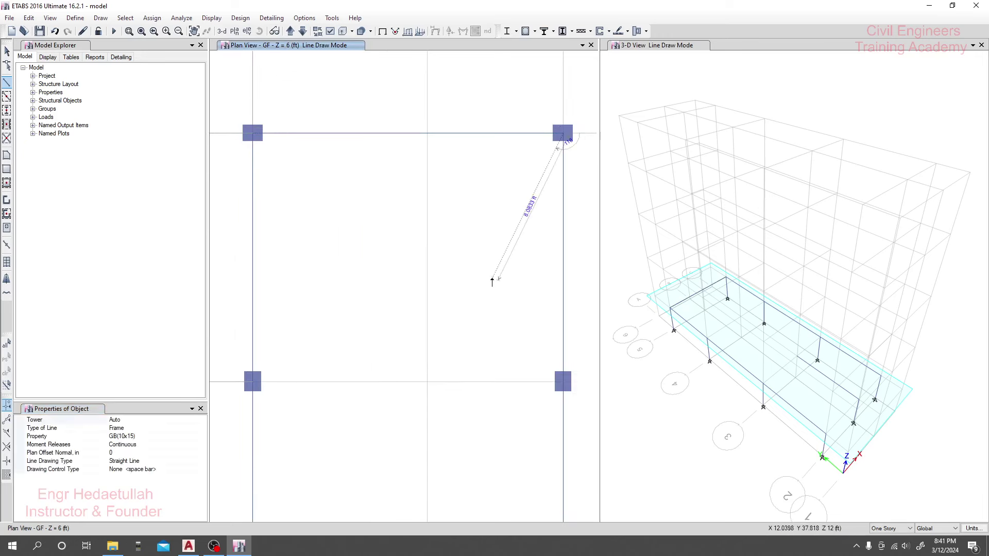
middle_click_drag(327, 373, 311, 289)
key("Escape")
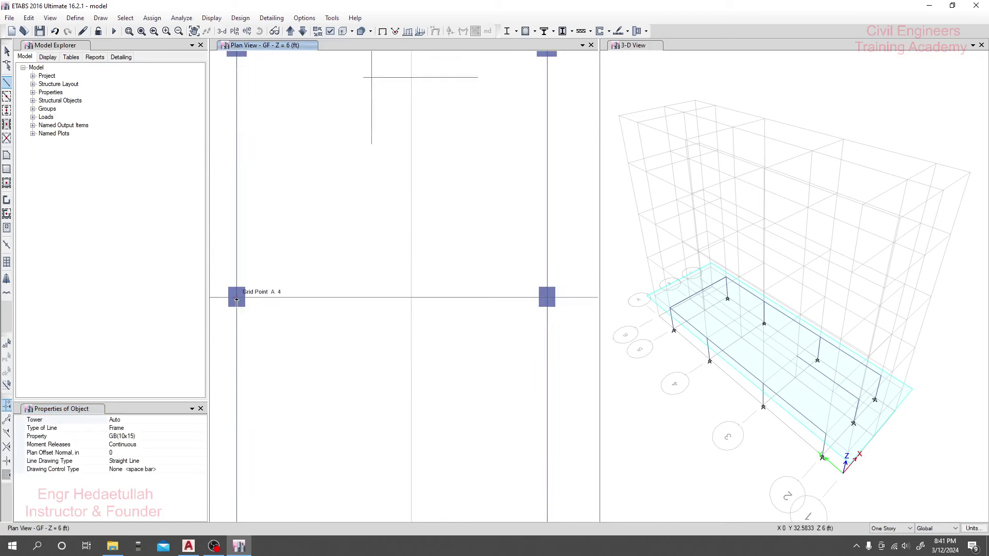
- Draw GB(10x15) beams from A4 to C4 and from A3 to C3 on the GF plan
left_click(252, 381)
left_click(546, 296)
key("Escape")
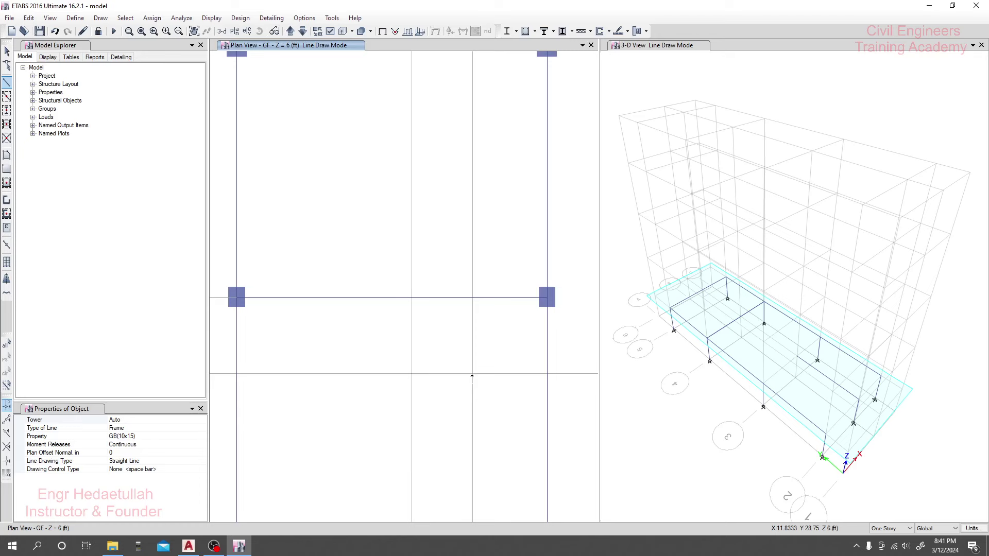
middle_click_drag(470, 379, 486, 233)
scroll(489, 257, "down", 3)
scroll(464, 267, "up", 3)
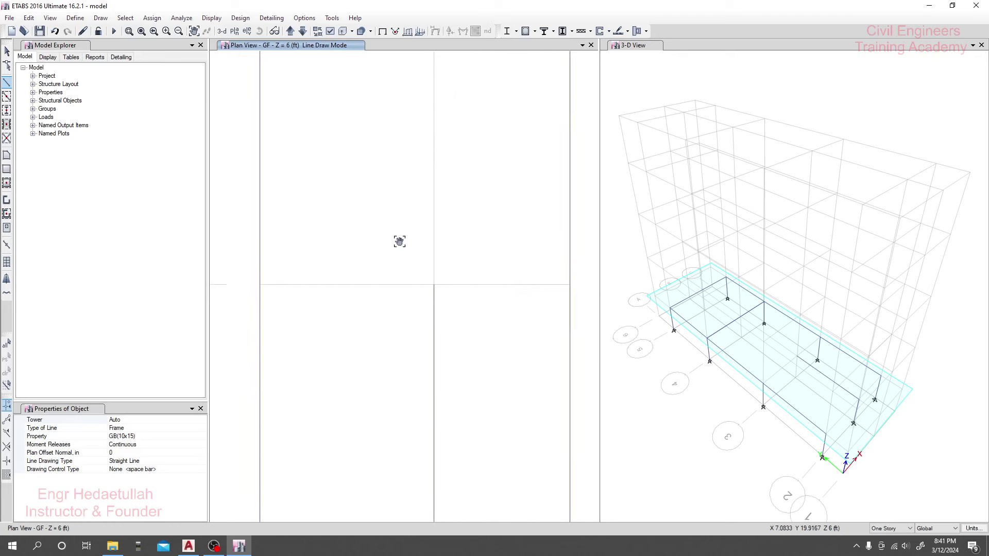
left_click(252, 286)
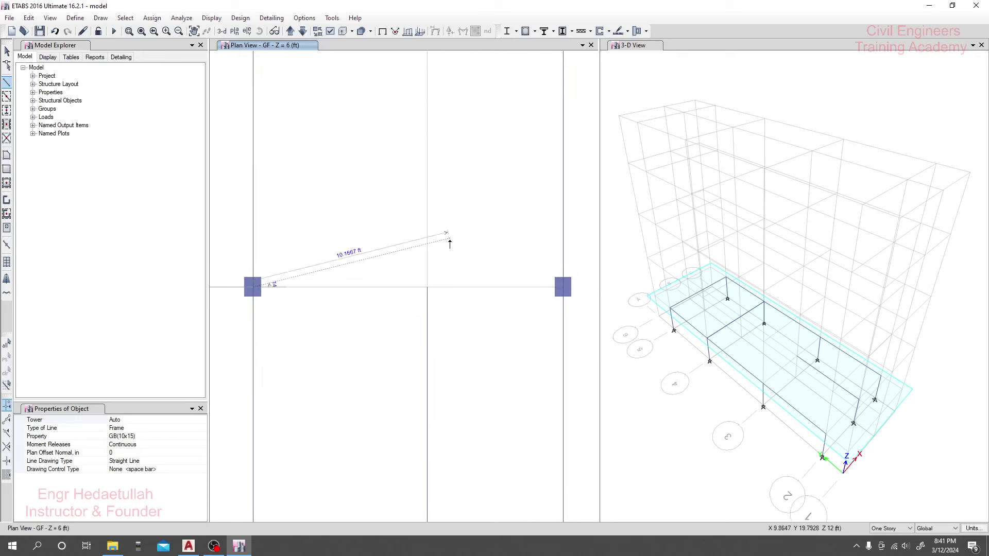
left_click(562, 287)
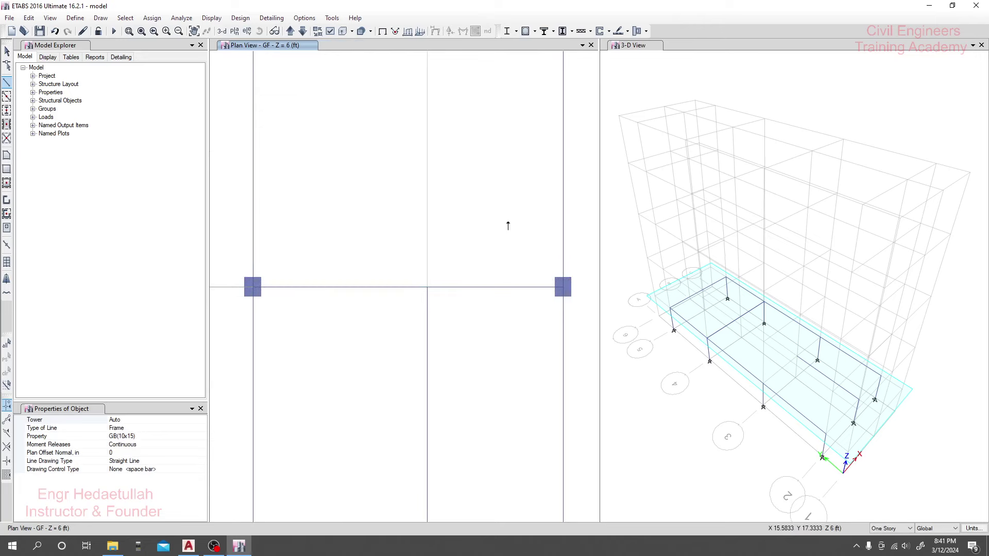
- Draw a GB(10x15) beam along grid 2 from A2 to C2 and end the line
scroll(499, 326, "down", 3)
mouse_move(498, 327)
middle_mouse_down()
mouse_move(499, 282)
mouse_move(378, 274)
middle_mouse_up()
scroll(462, 293, "up", 3)
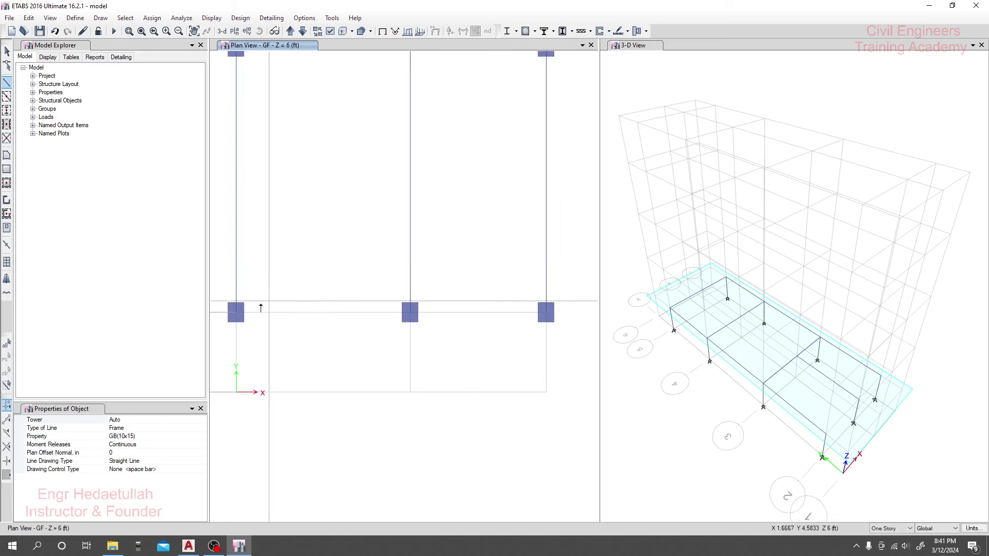
left_click(236, 312)
left_click(546, 312)
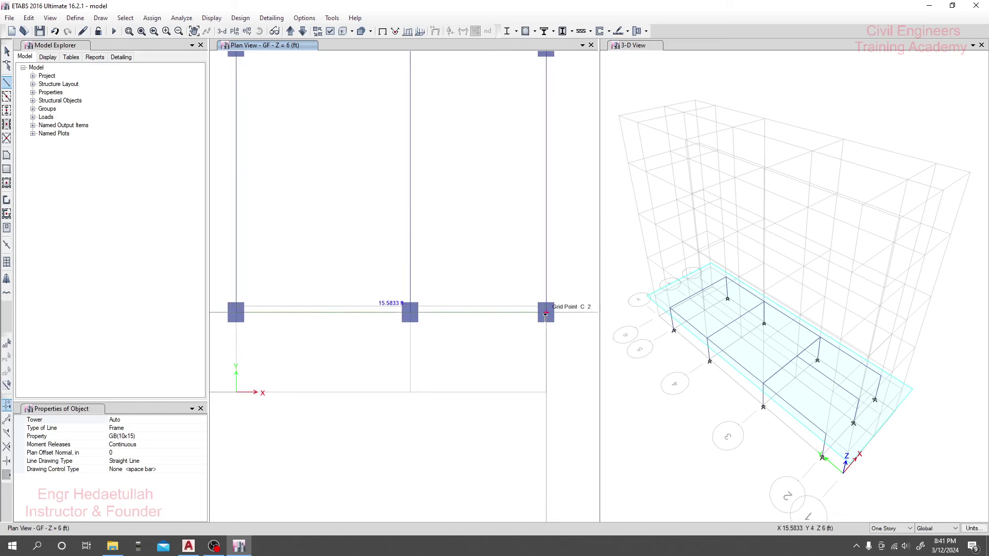
key("Escape")
scroll(503, 257, "down", 3)
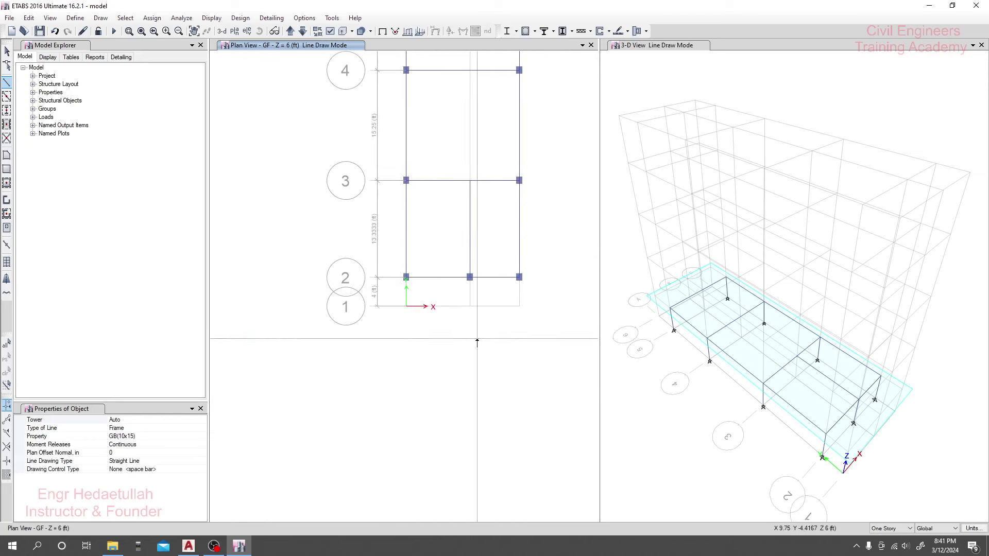
- Replicate all GF columns and beams to Story1, keeping the original objects
middle_click_drag(450, 253, 422, 357)
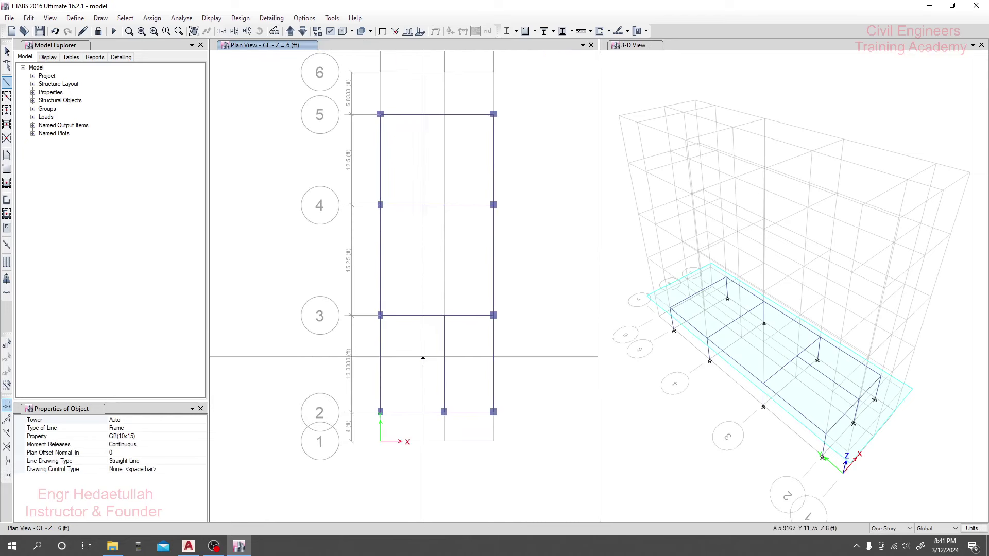
key("Escape")
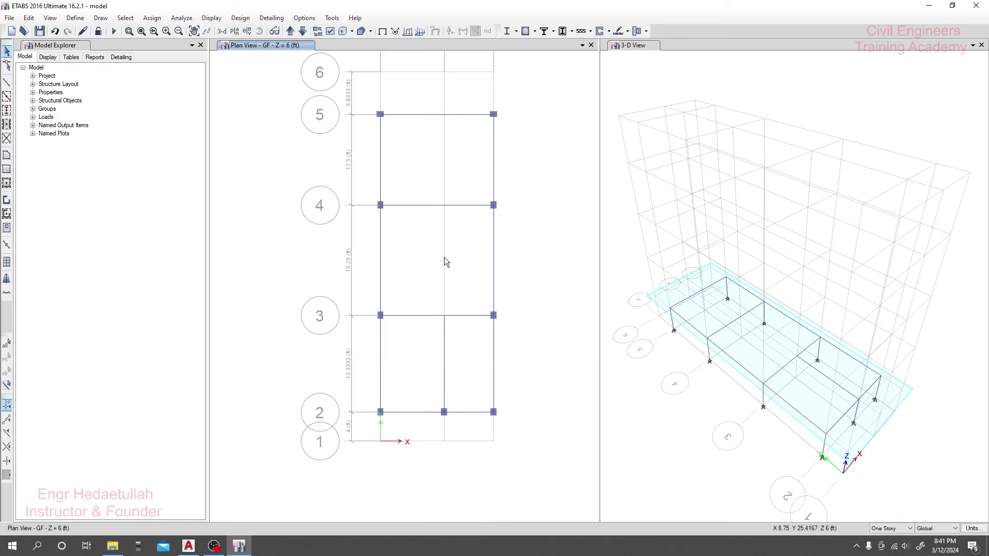
middle_click_drag(429, 265, 419, 281)
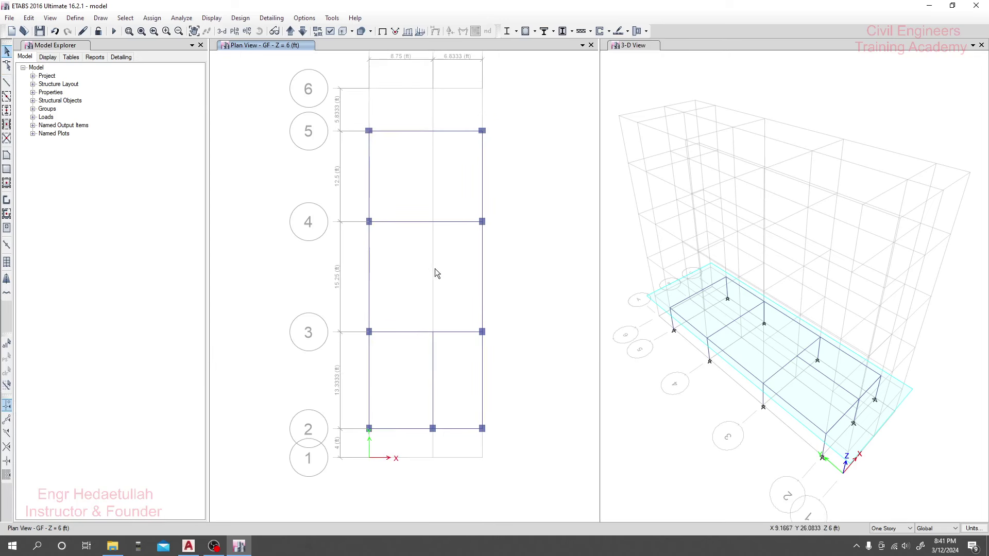
middle_click_drag(494, 282, 485, 282)
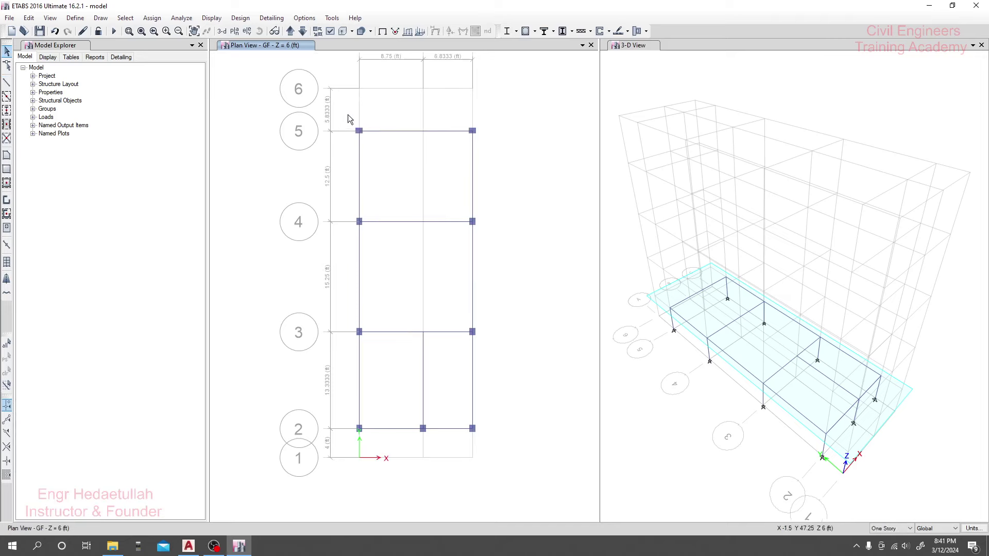
left_click_drag(348, 114, 495, 474)
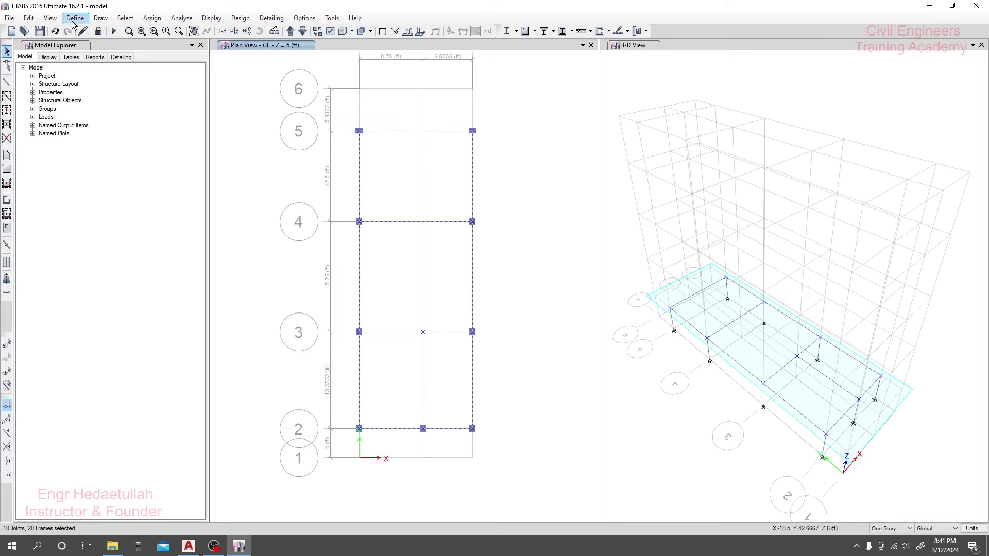
left_click(30, 18)
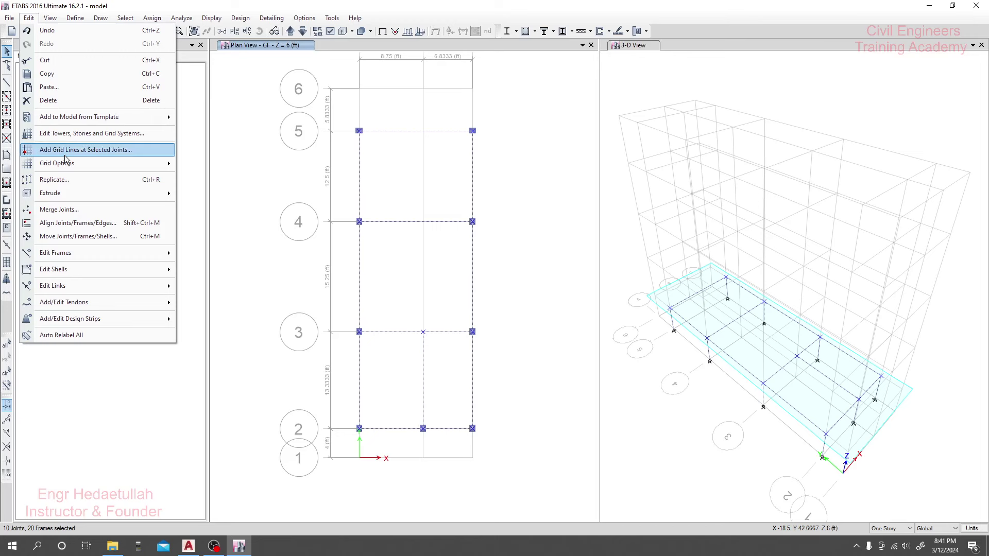
left_click(67, 179)
left_click_drag(489, 160, 194, 150)
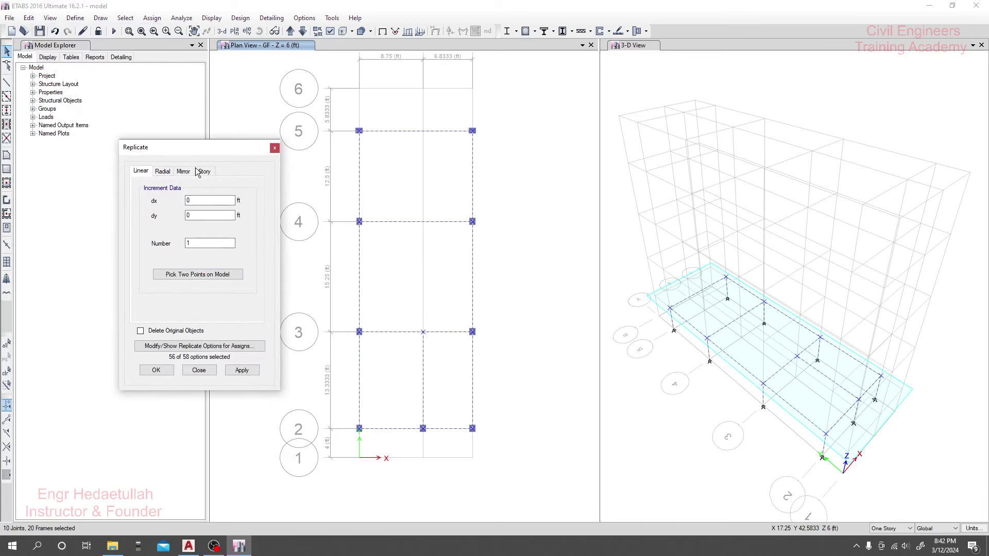
left_click(204, 171)
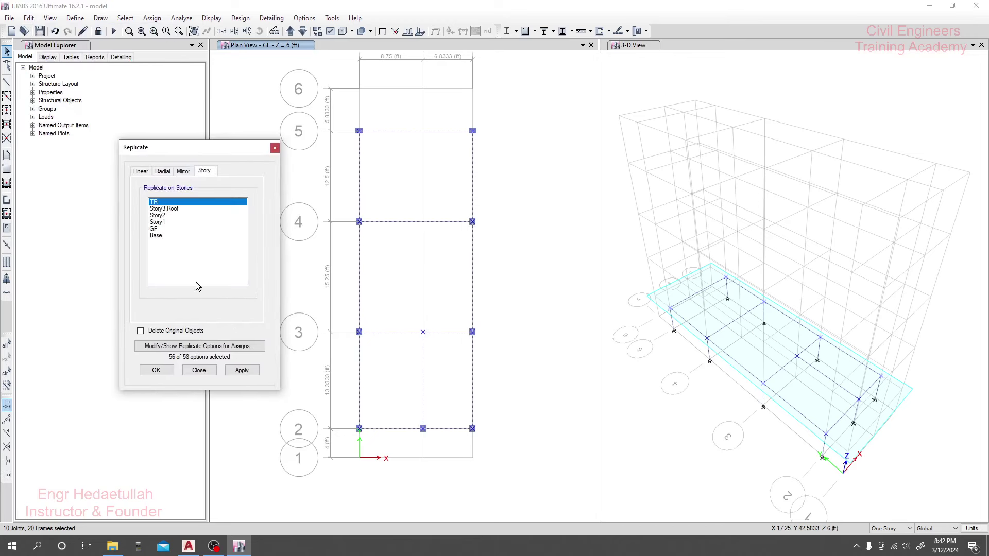
left_click(159, 222)
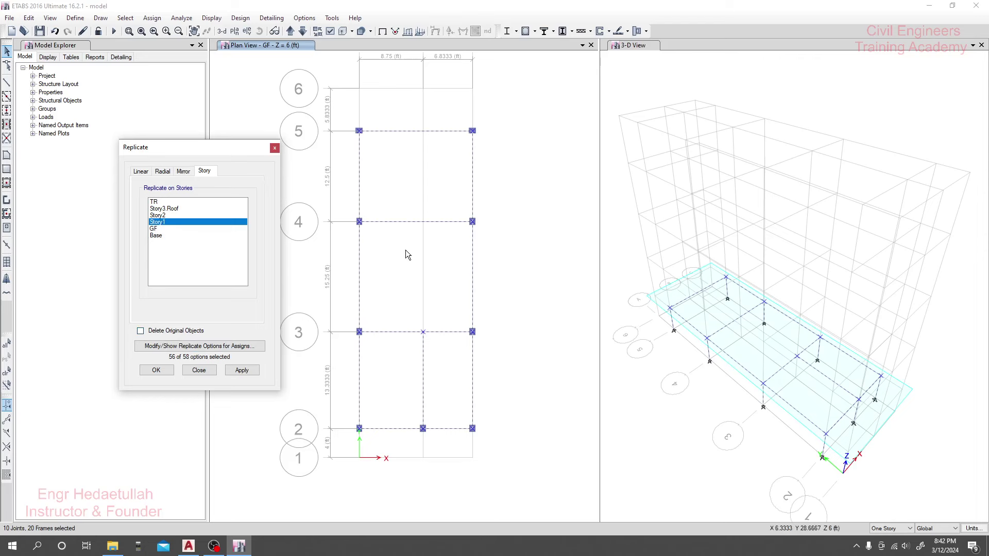
left_click(241, 369)
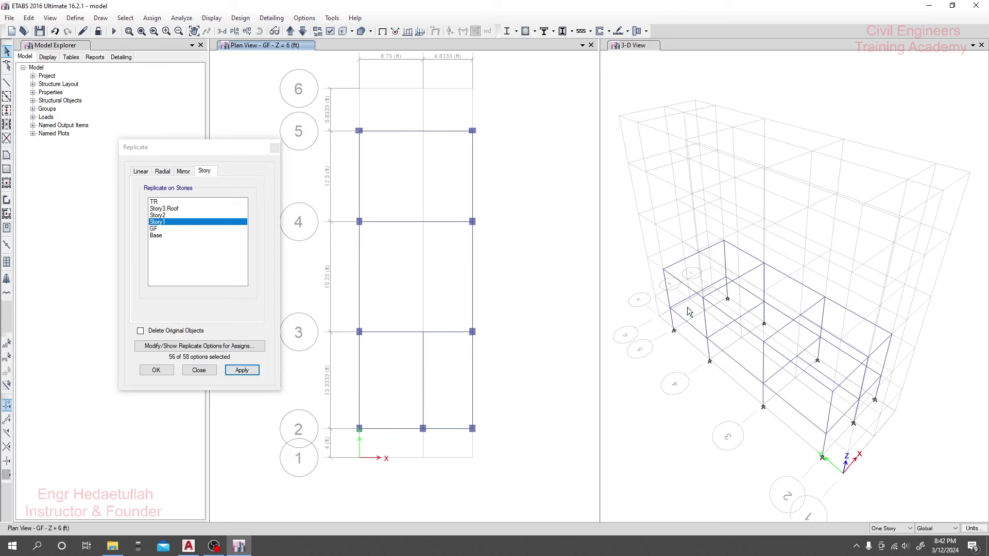
left_click(156, 369)
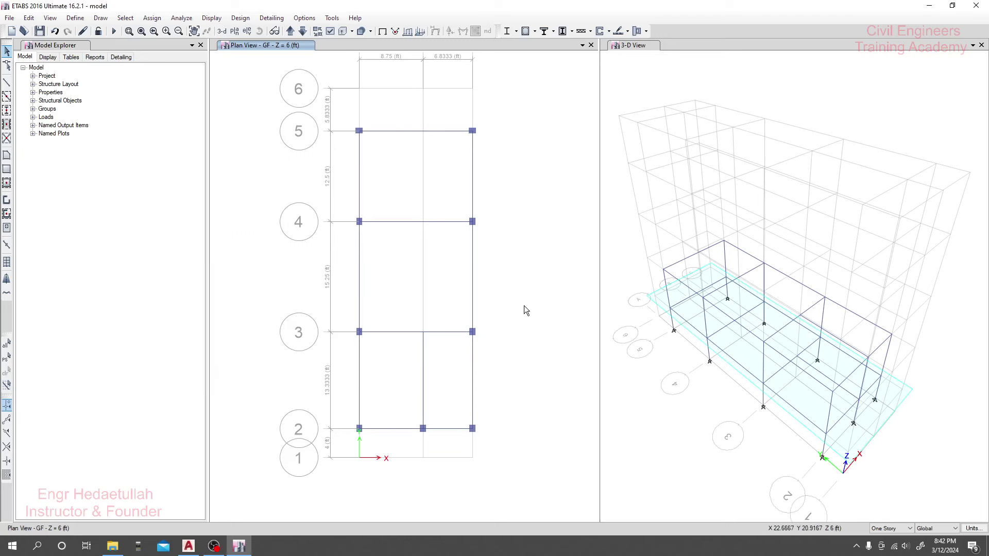
- Check the section property assigned to the GF beam along grid C between grids 4 and 5
right_click(466, 192)
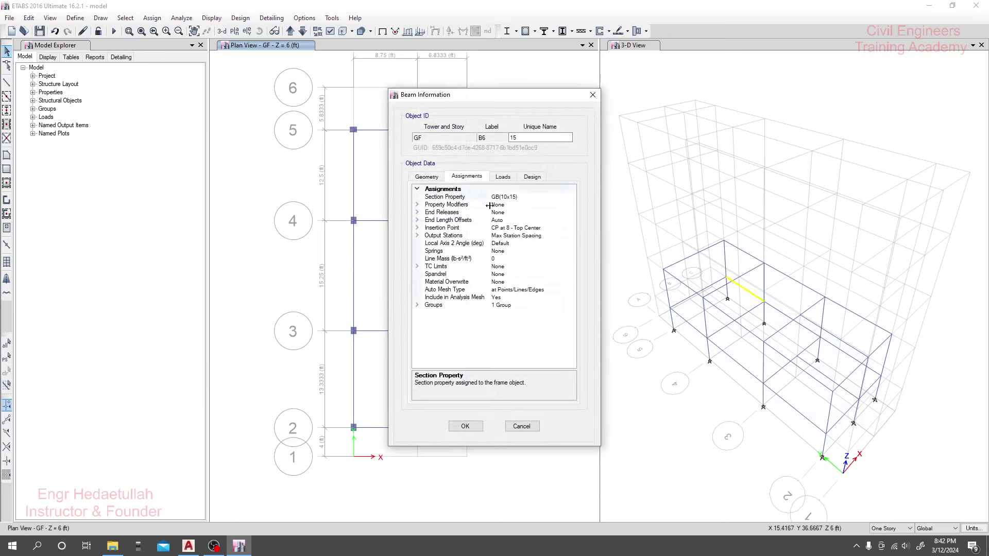
left_click(593, 95)
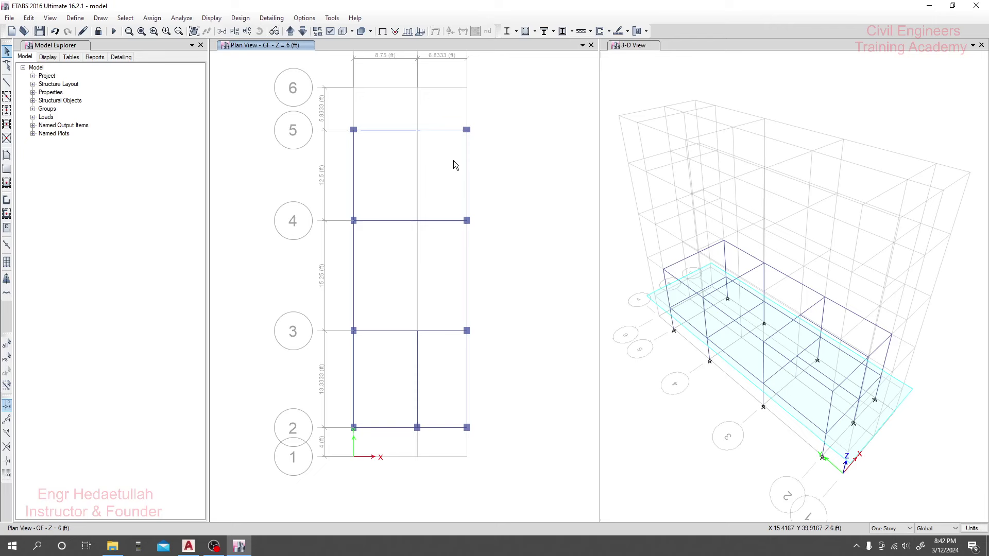
left_click_drag(419, 112, 384, 249)
left_click_drag(519, 152, 320, 187)
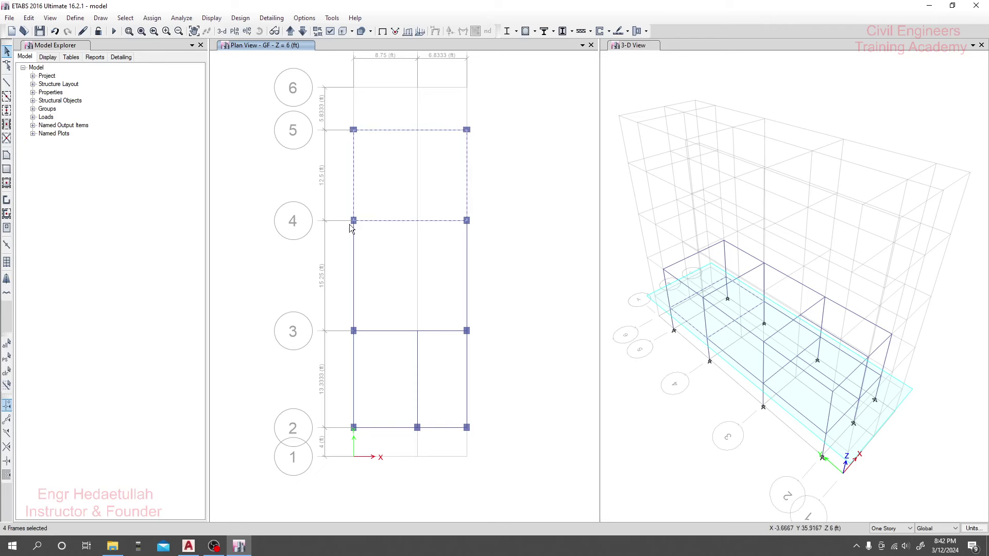
left_click_drag(516, 260, 354, 283)
left_click_drag(496, 371, 333, 394)
left_click_drag(394, 320, 377, 473)
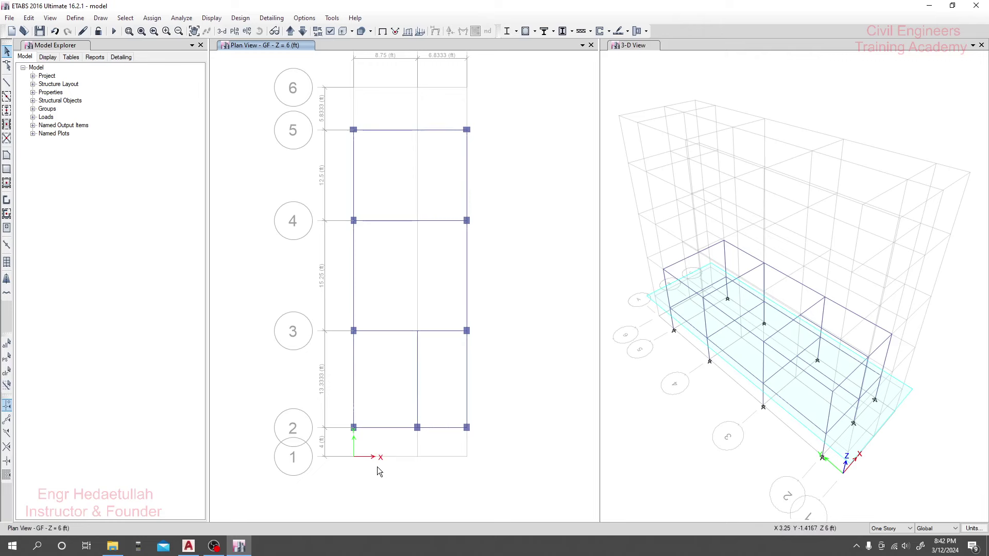
left_click(440, 429)
middle_click_drag(424, 435, 430, 391)
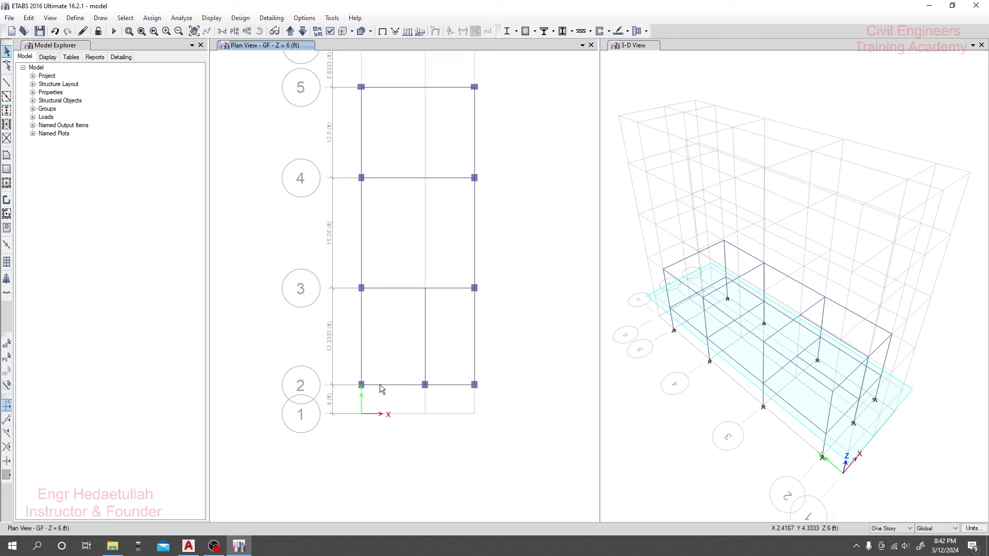
scroll(422, 393, "up", 3)
scroll(423, 396, "up", 3)
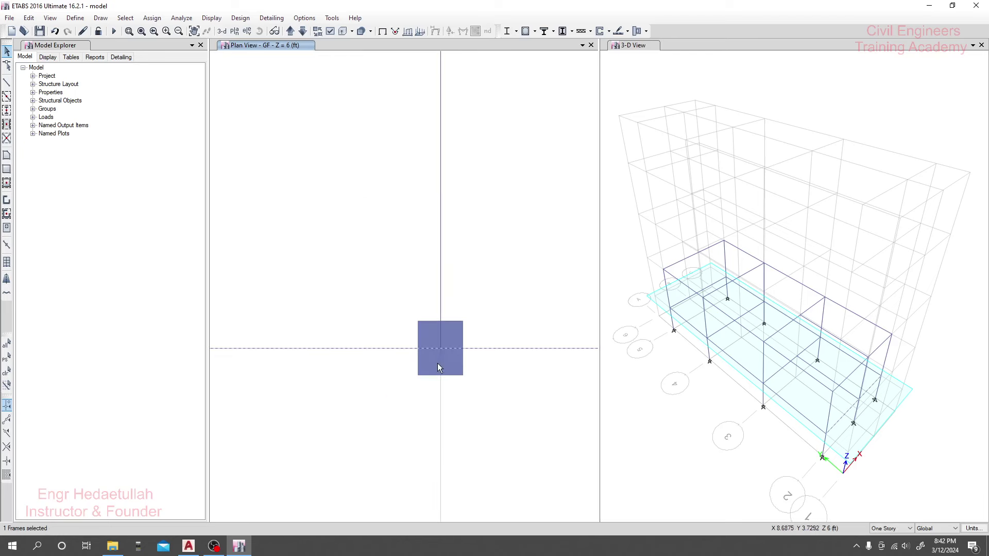
left_click(440, 349)
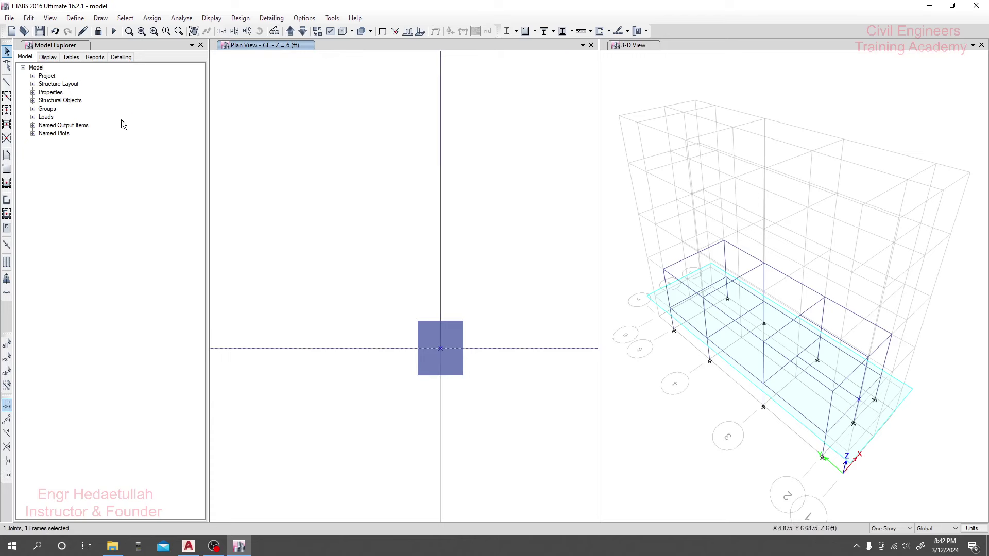
left_click(29, 18)
key("Escape")
scroll(397, 332, "down", 3)
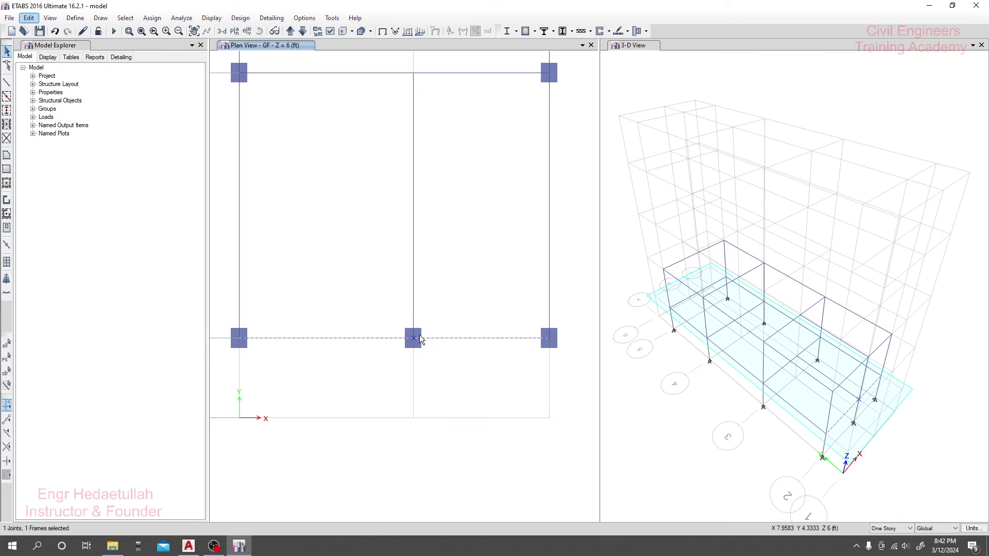
left_click(445, 337)
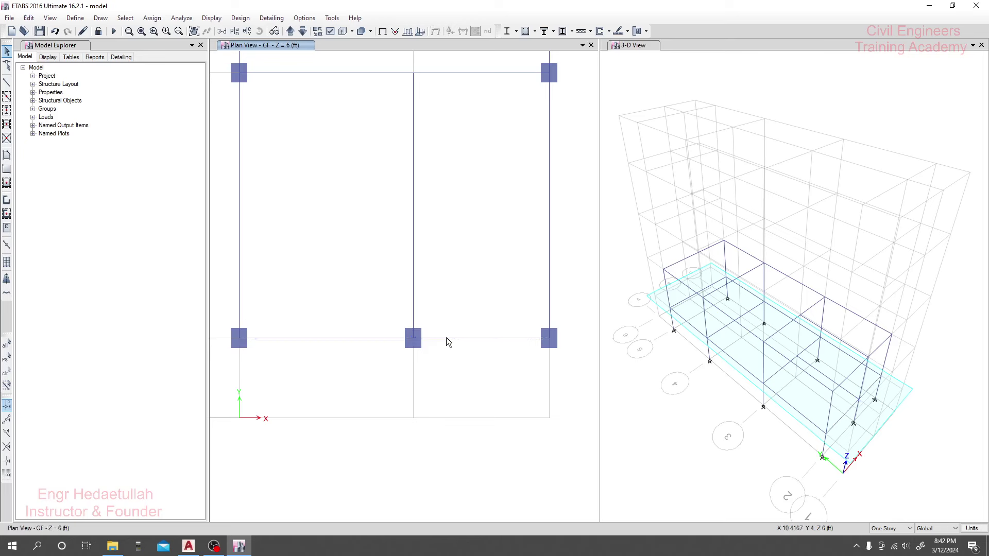
- Divide the GF beam along grid 2 at joint B2 by breaking it at intersections with selected frames and joints
left_click(367, 338)
left_click(413, 338)
left_click(28, 19)
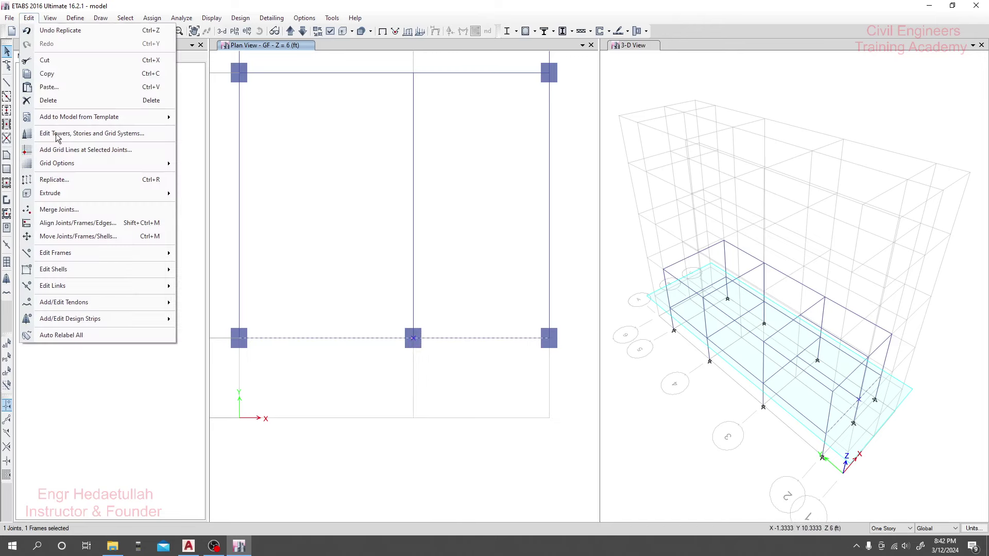
mouse_move(90, 254)
left_click(214, 253)
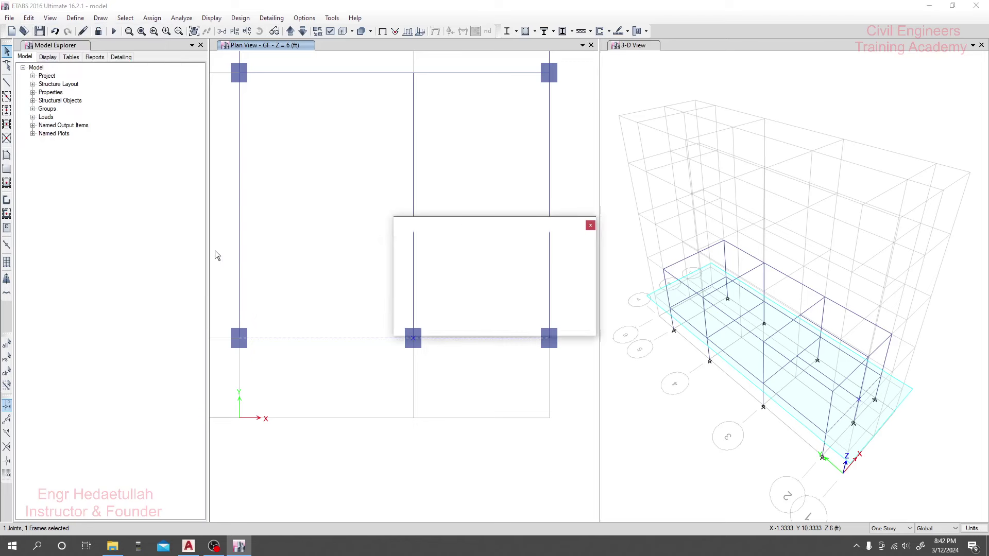
left_click_drag(480, 229, 205, 209)
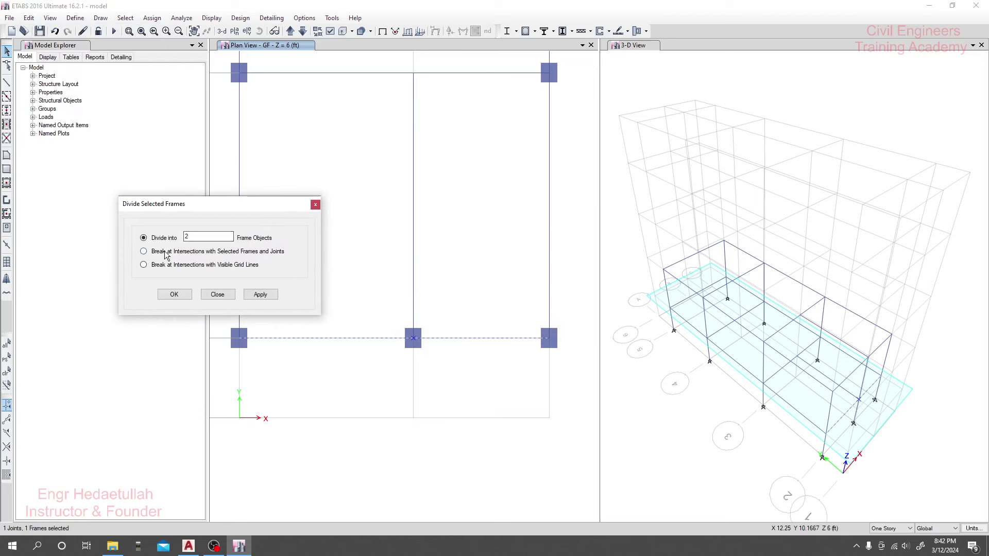
left_click(166, 253)
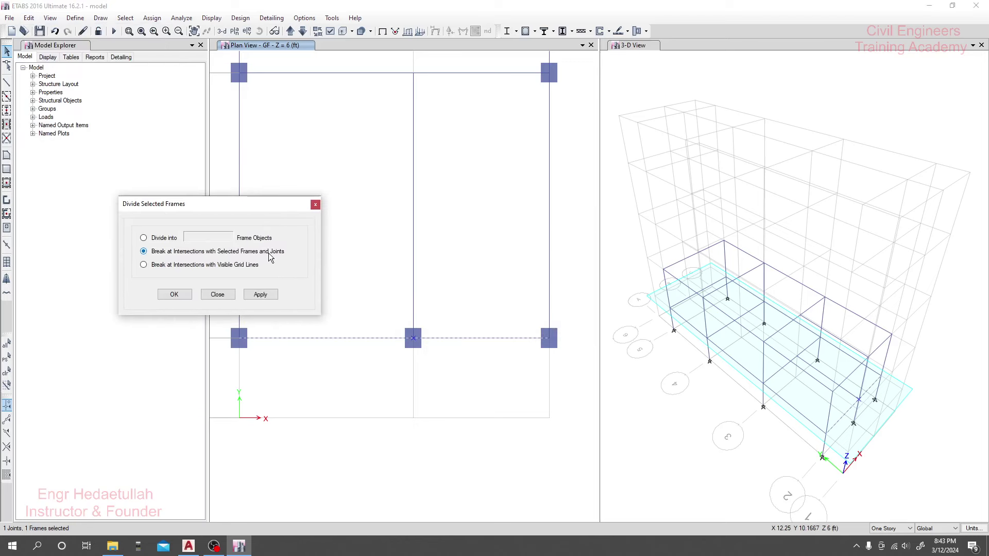
left_click(260, 294)
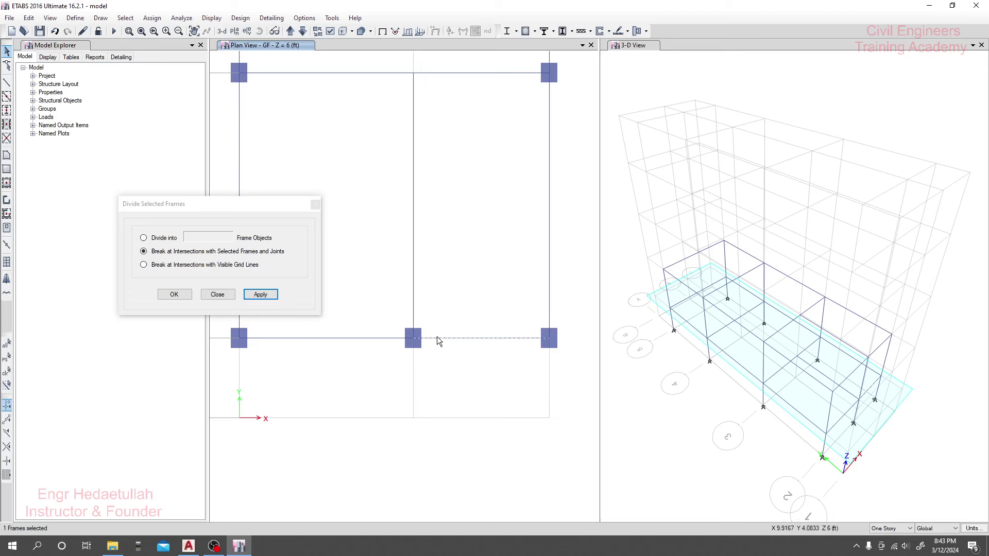
- Go to the Story1 plan and break its grid 2 beam at joint B2, using intersections with selected frames and joints
left_click(302, 32)
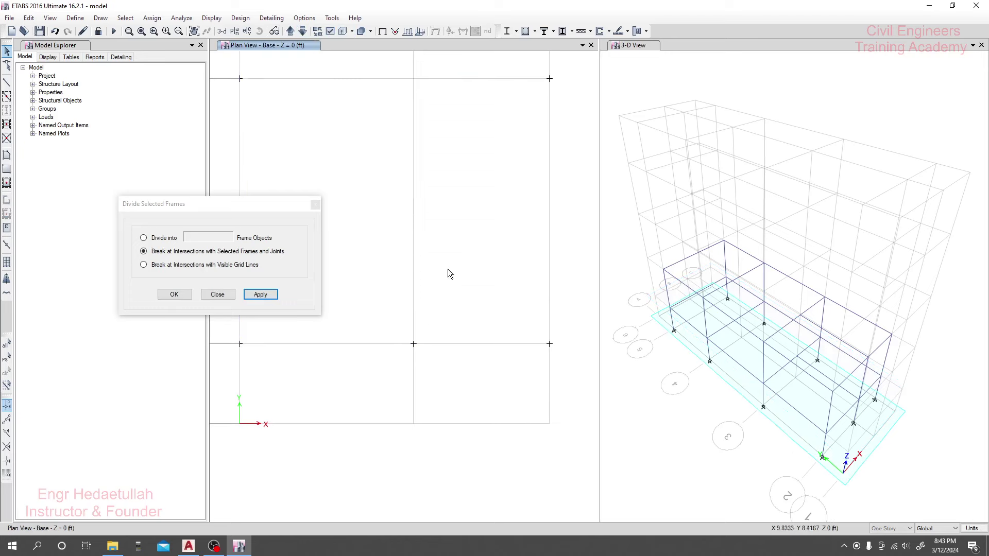
left_click(290, 31)
left_click(290, 31)
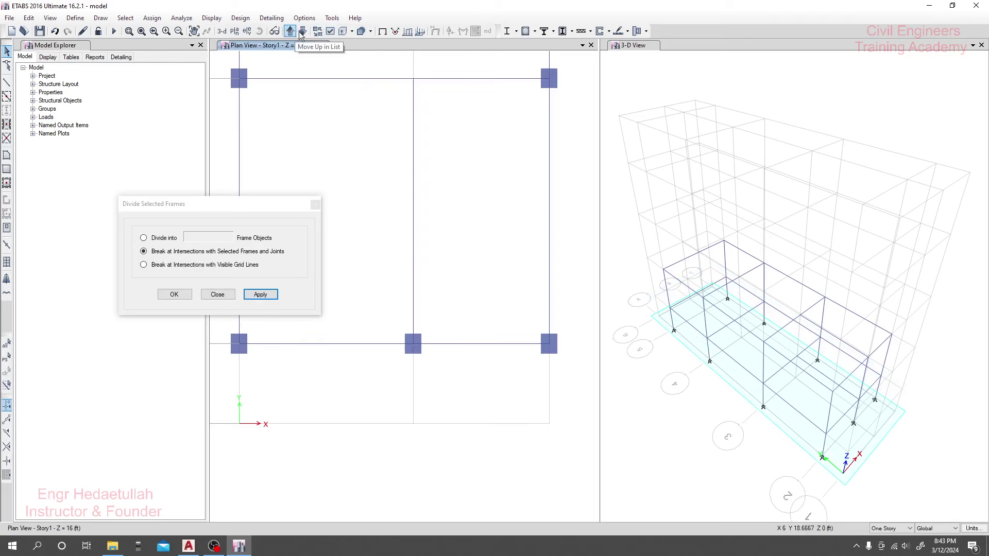
left_click(455, 350)
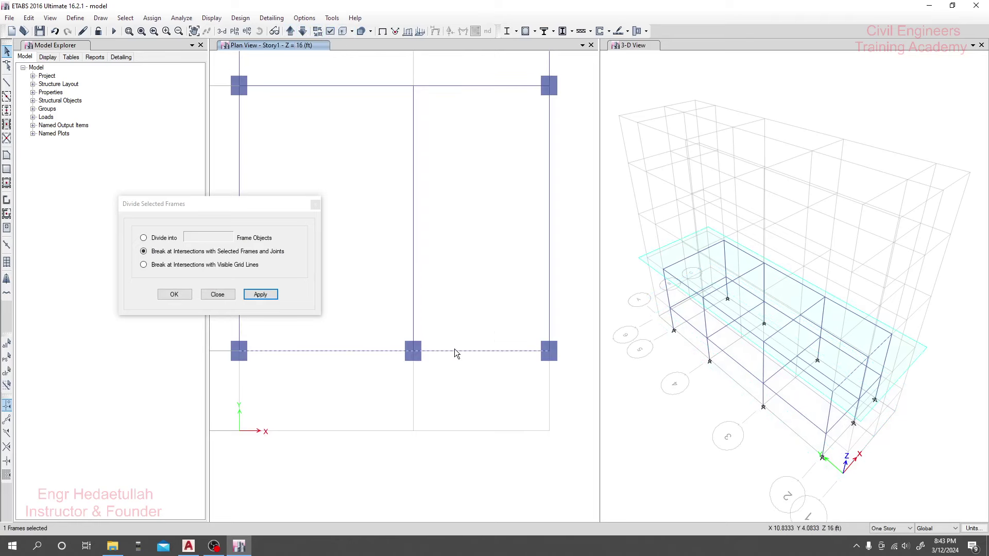
left_click(413, 351)
left_click(260, 294)
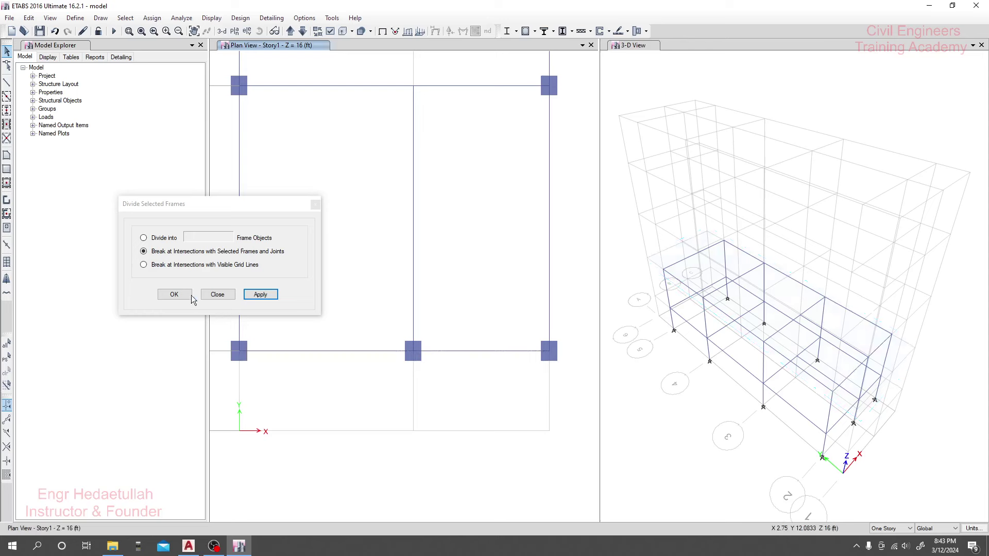
left_click(174, 294)
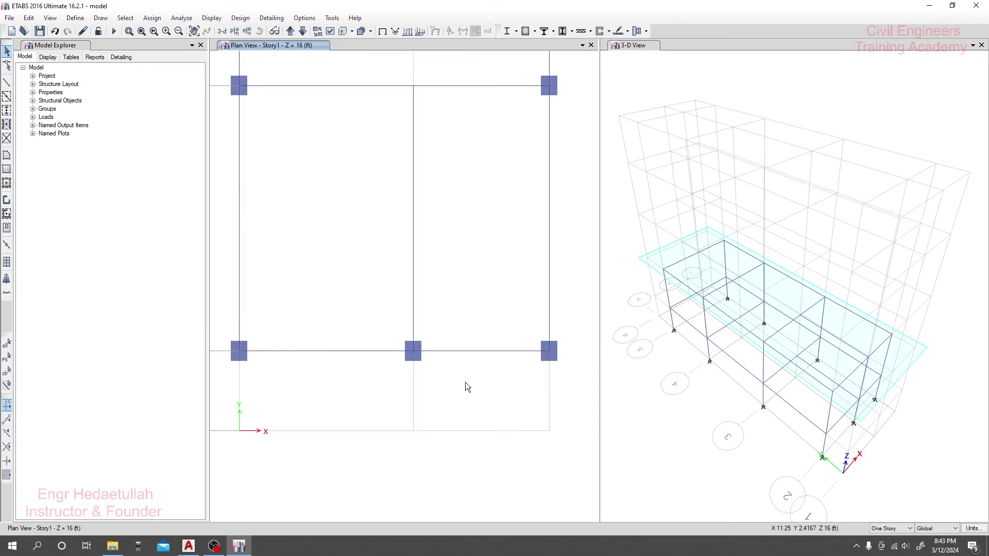
- Delete the Story1 beam along grid 2 between grids B and C
middle_click_drag(814, 471, 912, 388, "shift")
scroll(869, 395, "up", 6)
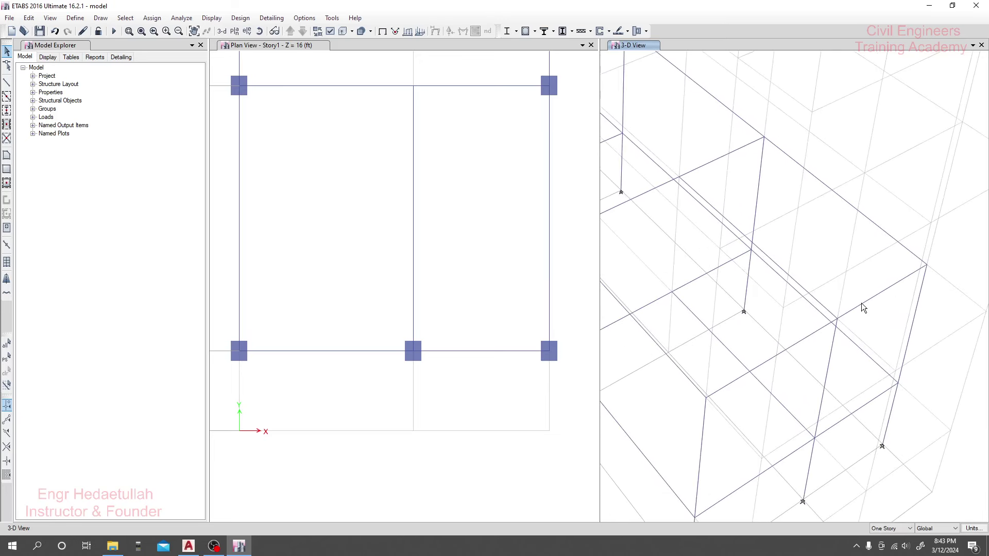
left_click(860, 303)
key("Delete")
scroll(901, 344, "down", 5)
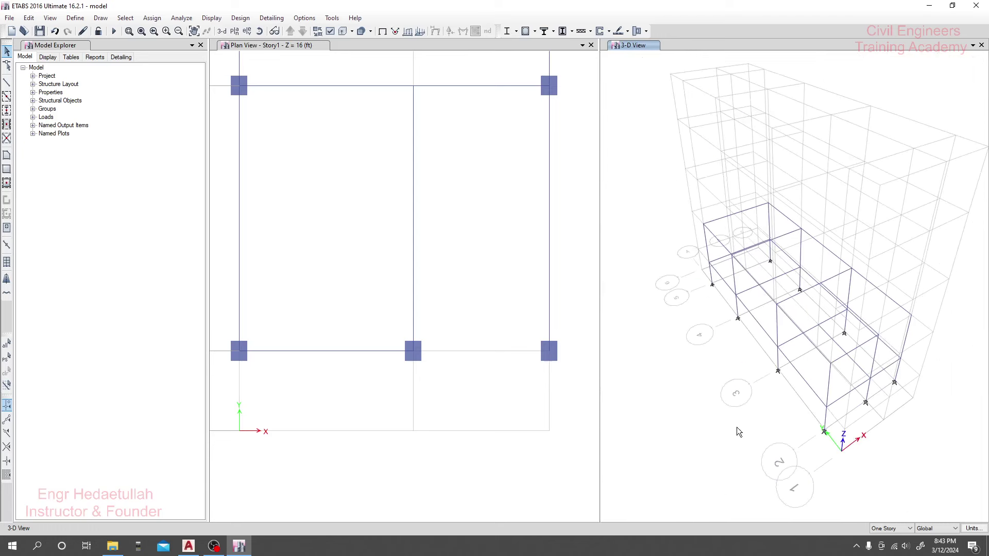
- Check the list of defined slab section properties, including SS 6", and close it without changes
middle_click_drag(497, 394, 497, 430)
scroll(482, 316, "down", 5)
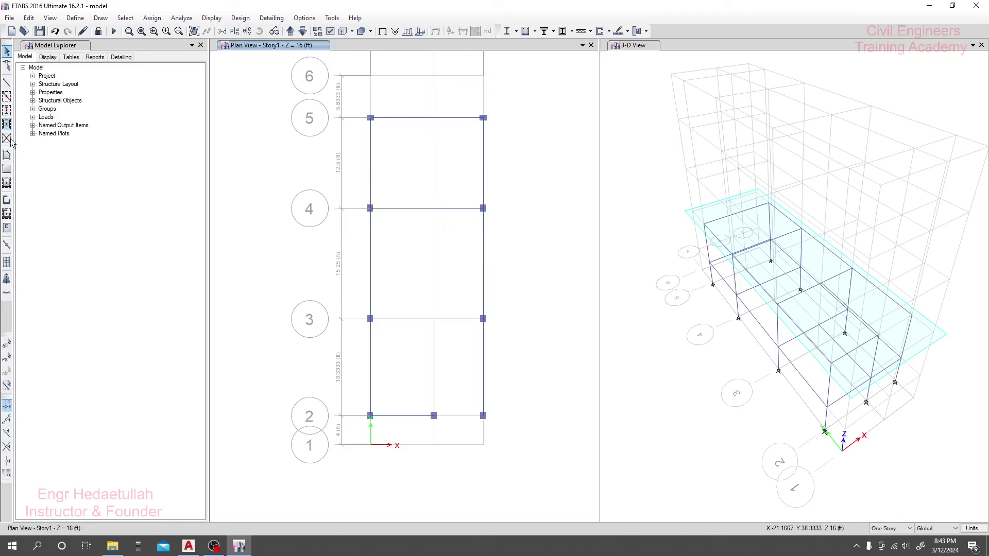
left_click(75, 18)
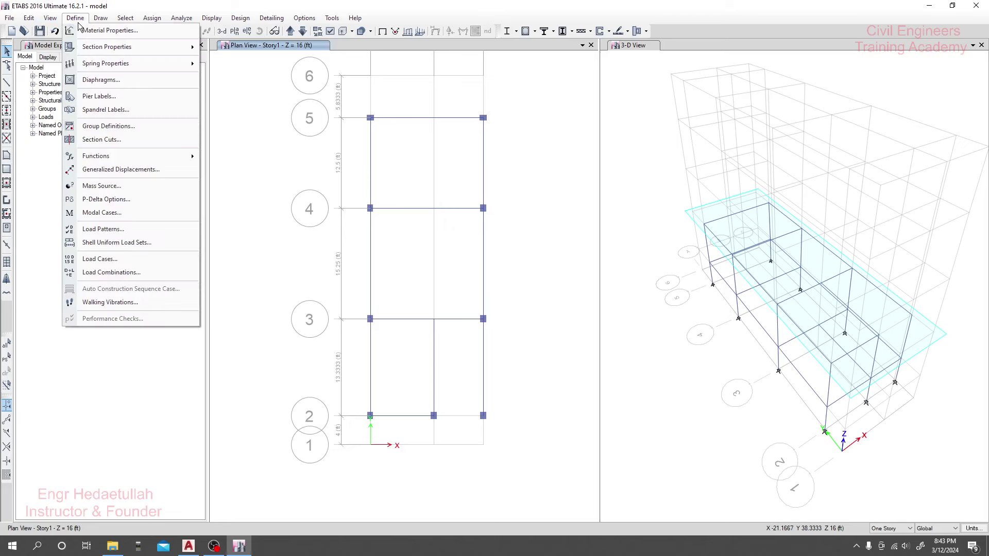
mouse_move(111, 51)
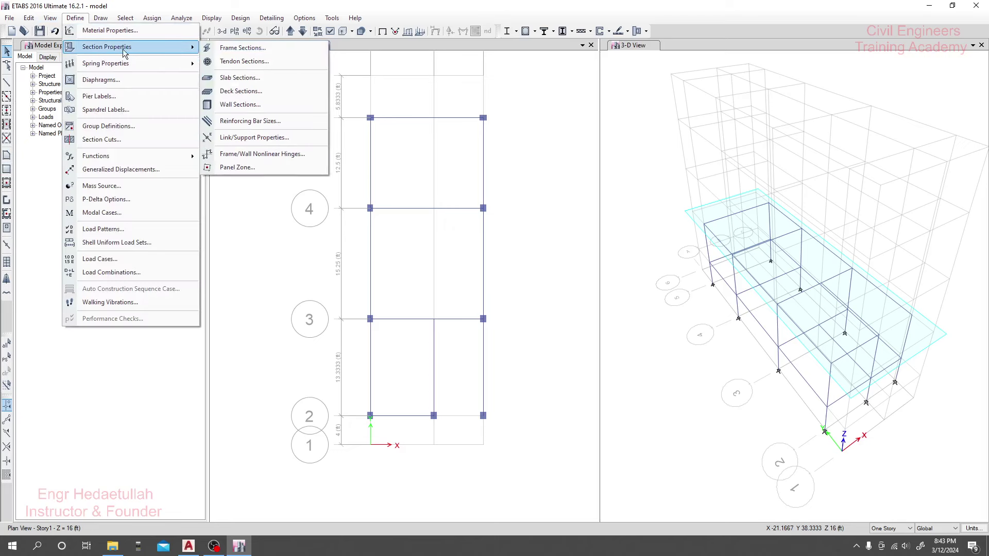
left_click(227, 80)
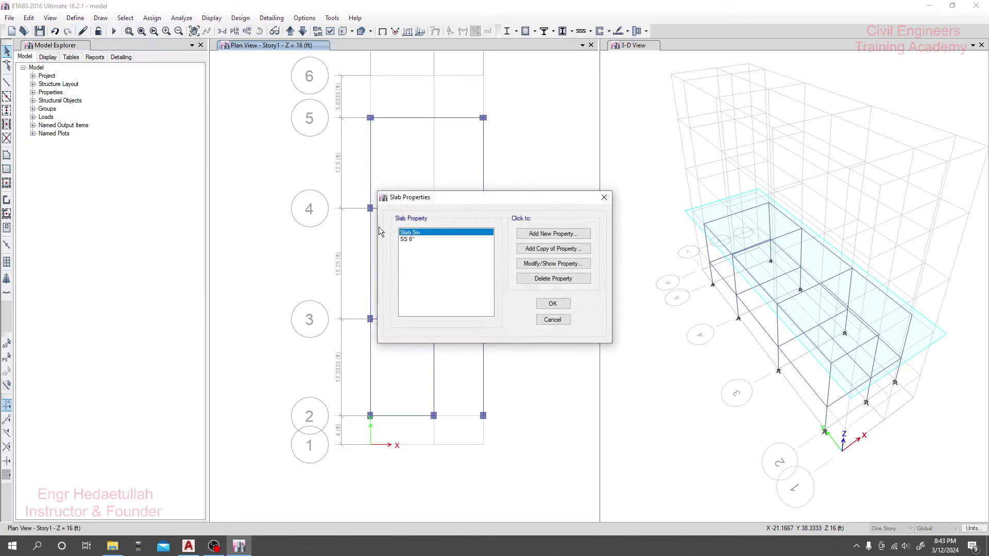
left_click(401, 239)
left_click(603, 198)
middle_click_drag(426, 210, 310, 264)
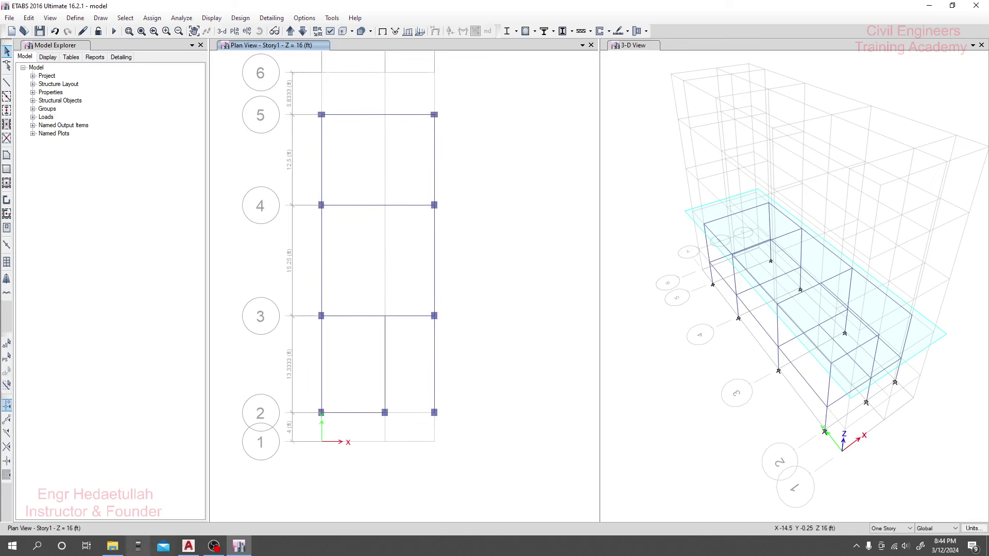
middle_click_drag(343, 446, 349, 471)
- Switch to File Explorer and look over the lettered design folders, from A. Wind and Earthquake load to F. Estimating
left_click(386, 551)
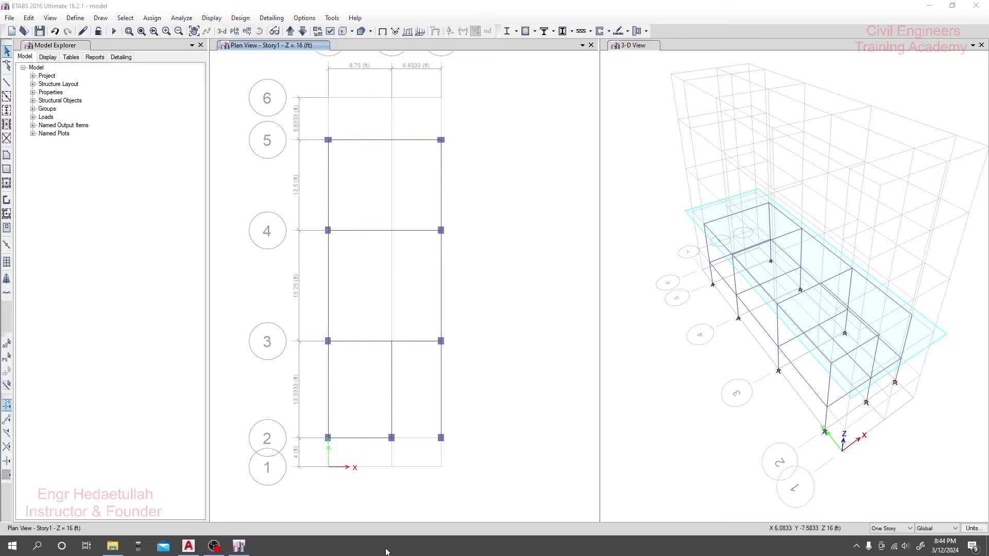
key("alt+Tab")
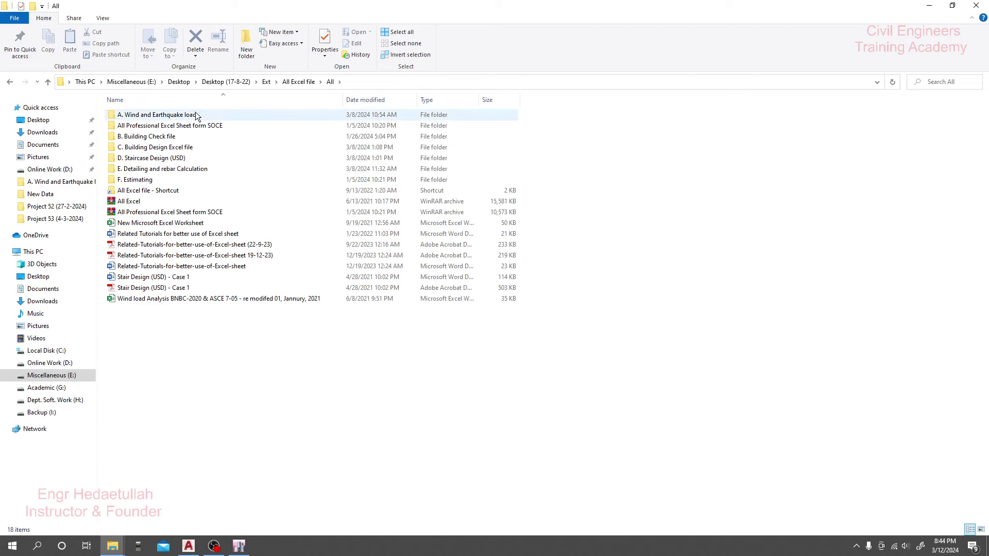
left_click(133, 118)
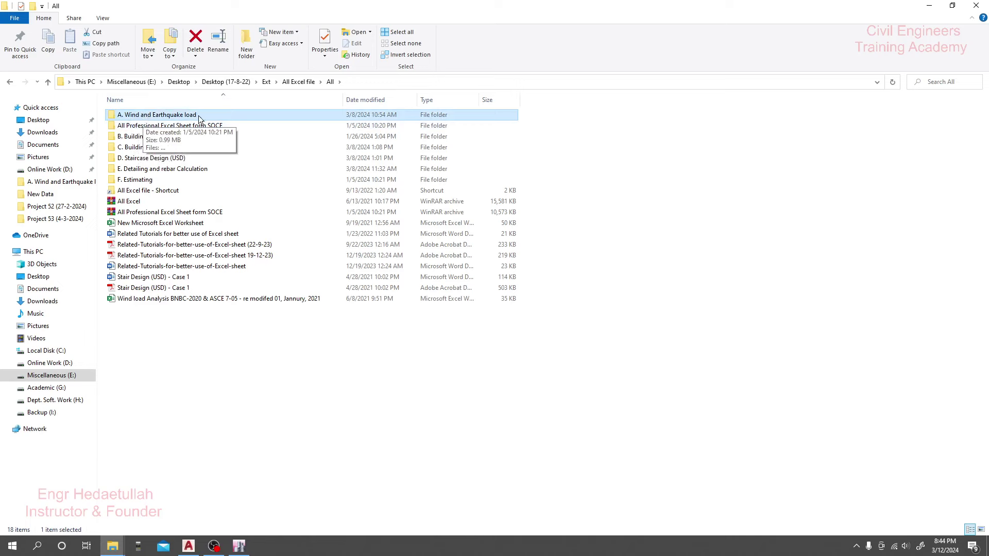
left_click(165, 138)
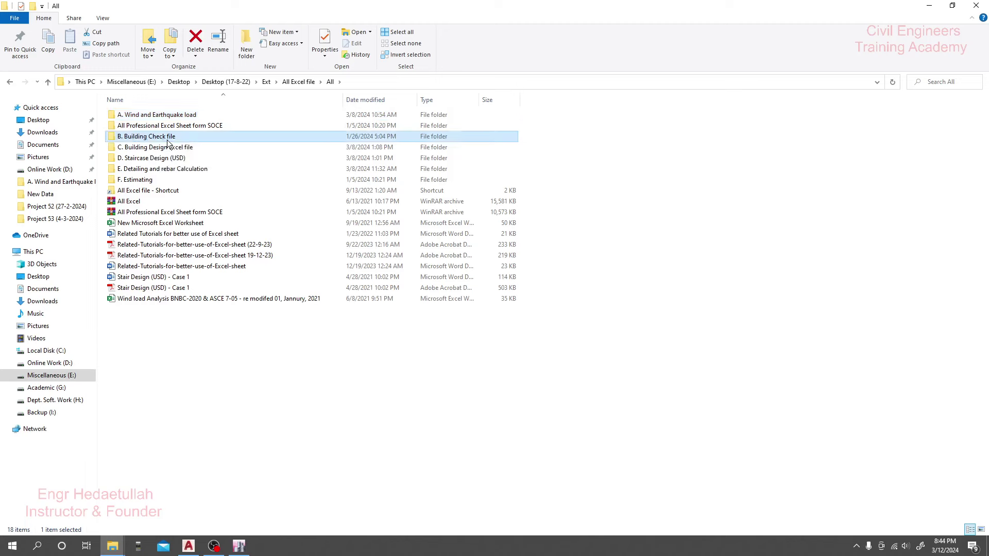
left_click(193, 148)
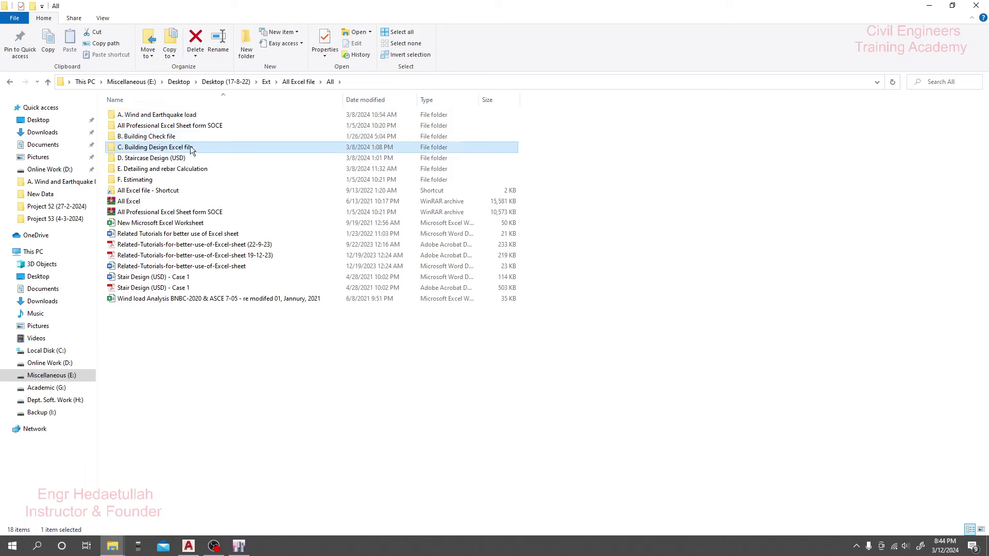
left_click(176, 160)
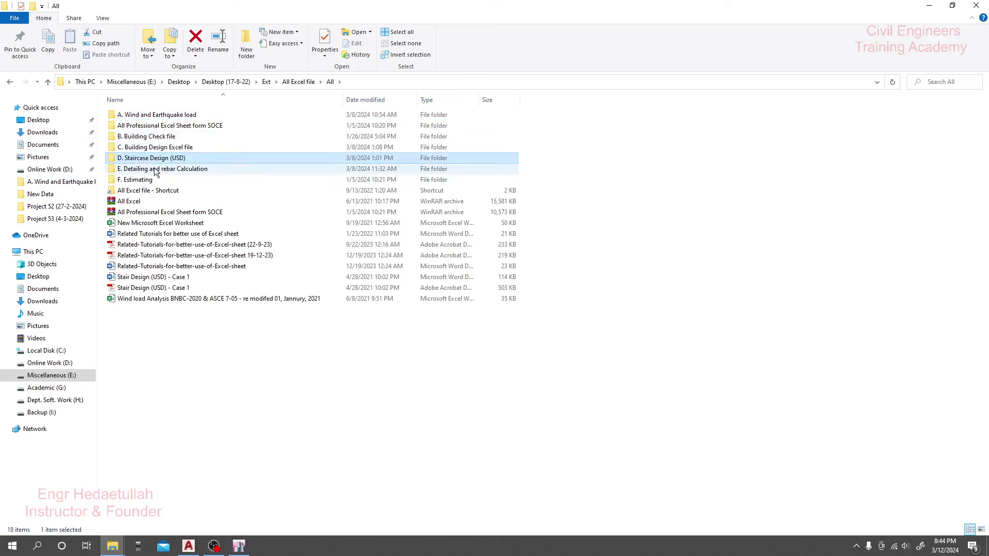
left_click(158, 166)
left_click(161, 160)
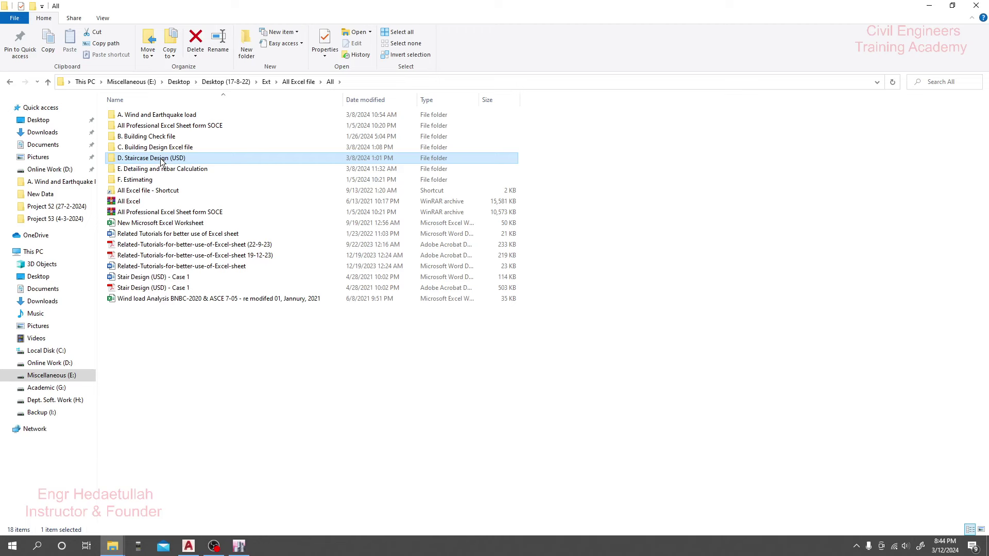
left_click(166, 168)
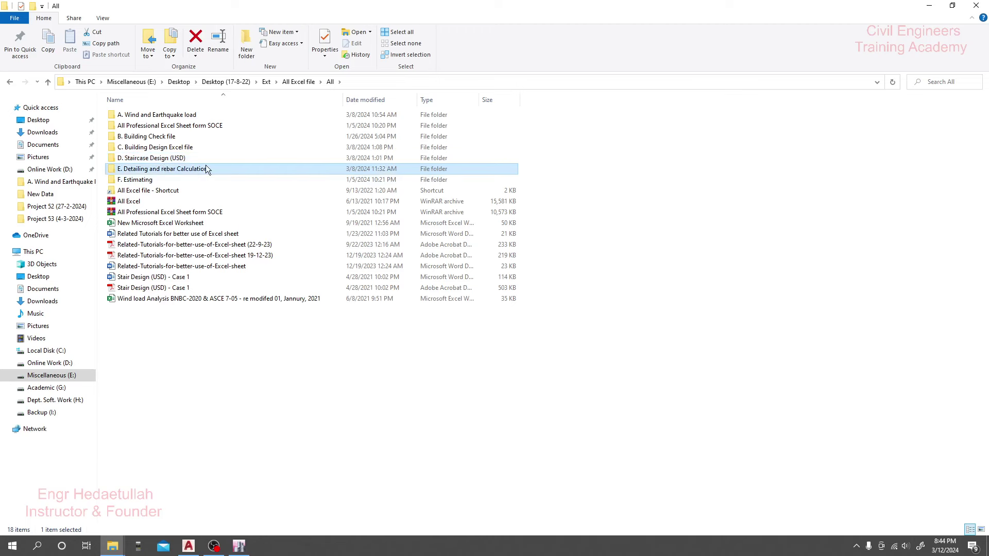
left_click(157, 182)
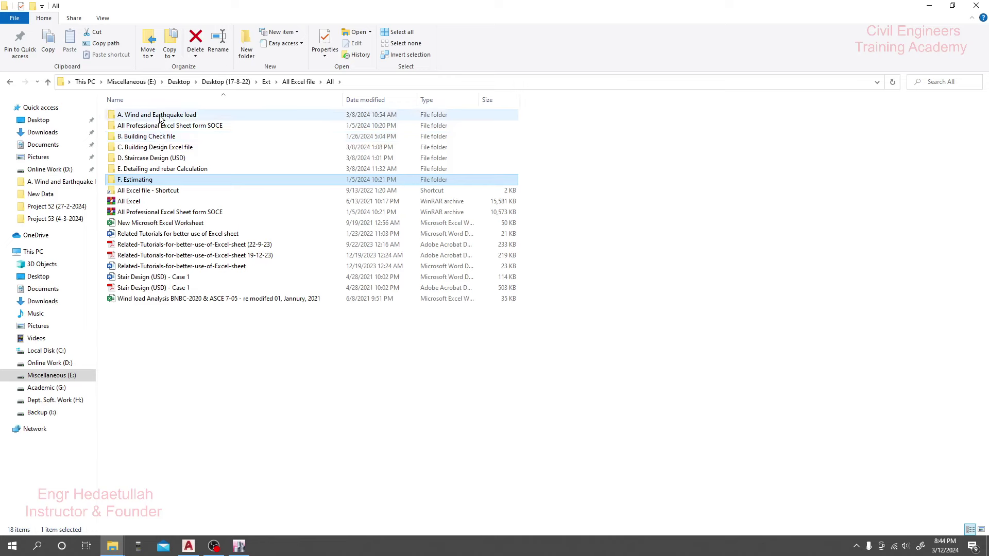
- Open the C2 Two Way Slab Design (USD) workbook in Excel from the C. Building Design Excel file folder
double_click(154, 148)
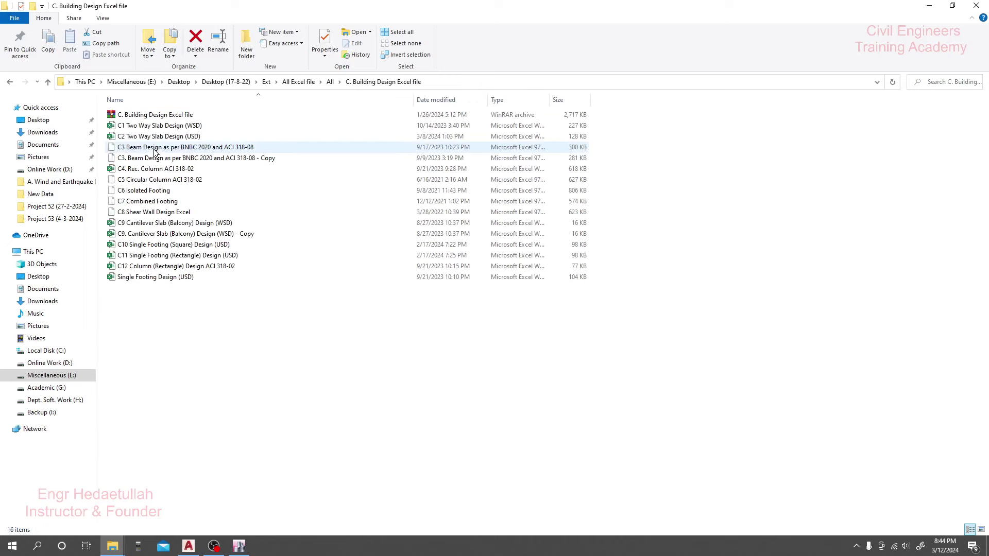
left_click(148, 127)
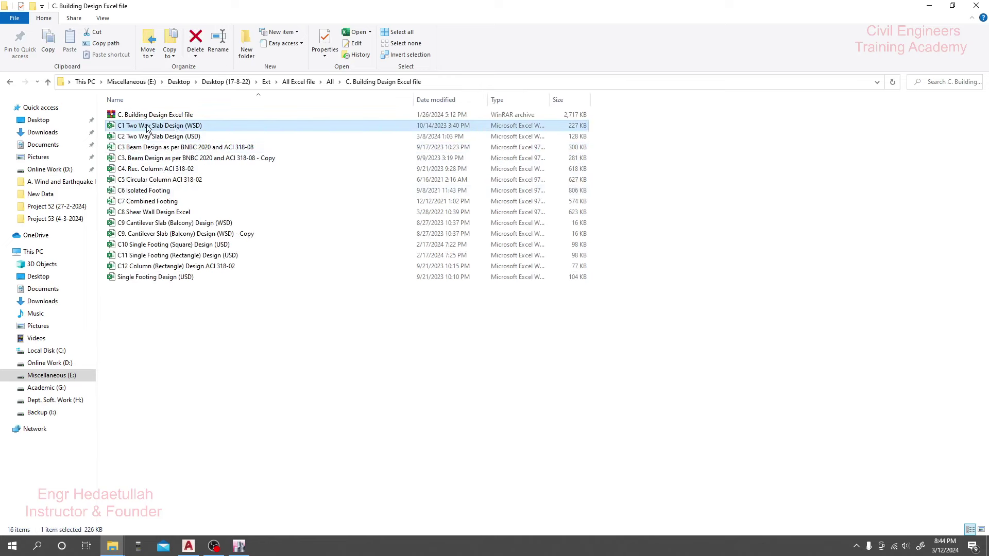
left_click(176, 137)
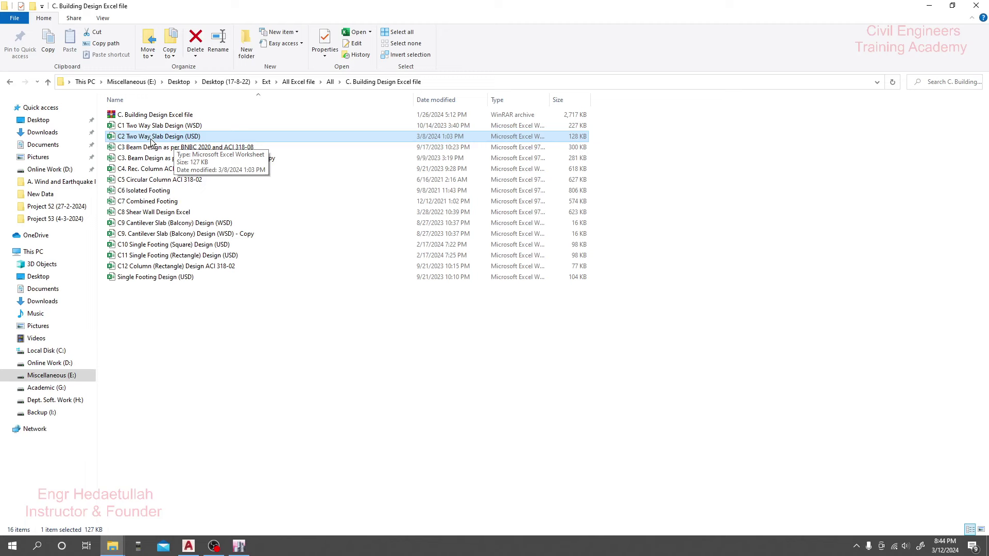
double_click(187, 138)
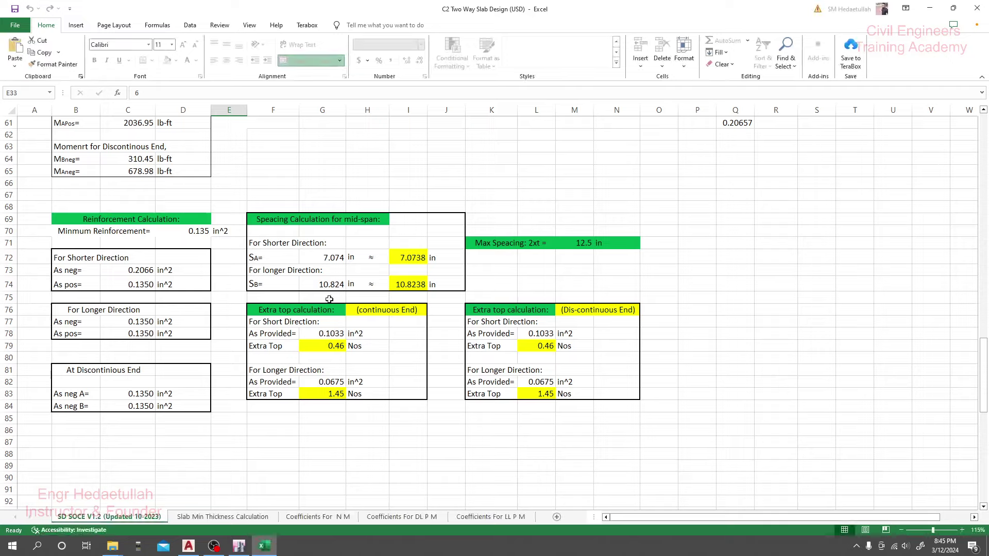
- Review the two-way slab sheet from its material inputs and slab thickness to the reinforcement spacing and extra top calculations
scroll(280, 301, "up", 16)
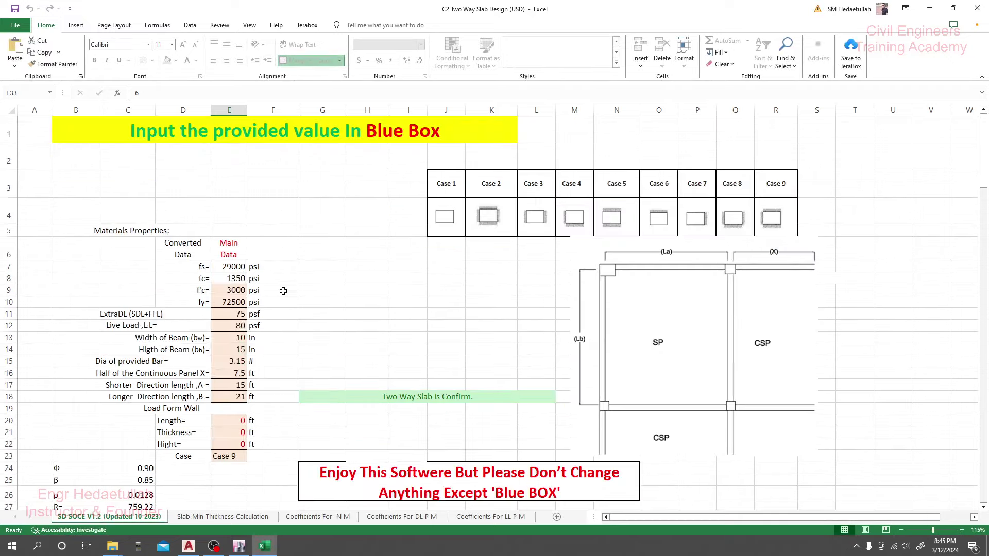
scroll(283, 291, "down", 19)
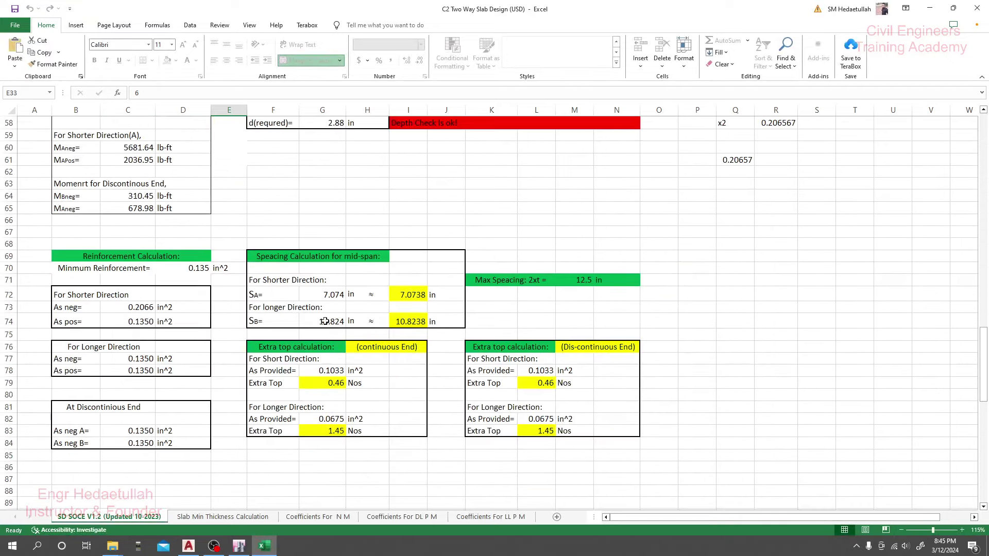
scroll(327, 334, "down", 1)
scroll(278, 350, "up", 18)
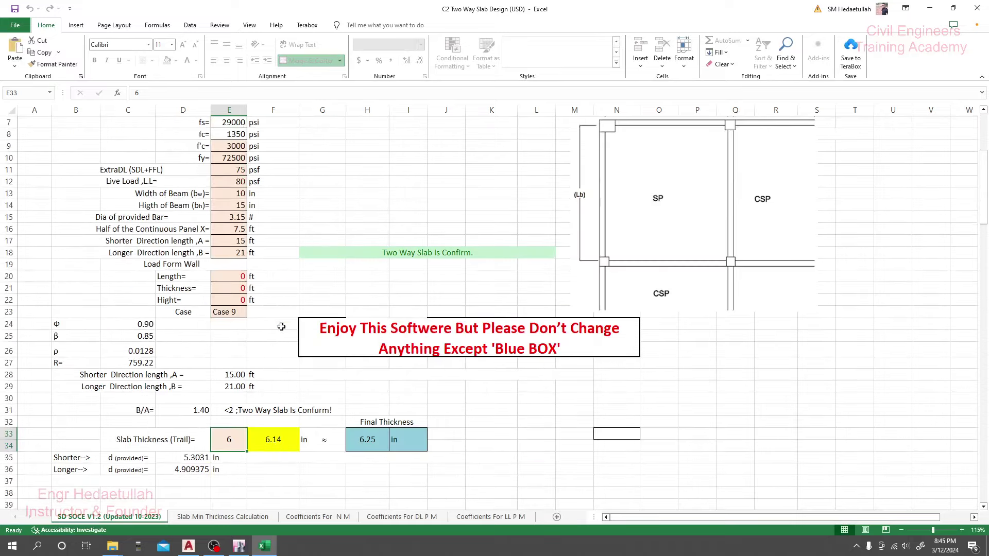
scroll(309, 309, "up", 4)
scroll(332, 290, "down", 2)
scroll(300, 247, "up", 1)
- Check the f'c, fy, extra dead load and live load input cells, dismissing the Office licence notices
left_click(230, 208)
left_click_drag(230, 208, 234, 221)
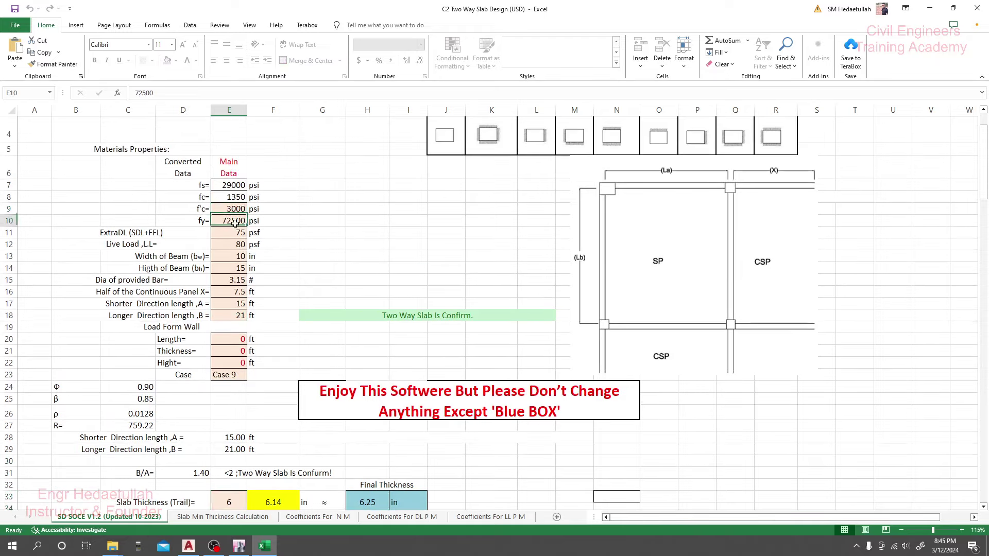
left_click(233, 221)
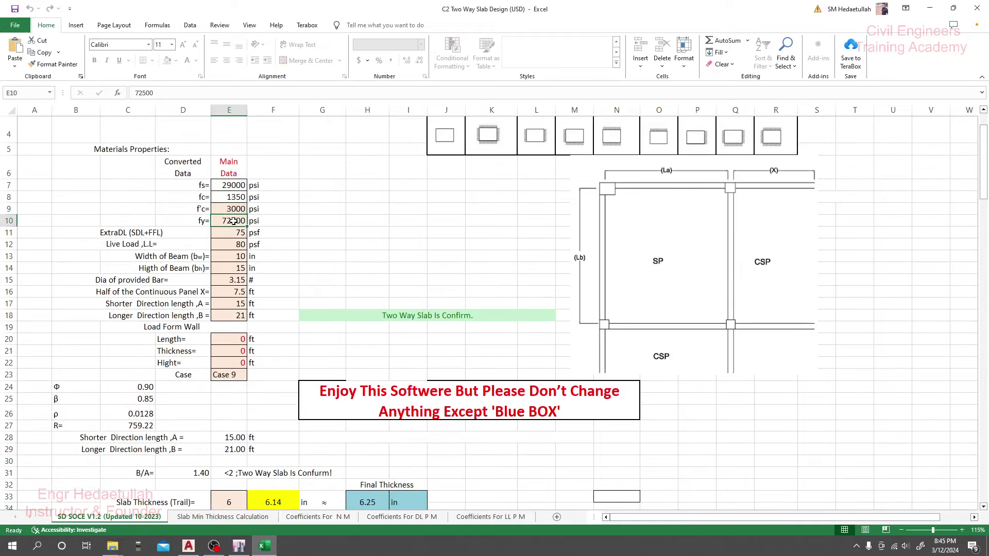
left_click(225, 245)
left_click(225, 237)
left_click(224, 245)
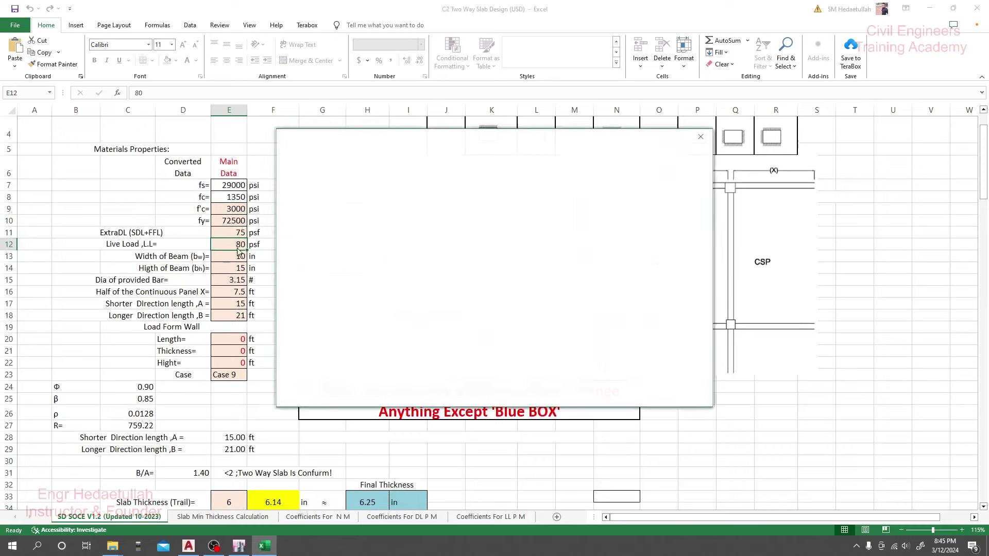
left_click(701, 137)
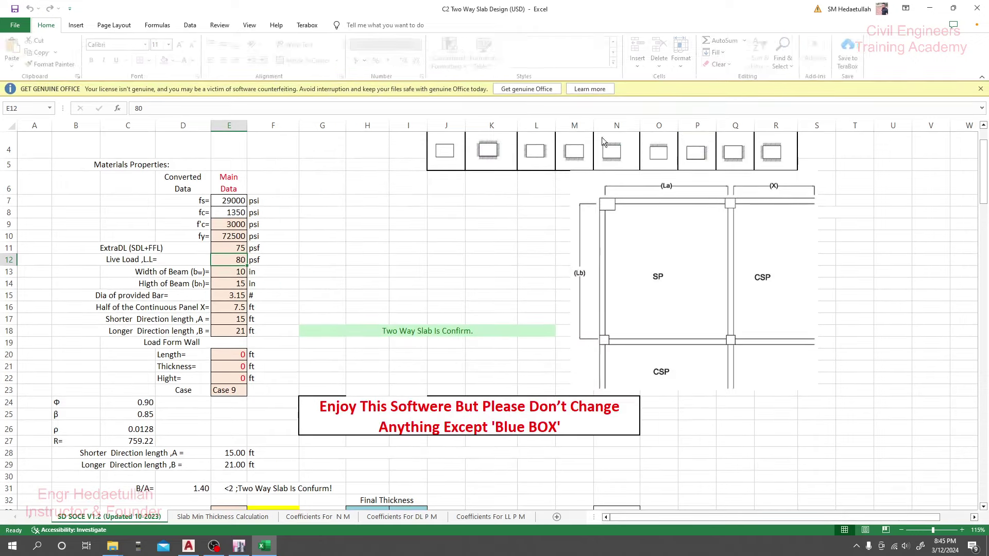
left_click(980, 90)
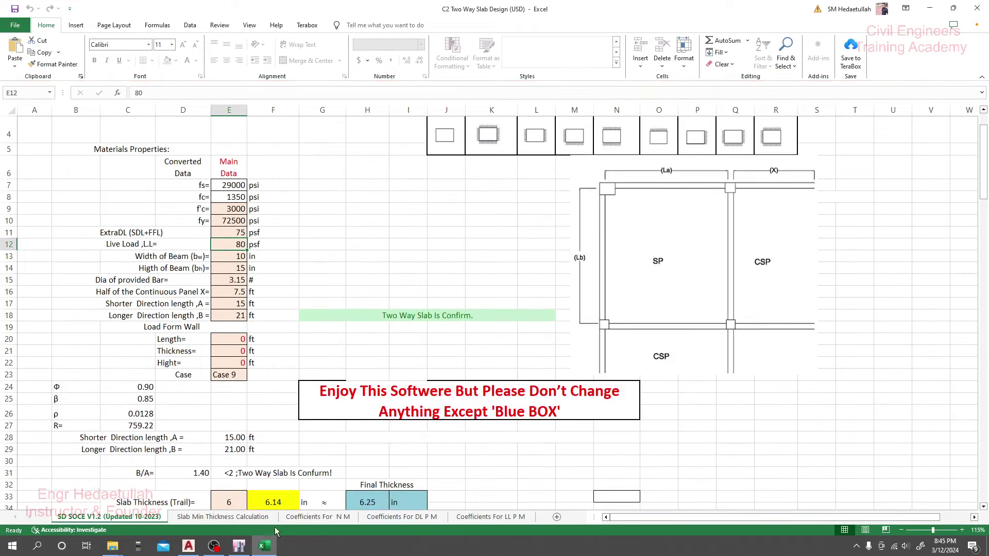
- Switch to the AutoCAD column layout and examine the slab panel in the 15'-3" bay
left_click(239, 545)
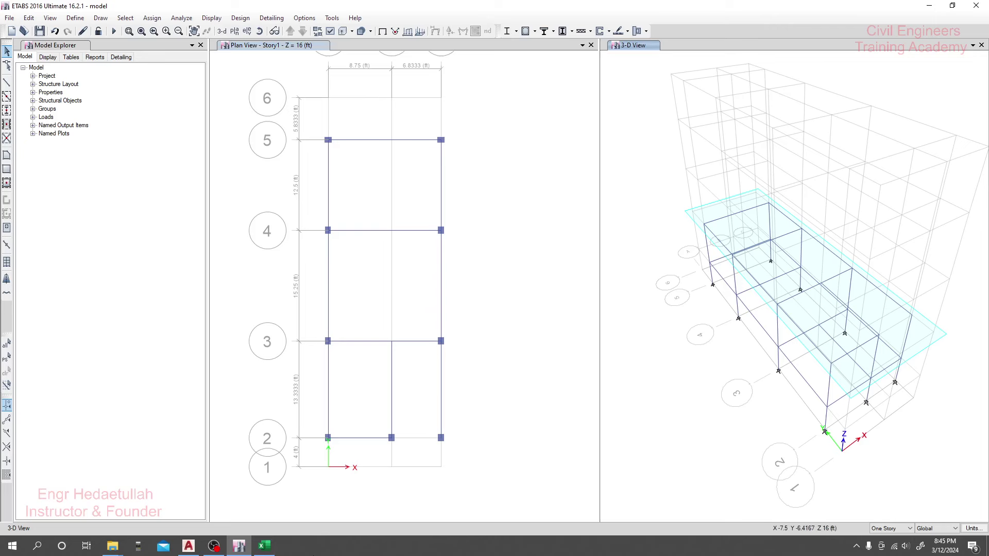
left_click(189, 545)
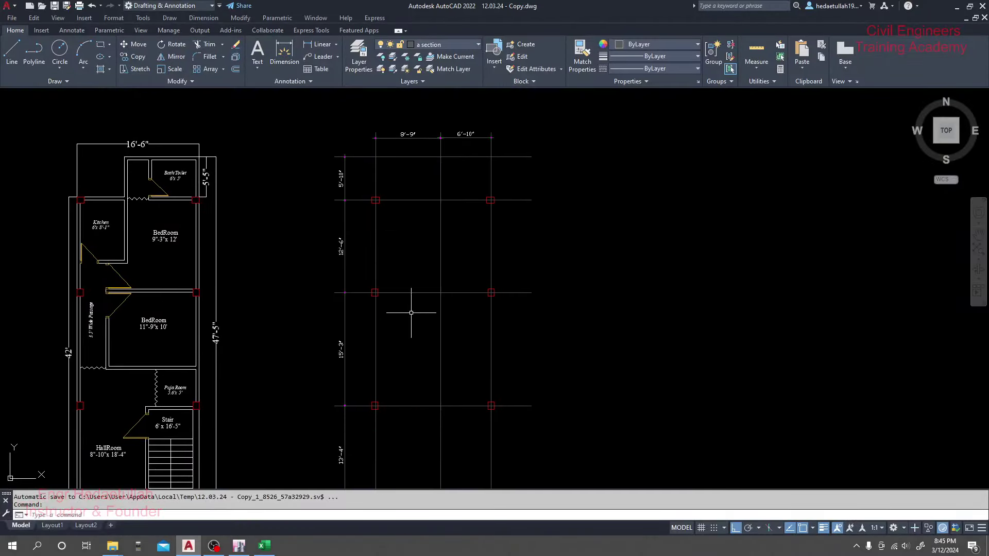
middle_click_drag(388, 256, 390, 222)
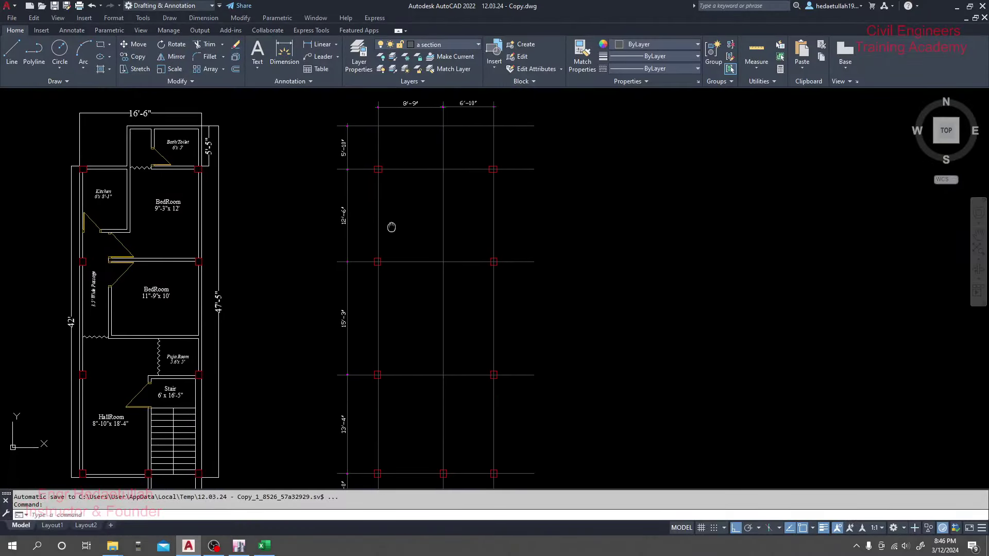
scroll(399, 335, "up", 2)
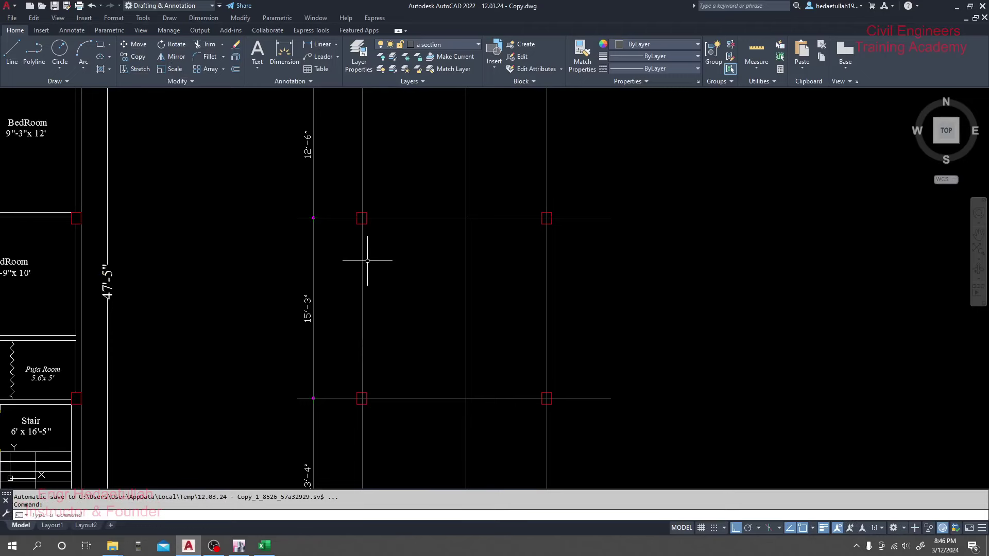
scroll(367, 260, "down", 3)
scroll(360, 216, "up", 1)
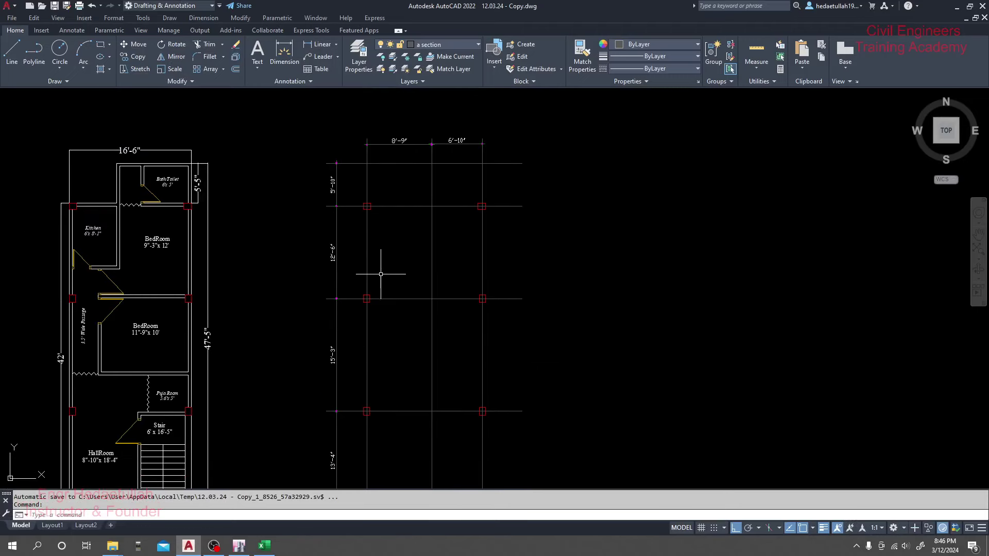
scroll(386, 276, "up", 3)
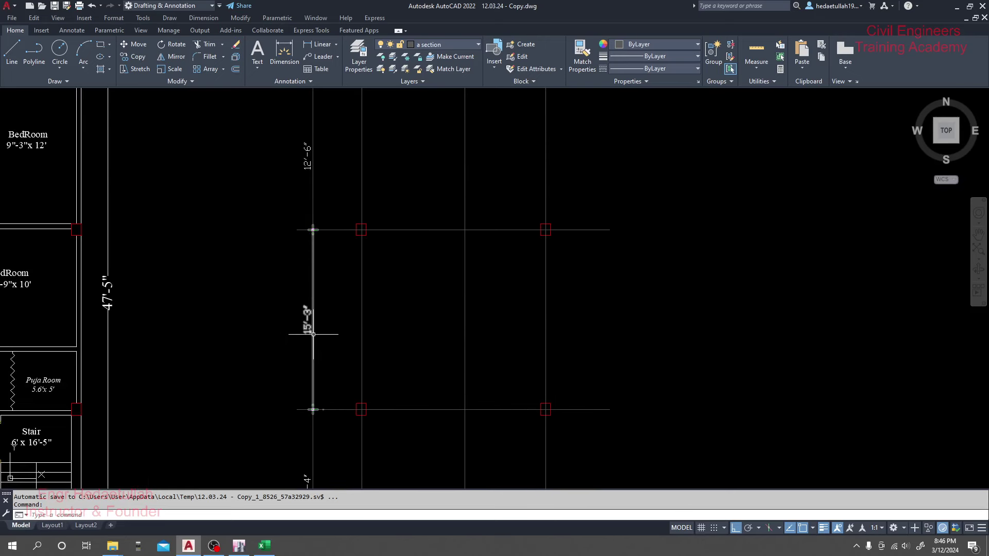
left_click(317, 45)
scroll(372, 255, "up", 2)
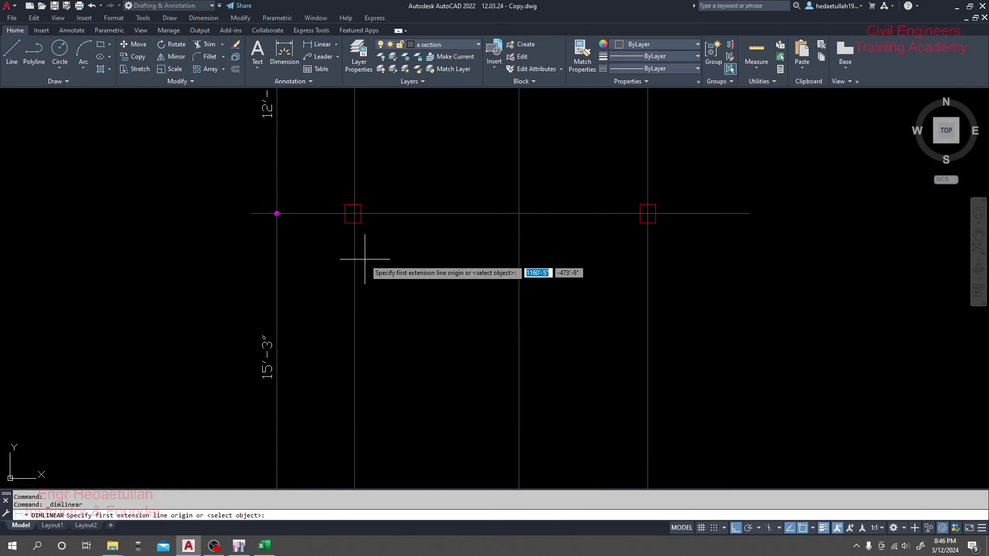
left_click(354, 259)
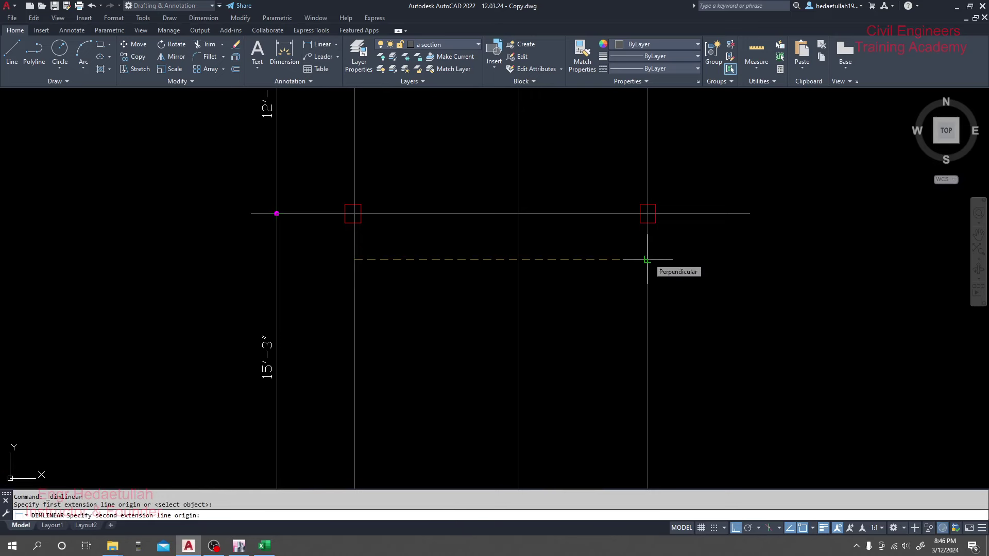
key("Escape")
scroll(610, 278, "down", 4)
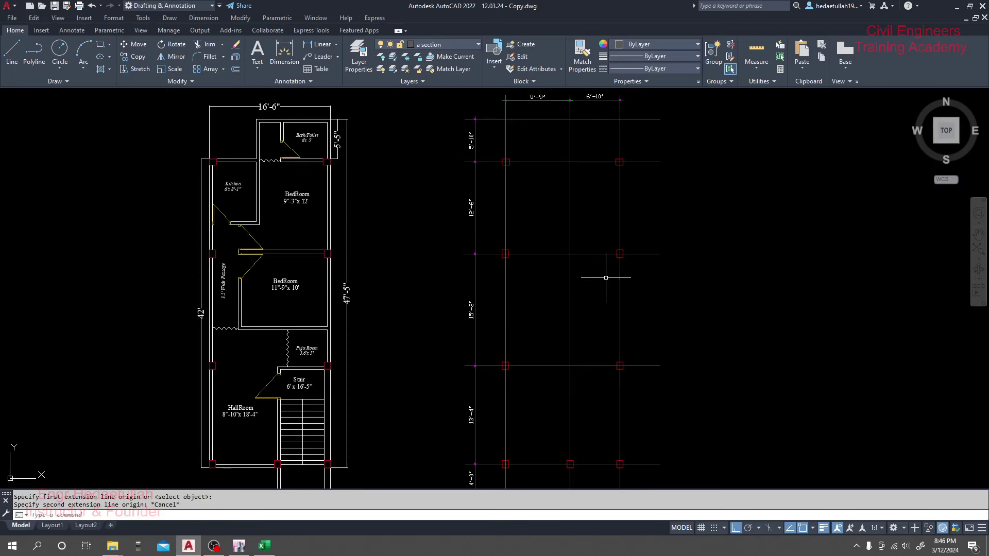
- Examine the column spacing and grid dimensions around the 15'-3" bay beside the architectural floor plan
middle_click_drag(602, 281, 590, 293)
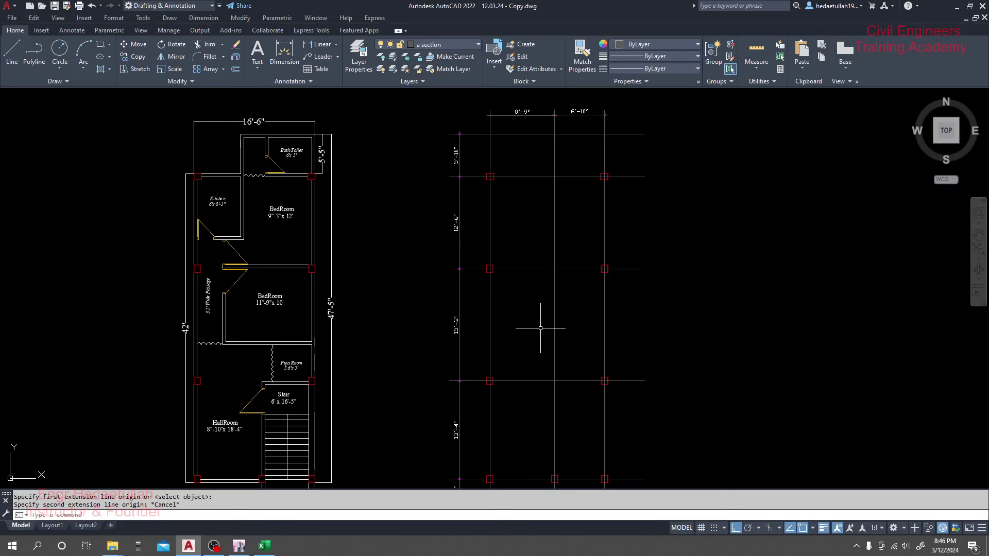
middle_click_drag(541, 328, 516, 329)
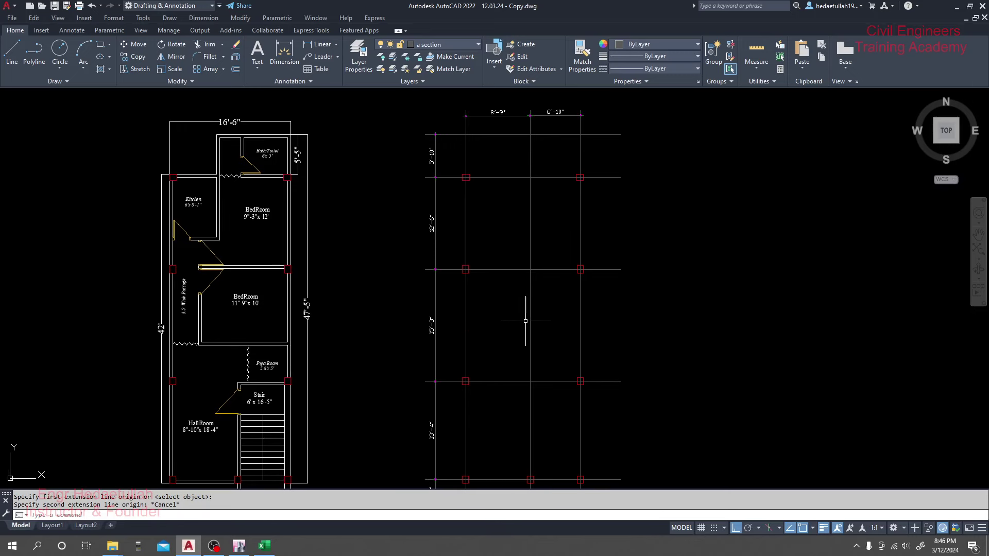
scroll(494, 353, "up", 2)
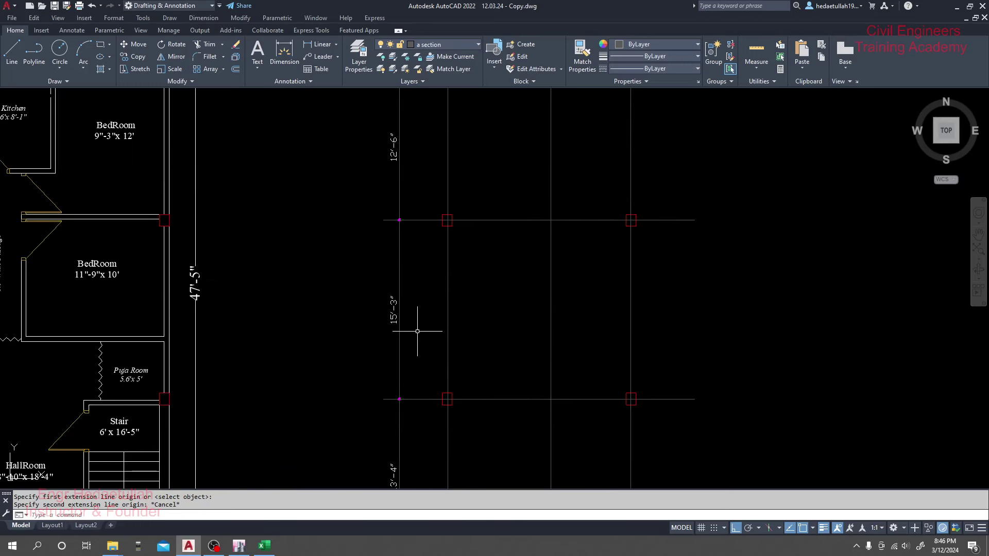
scroll(415, 326, "up", 2)
scroll(379, 282, "down", 2)
scroll(489, 261, "down", 2)
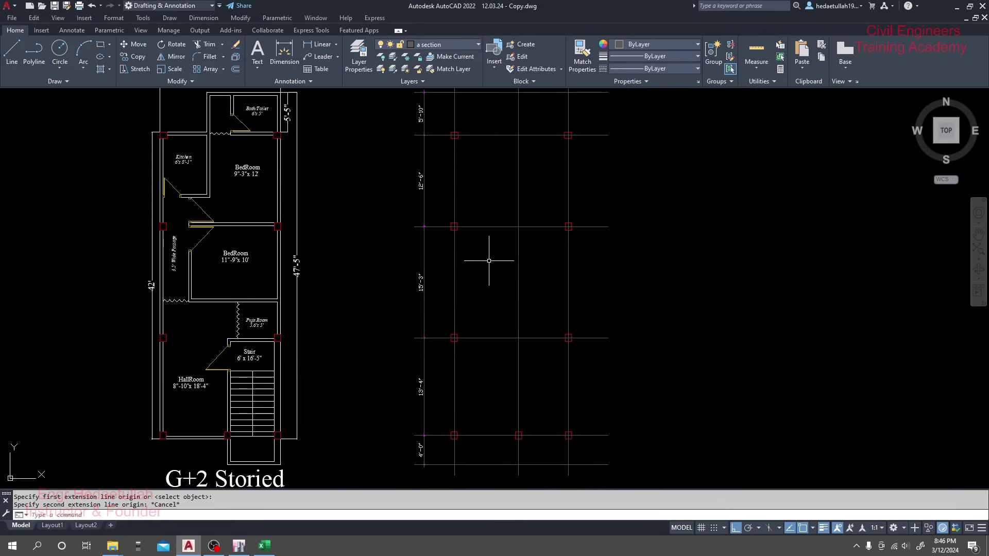
scroll(488, 260, "down", 2)
- Switch to the two-way slab design workbook in Excel and set the longer direction length B to 15 ft
left_click(264, 545)
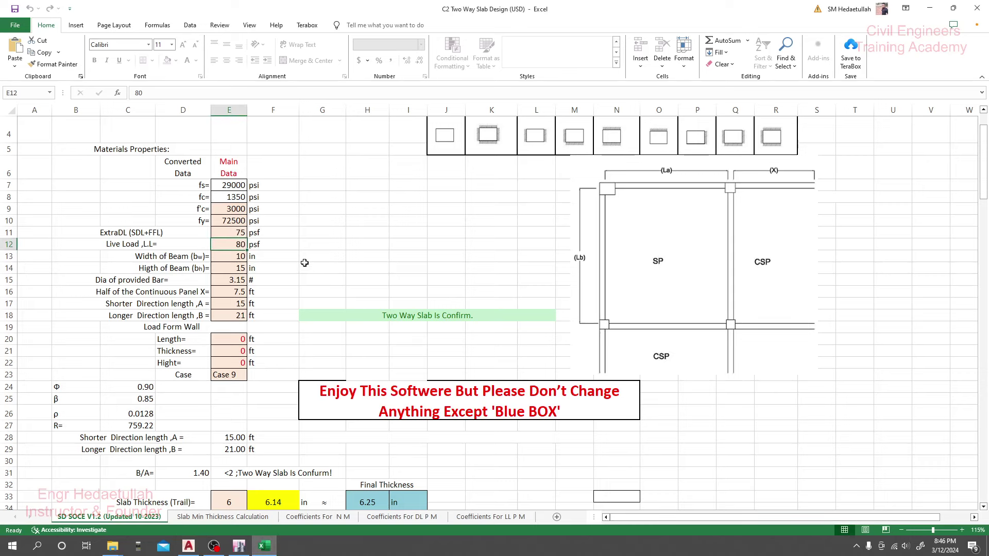
left_click(229, 304)
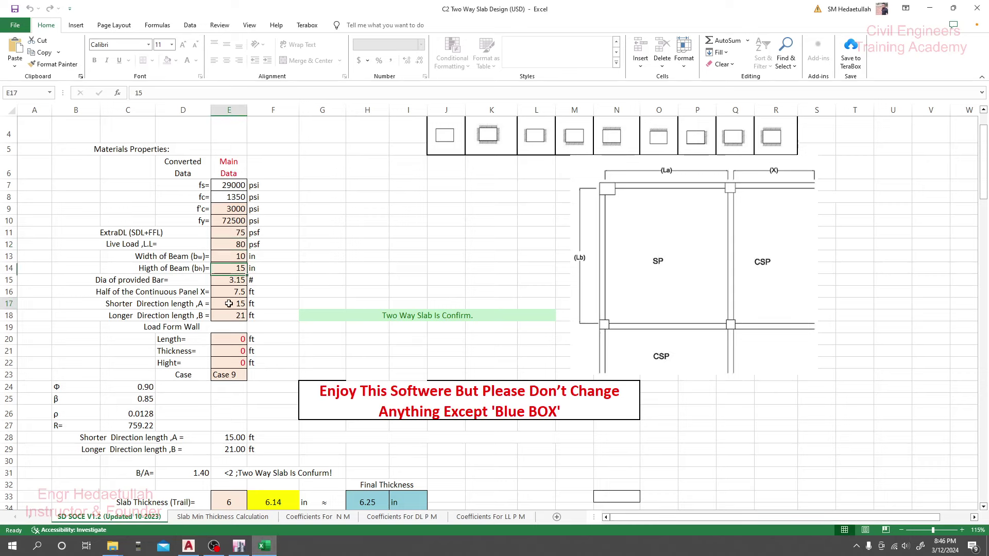
key("Down")
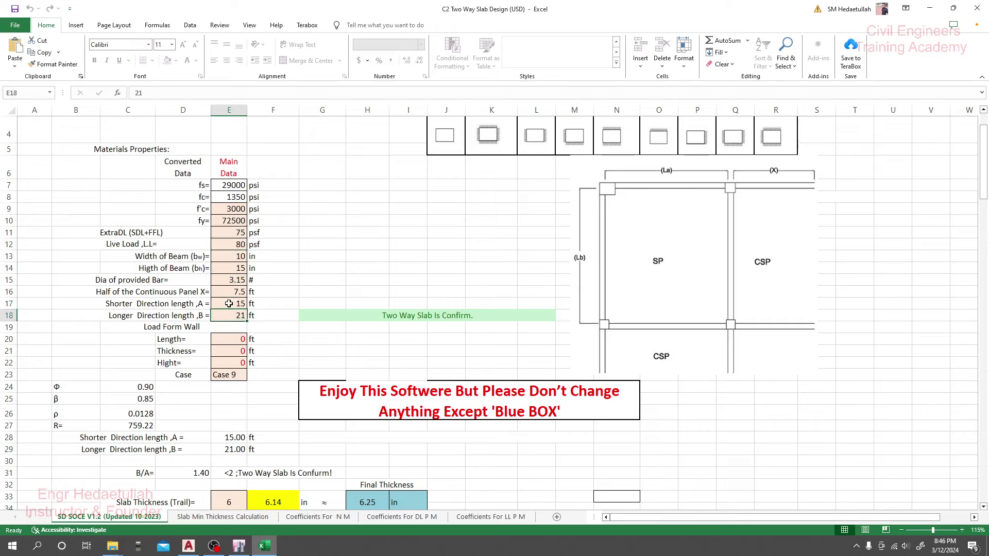
type("15")
key("ctrl+Return")
- Try 14 ft as the longer direction length B
type("1")
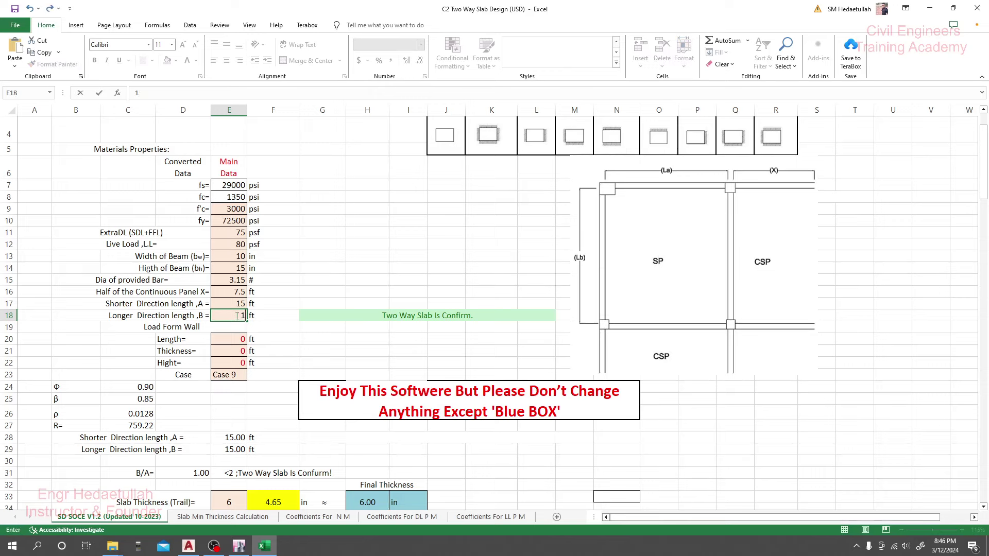
type("4")
key("Return")
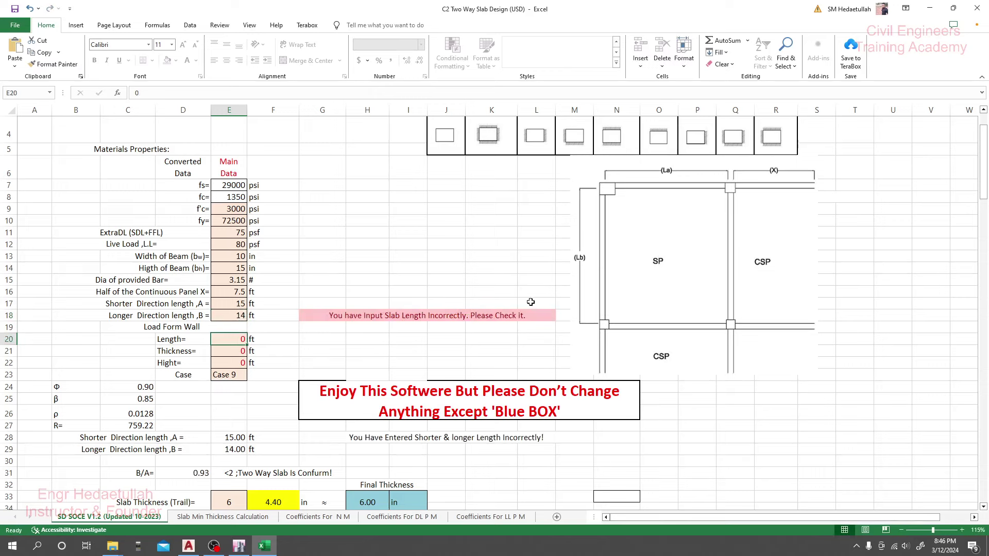
- Set the longer direction length B back to 15 ft, matching the shorter direction length
left_click(230, 313)
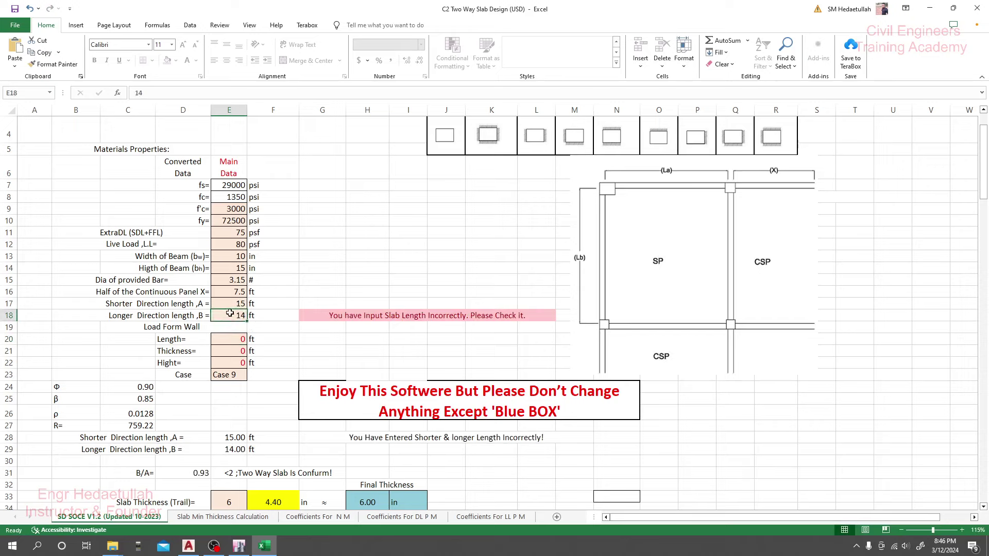
left_click(233, 302)
left_click(244, 314)
type("15")
key("Return")
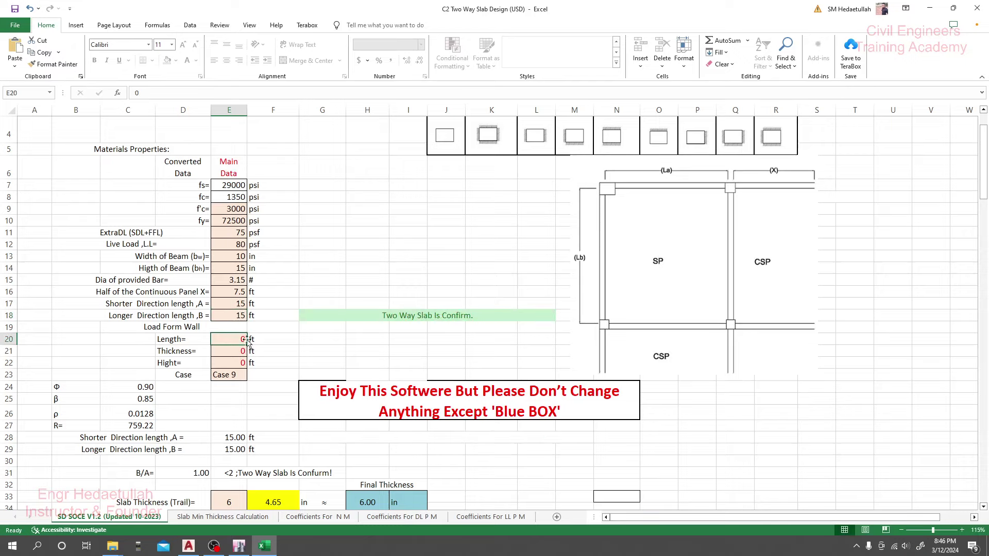
- Check the slab thickness and the formulas behind it on the Slab Min Thickness Calculation sheet, then return to the main design sheet
scroll(225, 446, "down", 1)
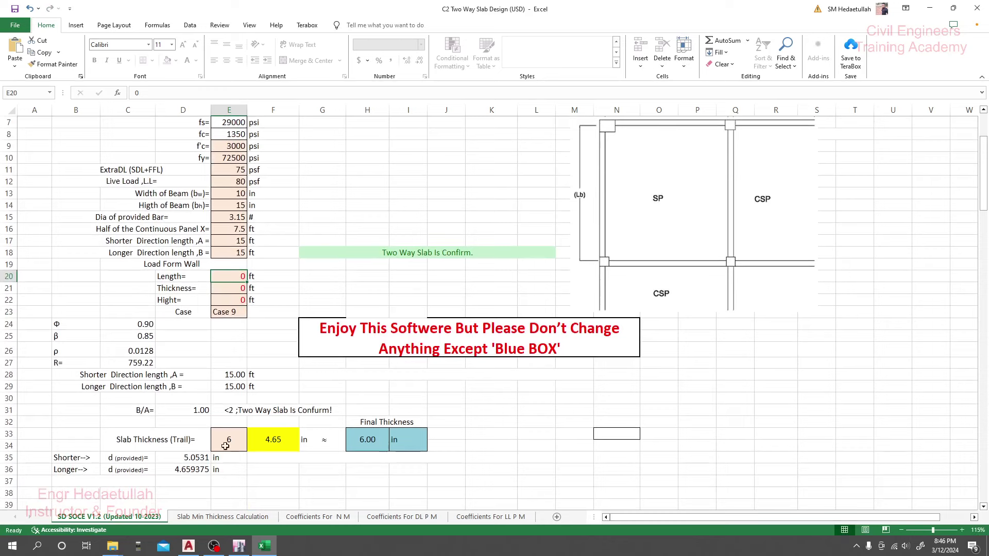
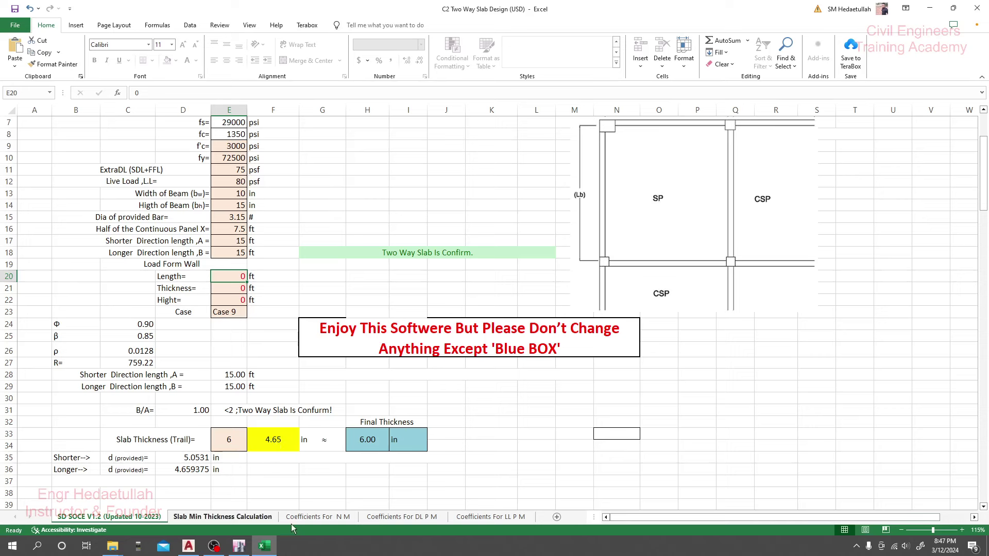
left_click(223, 518)
scroll(247, 350, "up", 4)
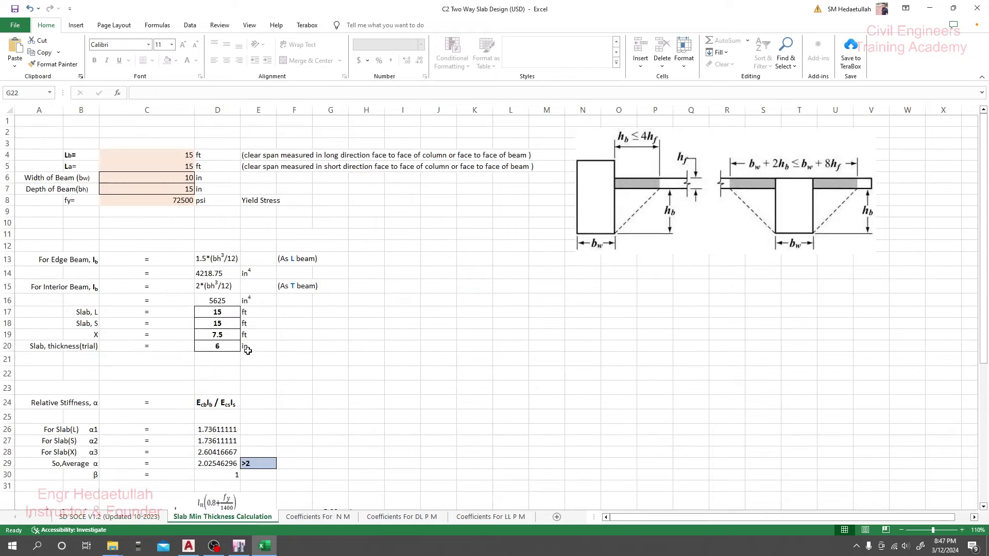
scroll(247, 351, "down", 5)
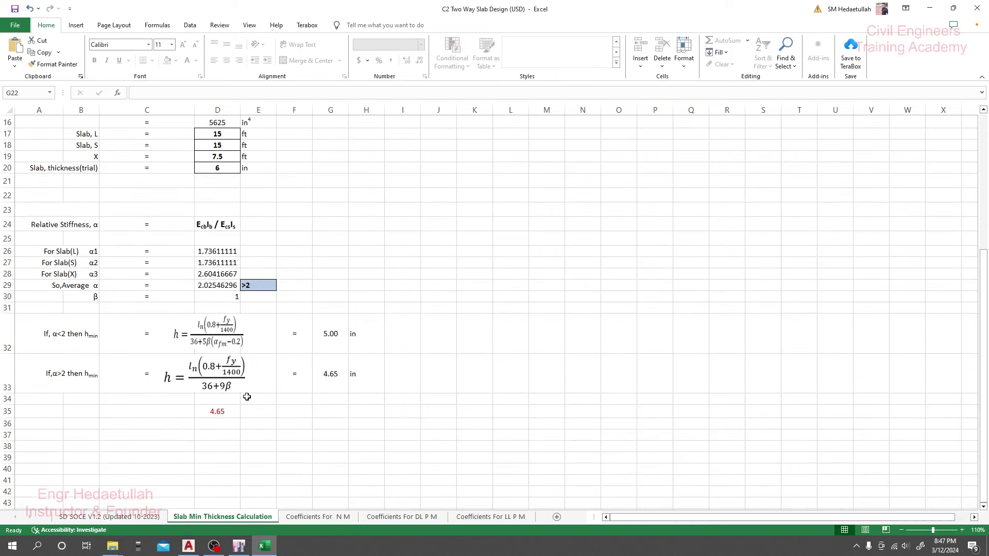
left_click(127, 518)
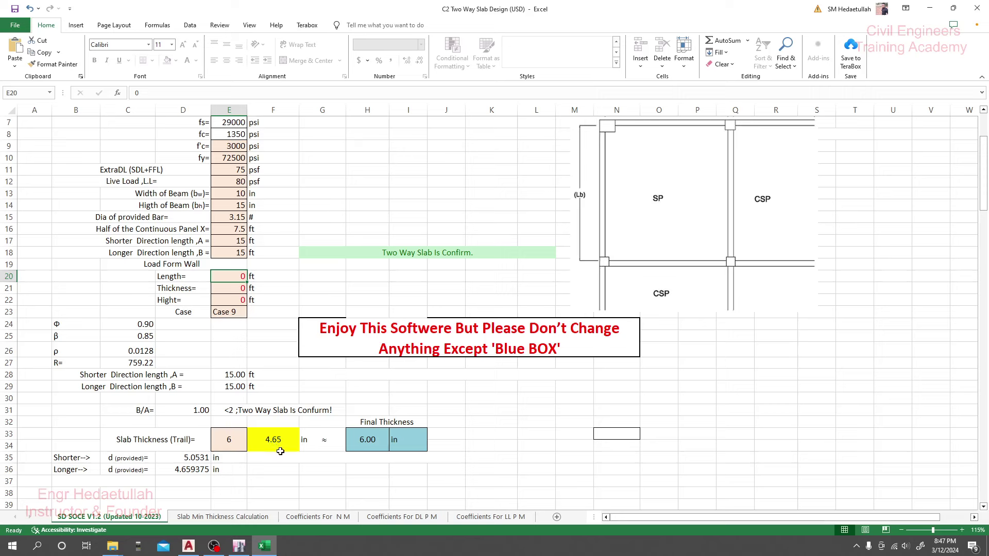
- Set the shorter direction length A to 14.5 ft and re-enter the longer direction length B
left_click(238, 242)
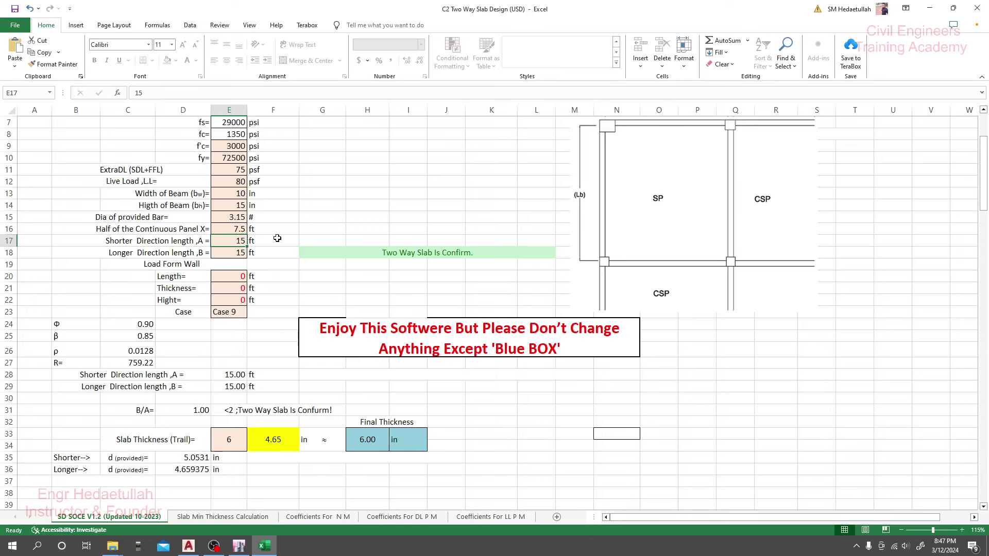
type("1.5")
key("Return")
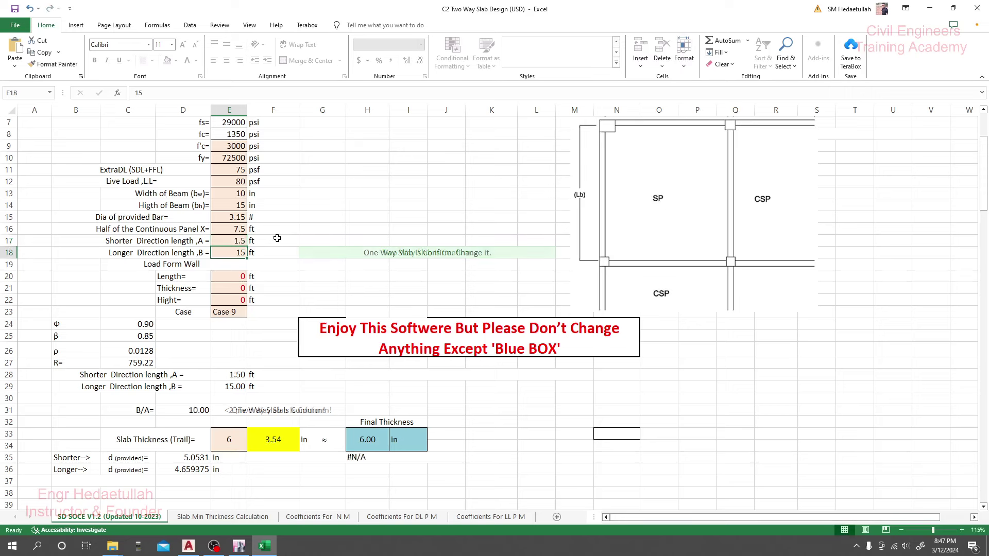
key("Up")
type("1")
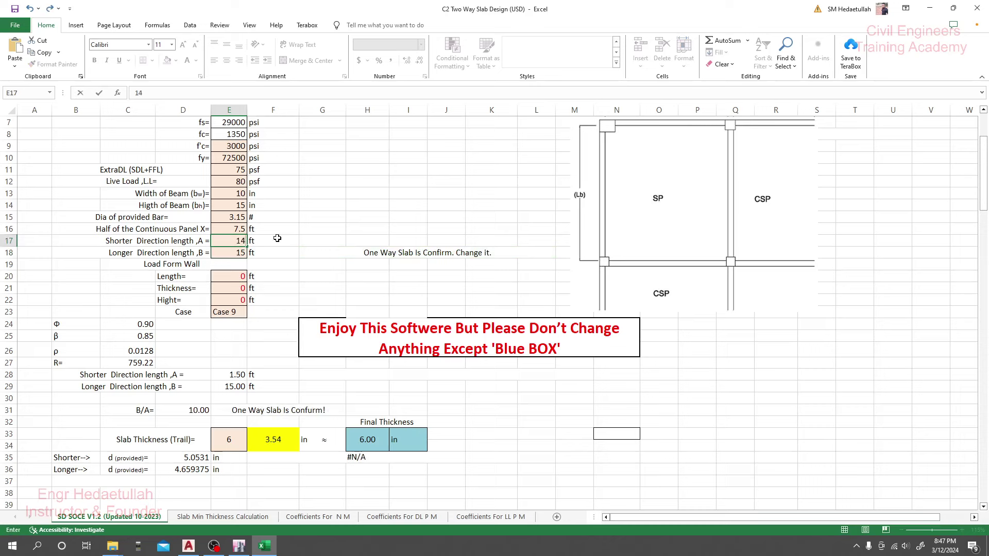
type("4.5")
key("Return")
type("1")
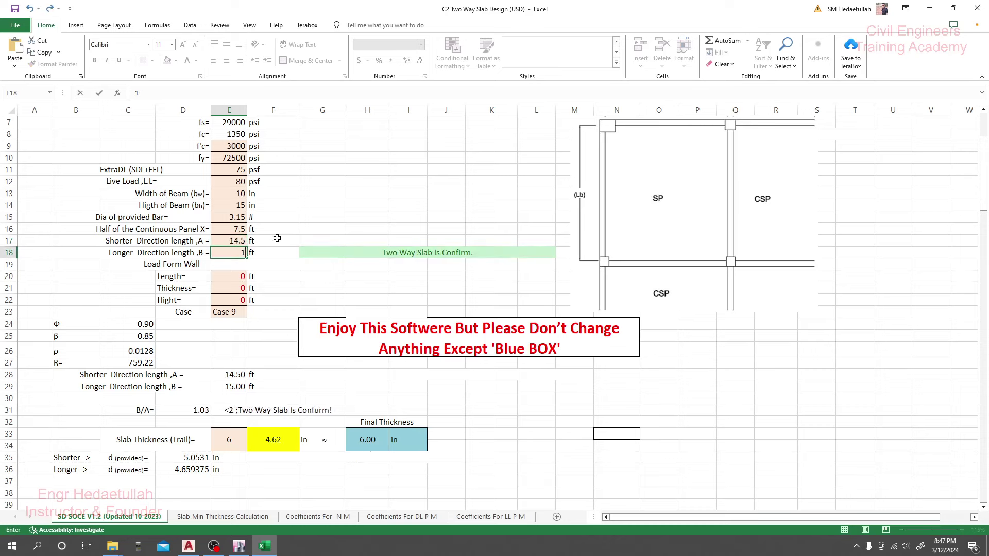
key("Return")
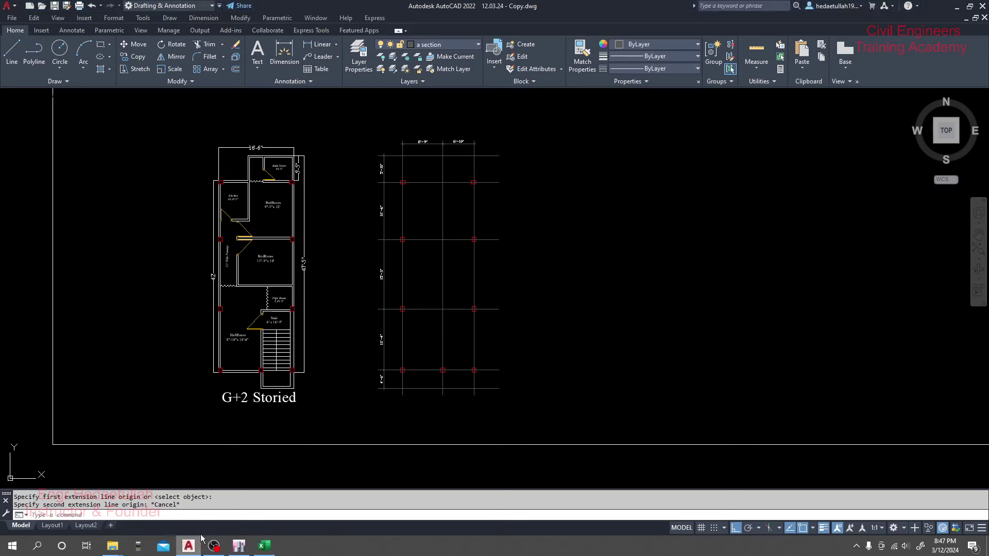
- Switch to the AutoCAD column layout and examine the slab panel in the 12'-6" bay
left_click(188, 546)
scroll(438, 216, "up", 5)
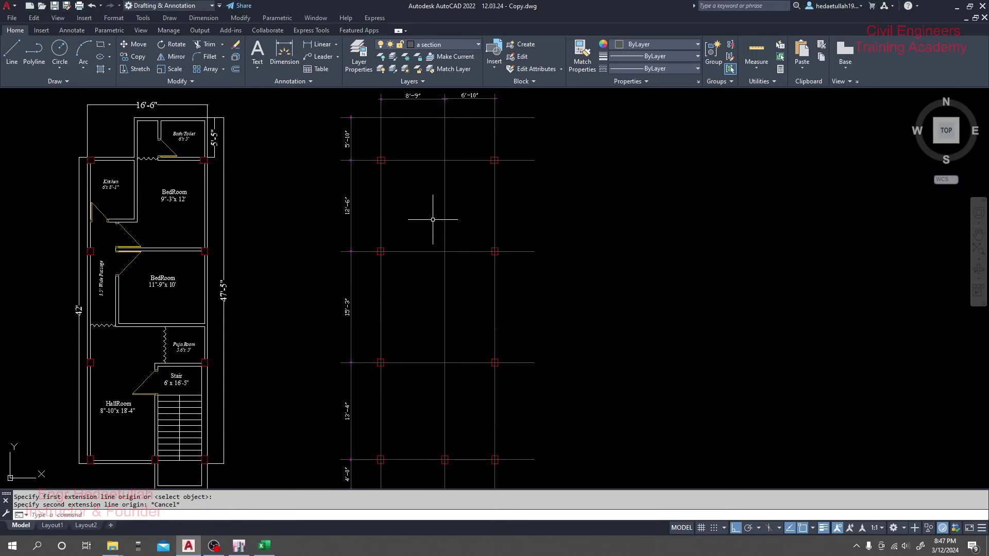
scroll(396, 195, "up", 2)
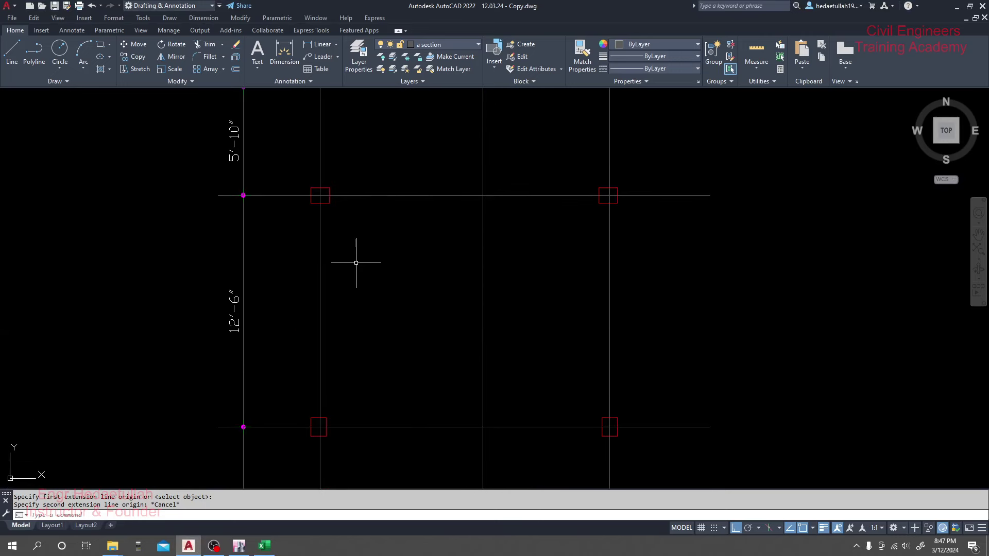
scroll(356, 264, "down", 2)
middle_click_drag(356, 264, 561, 247)
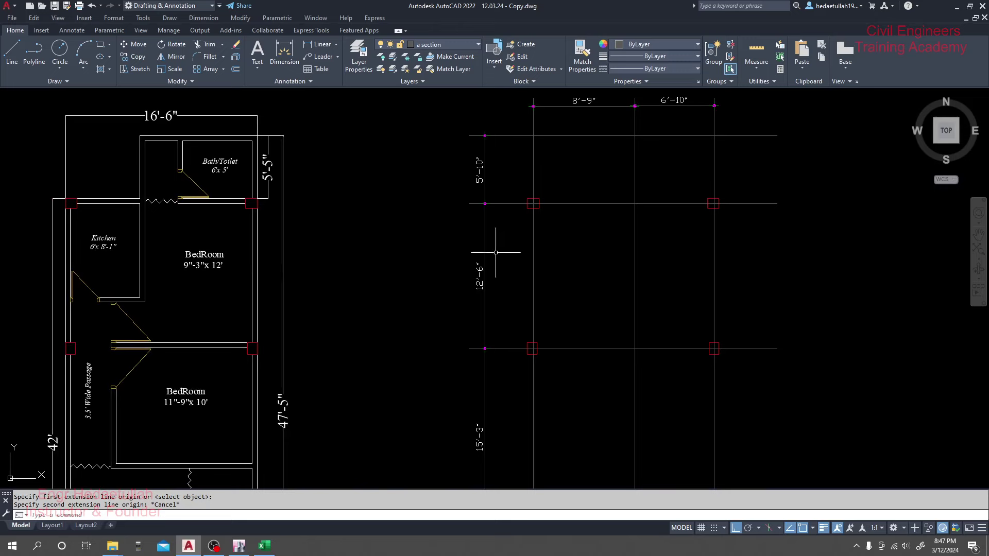
scroll(569, 236, "up", 2)
middle_click_drag(444, 229, 344, 223)
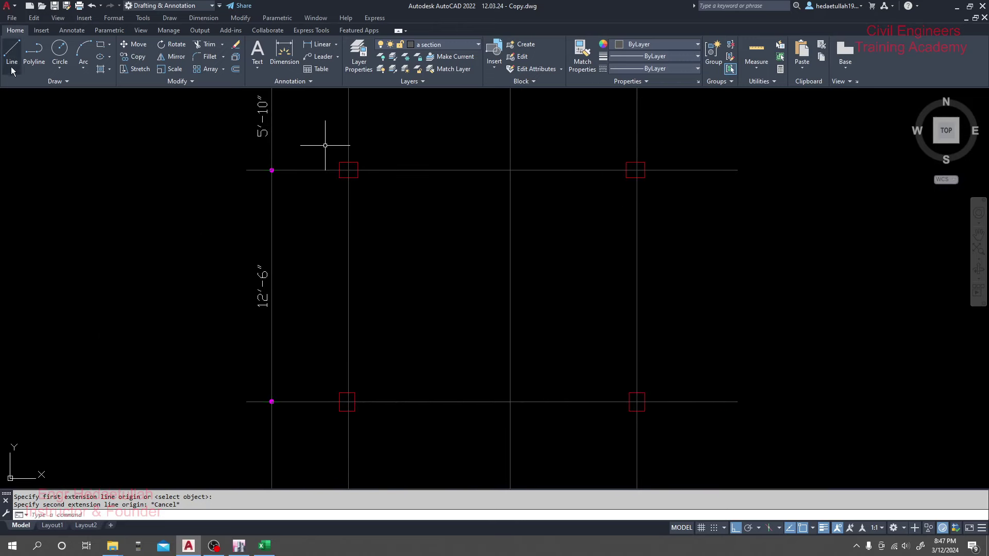
- Draw a vertical line along the outer faces of the two left columns in the 12'-6" bay
left_click(12, 52)
scroll(360, 201, "up", 2)
left_click(332, 160)
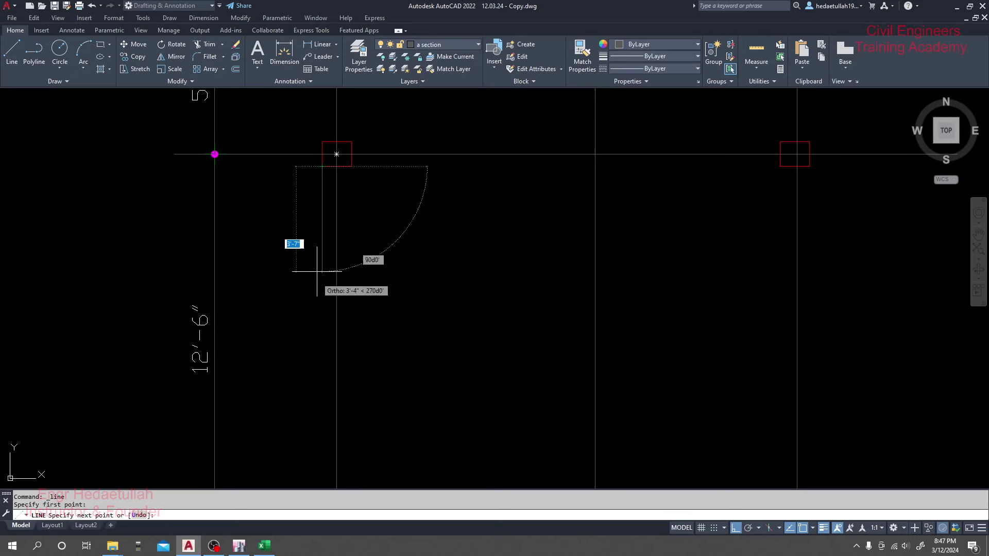
scroll(327, 206, "down", 2)
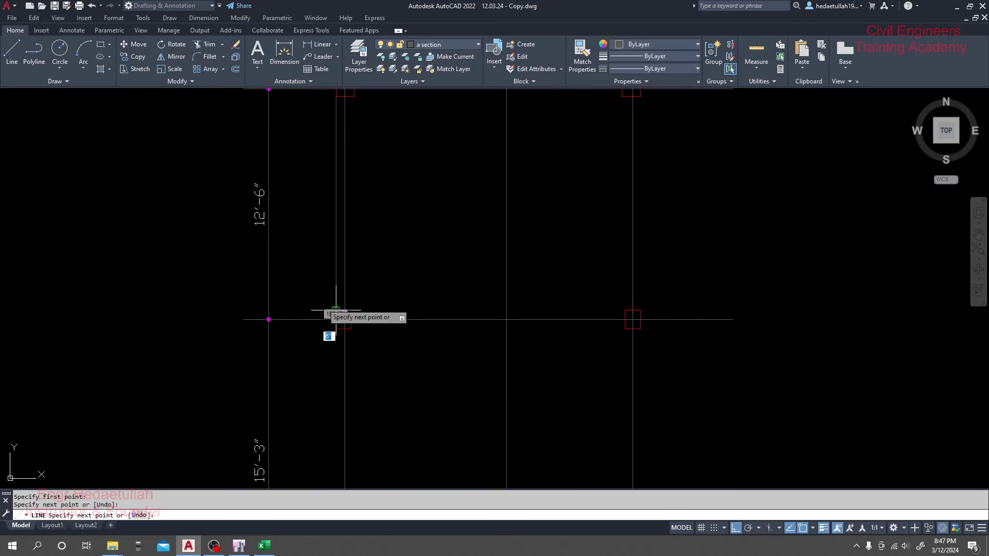
key("Escape")
- Offset the new vertical line 10" inward to form the second edge of the left beam
middle_click_drag(307, 267, 307, 289)
type("o")
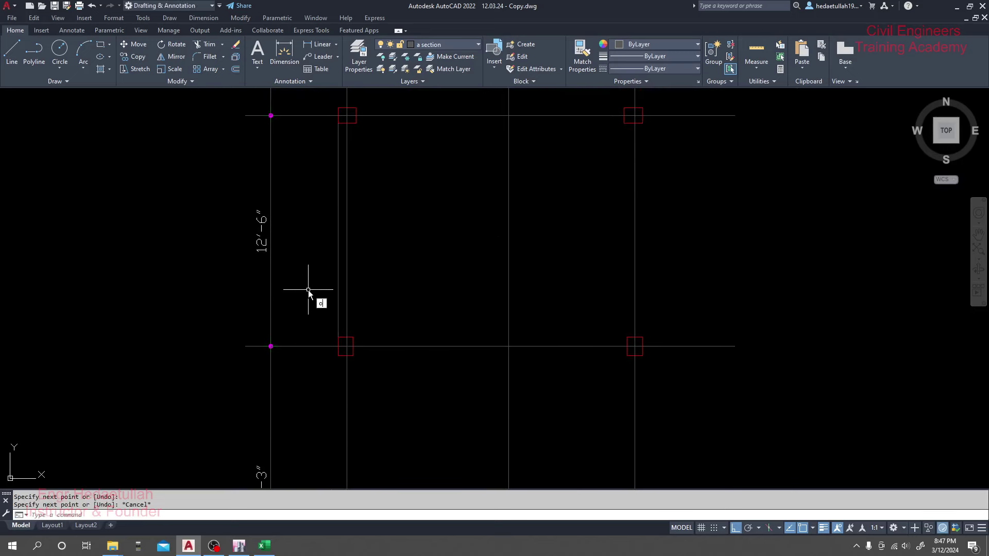
key("Return")
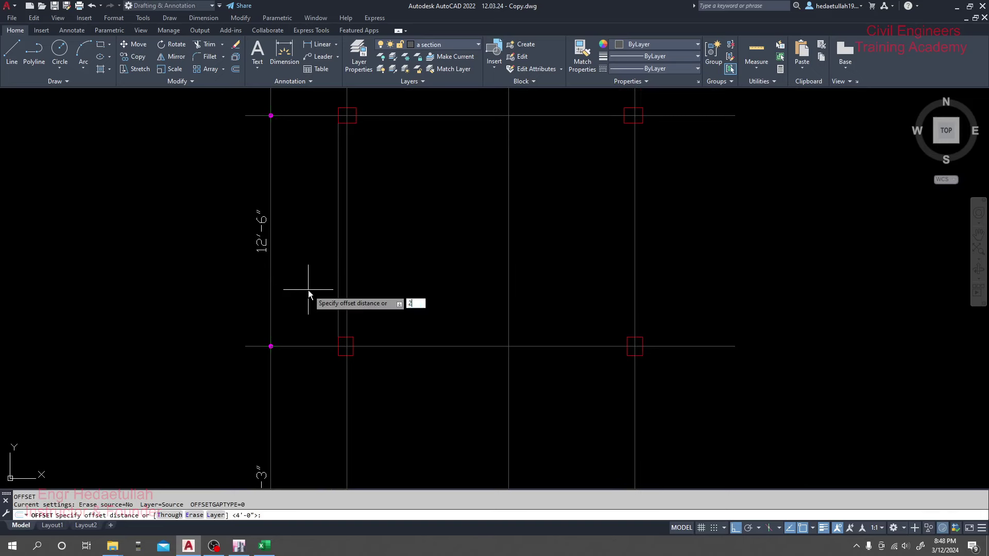
type("10")
key("Return")
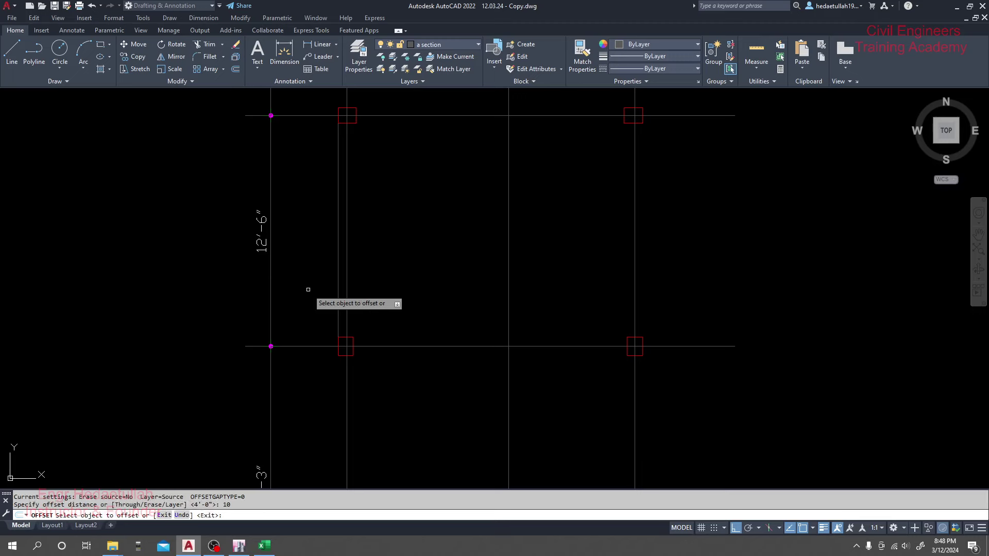
left_click(336, 289)
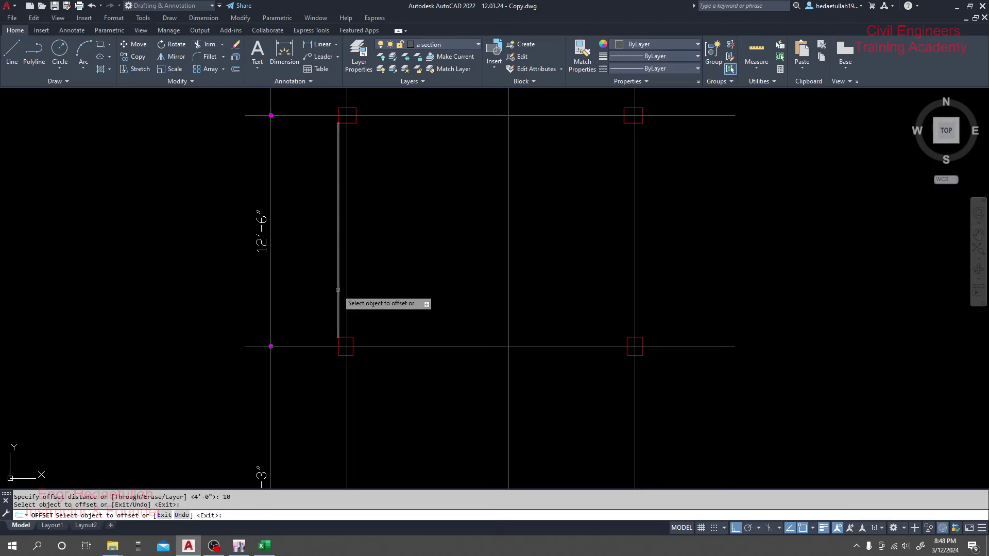
left_click(358, 283)
key("Escape")
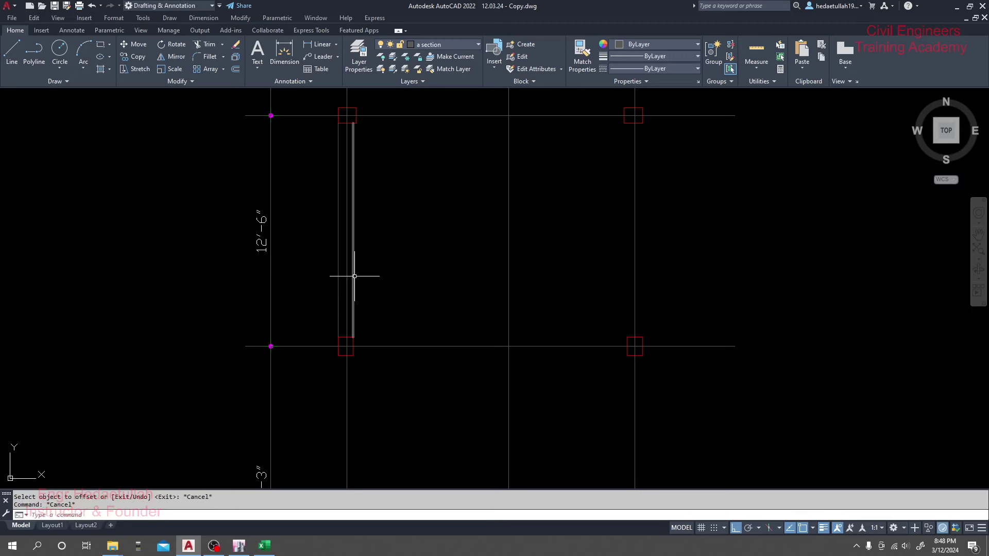
- Copy the two vertical beam lines from the left columns across to the right columns, aligning them with the right columns' outer faces
left_click(357, 278)
left_click(340, 281)
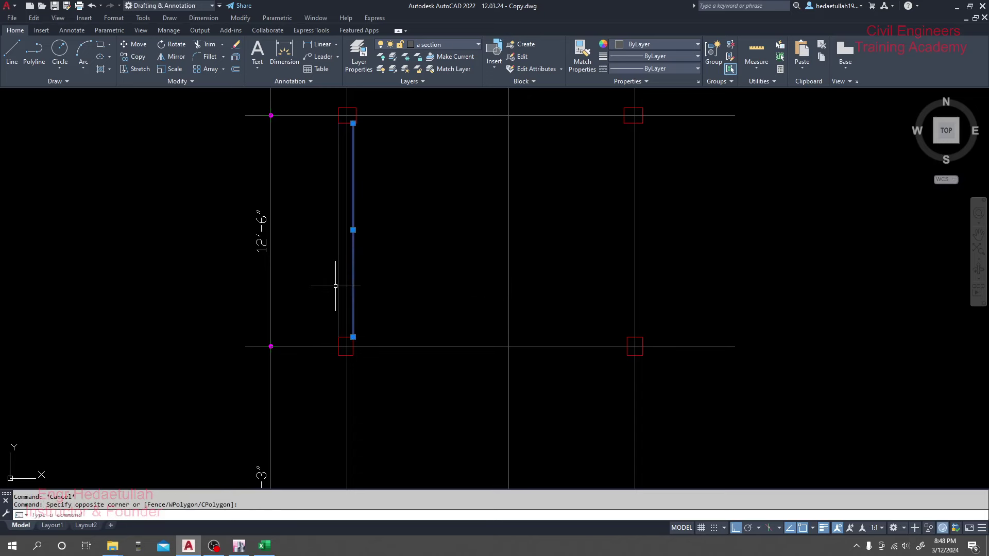
left_click(337, 283)
type("co")
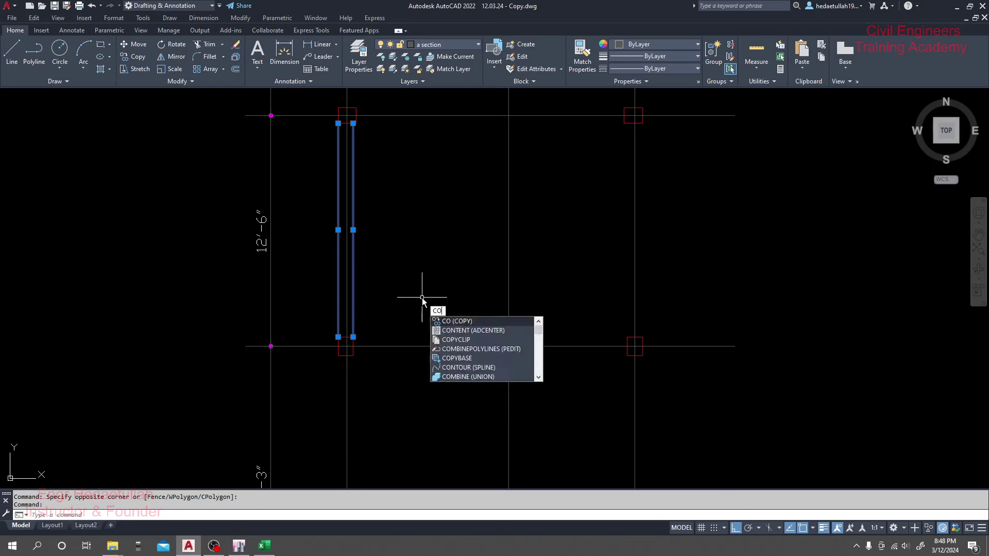
key("Return")
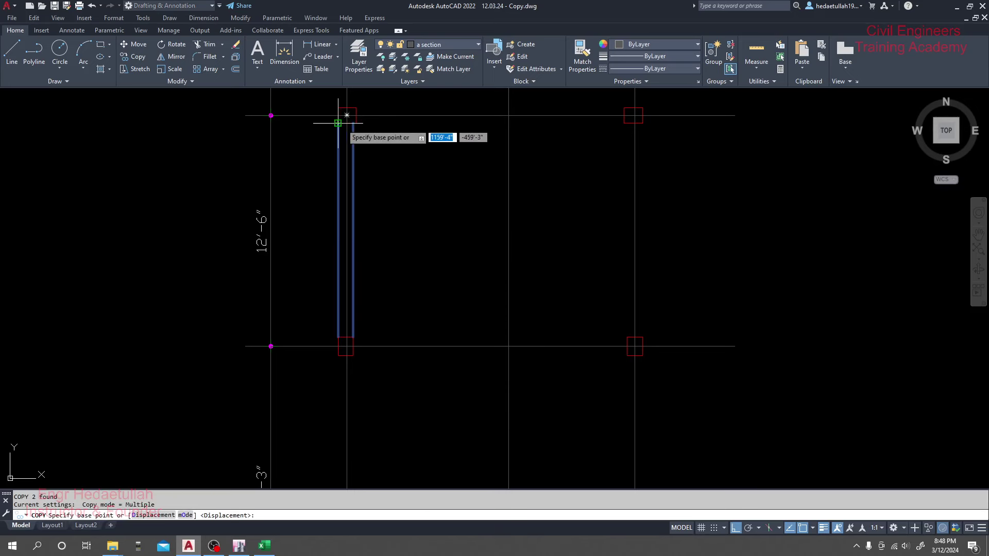
left_click(346, 115)
scroll(604, 123, "up", 2)
scroll(604, 124, "up", 2)
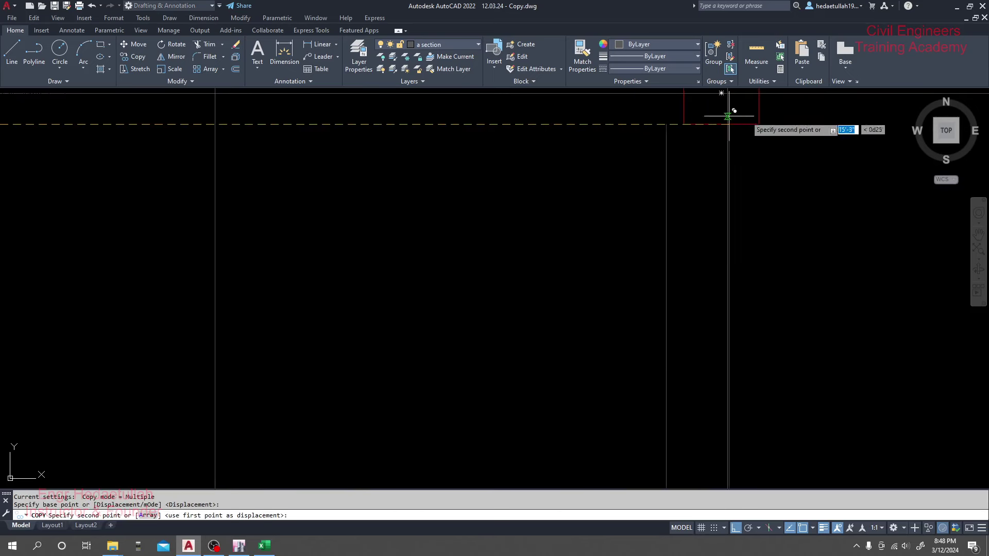
left_click(759, 123)
scroll(596, 216, "down", 3)
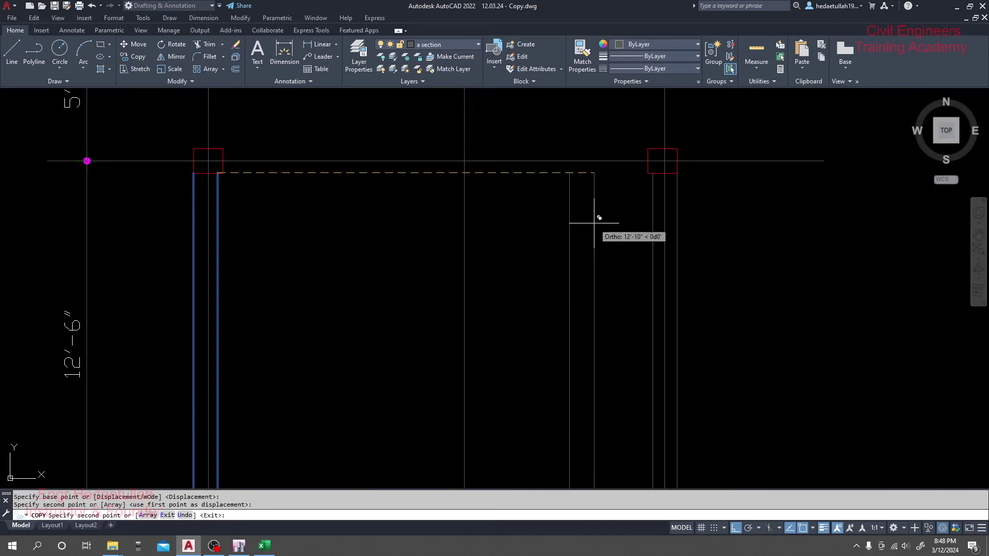
key("Escape")
scroll(567, 180, "down", 2)
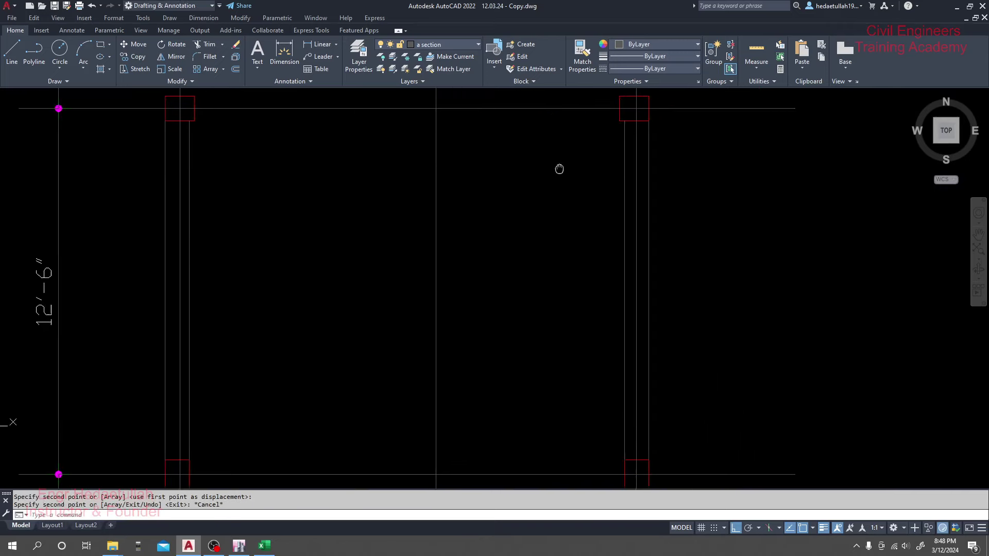
- Add a linear dimension for the clear horizontal span between the inner faces of the two vertical beams in the 12'-6" bay
left_click(329, 48)
left_click(184, 261)
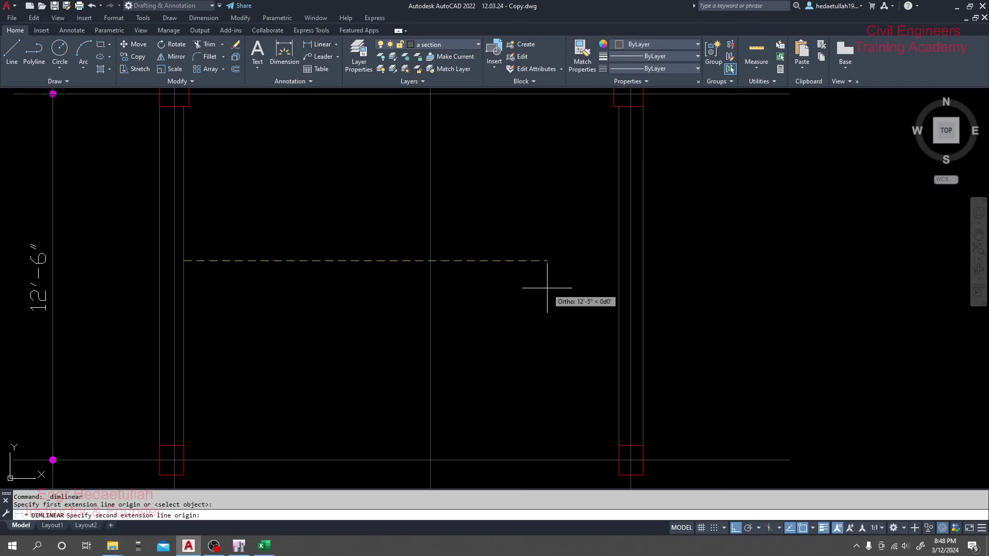
left_click(618, 258)
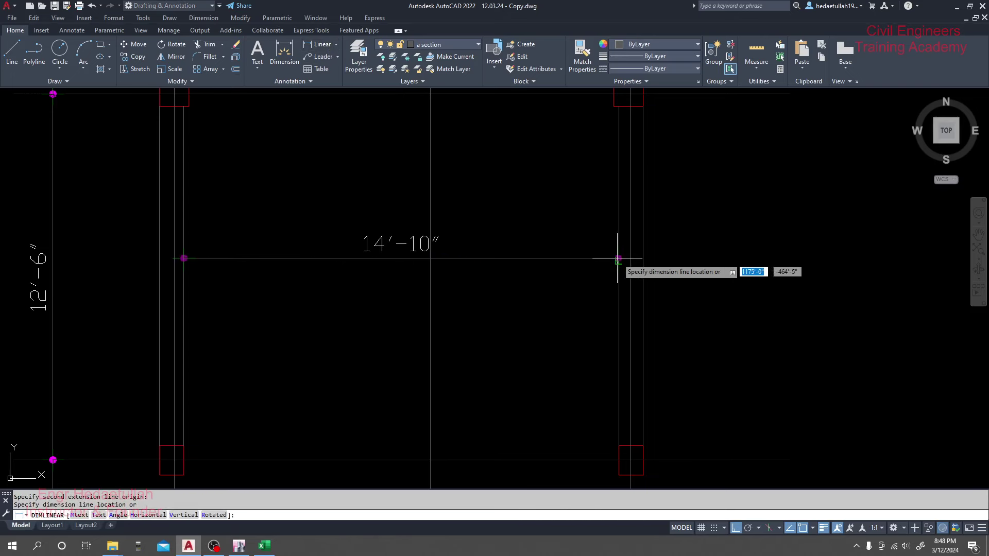
left_click(613, 266)
scroll(427, 260, "down", 4)
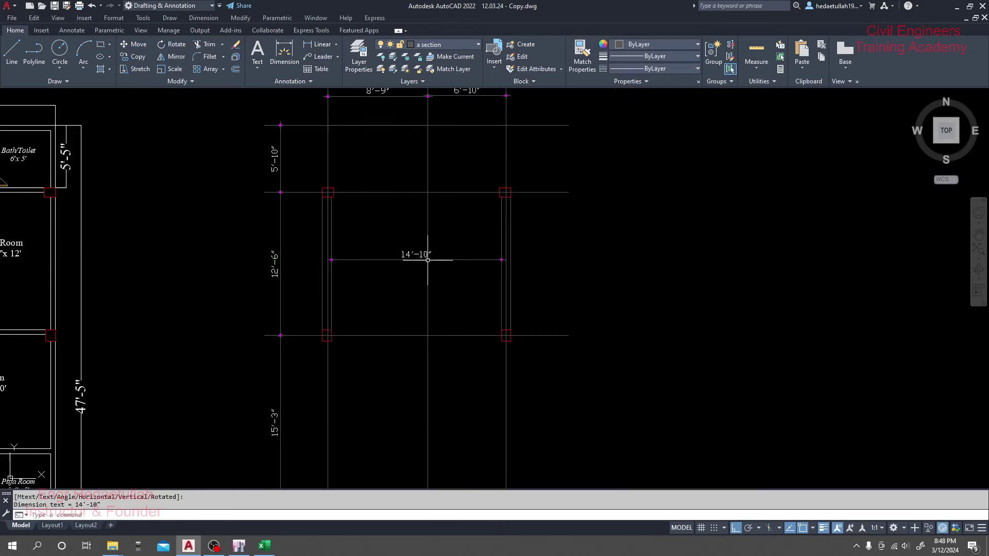
middle_click_drag(392, 240, 394, 260)
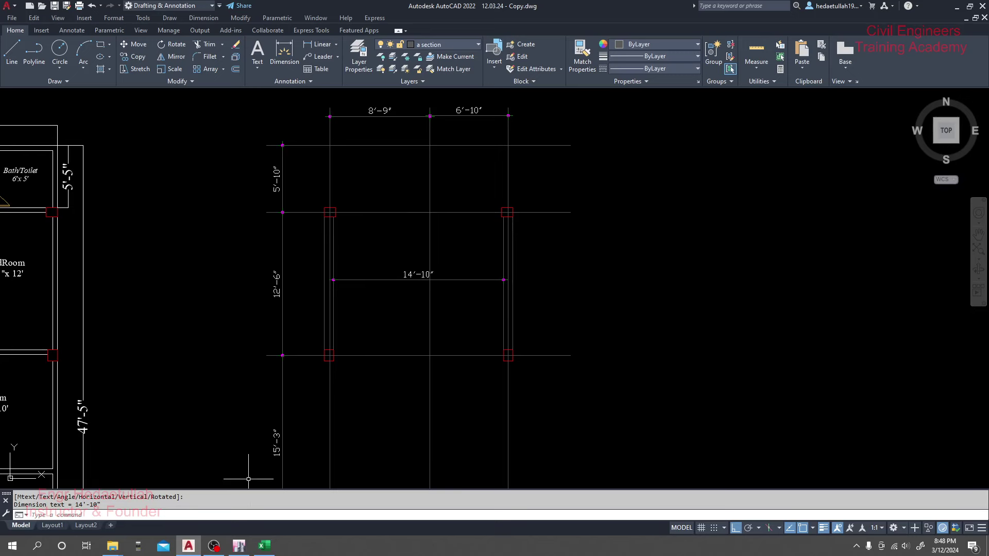
- Return to the two-way slab spreadsheet in Excel and open the Calculator, placing it clear of the slab input data
left_click(243, 547)
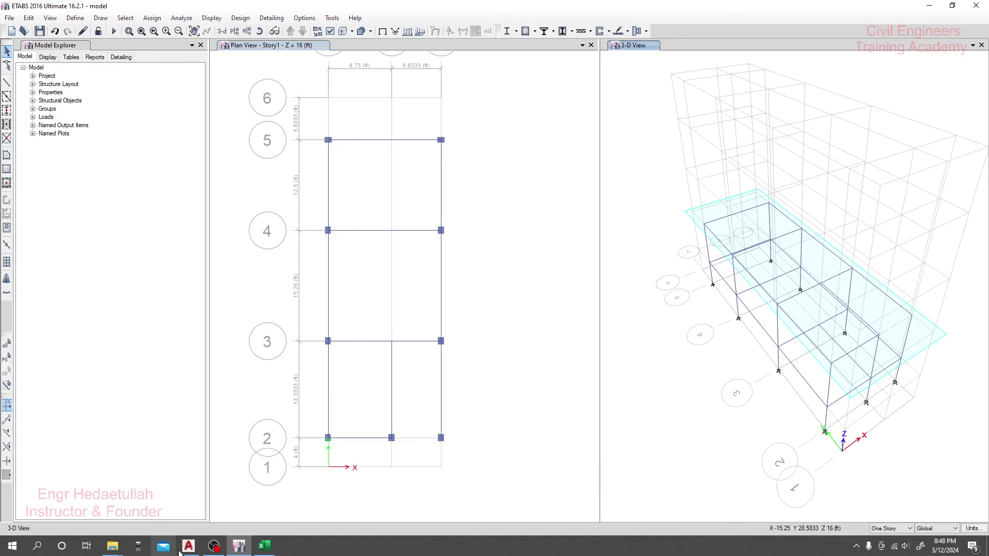
key("alt+Tab")
left_click(264, 546)
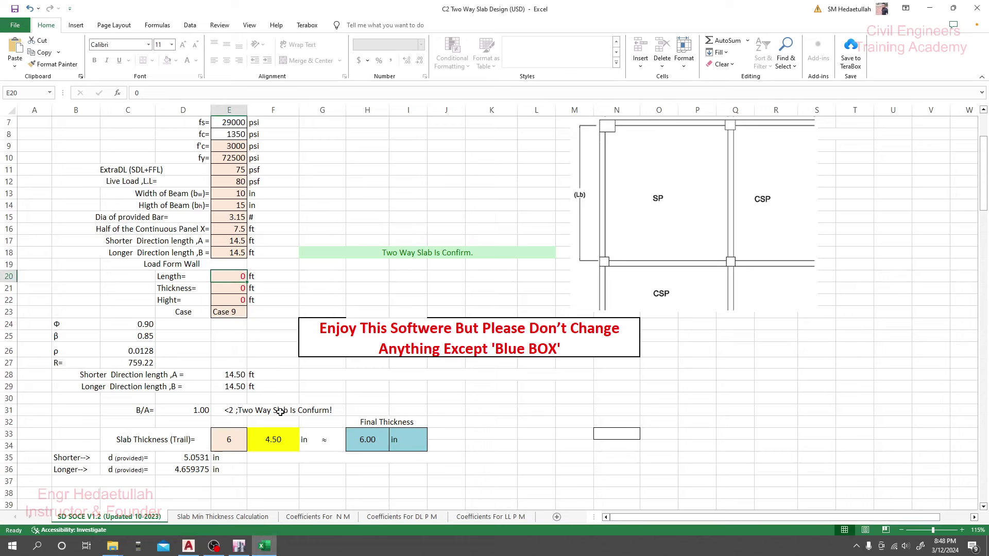
left_click(12, 546)
scroll(77, 438, "down", 2)
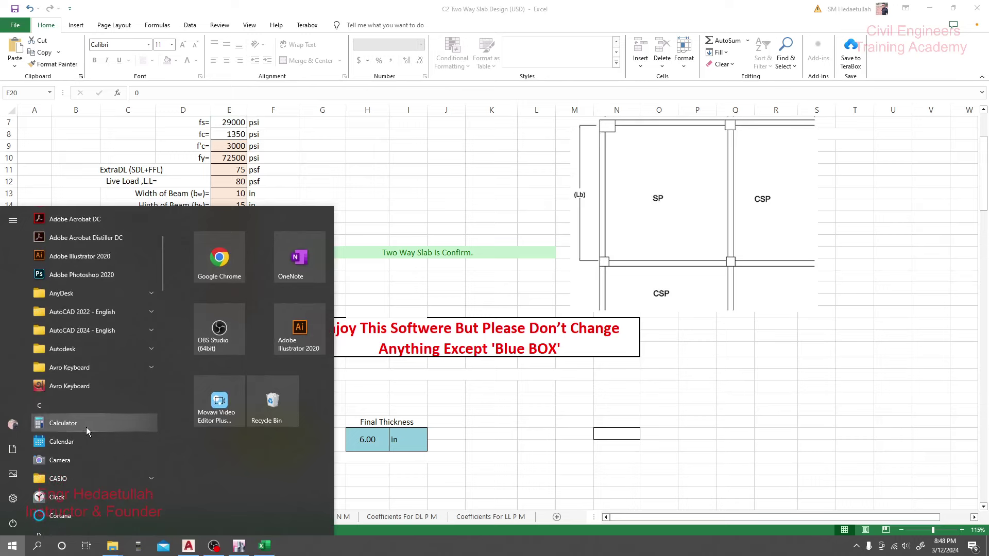
left_click(86, 427)
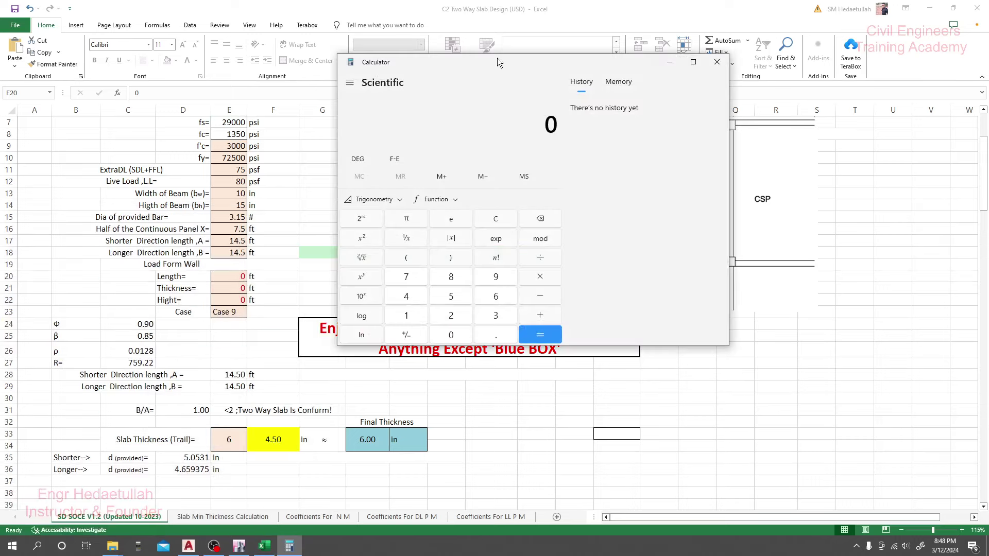
left_click_drag(497, 59, 675, 92)
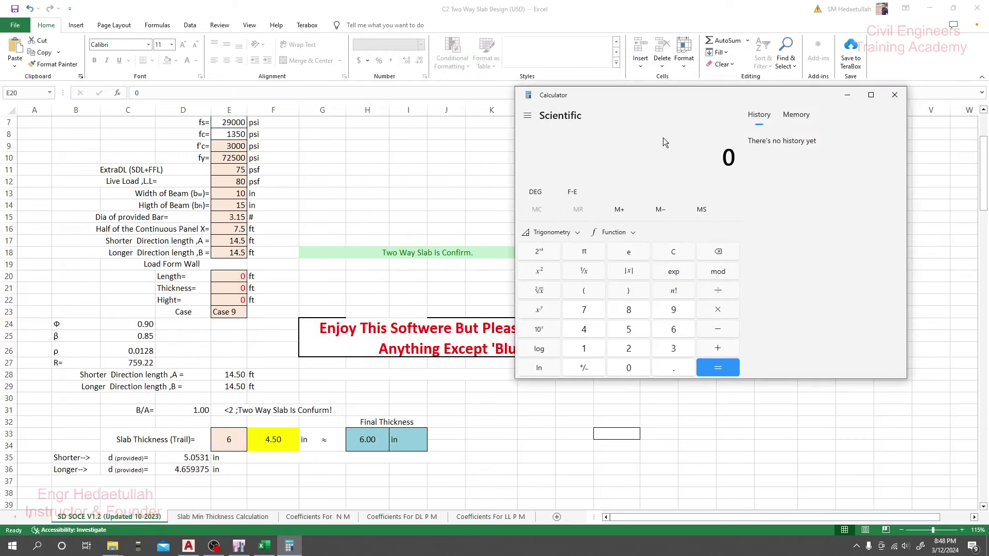
- Calculate the slab panel's perimeter in inches by adding 15 and 15, multiplying by 12 and doubling the result
type("15+1")
type("15")
key("BackSpace")
key("BackSpace")
type("15")
key("BackSpace")
key("BackSpace")
key("BackSpace")
type("15")
key("Return")
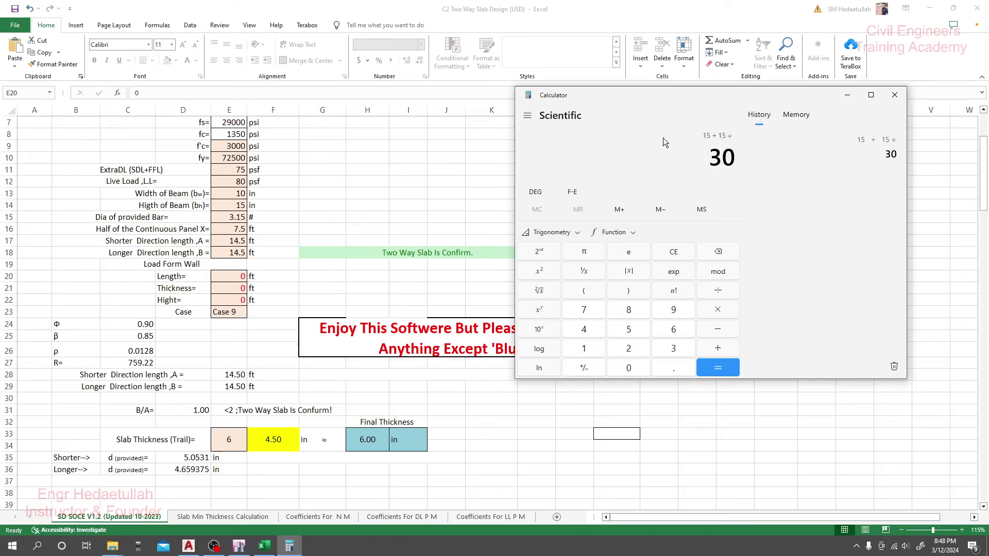
type("*1")
type("2")
key("Return")
type("*2")
key("Return")
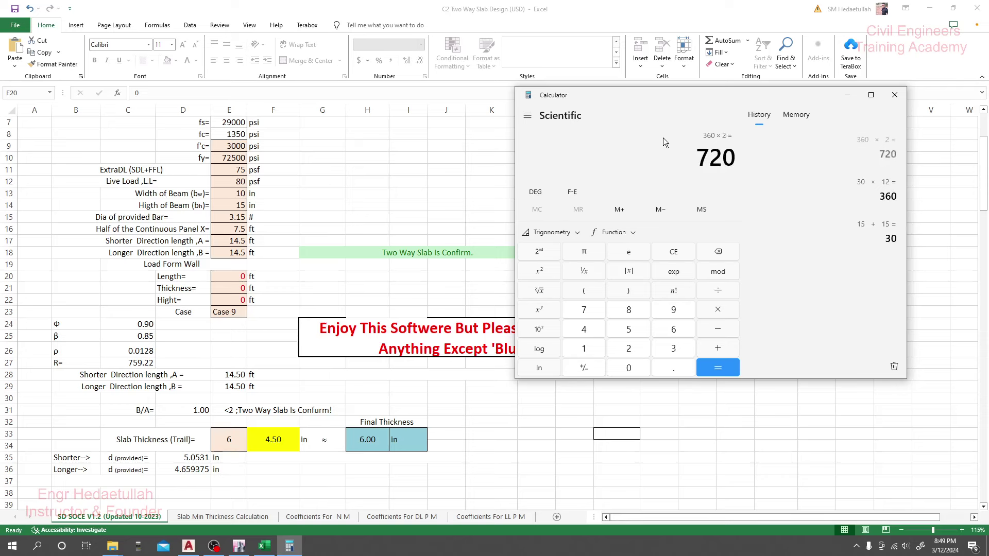
- Calculate the minimum slab thickness by dividing the 720-inch perimeter by 180, and return to the spreadsheet
type("*180")
key("Return")
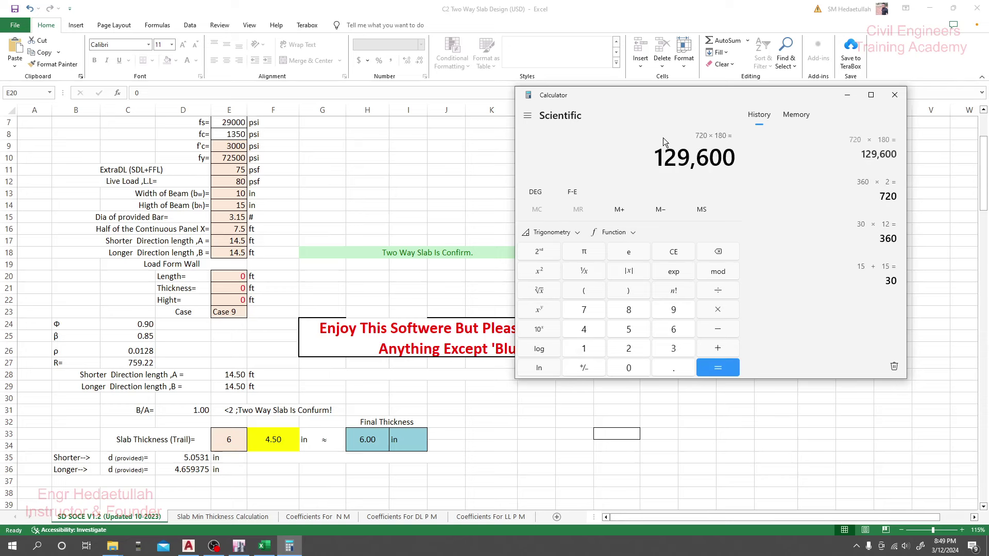
type("7")
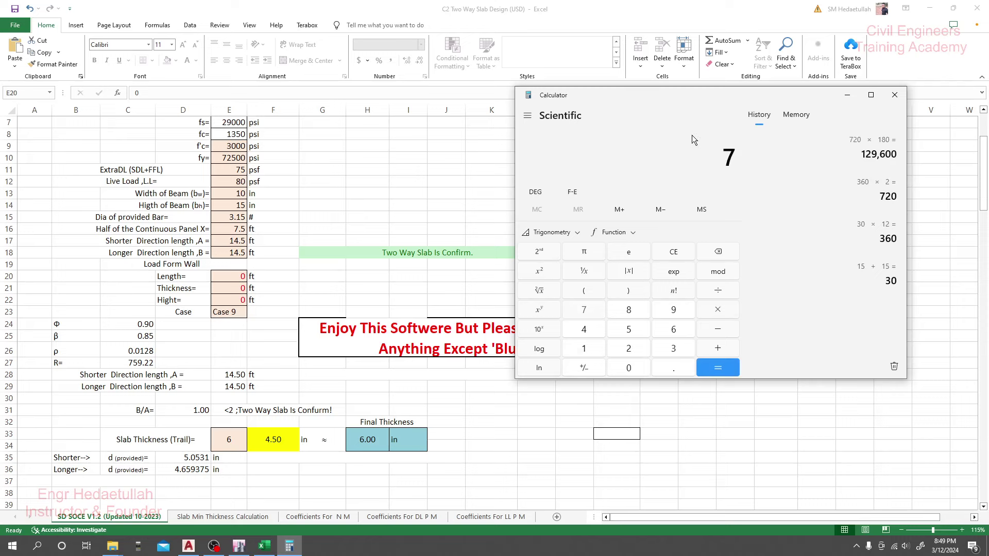
type("20 ÷ 180")
key("Return")
left_click_drag(742, 158, 712, 163)
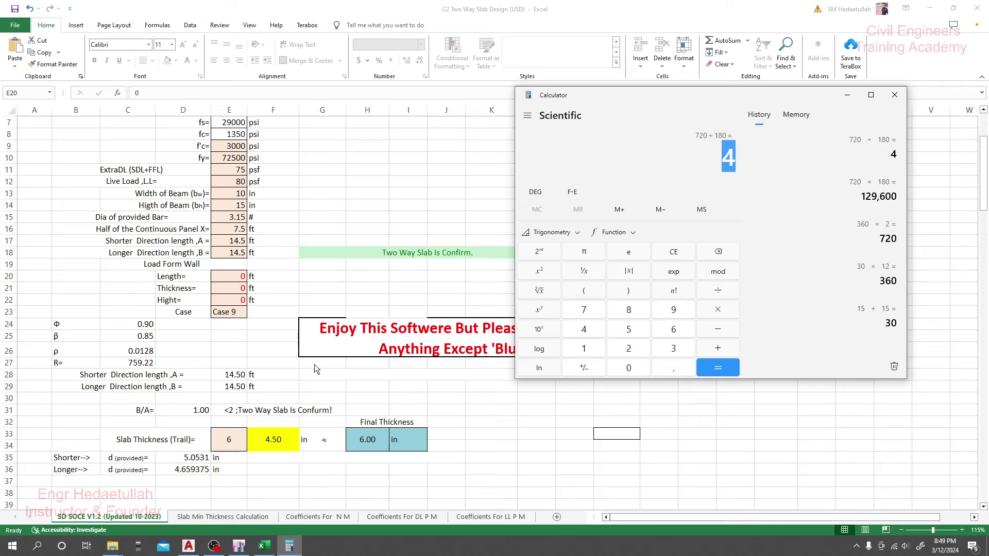
left_click(633, 5)
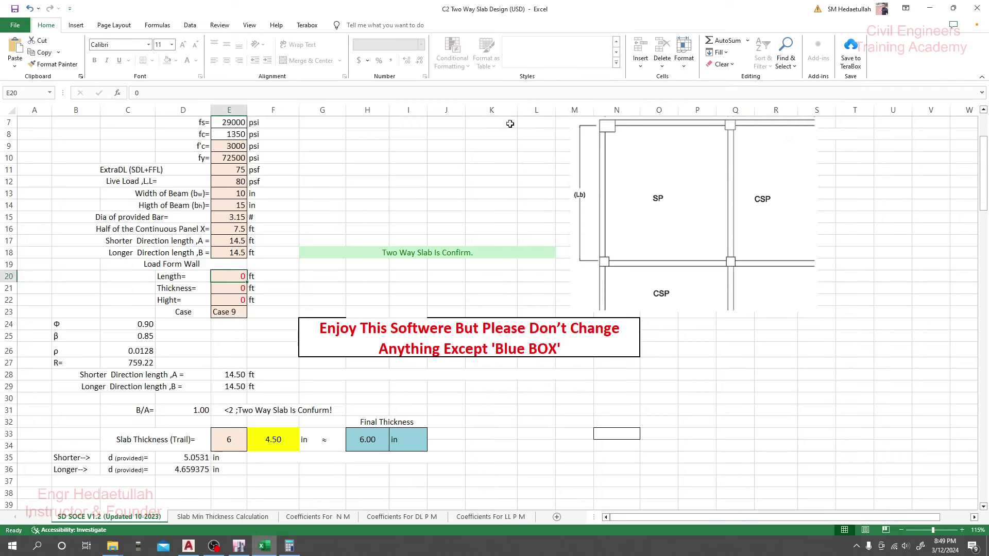
- Switch to ETABS and redefine the 5-inch slab property with a thickness of 4.5 in, renaming it Slab 4.5in
mouse_move(240, 549)
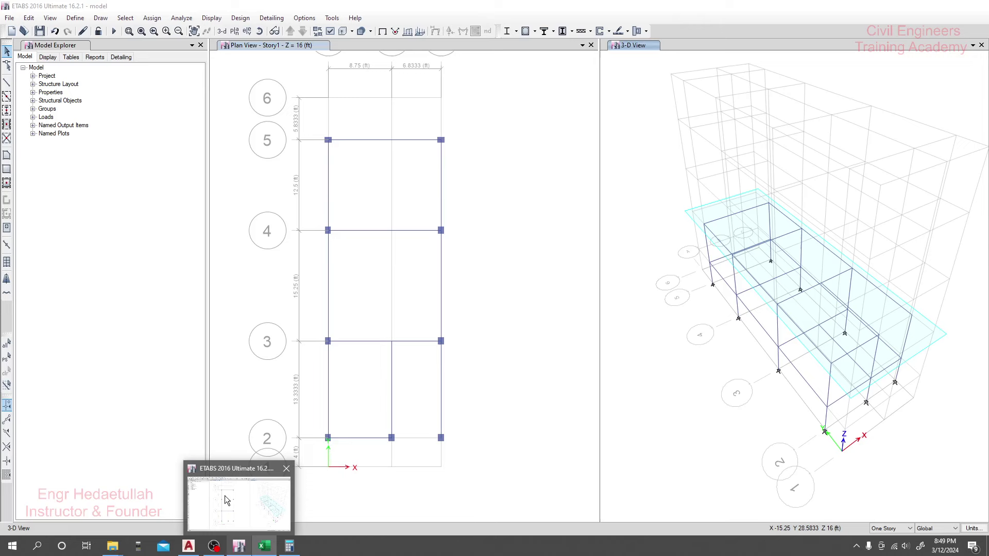
left_click(225, 495)
left_click(76, 17)
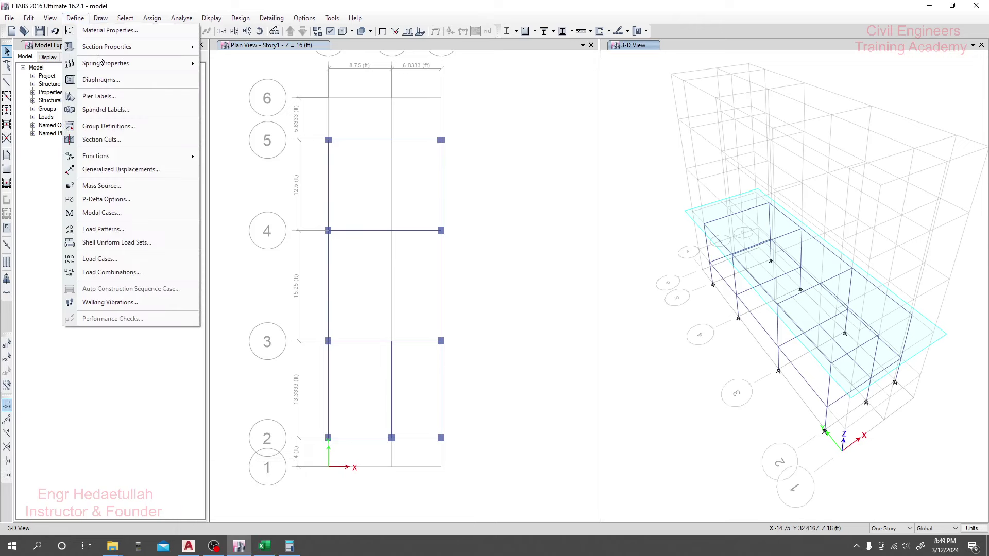
mouse_move(97, 47)
left_click(257, 77)
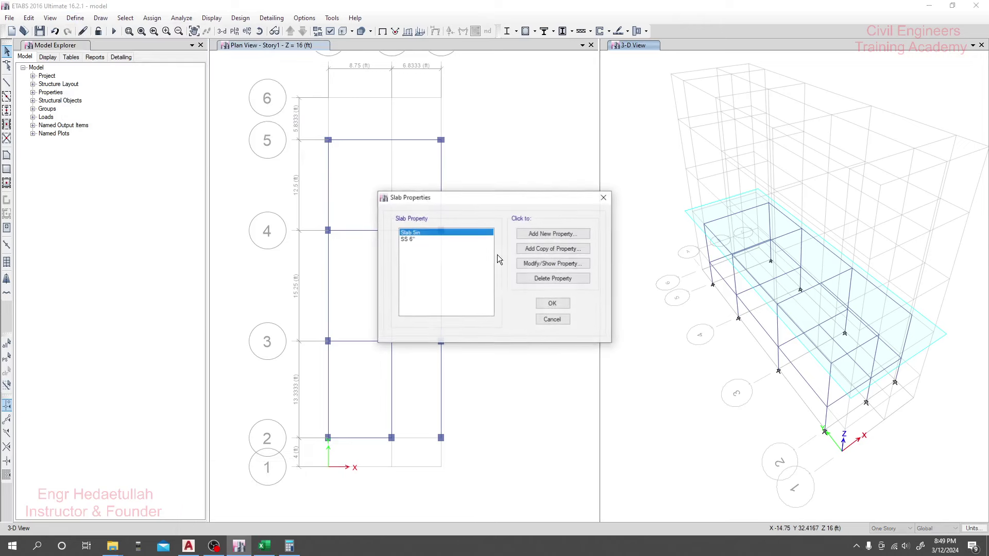
double_click(413, 233)
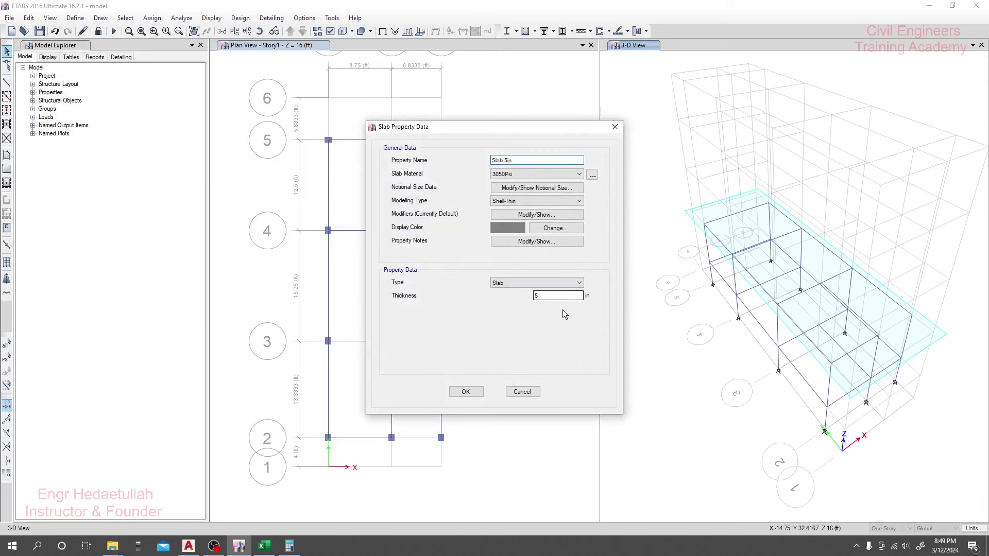
left_click_drag(564, 295, 524, 296)
type("4.5")
left_click(519, 161)
left_click(465, 391)
left_click(552, 303)
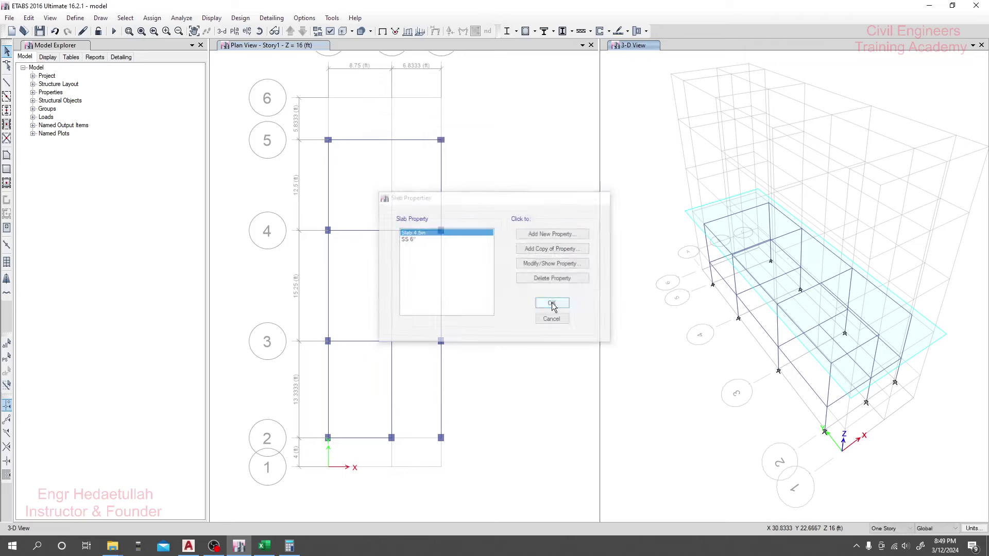
- Check which section is assigned to the Story1 beam on grid A between grids 4 and 5
left_click(361, 221)
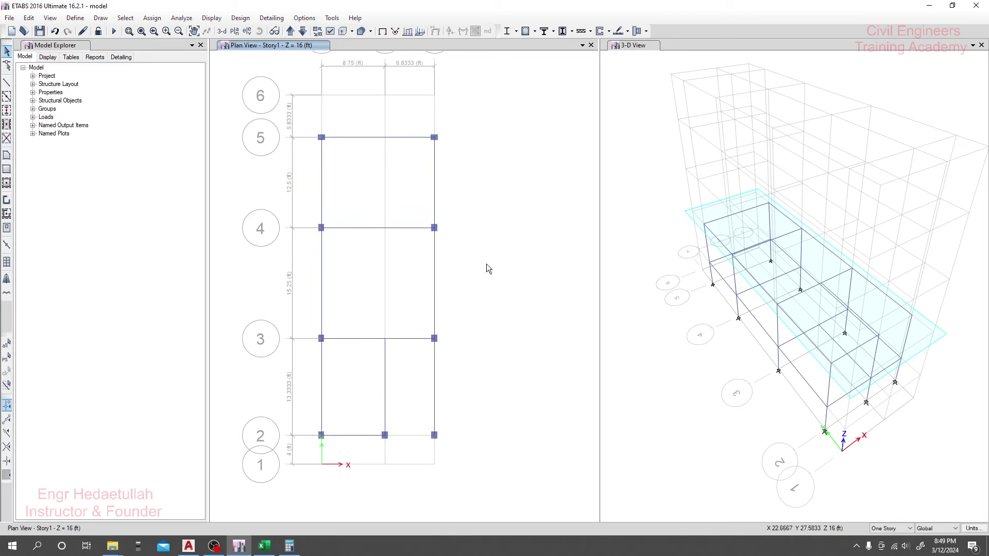
right_click(316, 188)
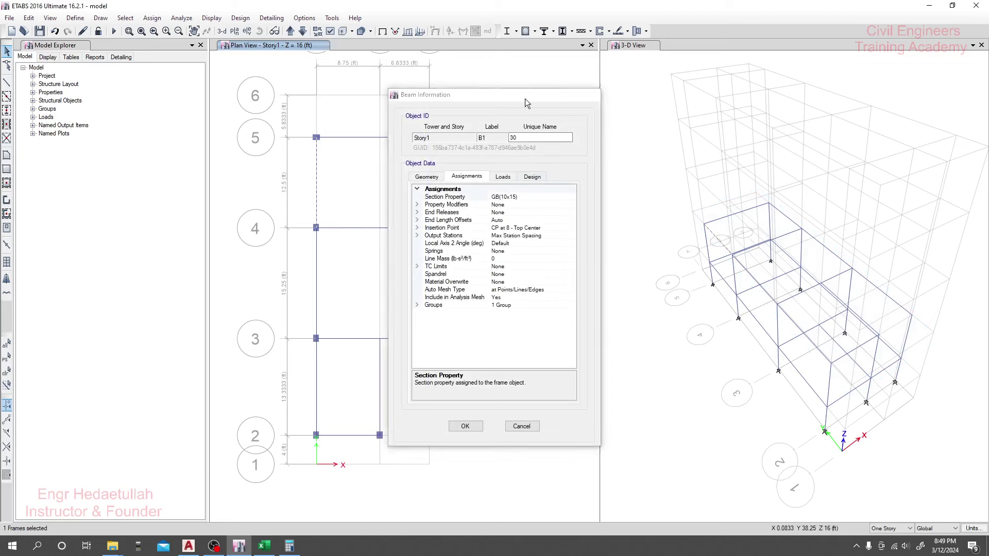
key("Escape")
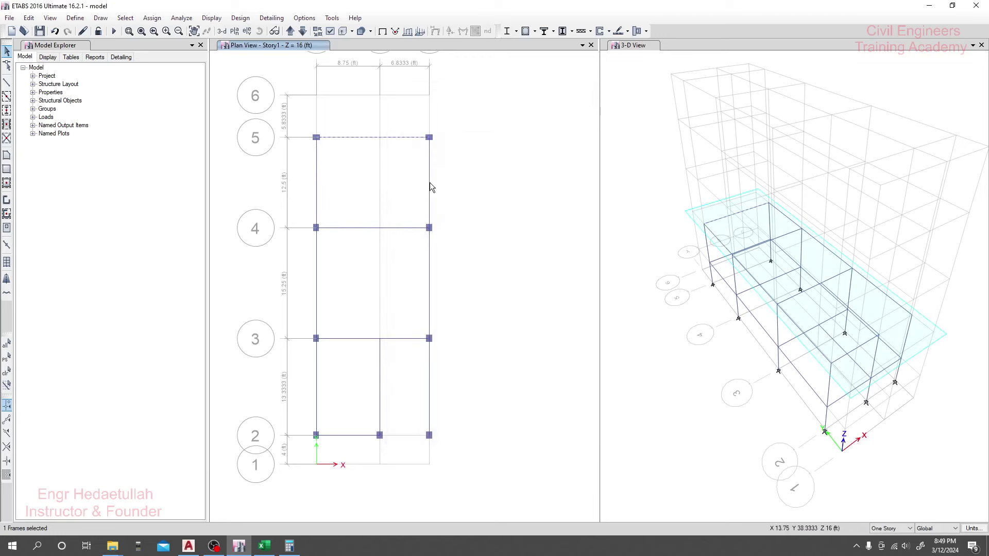
- Assign the frame section FB(10x15) to all Story1 beams, and check the GF plan's beam sections before returning to the Story1 plan
left_click_drag(446, 179, 296, 180)
left_click_drag(445, 279, 306, 281)
left_click_drag(354, 305, 341, 456)
left_click_drag(438, 378, 299, 395)
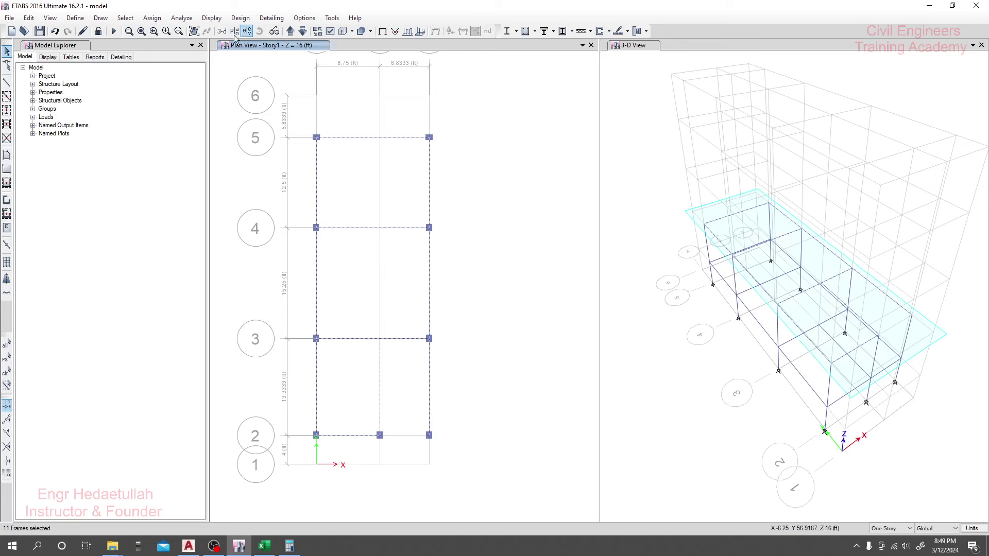
left_click(152, 18)
mouse_move(175, 43)
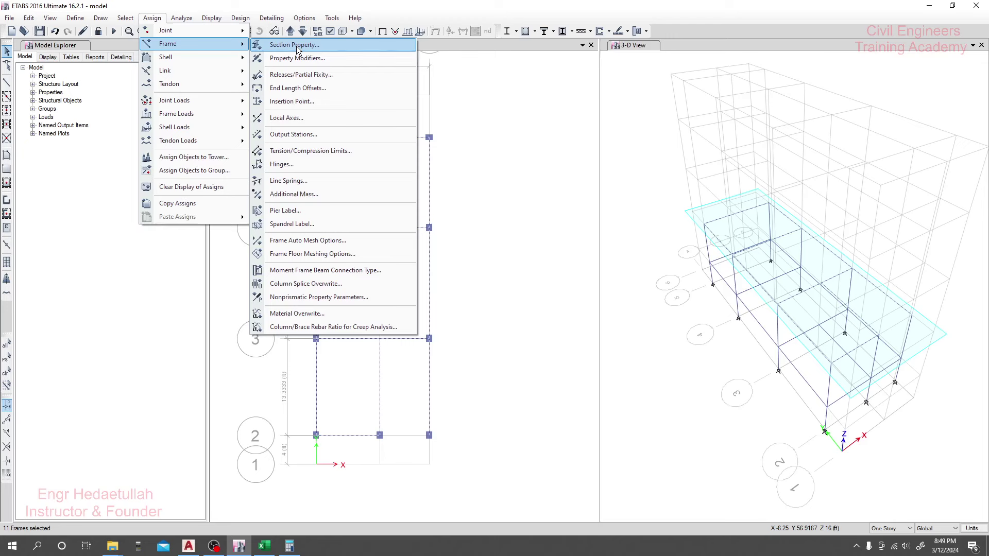
left_click(295, 45)
left_click(446, 230)
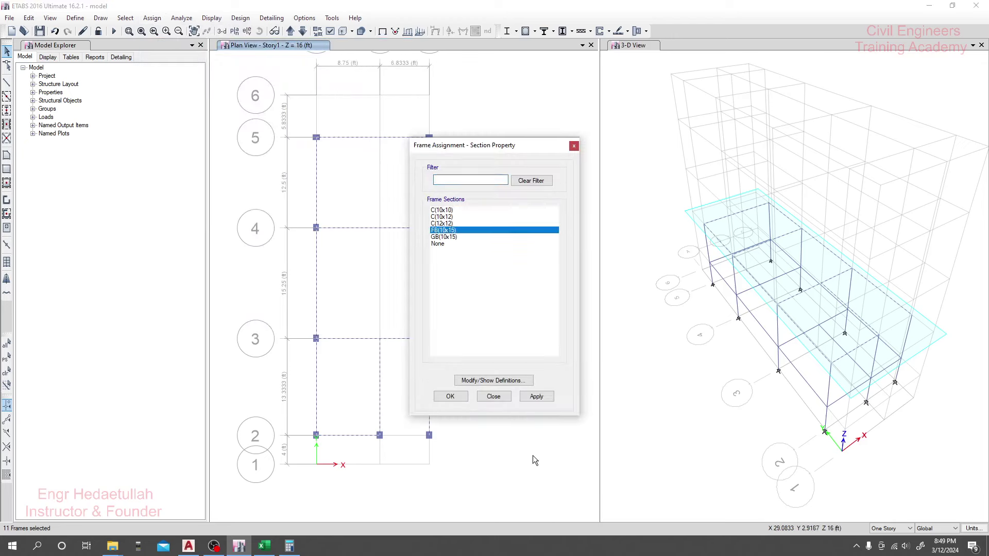
left_click(536, 396)
left_click(573, 144)
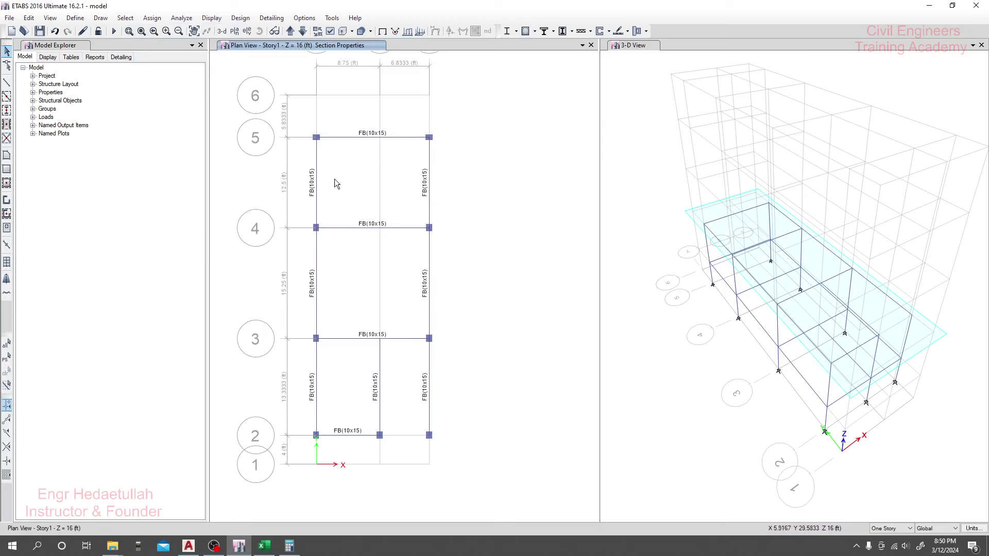
left_click(302, 31)
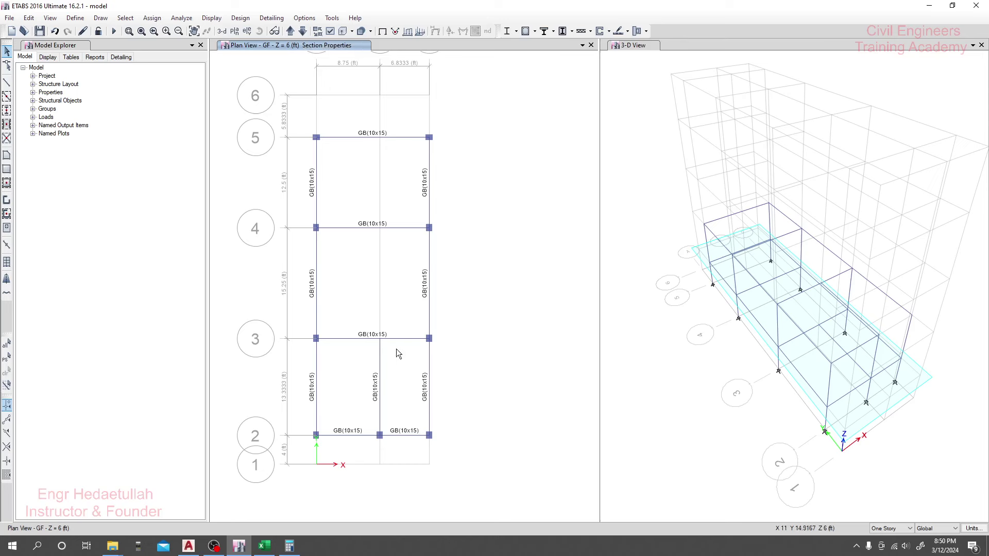
left_click(290, 31)
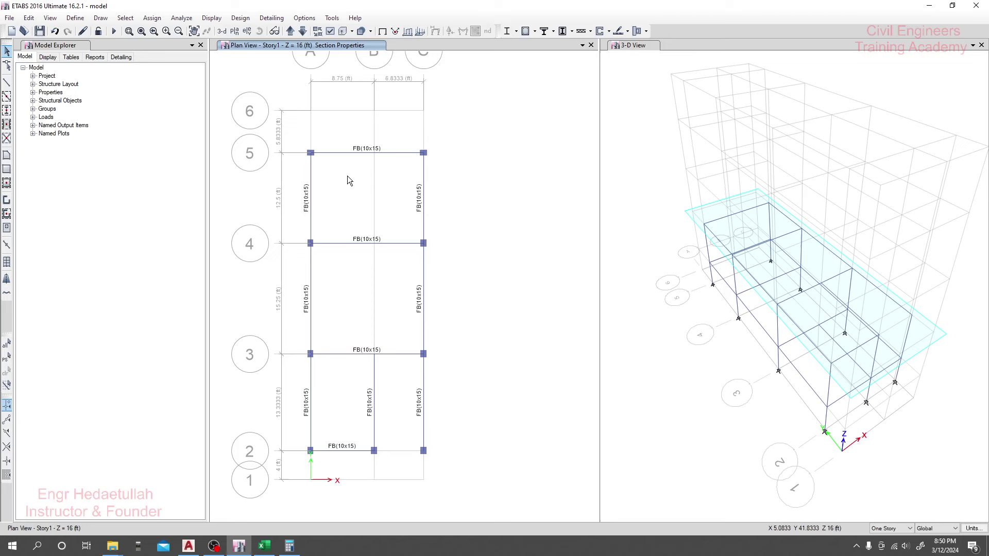
- Draw a rectangular Slab 4.5in panel on Story1 between grids A and C and grids 4 and 5
left_click(6, 170)
left_click(144, 428)
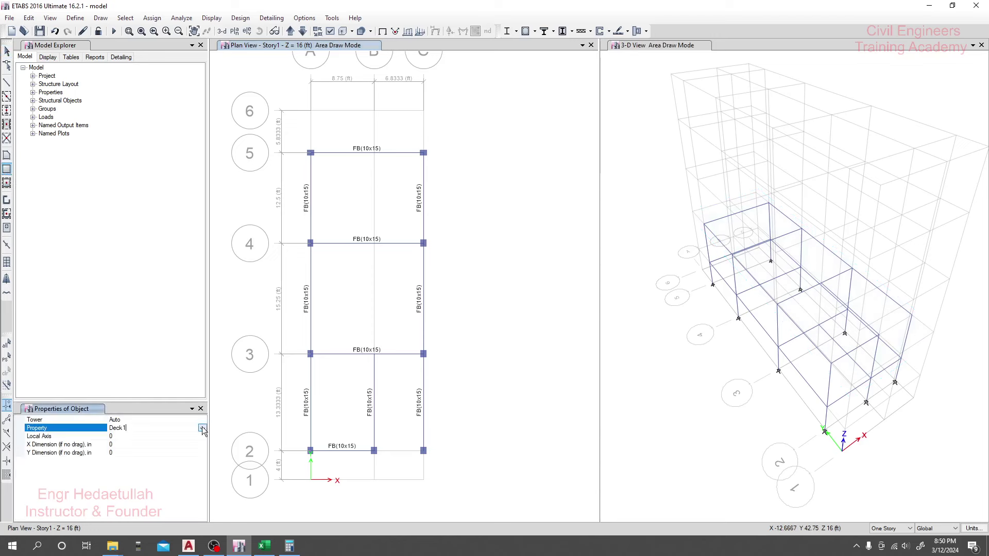
left_click(201, 428)
left_click(141, 456)
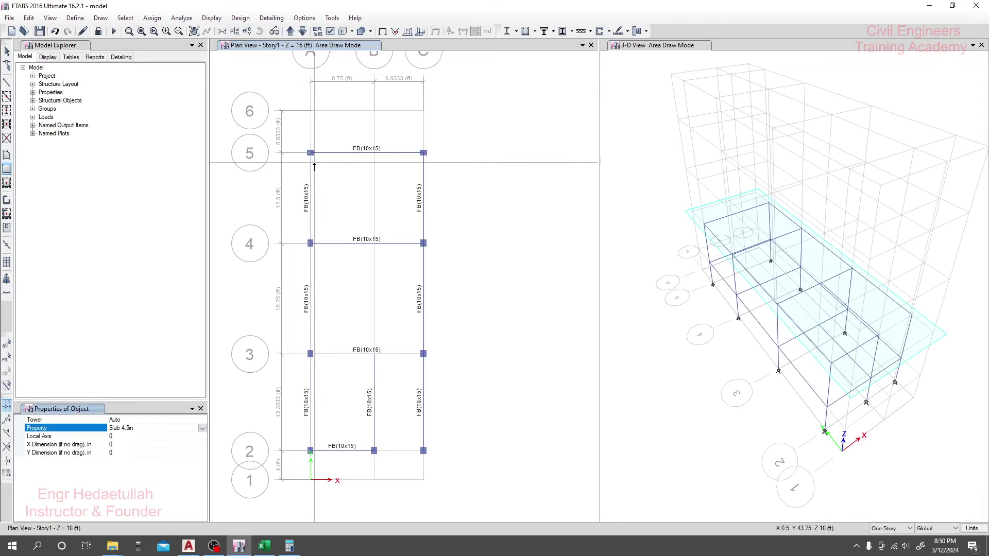
key("Escape")
scroll(317, 171, "up", 5)
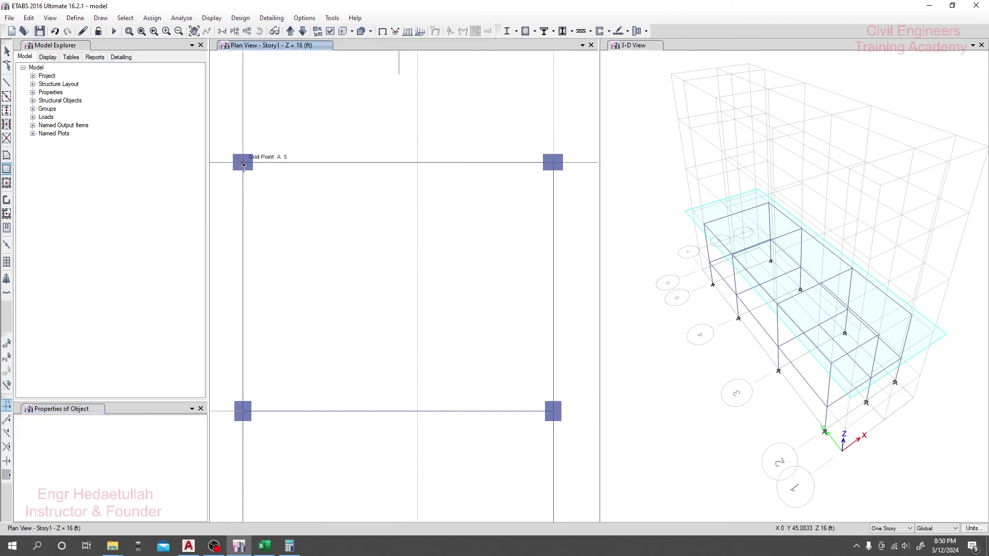
left_click_drag(243, 164, 556, 415)
- Draw a Slab 4.5in panel between grids A and C and grids 3 and 4
scroll(490, 409, "down", 5)
scroll(490, 409, "up", 5)
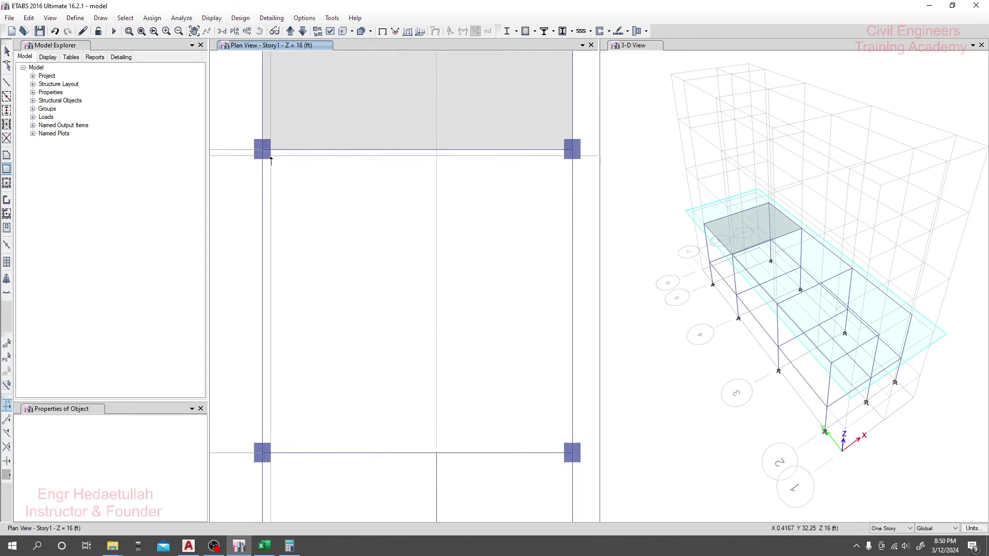
left_click_drag(262, 150, 569, 460)
- Draw a Slab 4.5in panel between grids A and B and grids 2 and 3, and end the area drawing
scroll(505, 369, "down", 3)
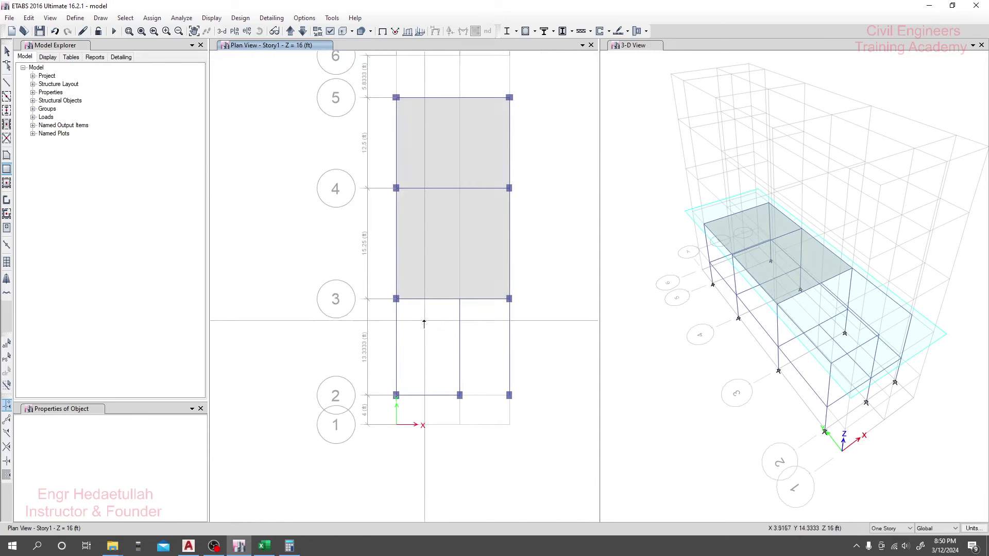
middle_click_drag(454, 332, 384, 258)
scroll(346, 237, "up", 3)
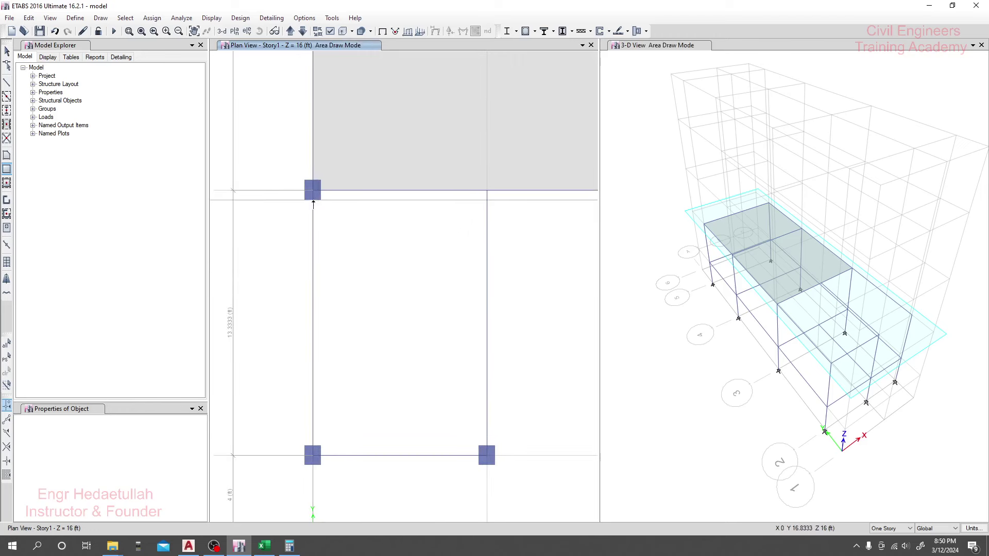
left_click_drag(313, 190, 486, 455)
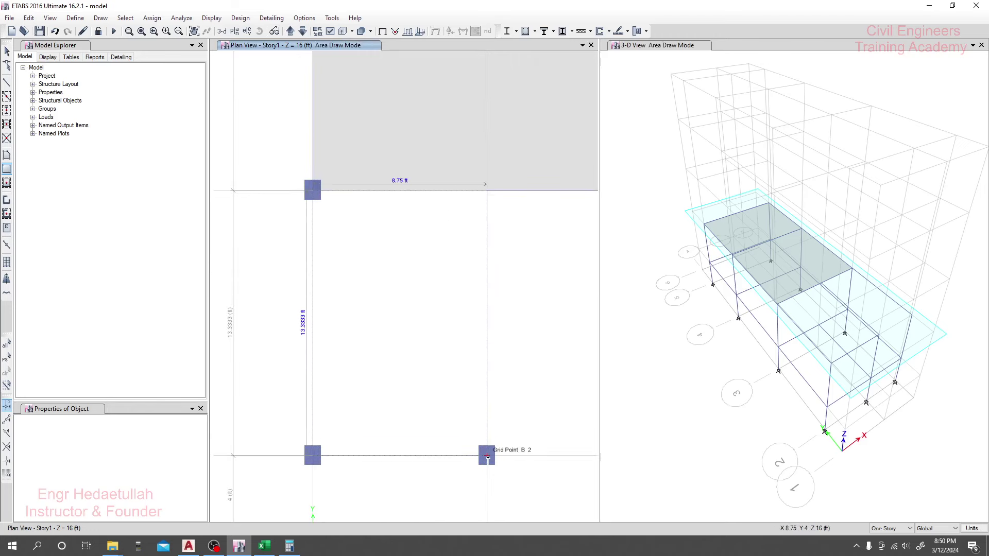
scroll(406, 351, "down", 2)
middle_click_drag(463, 287, 441, 391)
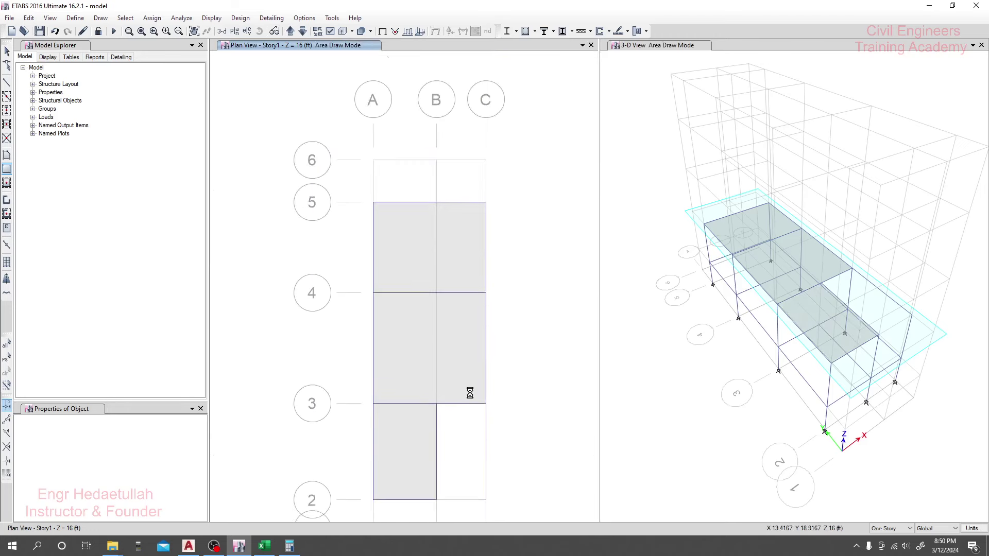
key("Escape")
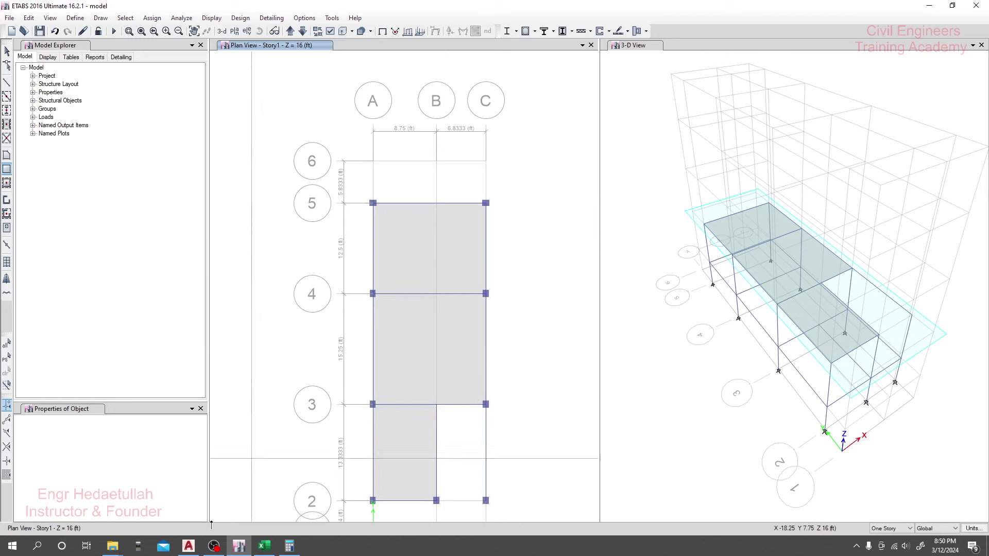
- Switch to AutoCAD, add a linear dimension from the column below Bath/Toilet to the outer face of the opposite wall, and return to ETABS
left_click(188, 545)
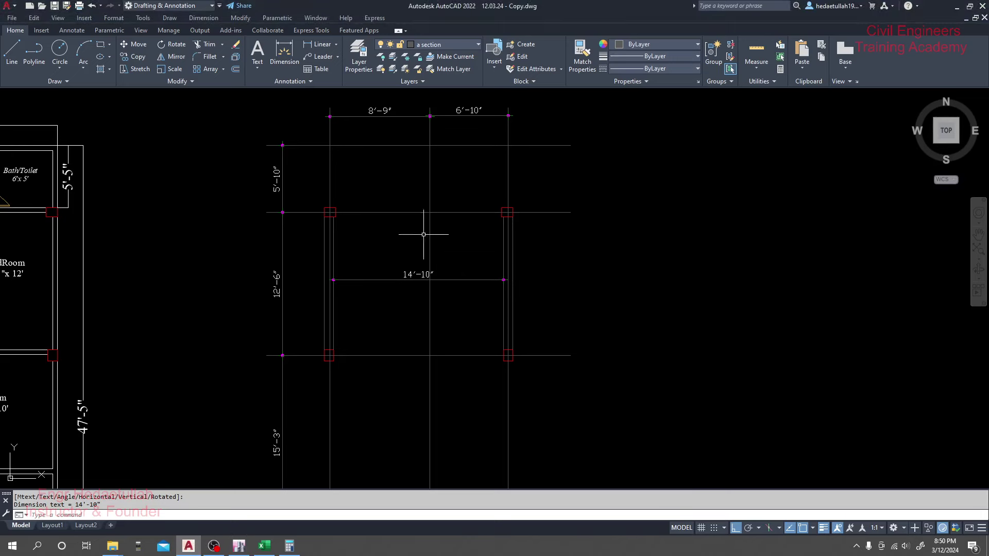
scroll(419, 223, "down", 2)
middle_click_drag(309, 221, 536, 228)
scroll(342, 190, "up", 4)
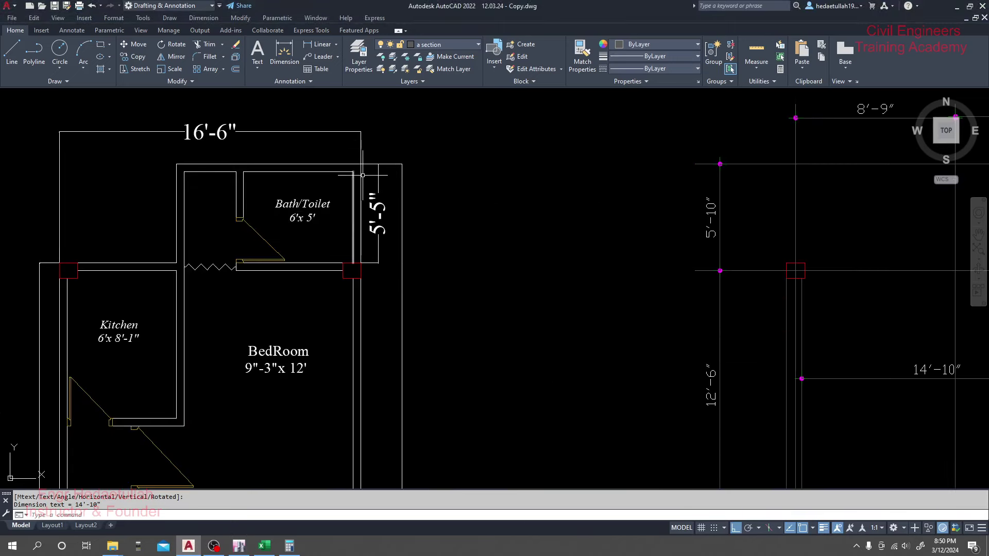
middle_click_drag(269, 194, 346, 208)
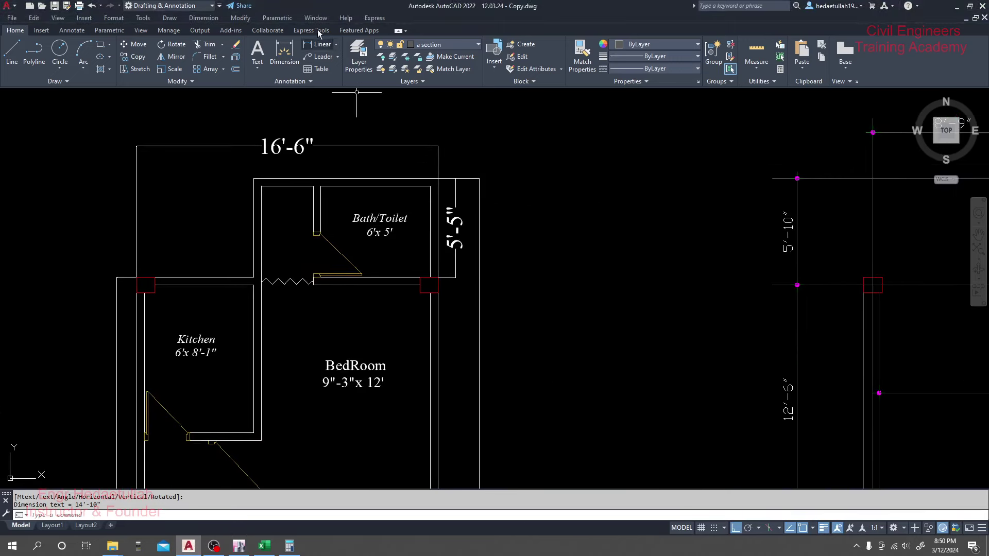
left_click(319, 45)
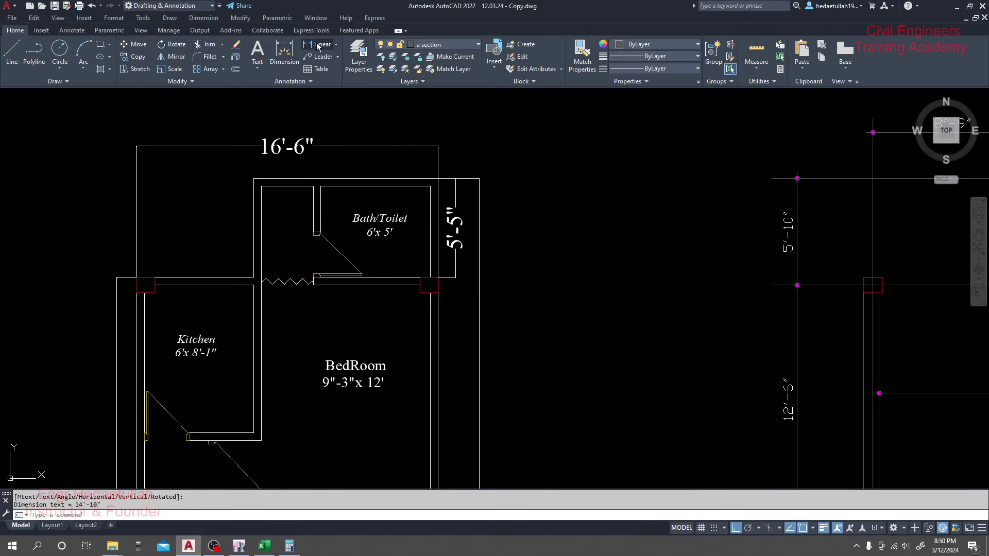
left_click(429, 285)
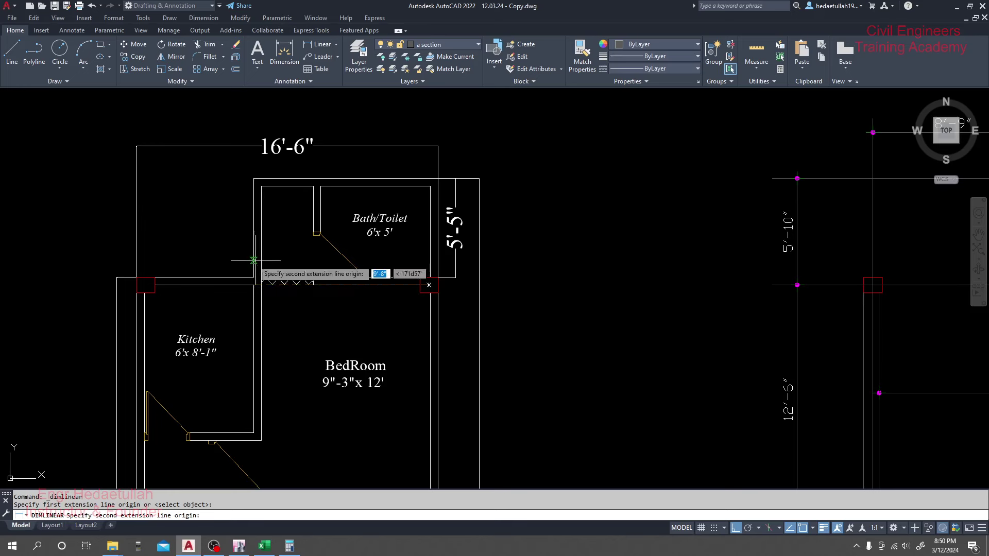
left_click(253, 284)
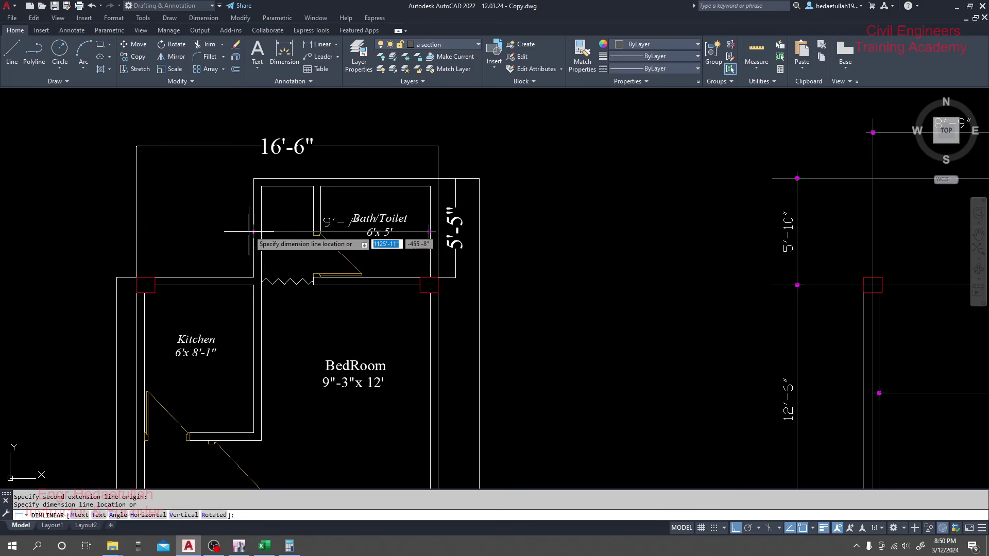
left_click(254, 265)
key("Escape")
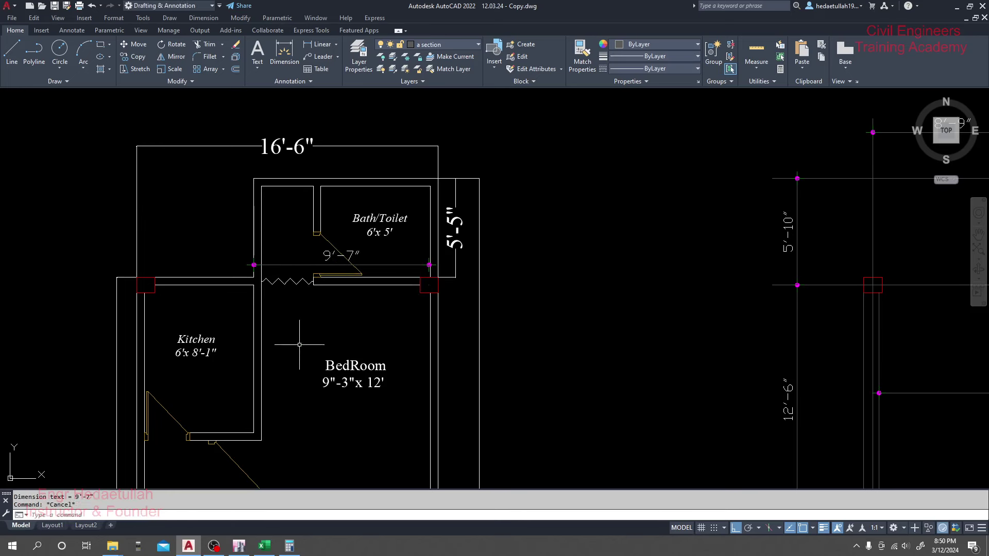
left_click(239, 546)
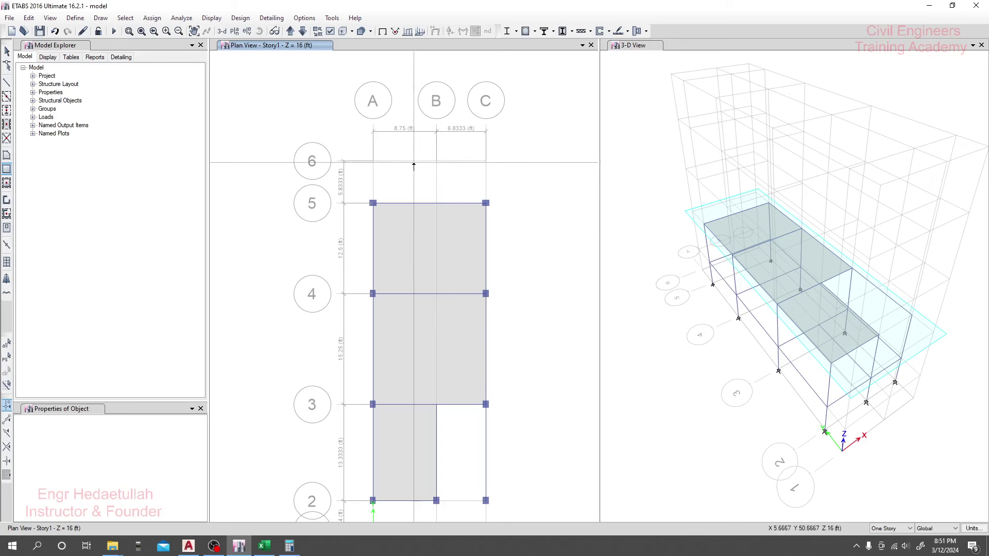
- Try to draw a Slab 4.5in rectangle about 9.5 ft by 5.75 ft from grid point C-5 up to grid 6
left_click(6, 169)
left_click_drag(485, 204, 417, 164)
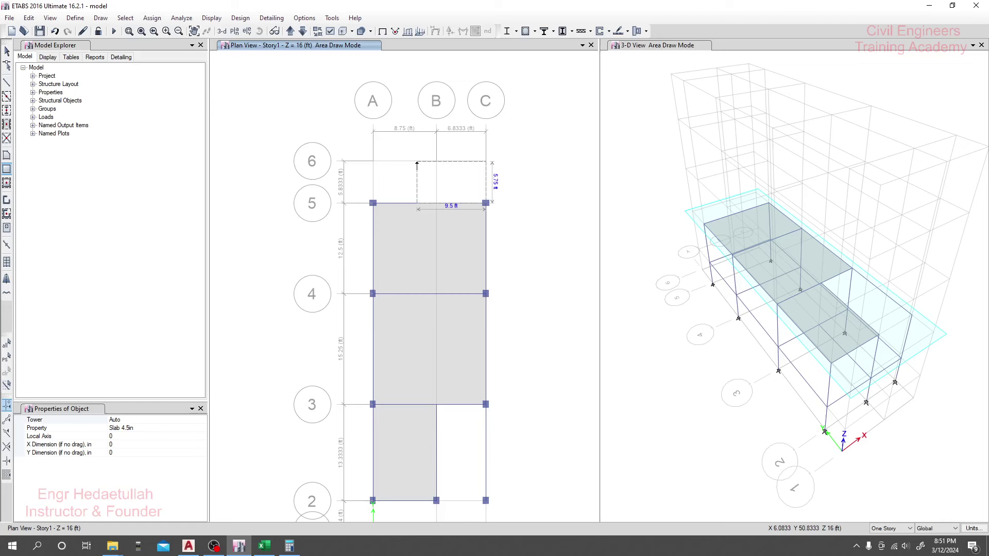
left_click_drag(417, 164, 415, 163)
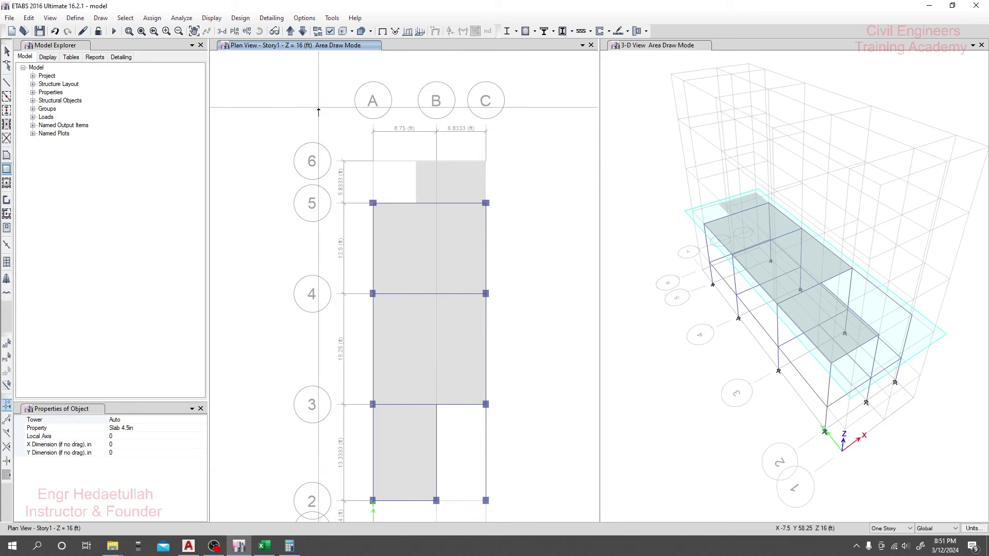
- End the area drawing and delete the freehand slab between grids 5 and 6
left_click(101, 18)
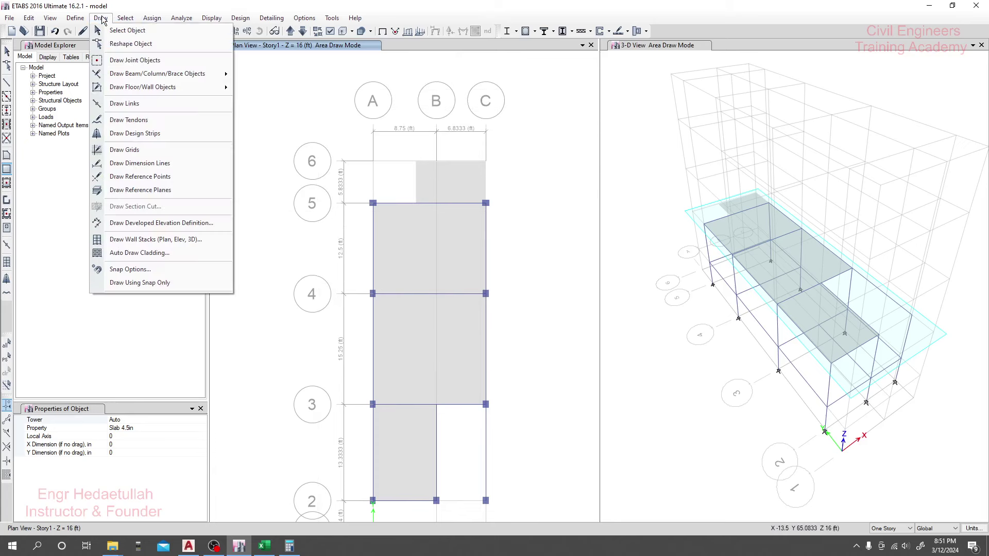
left_click(413, 193)
key("Escape")
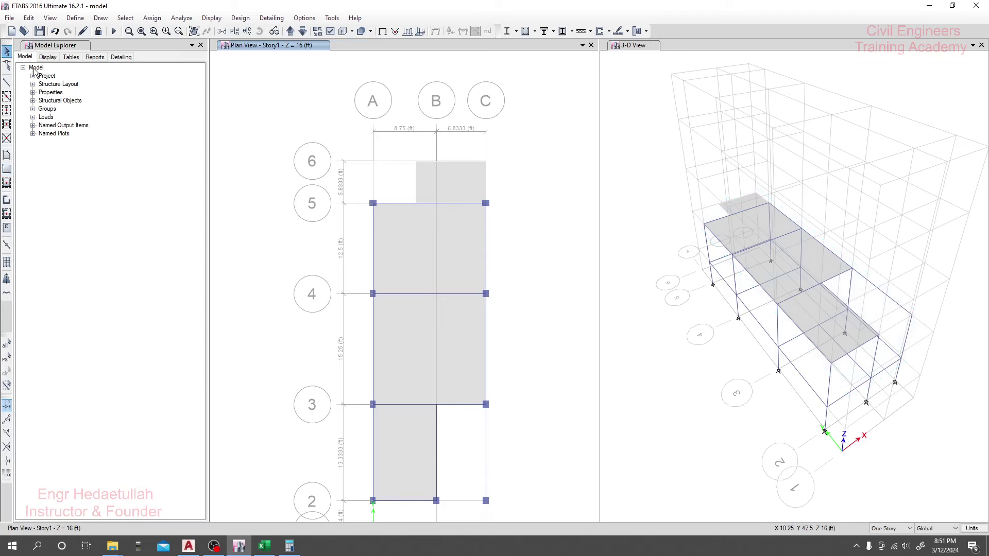
left_click(465, 182)
key("Delete")
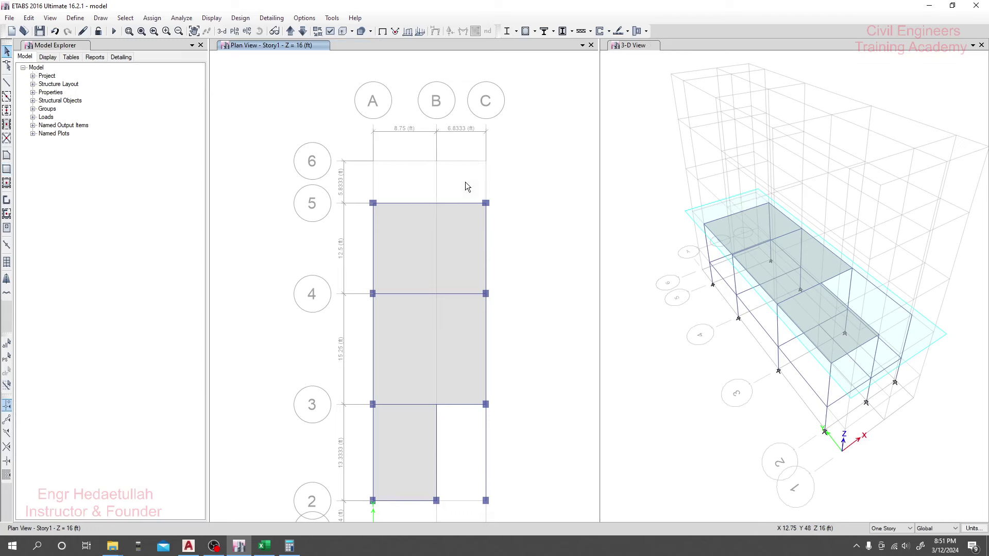
- Start drawing a joint object with plan offsets X and Y both set to 70 in
left_click(101, 18)
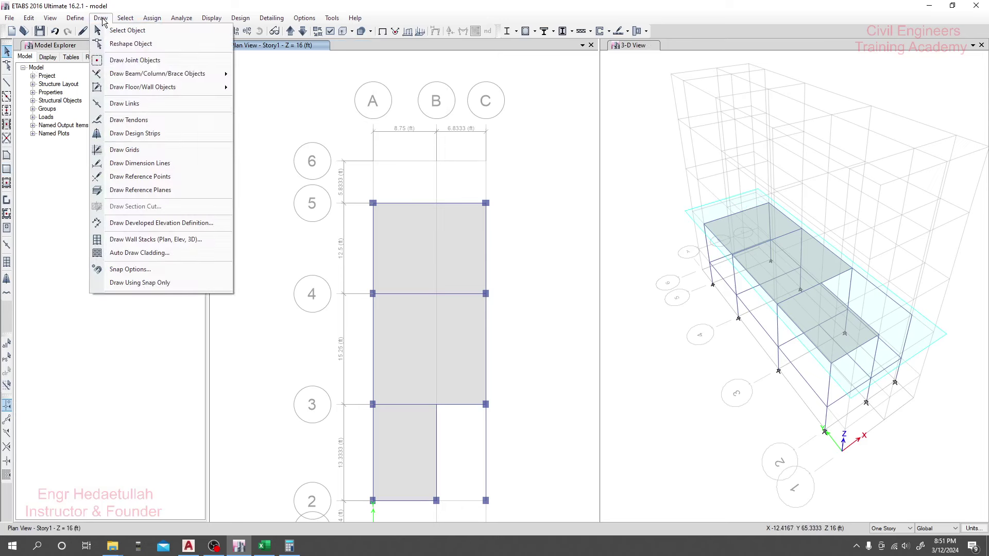
left_click(144, 56)
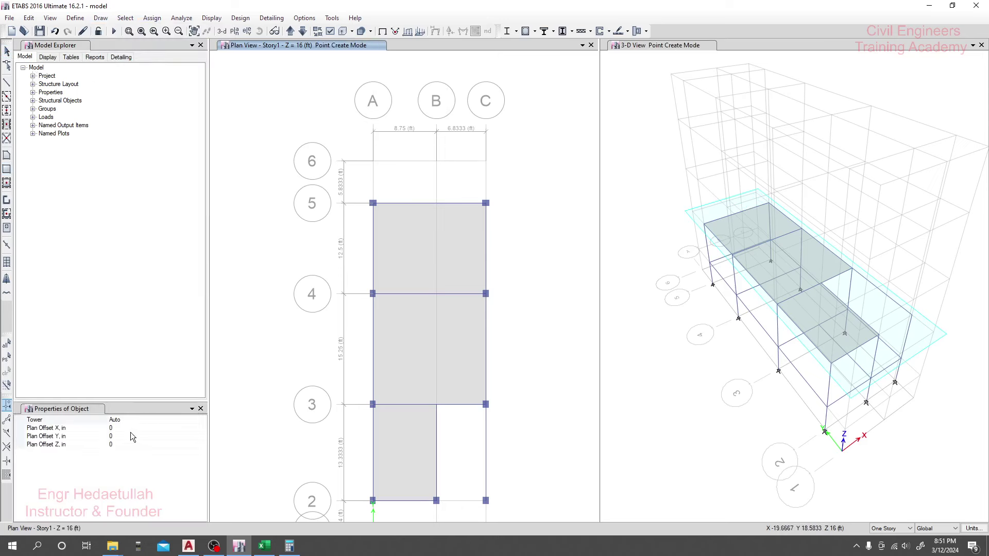
left_click(131, 435)
left_click(124, 428)
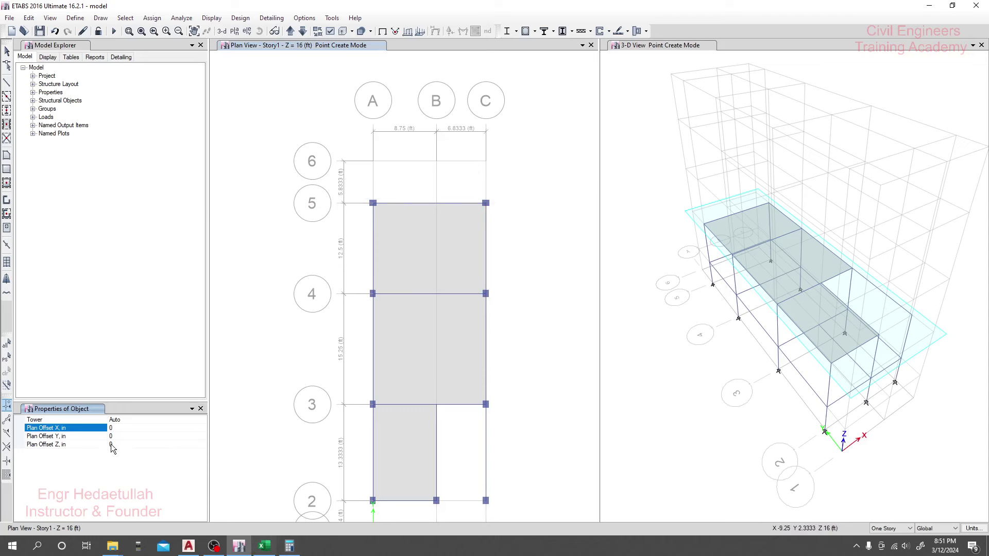
left_click(111, 427)
type("70")
left_click(118, 436)
type("70")
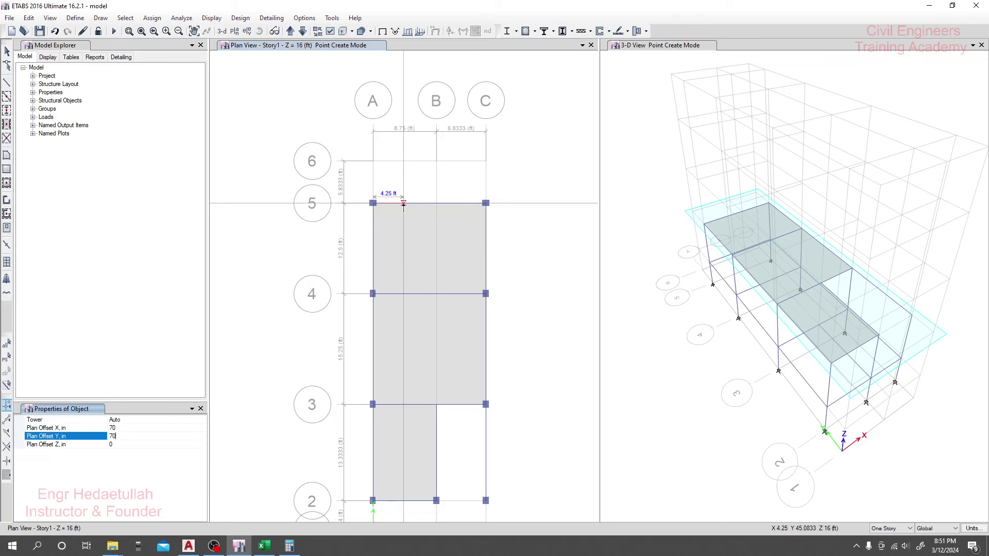
- Convert the bath width of 9 ft 7 in to inches in Calculator by computing 9 × 12 + 7
left_click(298, 549)
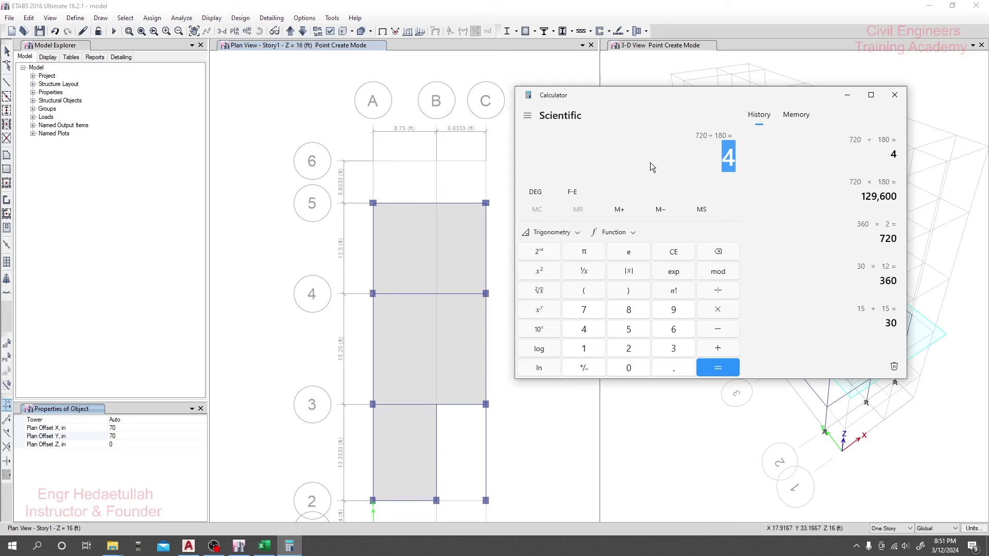
type("9")
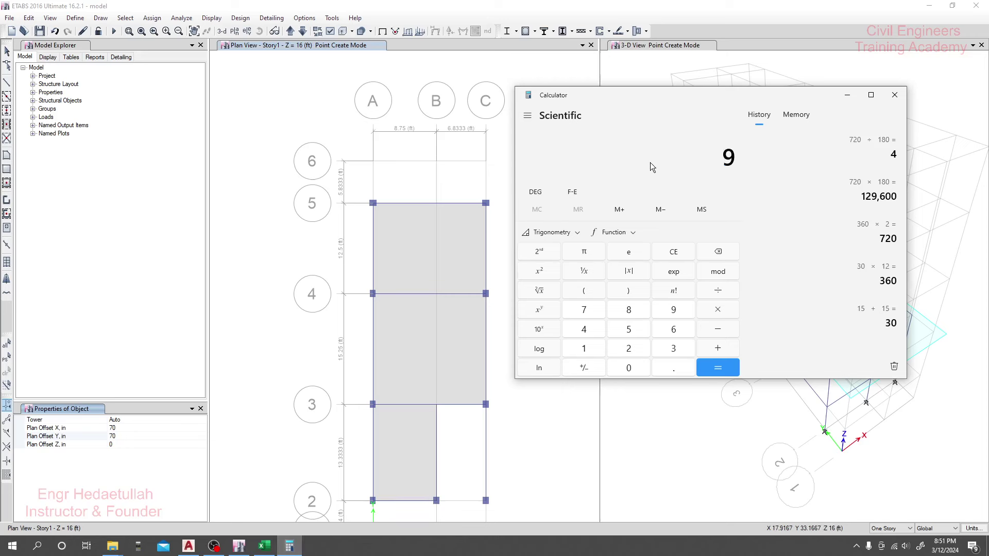
type("*12")
key("Return")
type("+7")
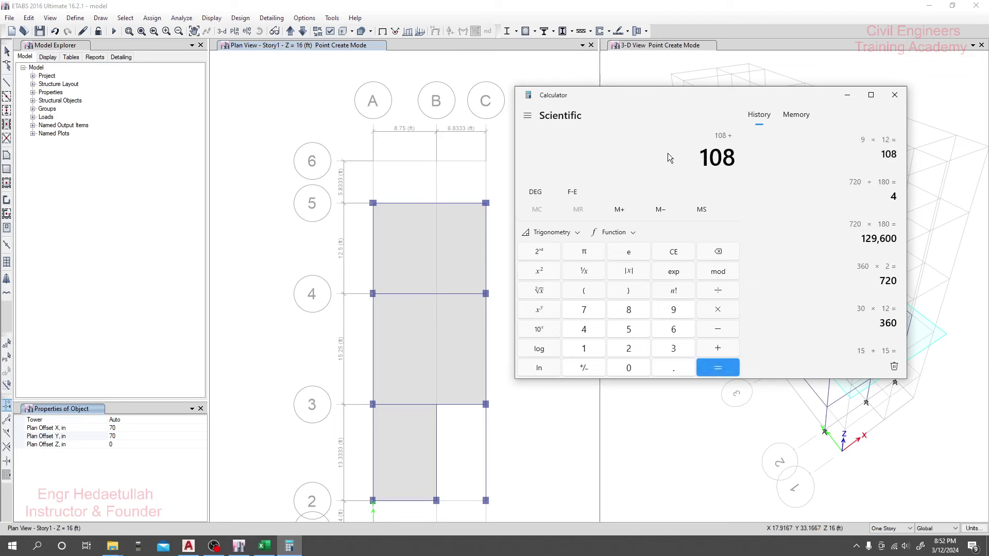
key("Return")
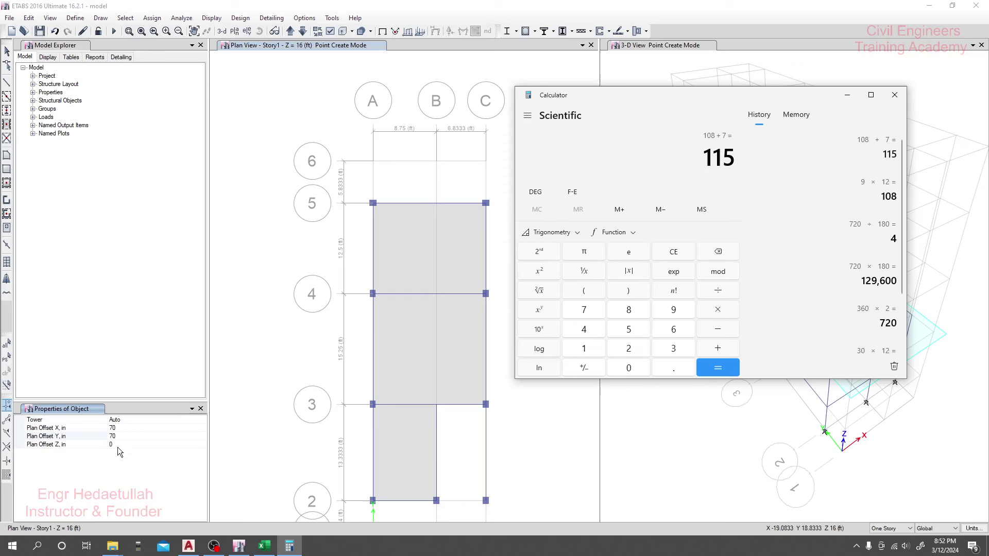
- Set the joint's plan offsets to X -115 in and Y 70 in, and place the joint relative to grid point C-5
left_click(111, 435)
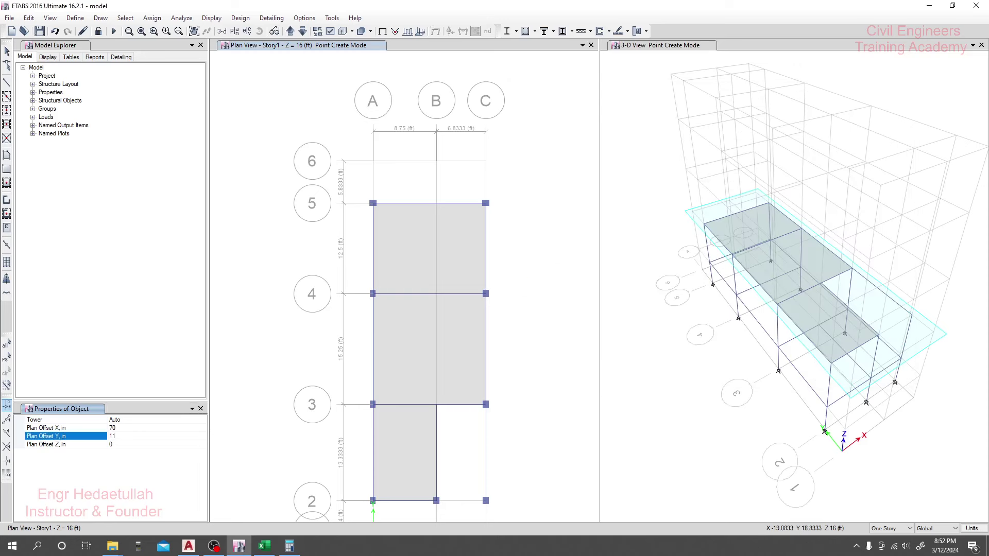
left_click(112, 428)
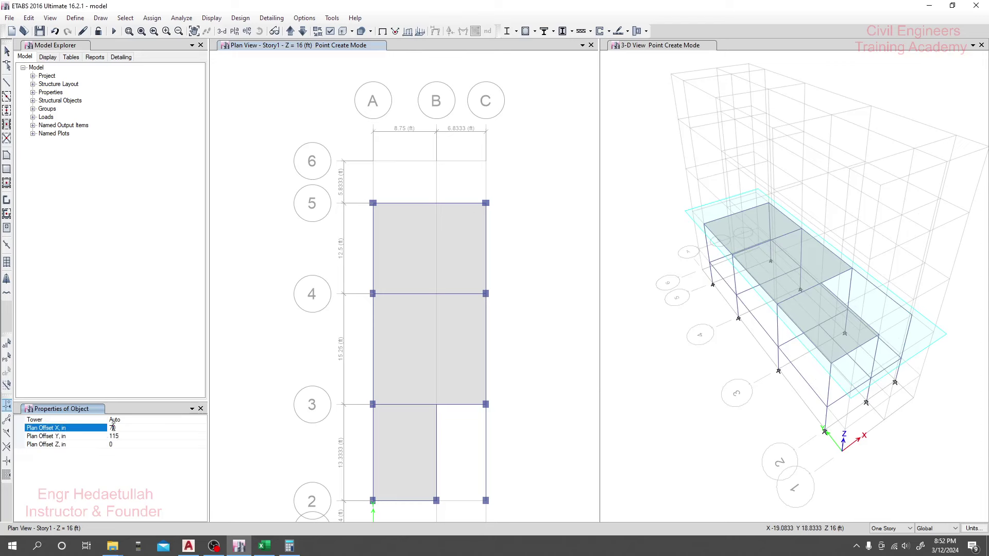
left_click(111, 435)
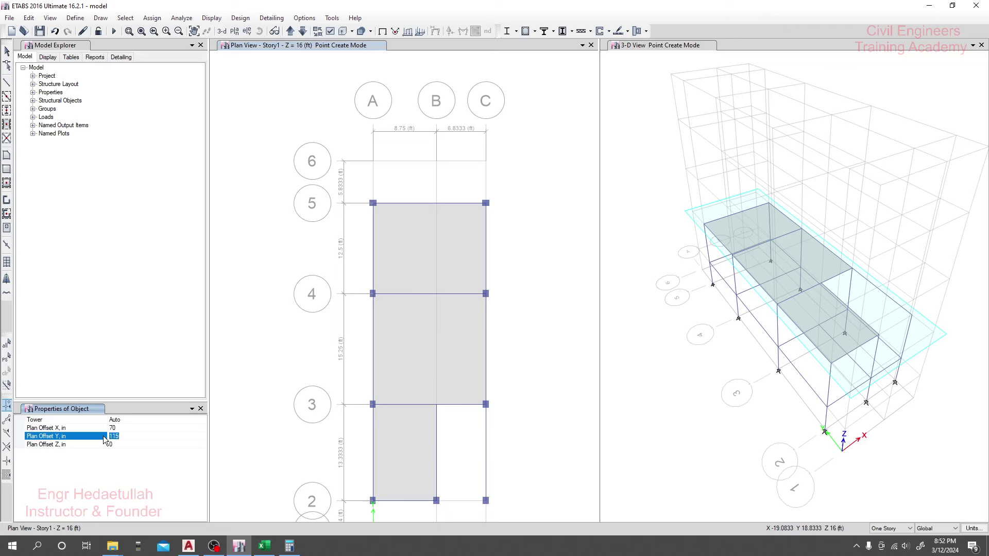
type("70")
left_click(122, 429)
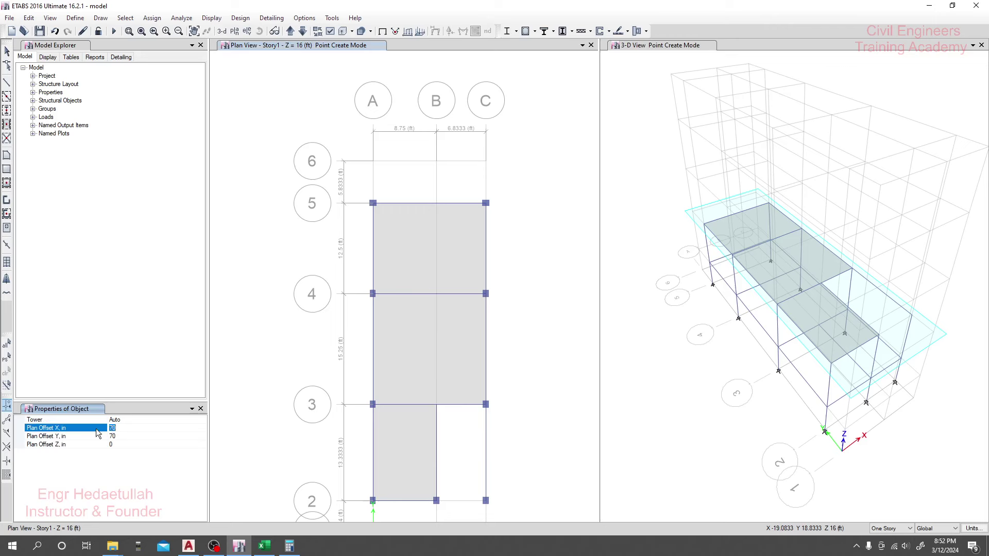
type("-115")
key("Return")
left_click(485, 203)
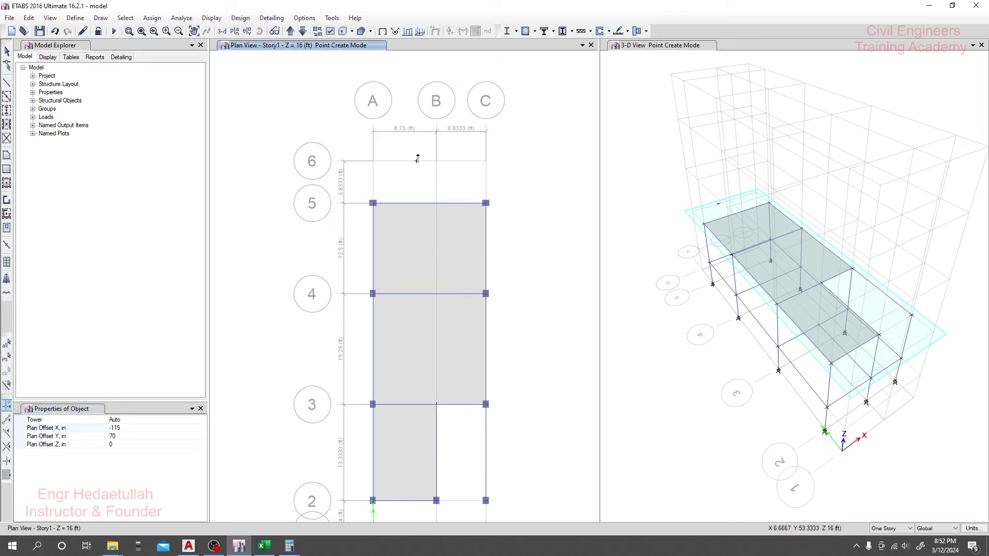
- Draw a rectangular Slab 4.5in area on Story1 from grid point C-5 to the offset joint on grid 6 for the toilet projection
key("Escape")
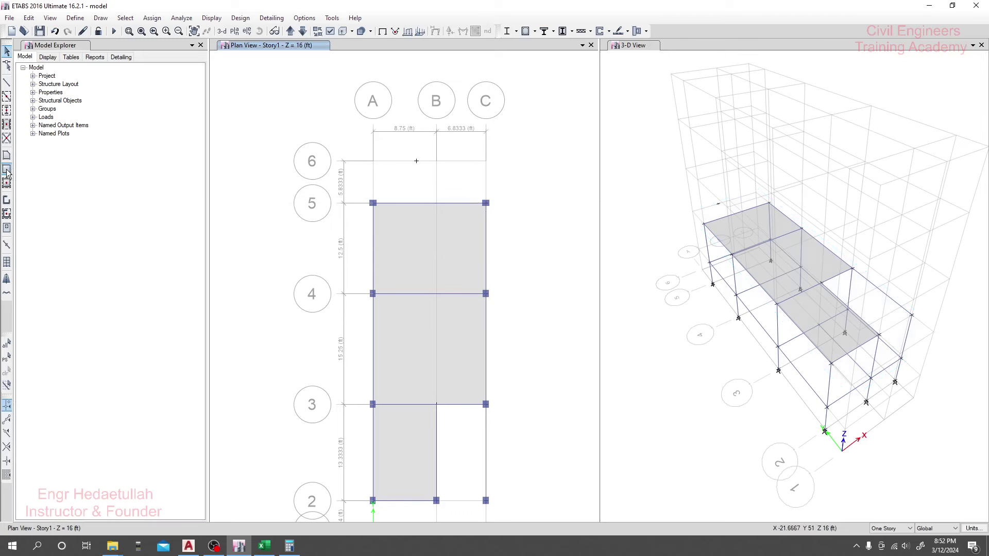
left_click(6, 170)
left_click(485, 203)
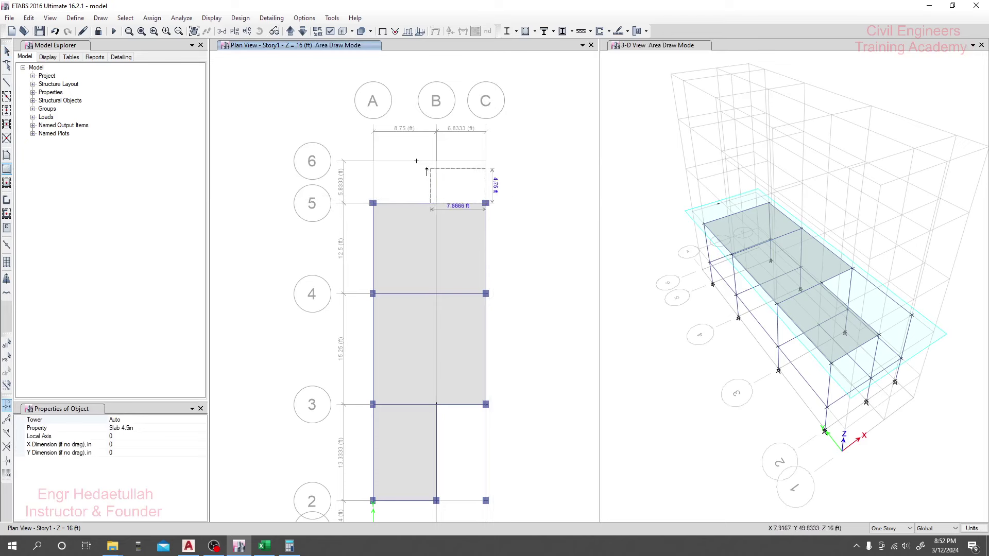
left_click(416, 161)
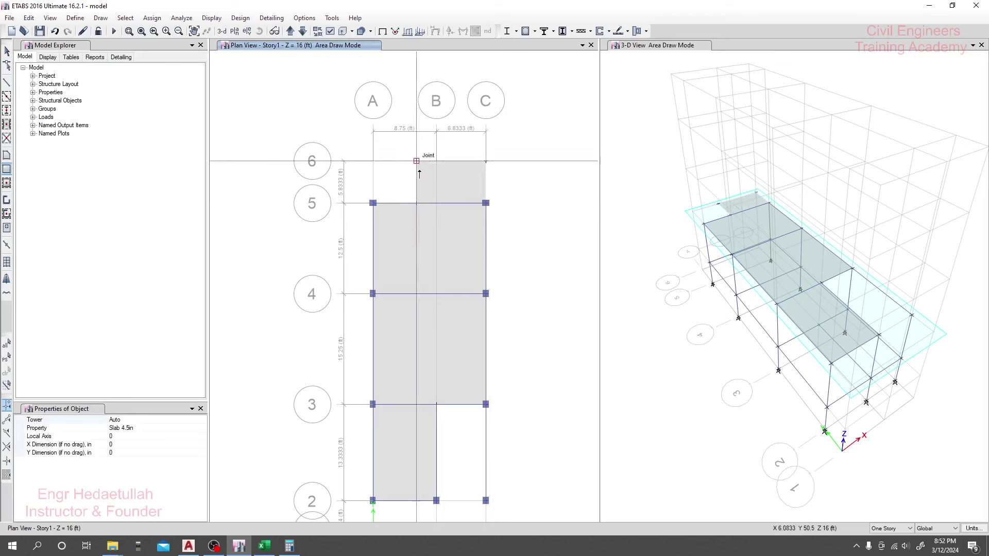
key("Escape")
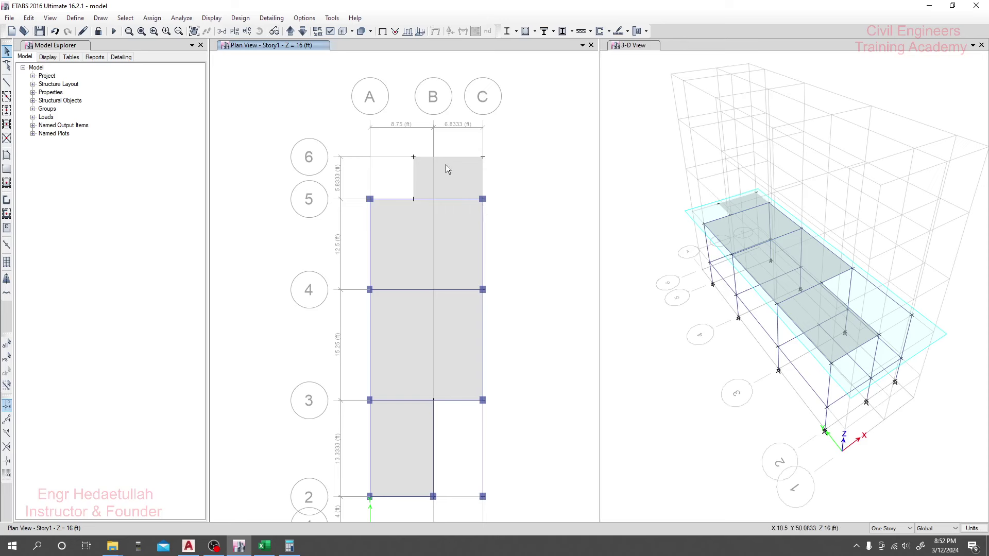
scroll(465, 171, "up", 3)
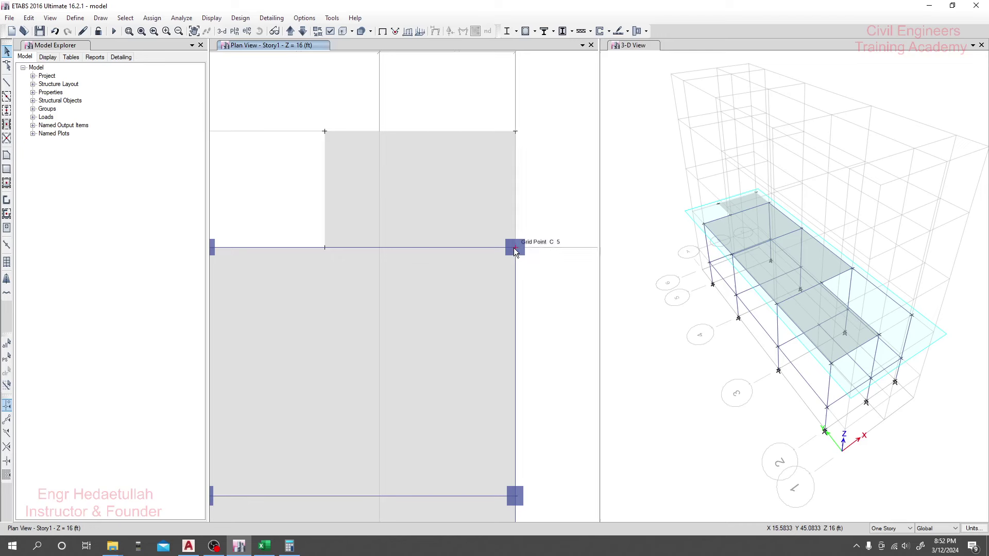
scroll(515, 132, "down", 3)
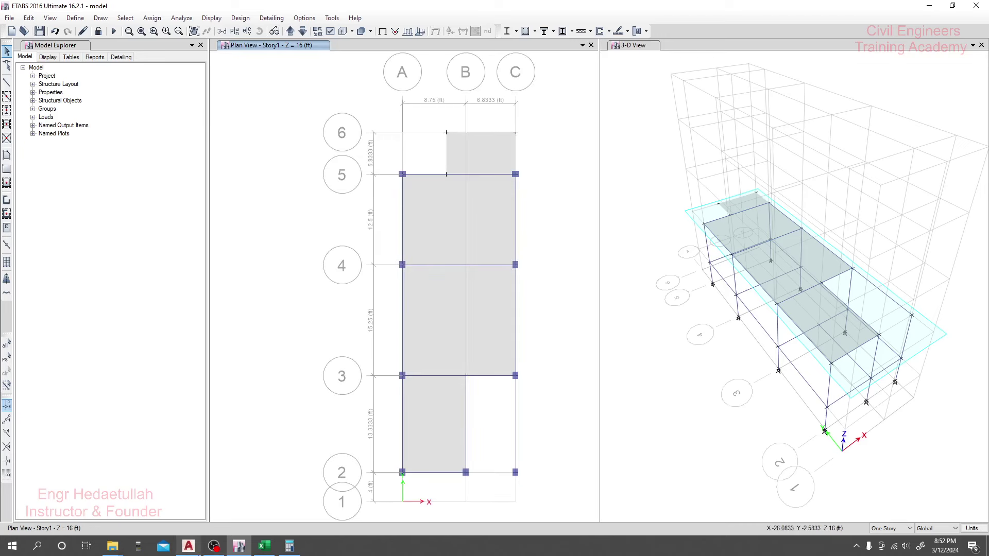
- Open the C9 Cantilever Slab (Balcony) Design (WSD) workbook from the C. Building Design Excel file folder
mouse_move(114, 550)
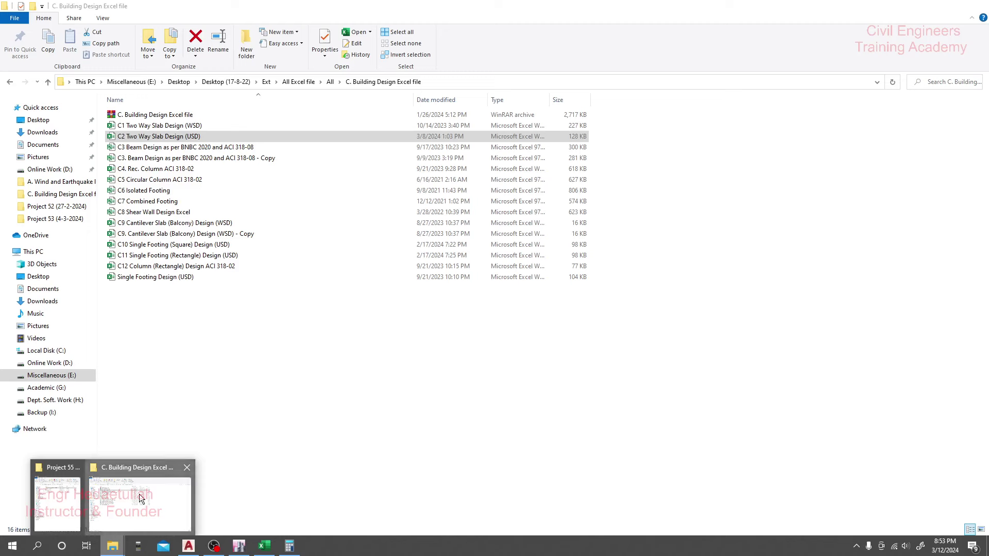
left_click(139, 493)
left_click(181, 224)
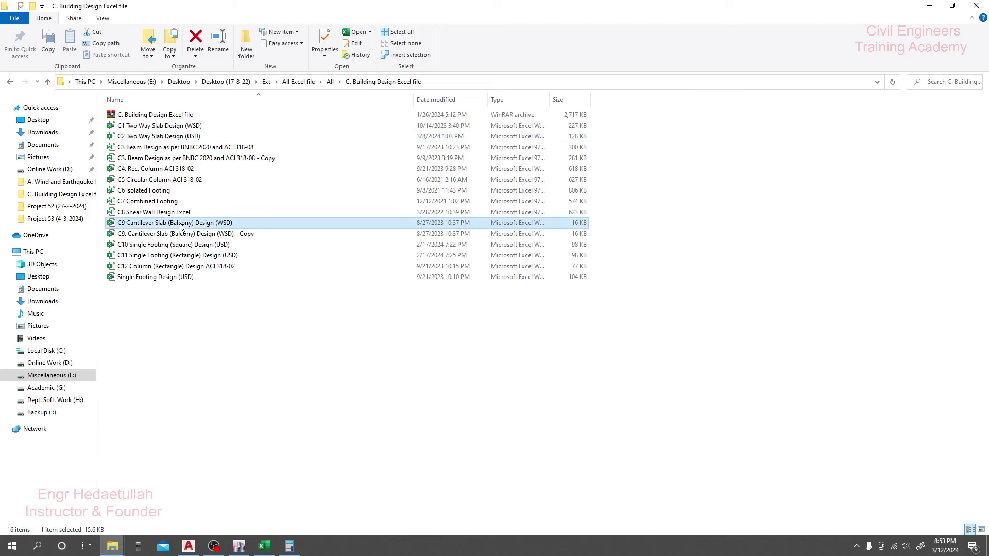
left_click(178, 232)
left_click(178, 225)
left_click(167, 246)
left_click(160, 237)
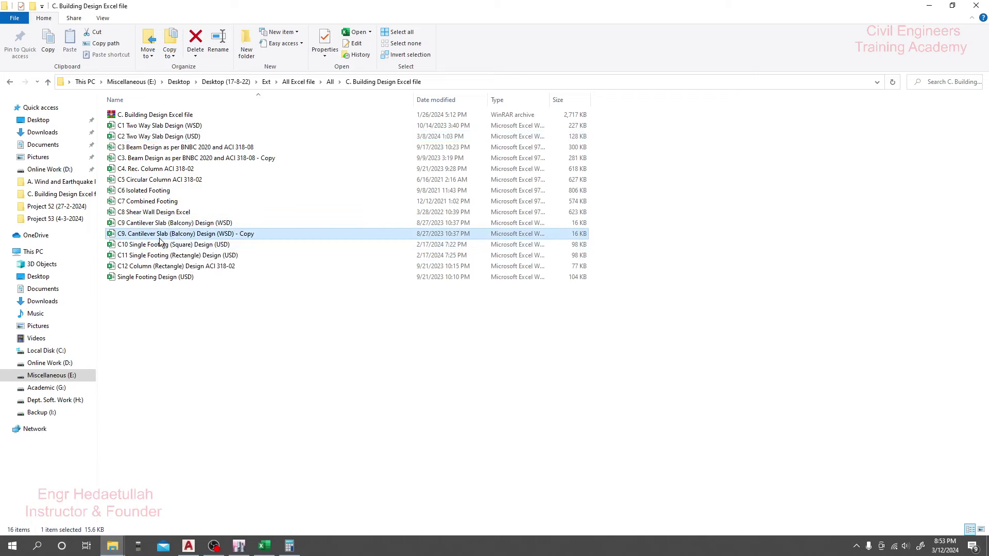
left_click(155, 225)
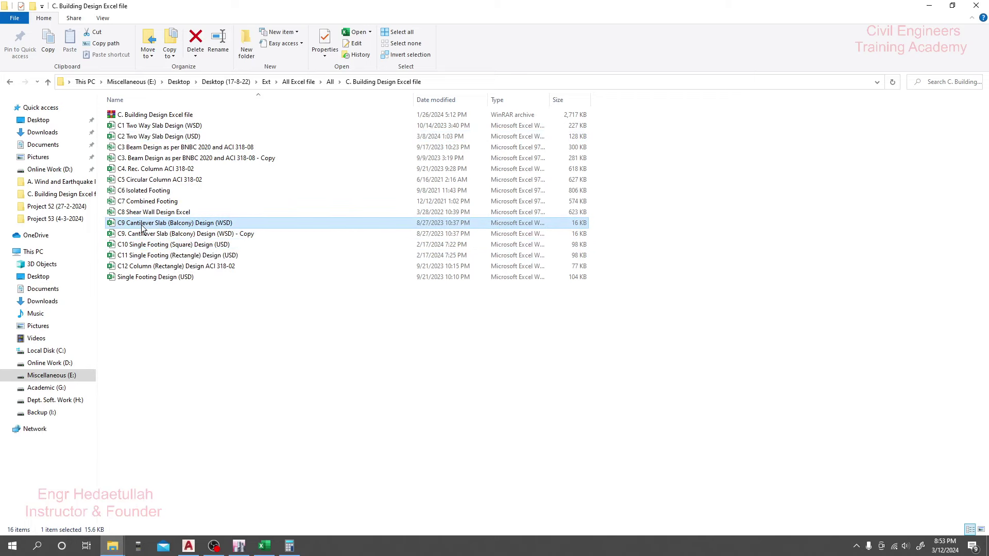
double_click(143, 225)
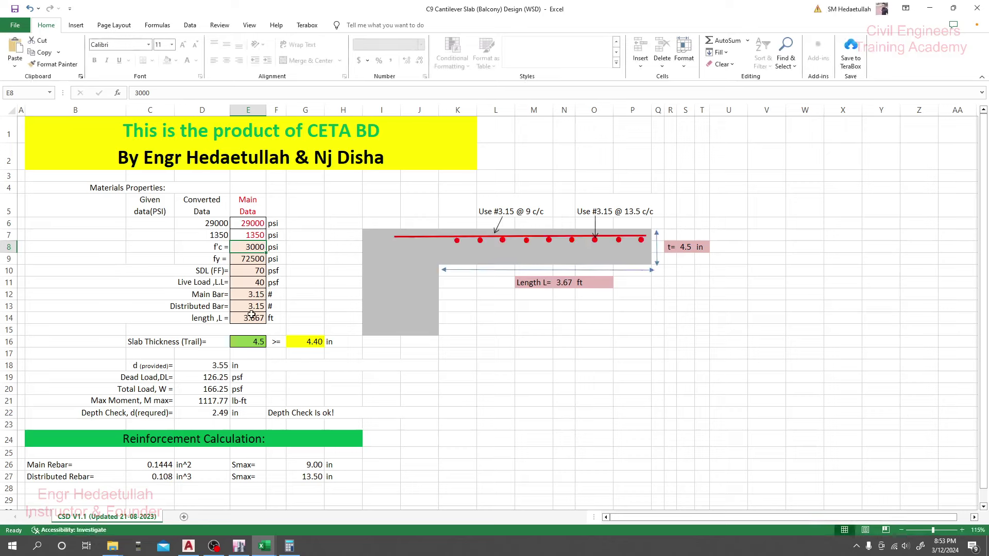
- Set the cantilever slab length L to 5.8333 ft
left_click(245, 341)
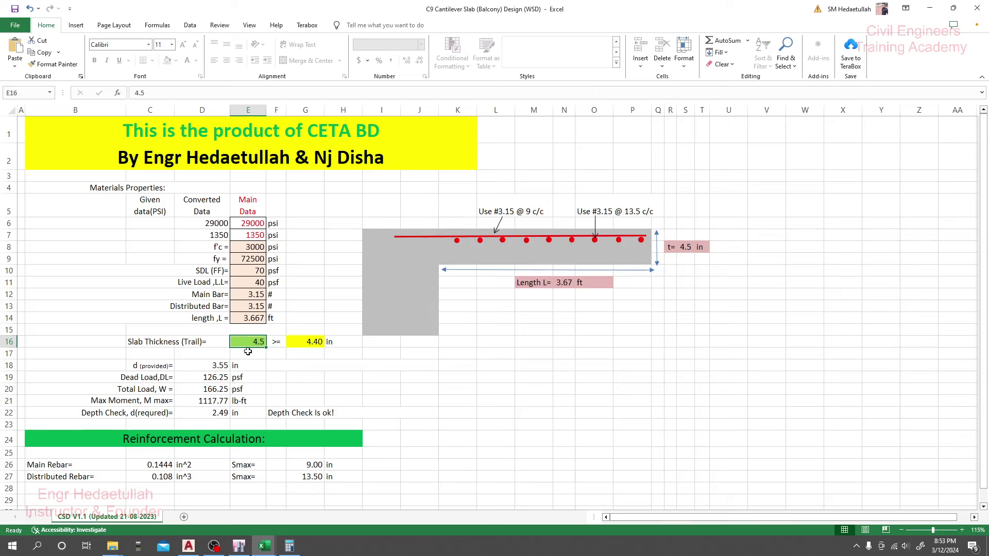
left_click(250, 317)
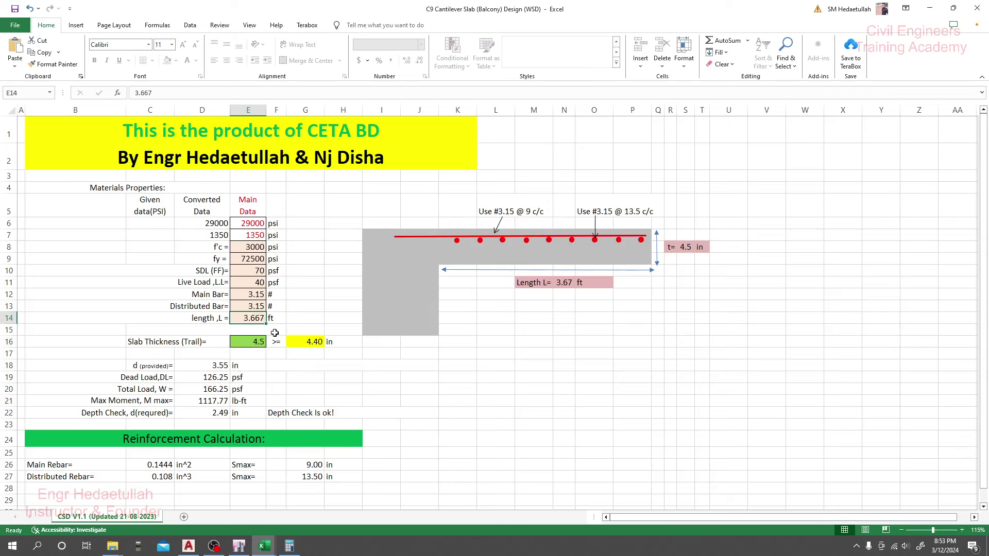
type("8888")
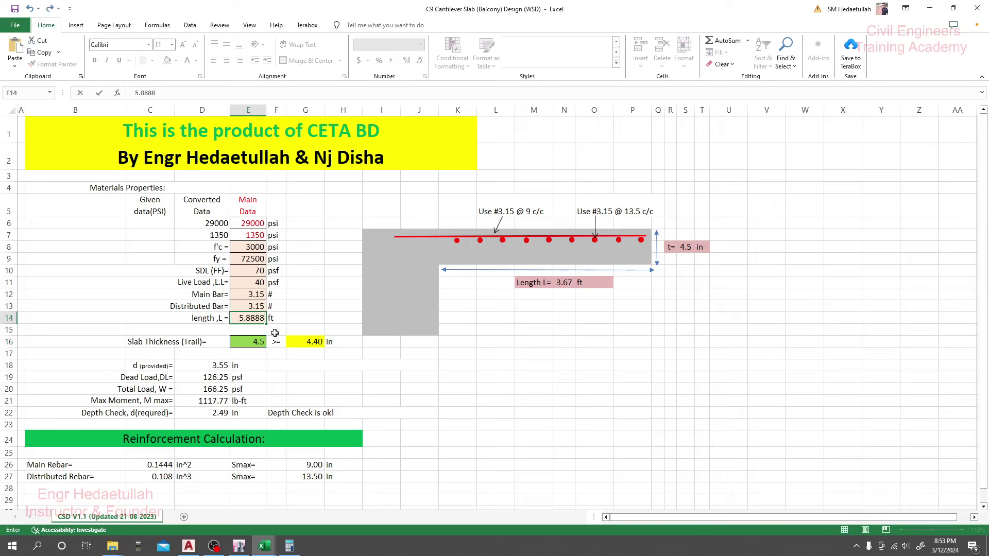
key("BackSpace")
key("BackSpace")
key("BackSpace")
left_click(260, 342)
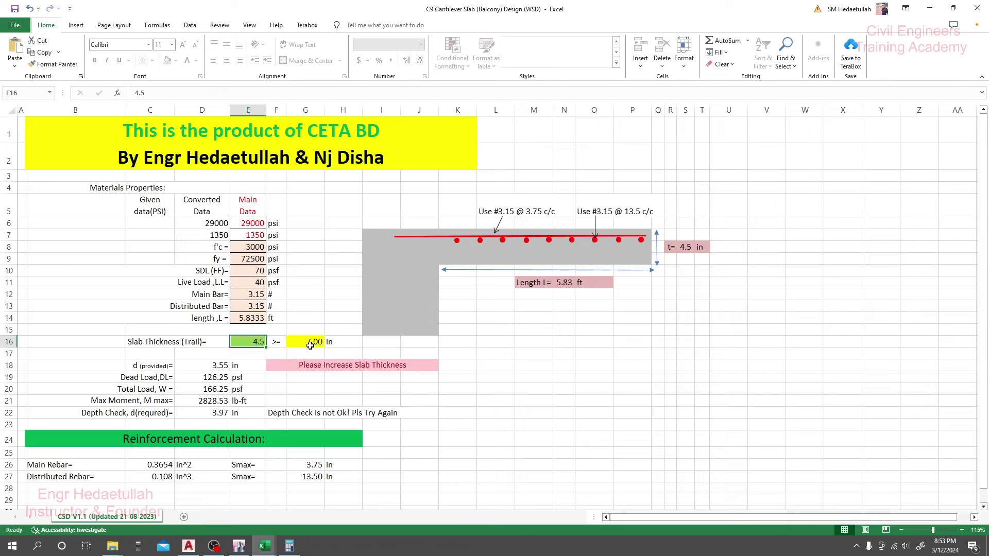
- Try a slab thickness of 6 in and review the depth check and reinforcement spacing
left_click(255, 323)
left_click(254, 342)
type("6")
key("Return")
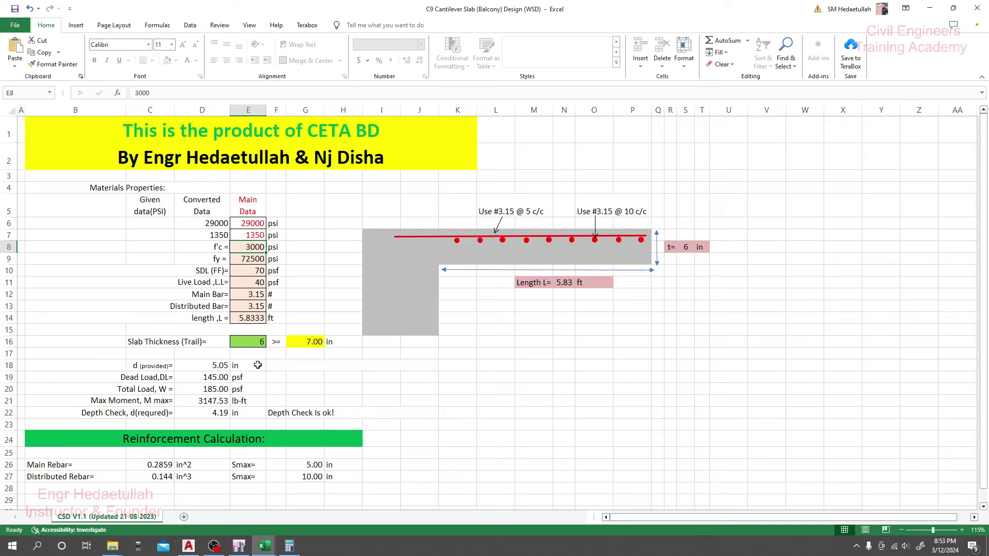
left_click(255, 342)
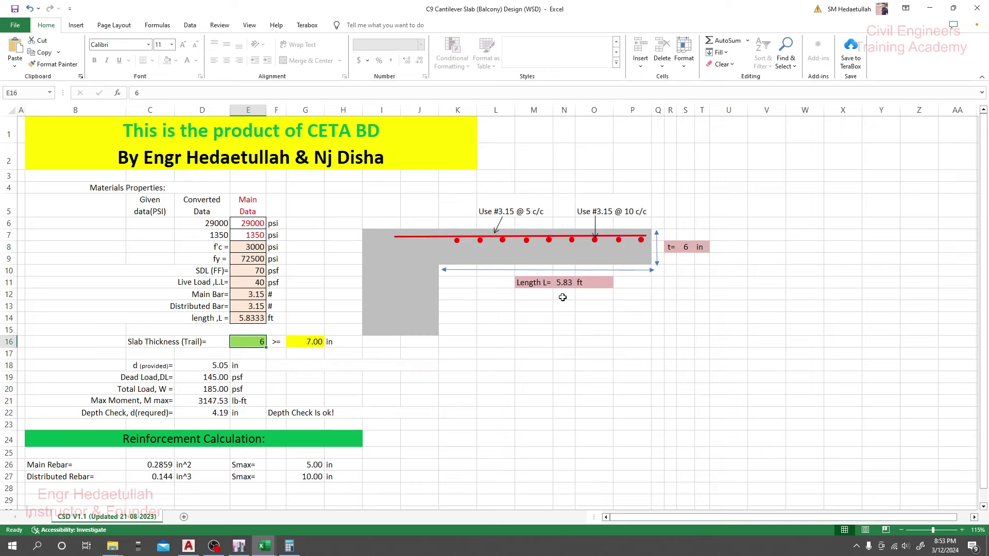
scroll(330, 386, "down", 3)
scroll(309, 376, "up", 2)
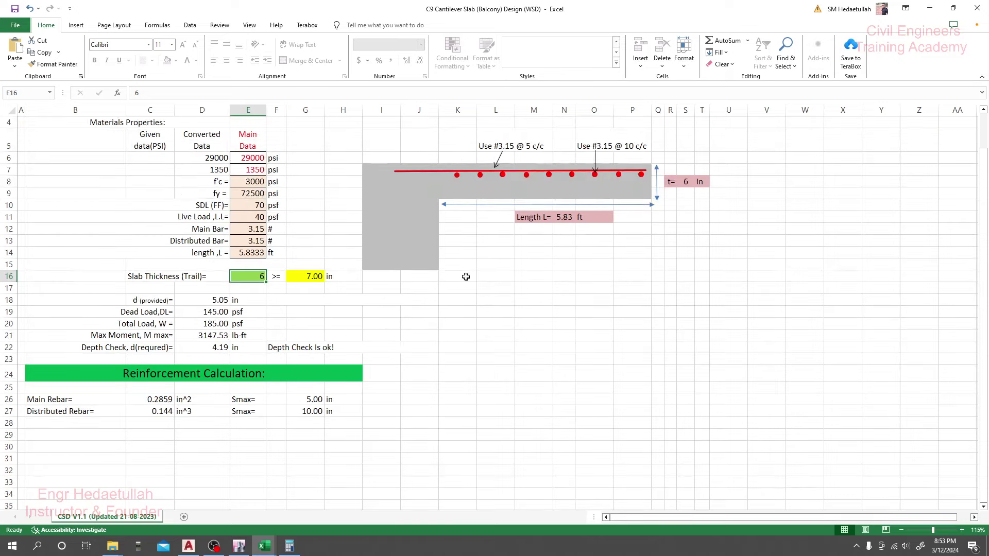
scroll(277, 347, "up", 1)
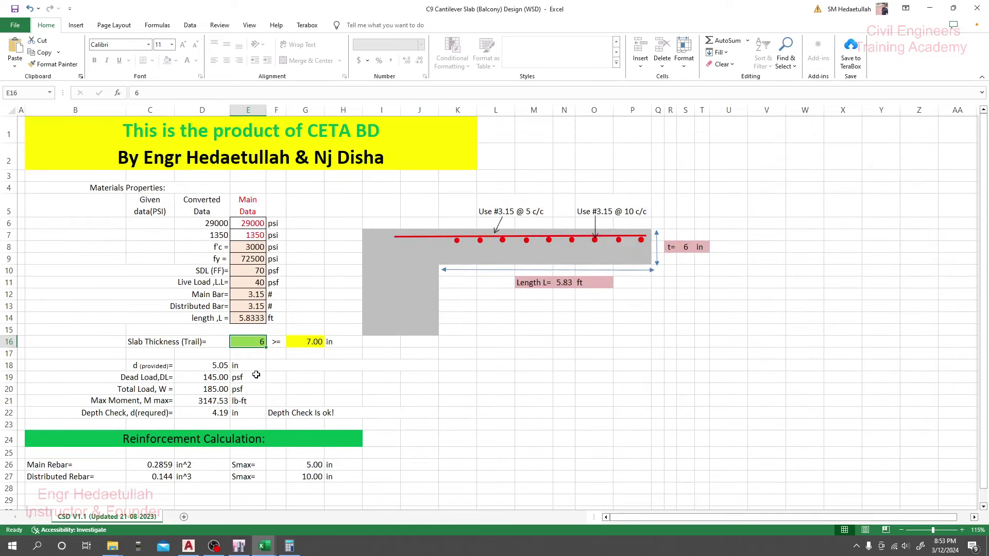
scroll(256, 375, "down", 1)
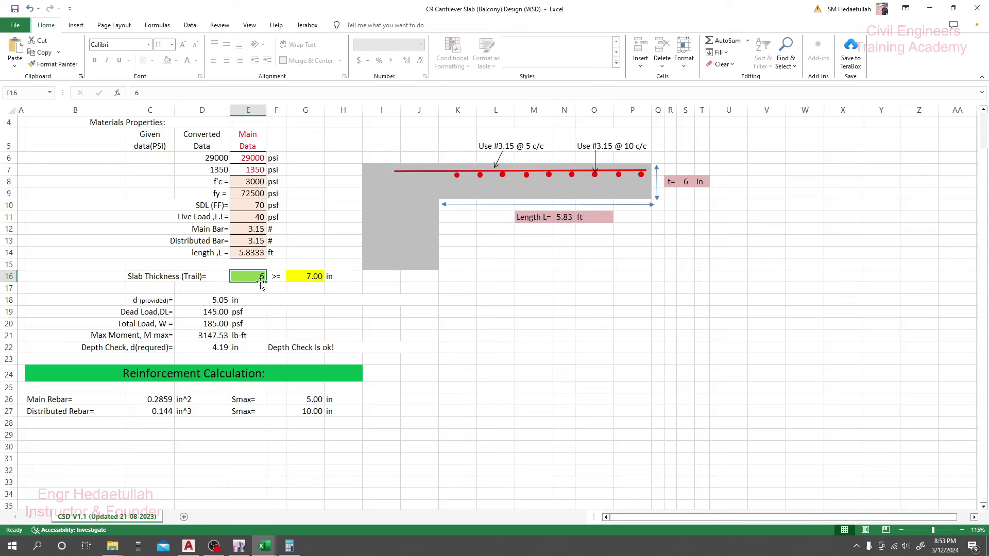
- Reduce the trial slab thickness to 5 in and review the depth check and rebar results
type("45")
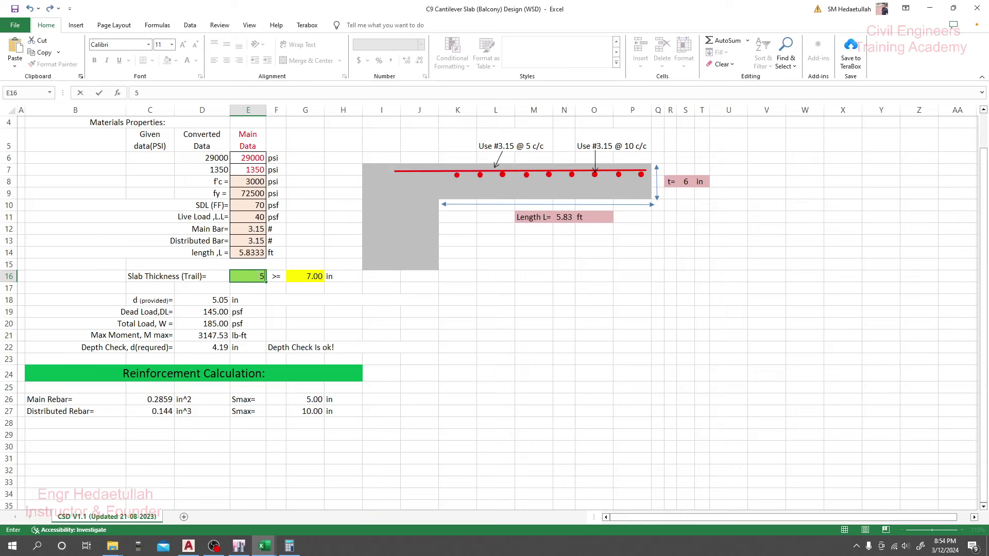
left_click(248, 181)
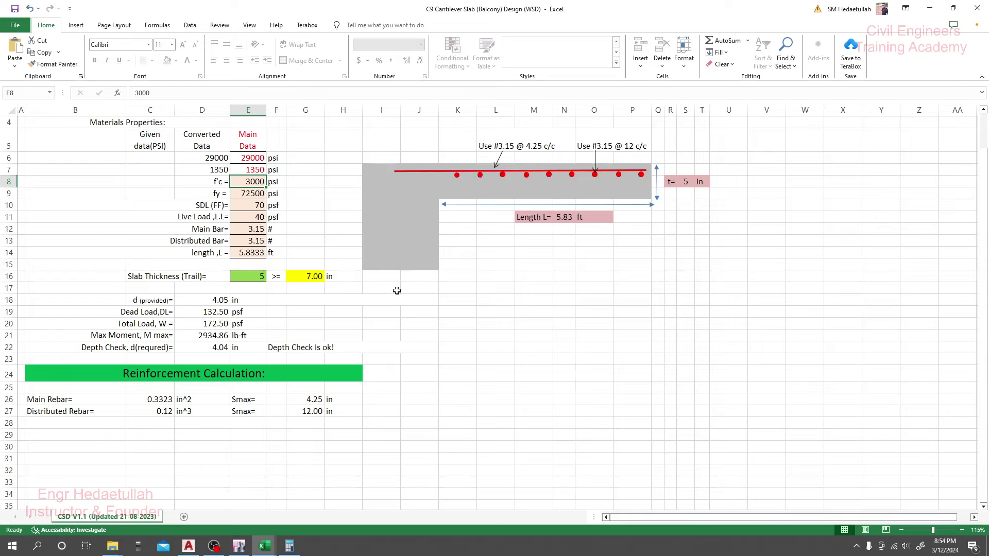
scroll(366, 368, "up", 1)
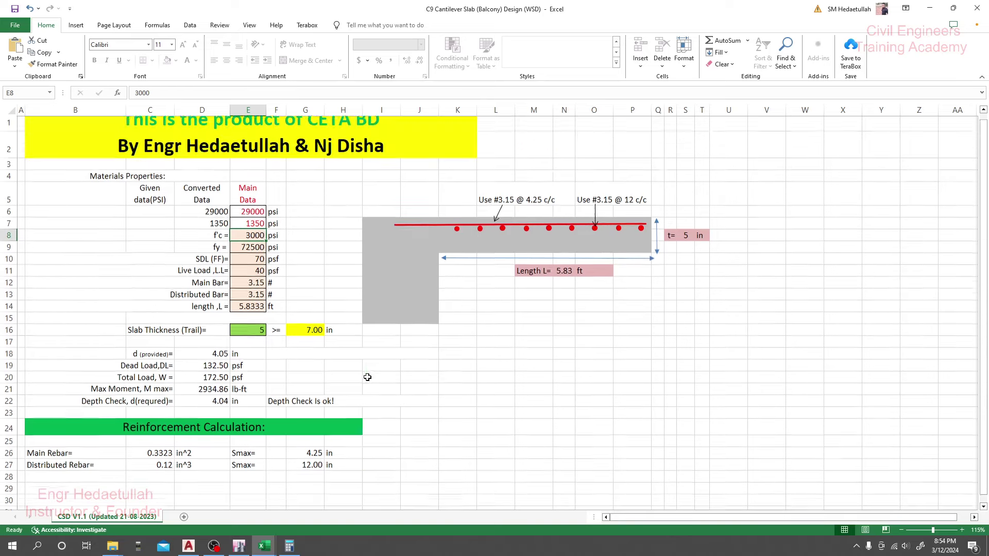
scroll(358, 368, "down", 1)
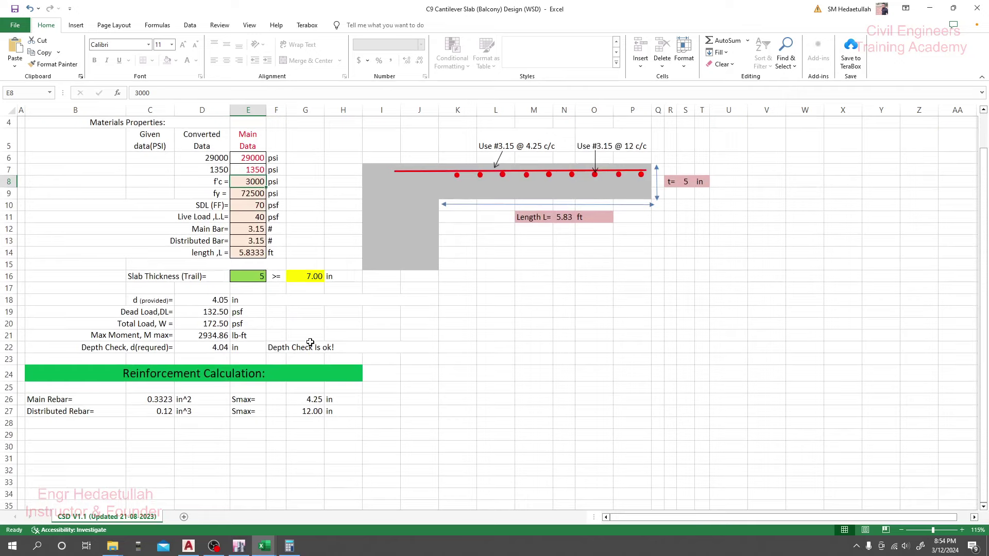
scroll(278, 309, "up", 1)
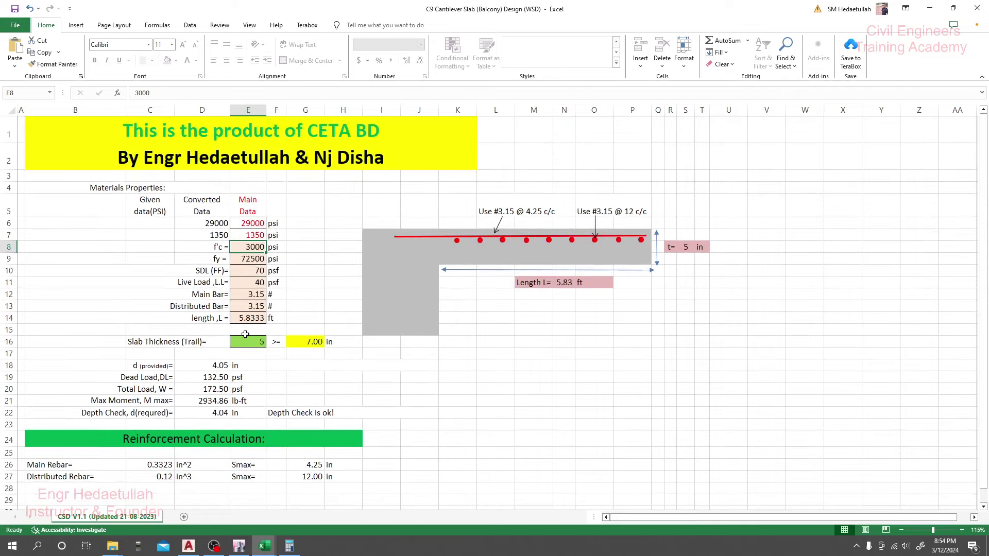
- Compare the cantilever design at a 6 in slab thickness, and return the thickness to 5 in
left_click(247, 342)
type("6")
key("Return")
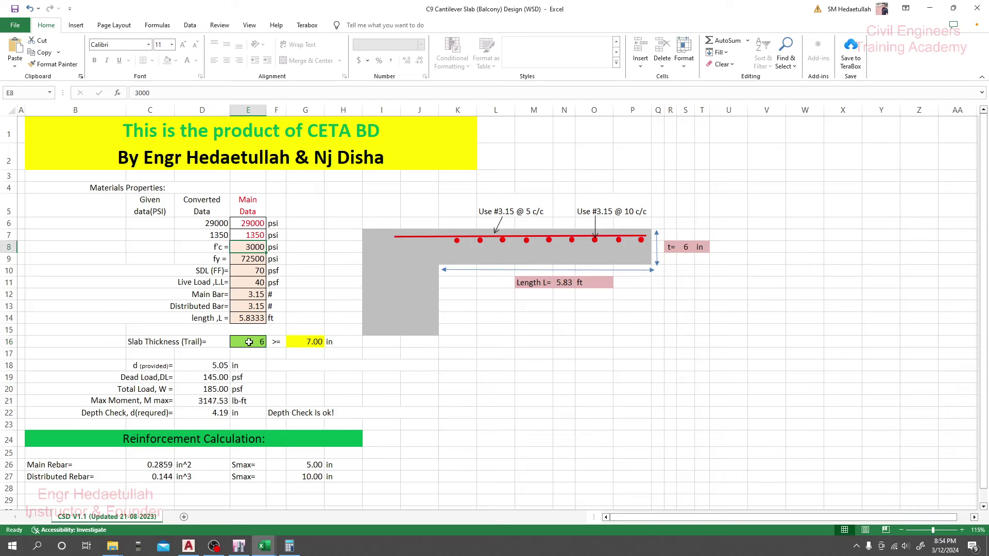
left_click(248, 342)
type("5")
key("Return")
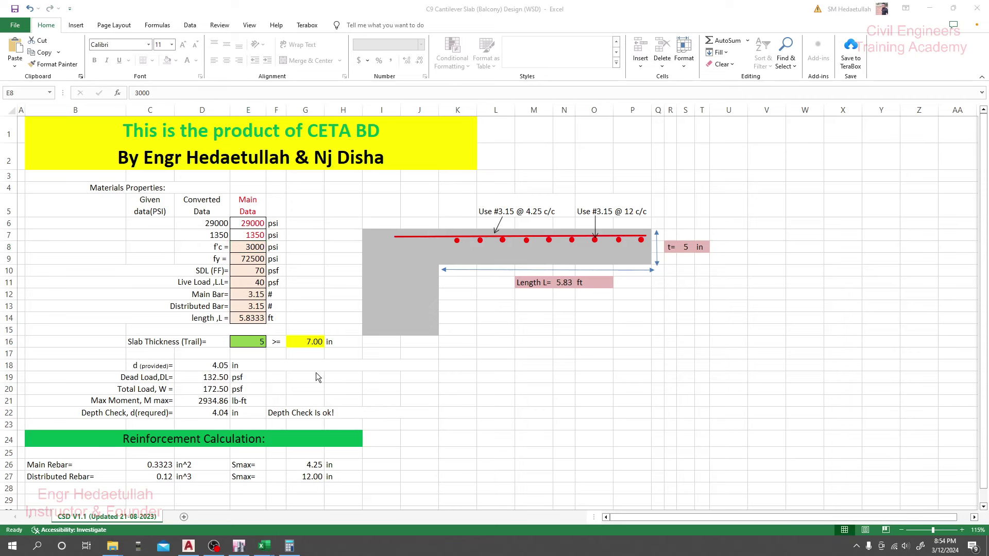
- Check the bath/toilet projection dimension in the AutoCAD plan and return to the cantilever slab workbook in Excel
left_click(189, 546)
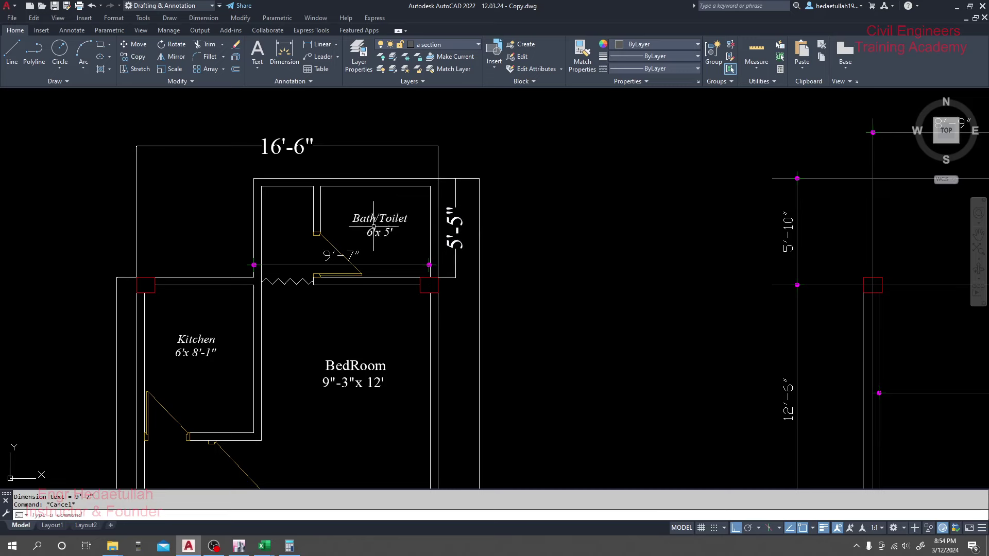
middle_click_drag(366, 212, 412, 214)
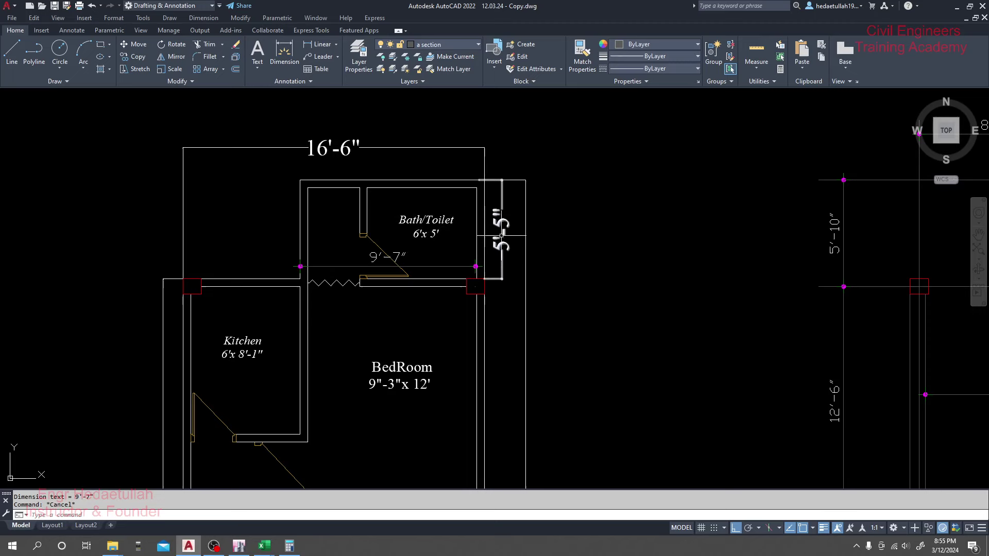
mouse_move(264, 547)
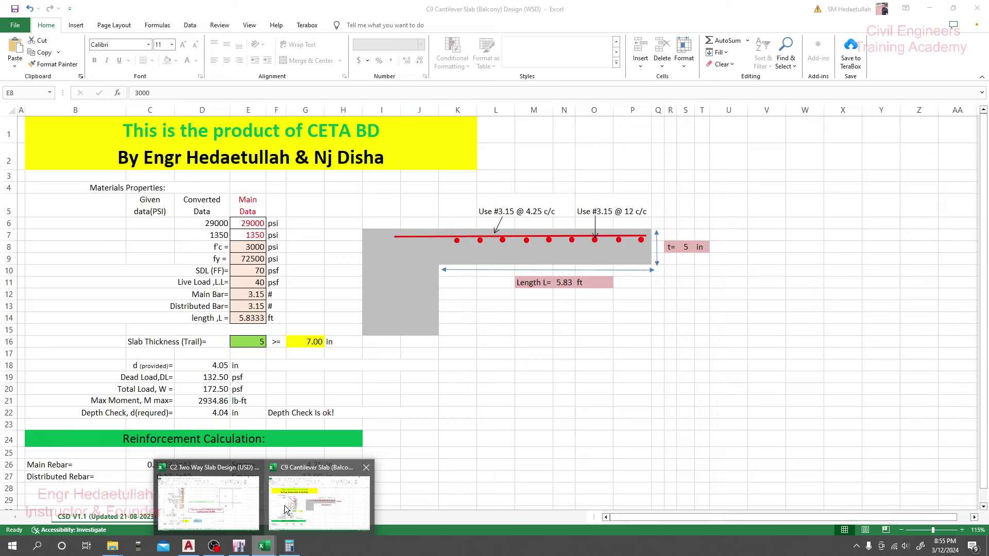
left_click(287, 509)
- Set the cantilever slab length to 5.5 ft and the trial slab thickness to 6 in
left_click(259, 318)
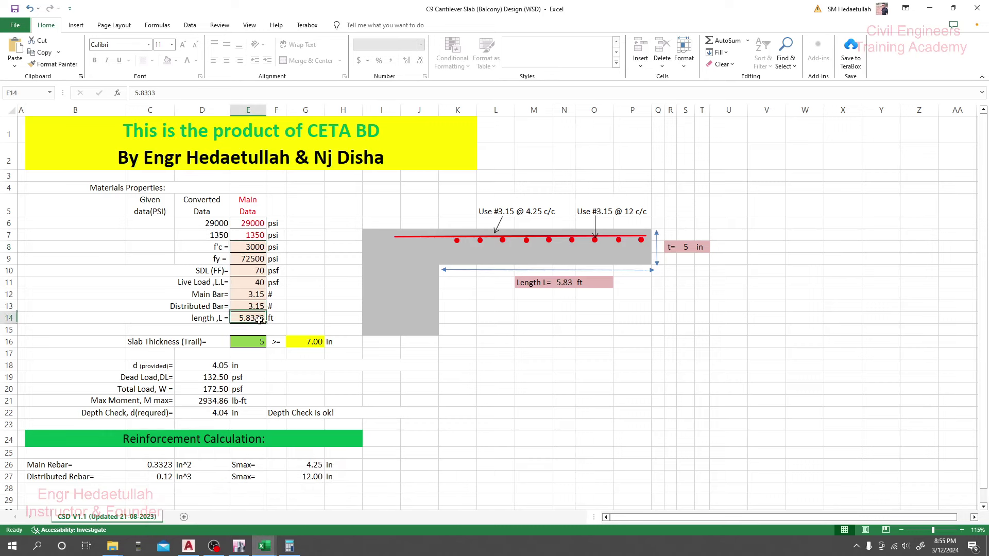
type("5.5")
key("Return")
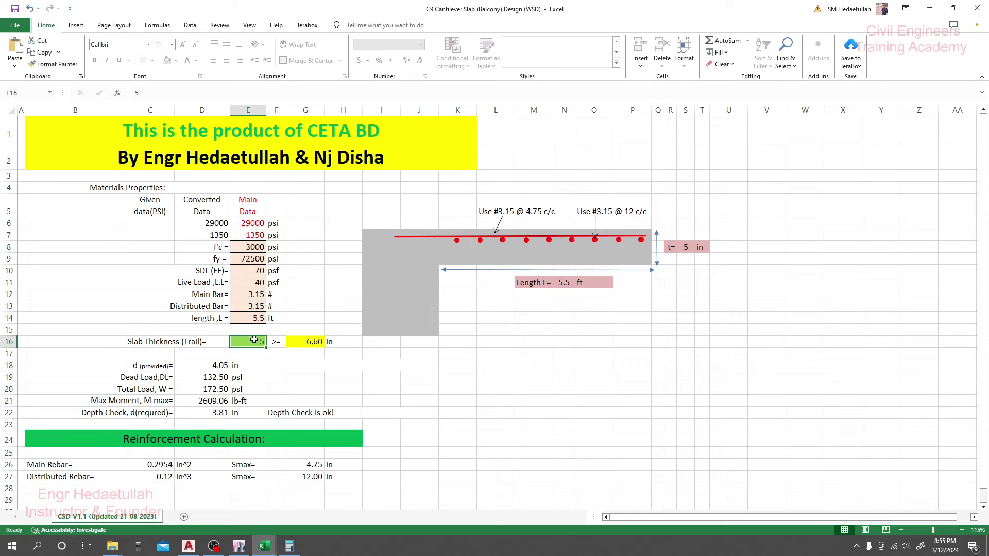
type("6")
key("Return")
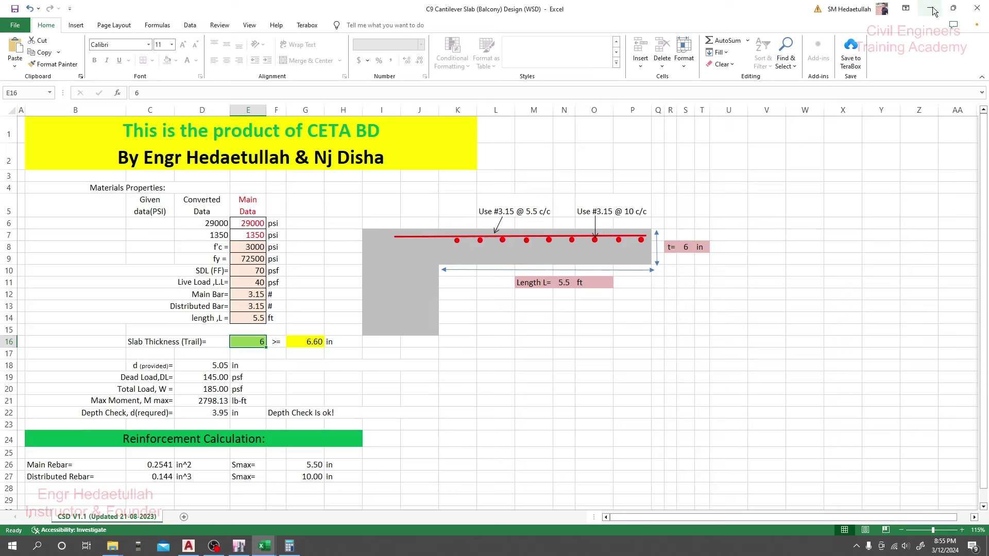
- Leave the cantilever design workbook and examine the floor plan in AutoCAD from the bath down to the stair
left_click(974, 9)
scroll(368, 401, "down", 4)
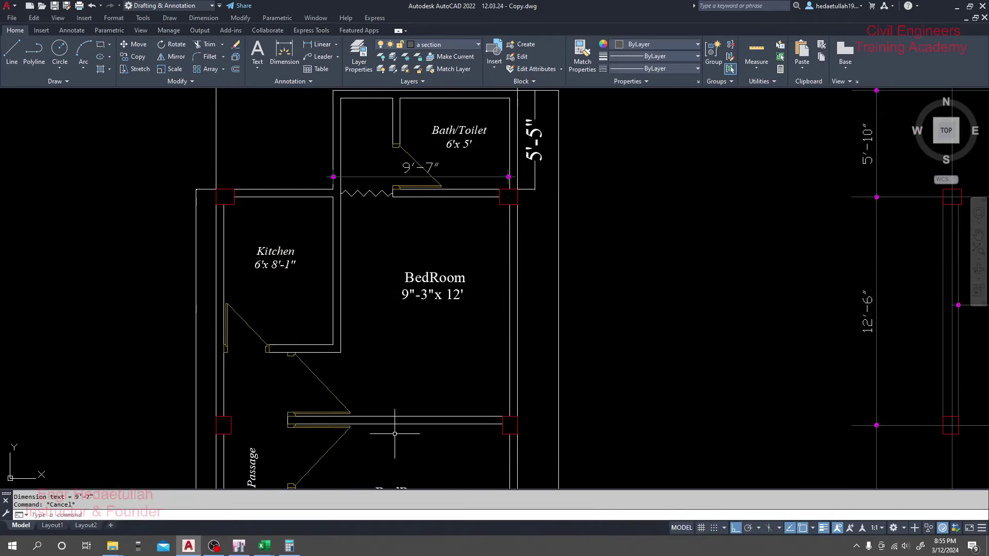
middle_click_drag(406, 427, 406, 335)
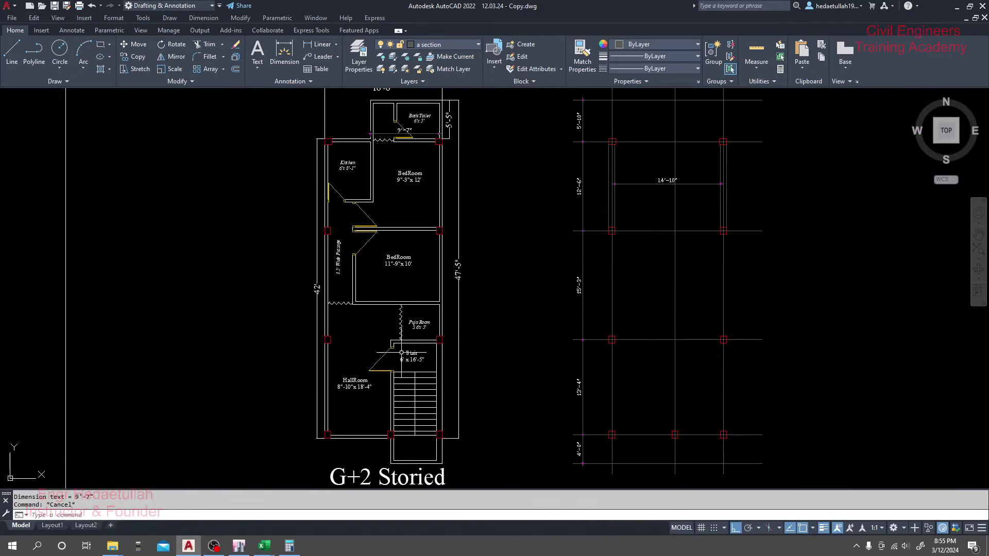
- Switch from AutoCAD to the ETABS model and check the toilet projection slab beyond grid line 5 on Story1
middle_click_drag(468, 294, 451, 301)
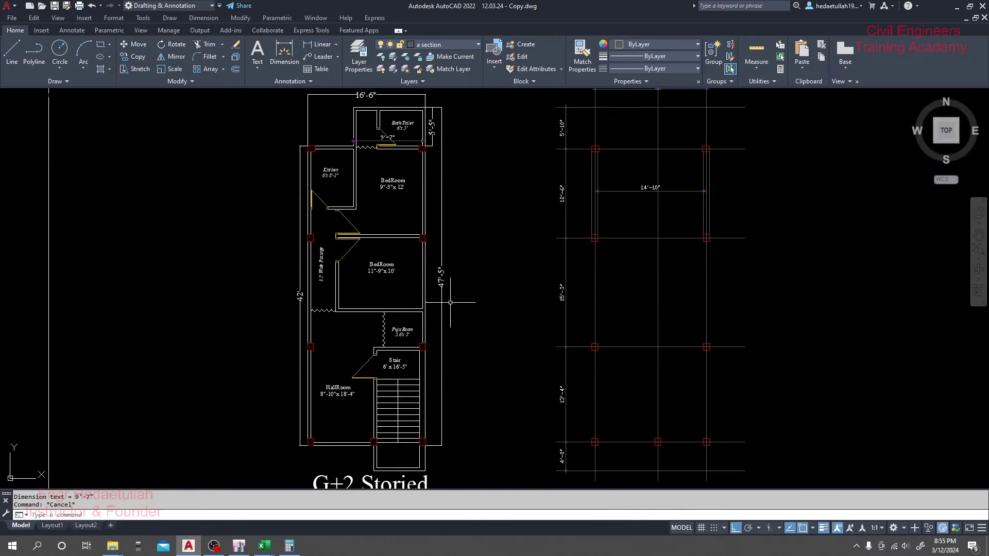
left_click(243, 546)
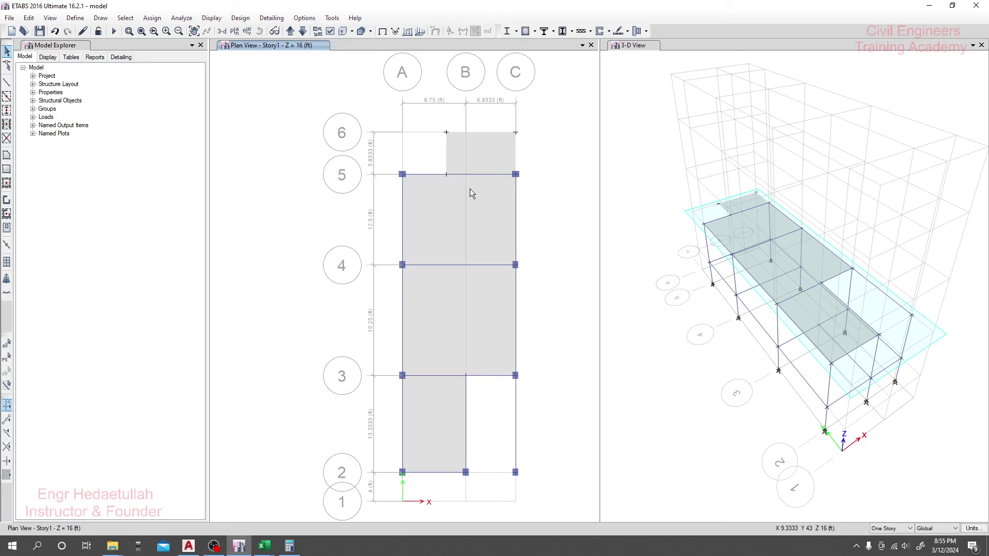
left_click(483, 163)
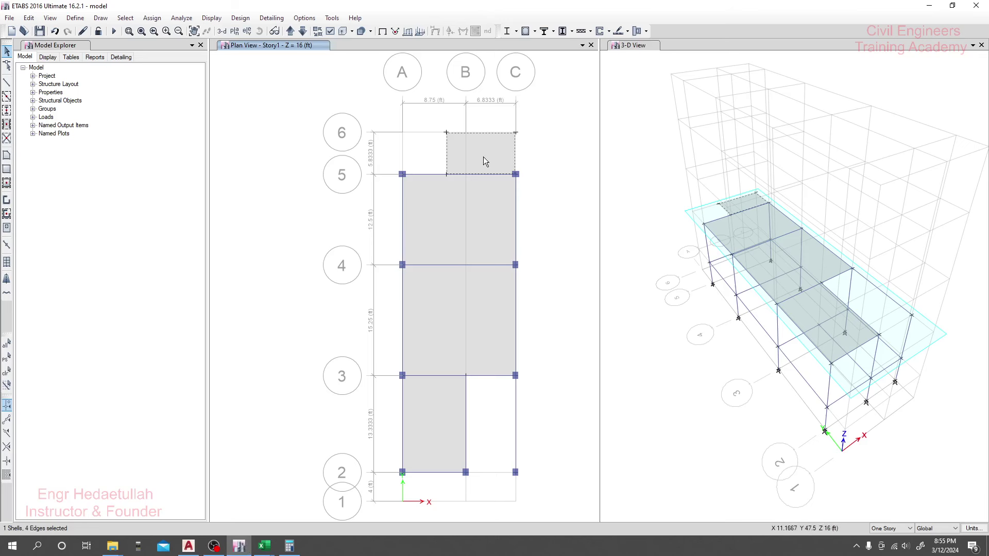
left_click(483, 157)
middle_click_drag(545, 288, 509, 286)
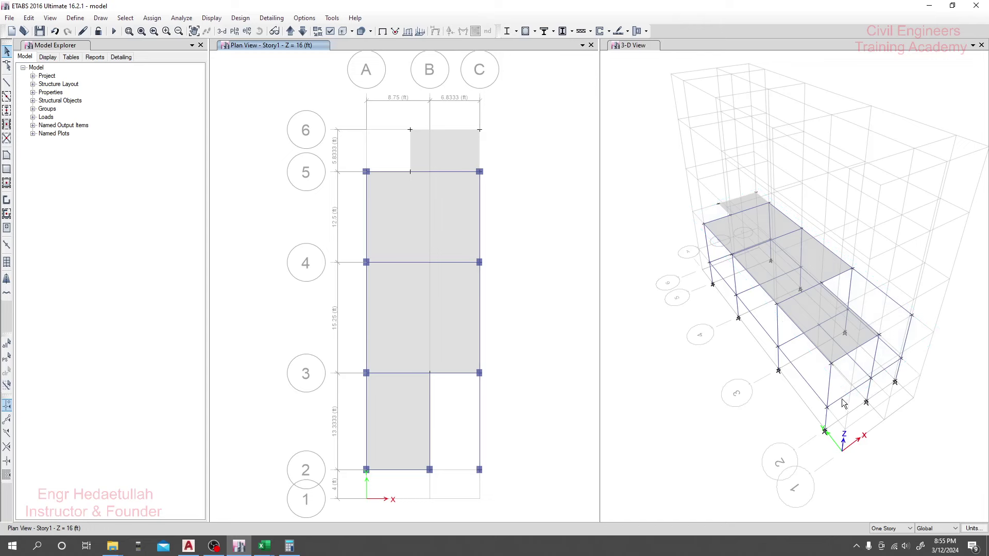
middle_click_drag(841, 399, 836, 374)
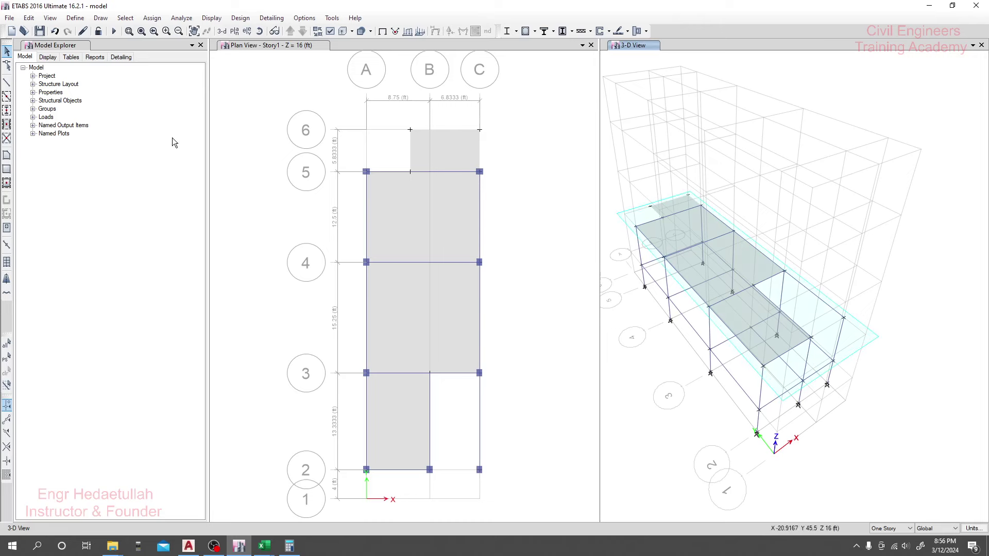
- Add a horizontal reference plane at Z = 11 ft to grid system G1 of tower T1
right_click(241, 82)
left_click(291, 90)
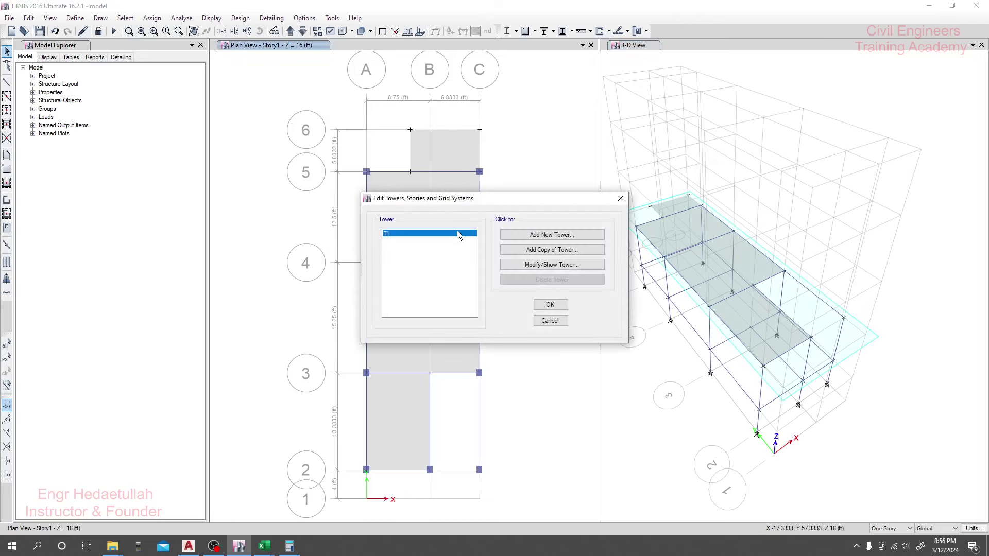
left_click(541, 264)
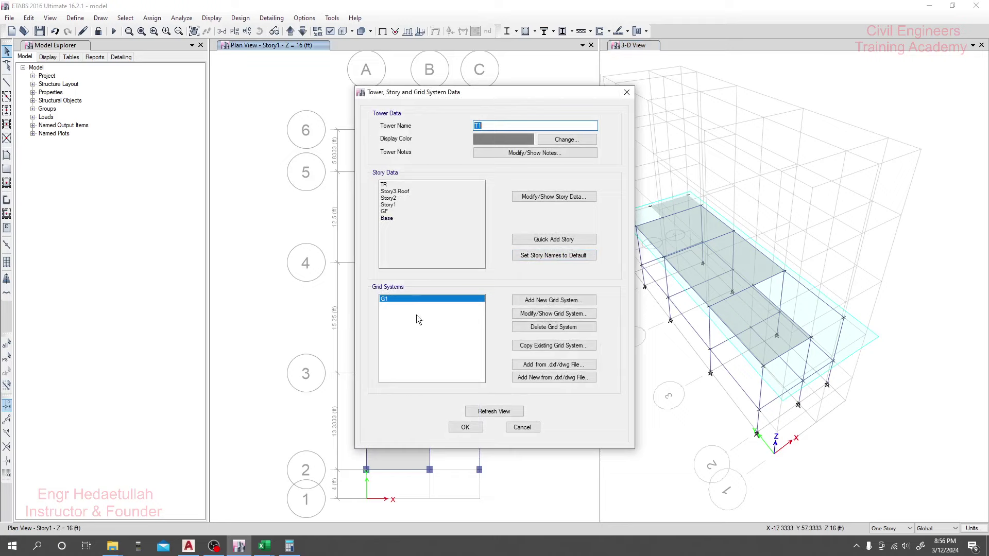
left_click(550, 315)
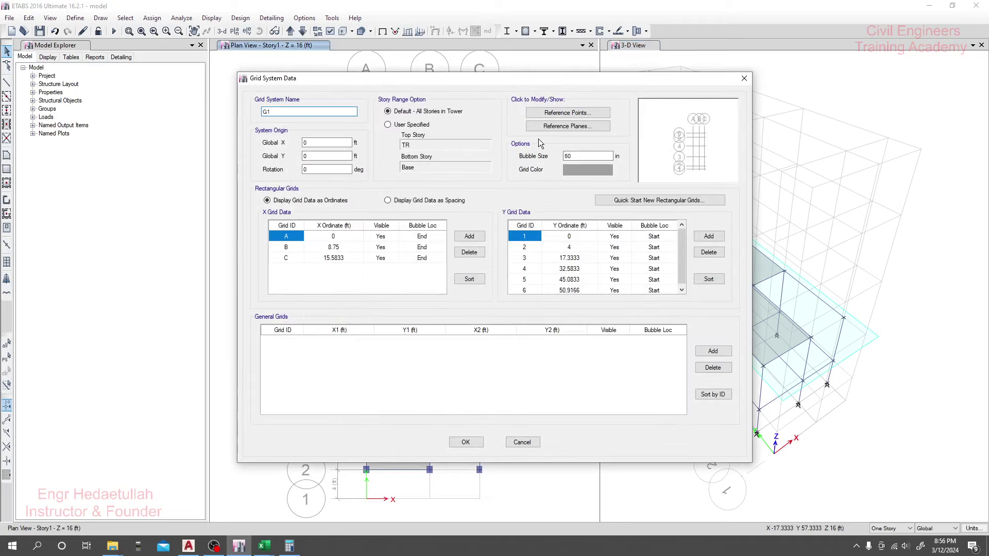
left_click(556, 129)
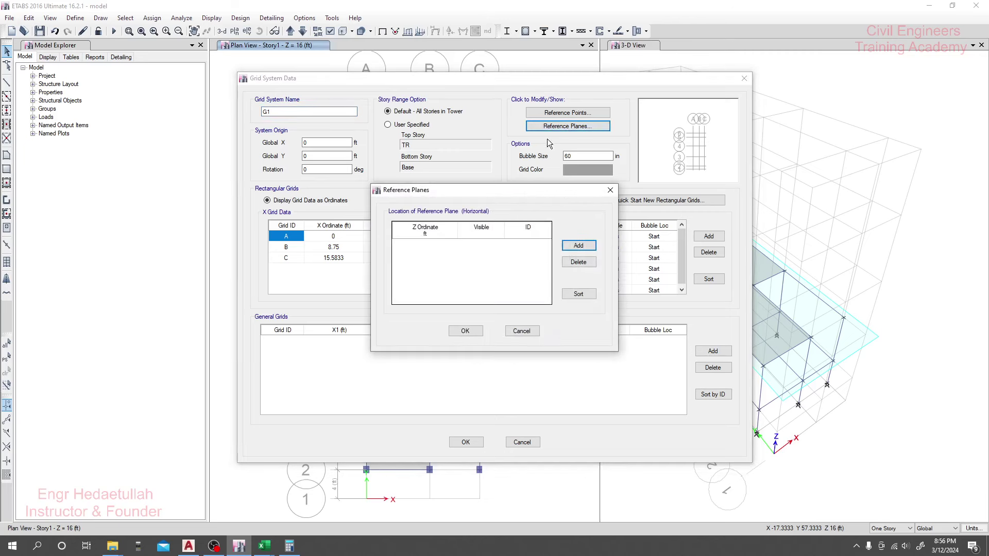
left_click(563, 246)
left_click(414, 245)
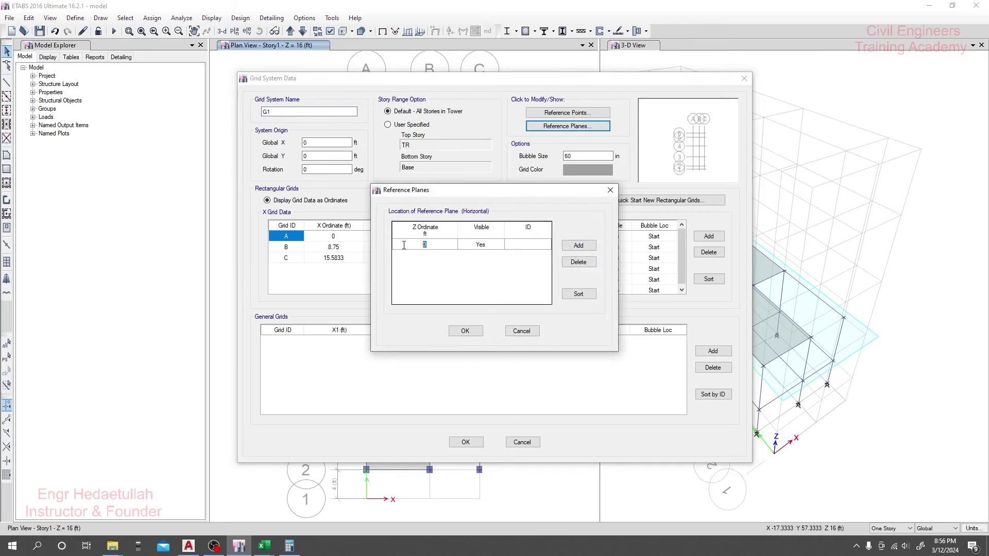
left_click(465, 331)
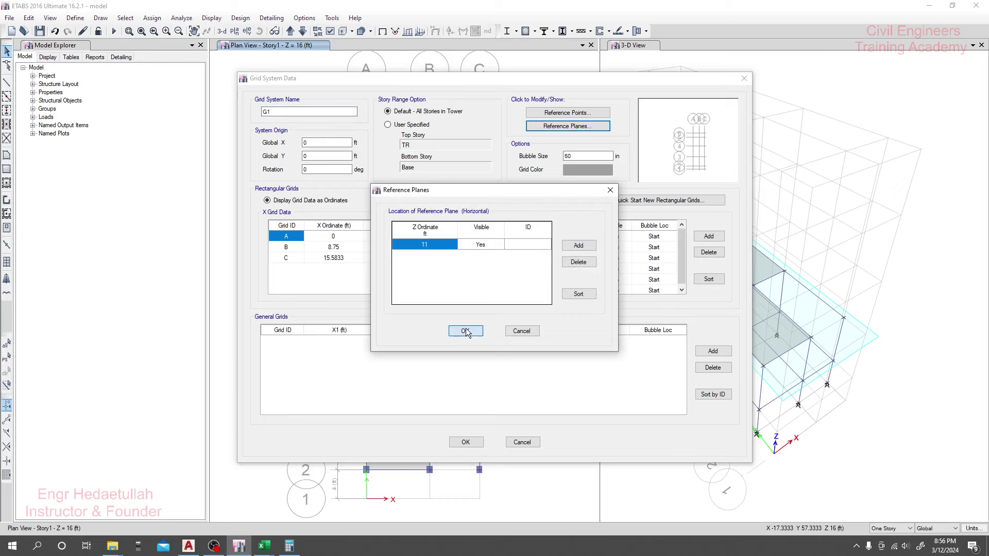
left_click(466, 442)
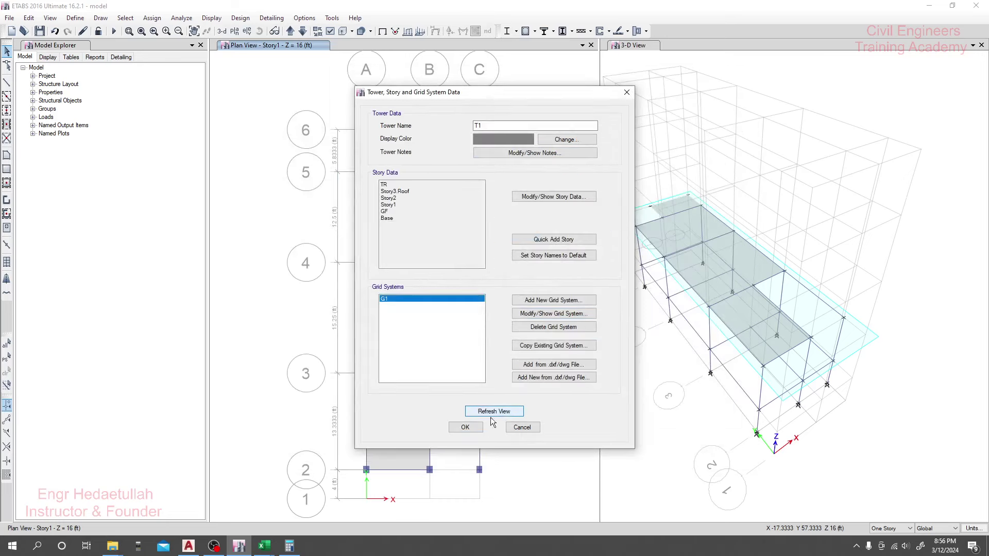
left_click(464, 427)
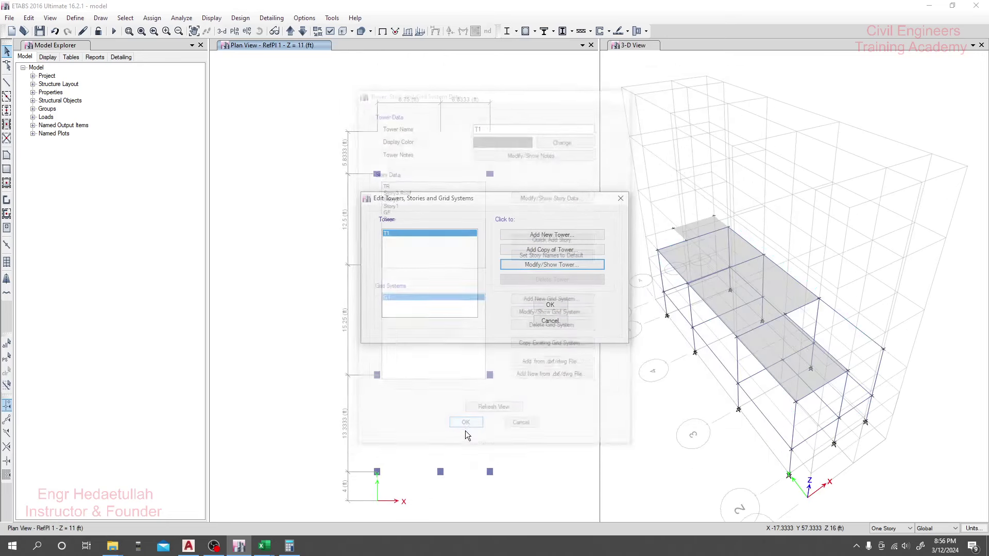
left_click(550, 305)
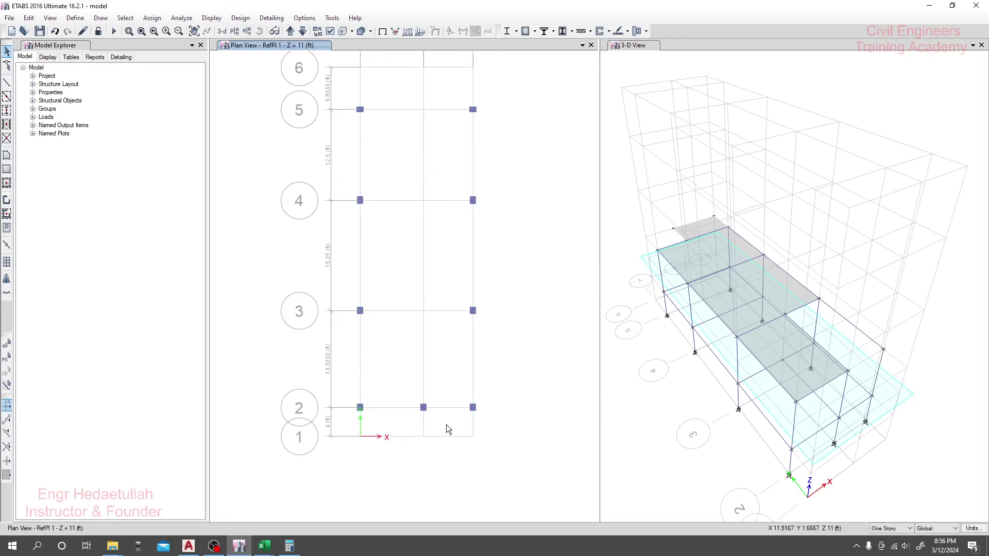
middle_click_drag(446, 424, 428, 390)
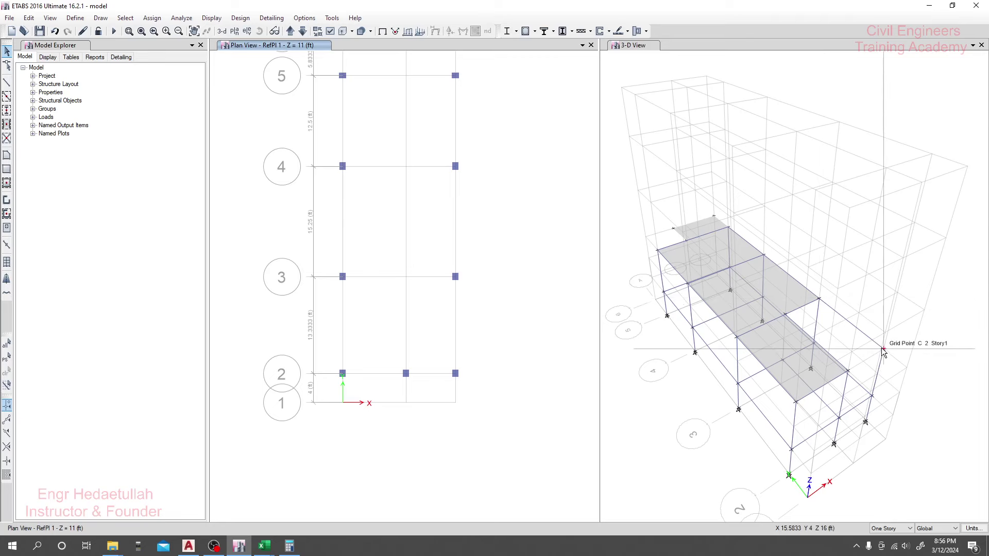
scroll(881, 322, "up", 4)
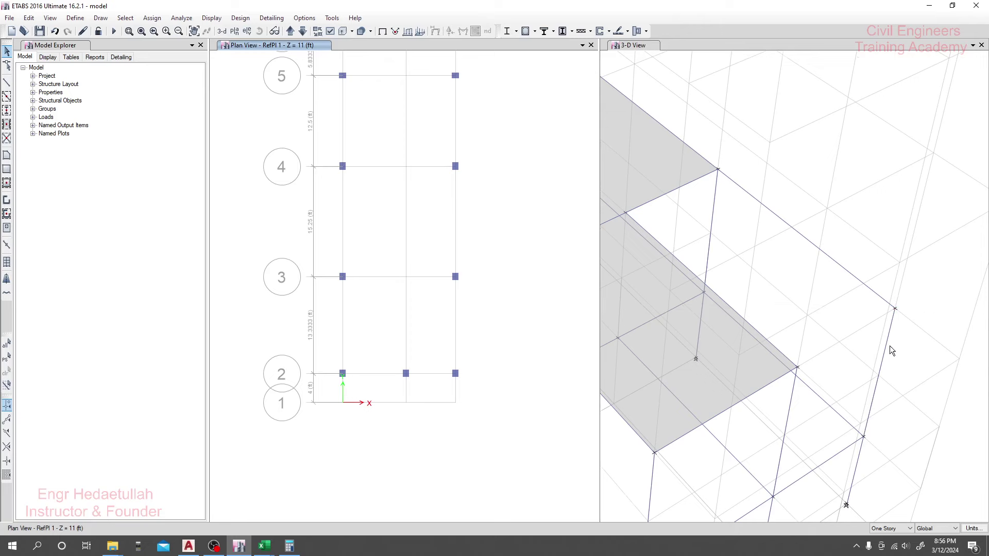
scroll(890, 347, "down", 5)
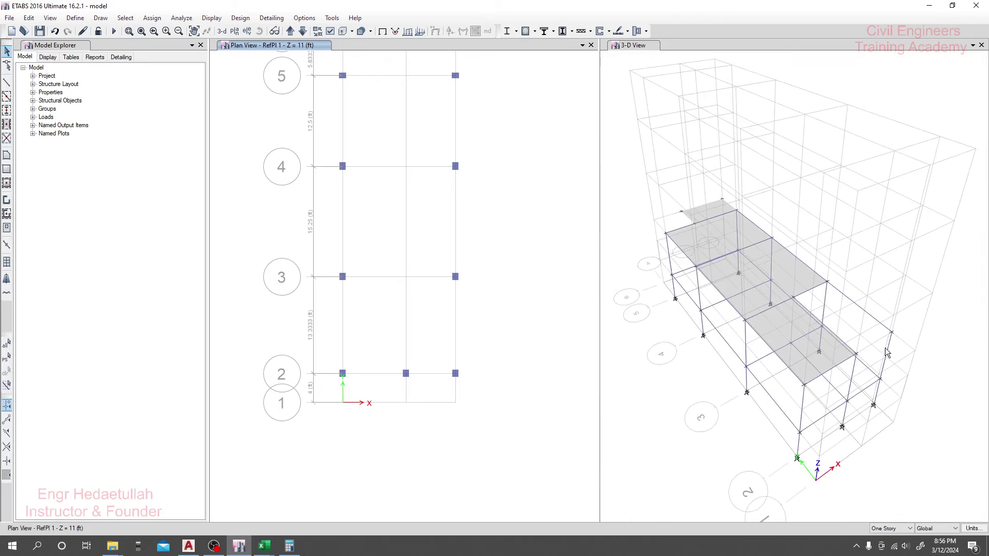
scroll(887, 353, "up", 5)
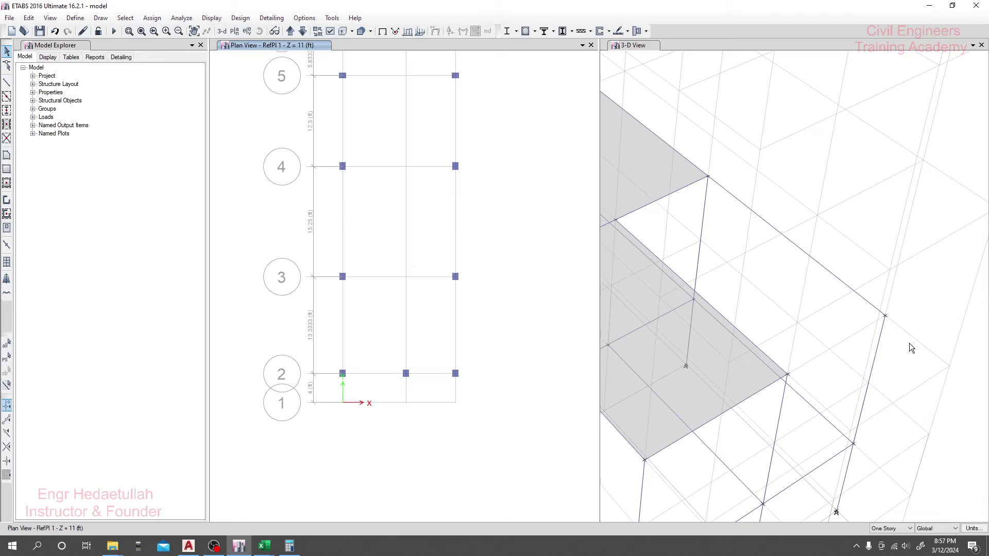
scroll(910, 346, "down", 5)
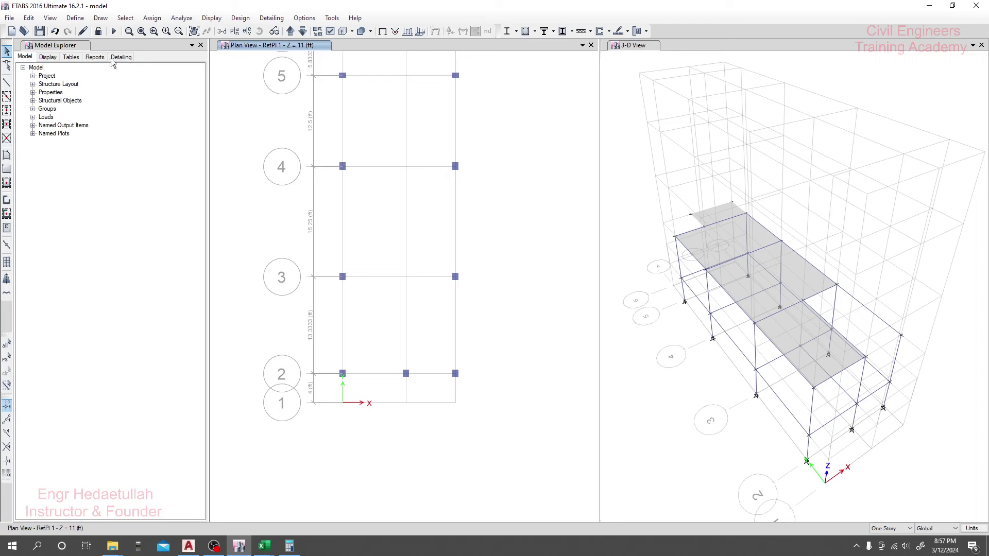
- Open the frame section property definitions and select the FB(10x15) beam section with its name
left_click(75, 17)
mouse_move(128, 47)
left_click(265, 52)
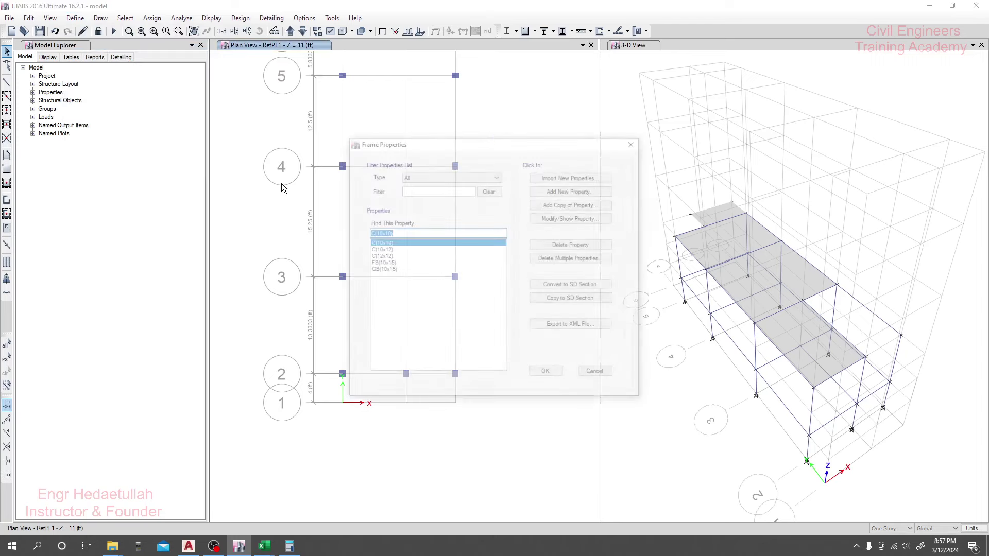
left_click(412, 263)
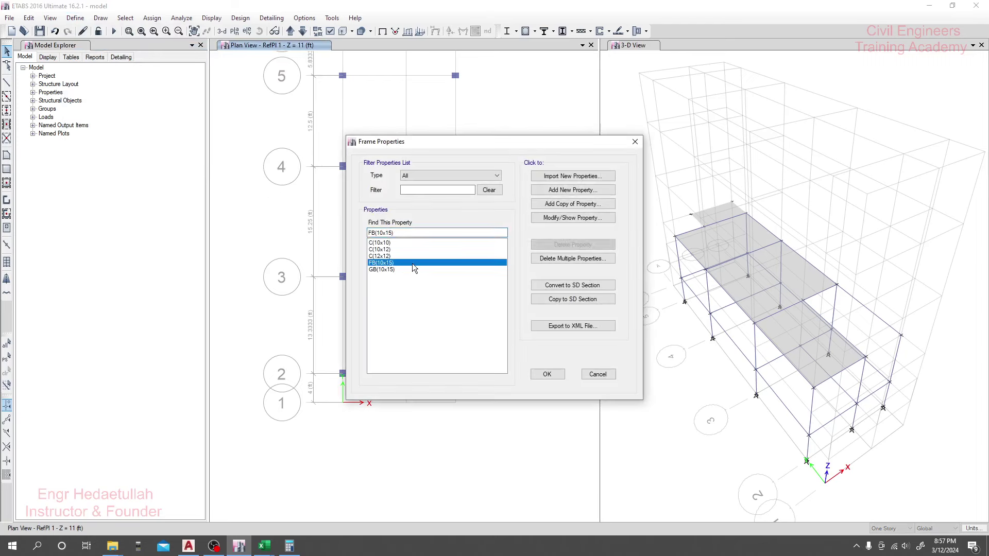
left_click_drag(537, 150, 421, 137)
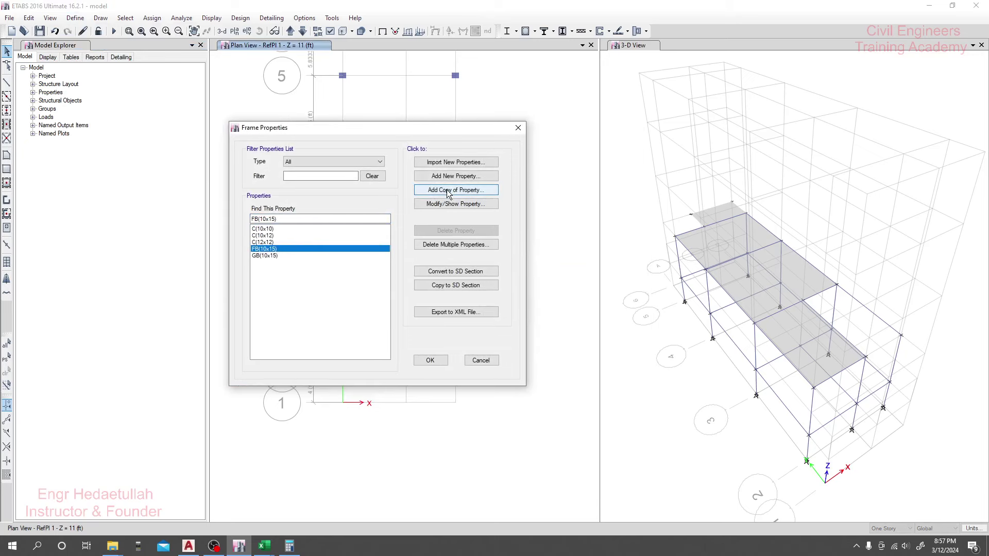
left_click(334, 219)
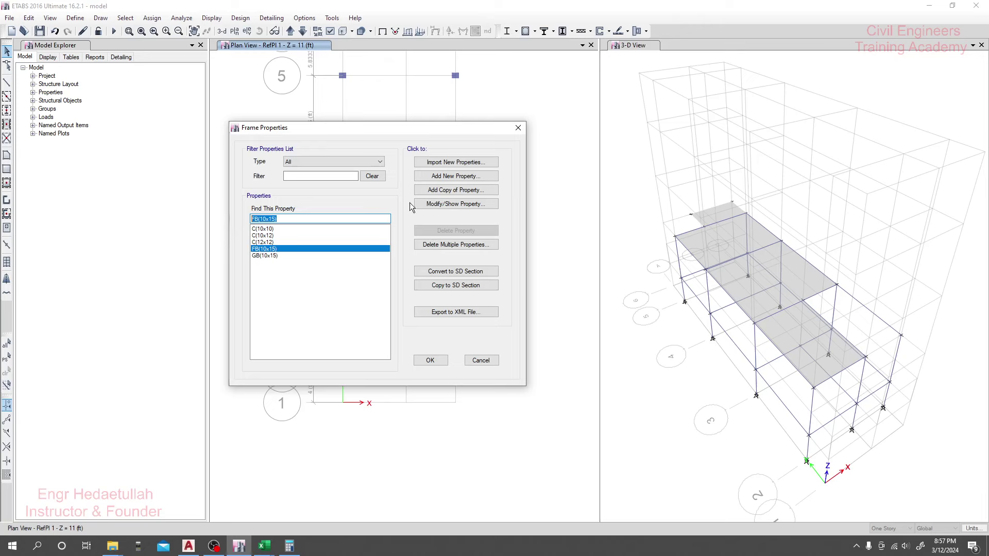